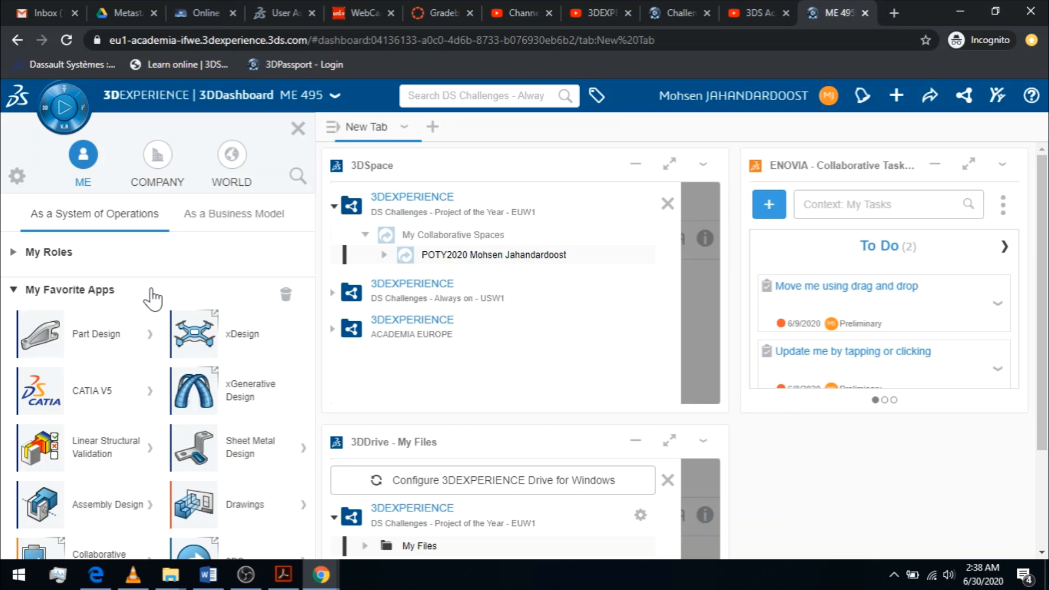
Launch the Drawings app from the favorite apps of the 3DEXPERIENCE compass.
left_click(53, 114)
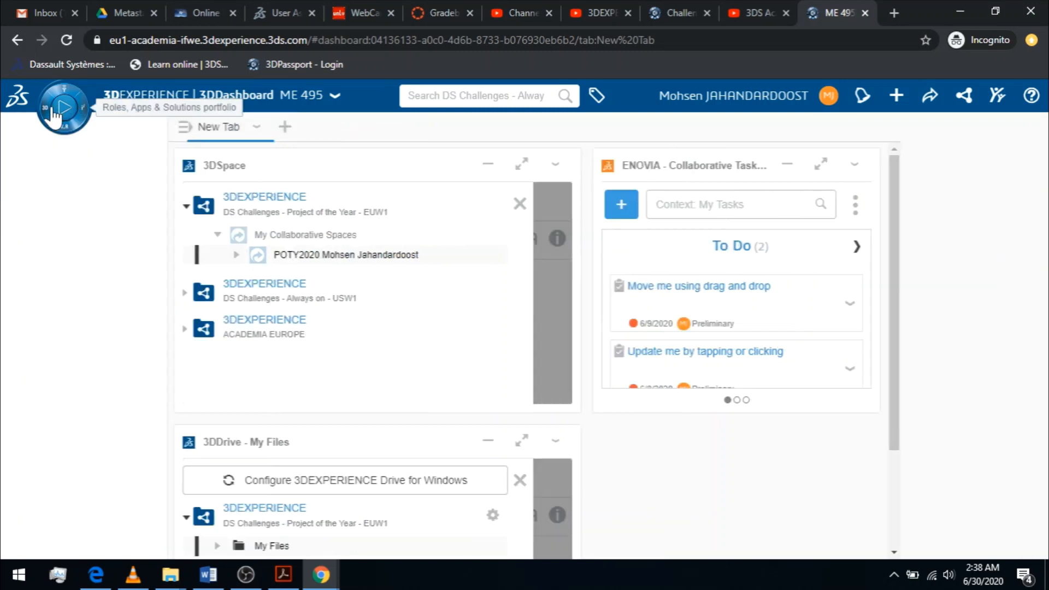
left_click(53, 115)
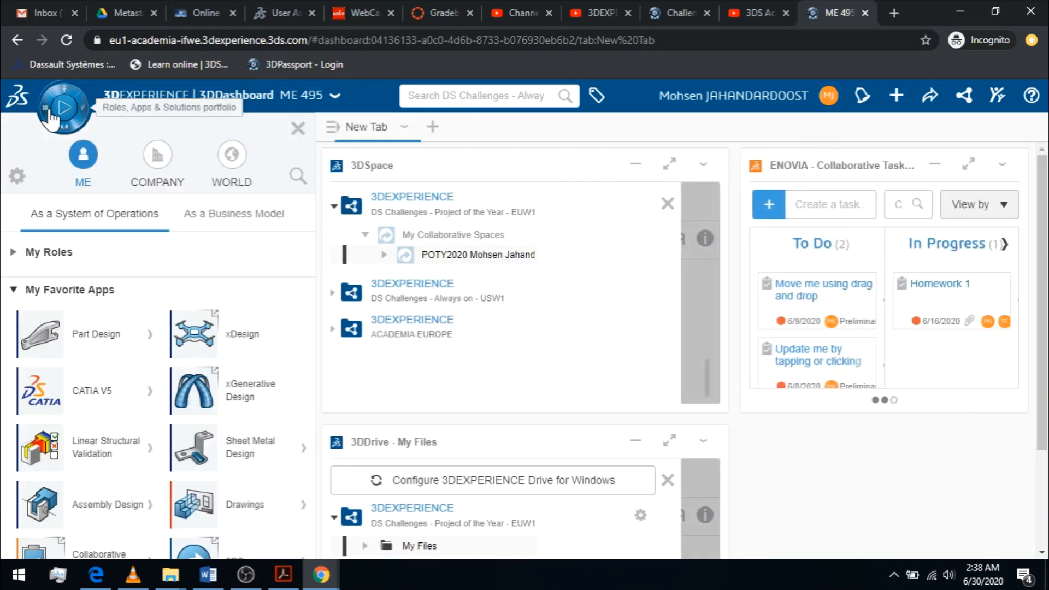
left_click(298, 176)
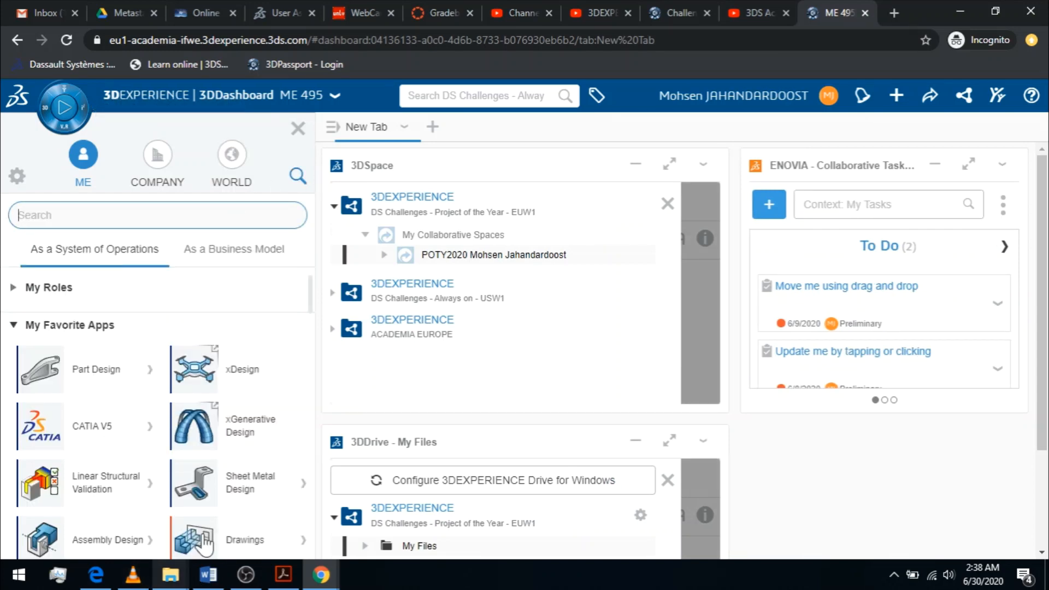
scroll(217, 361, "down", 1)
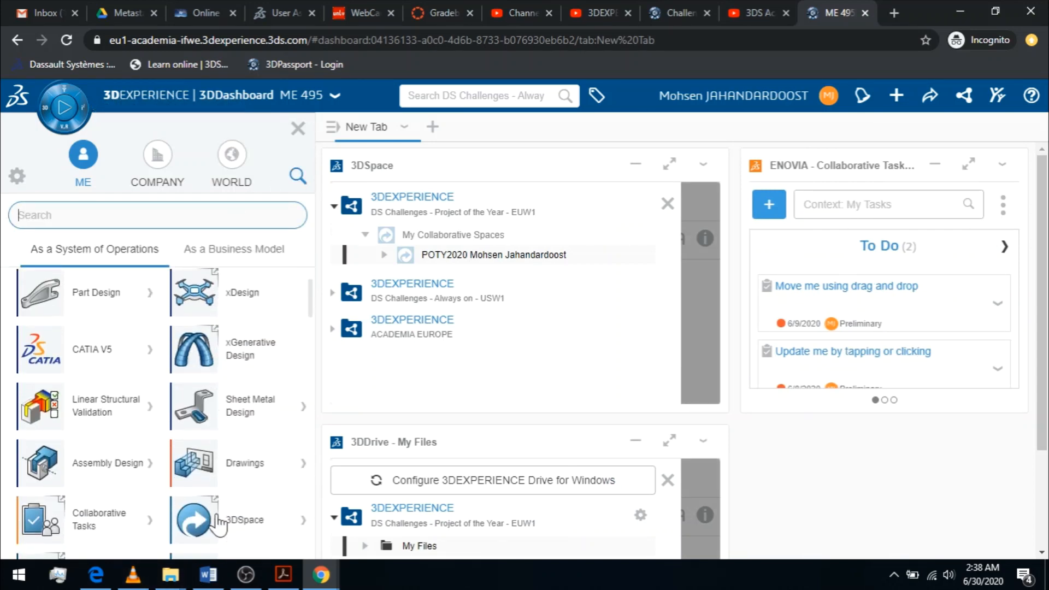
left_click(206, 465)
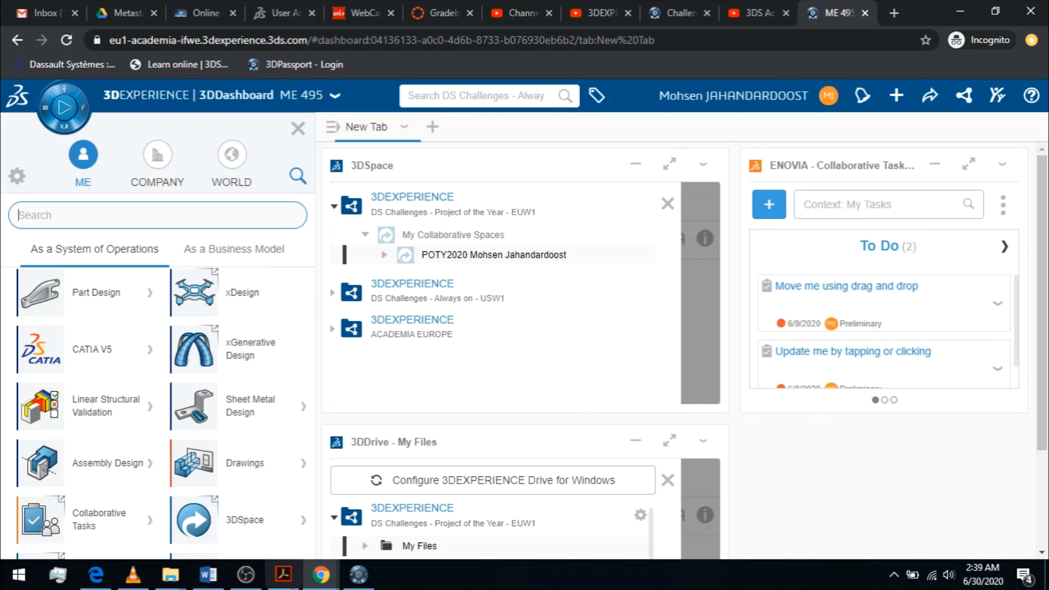
Dismiss the graphics card warning and choose a new session instead of restoring the previous one.
left_click(647, 380)
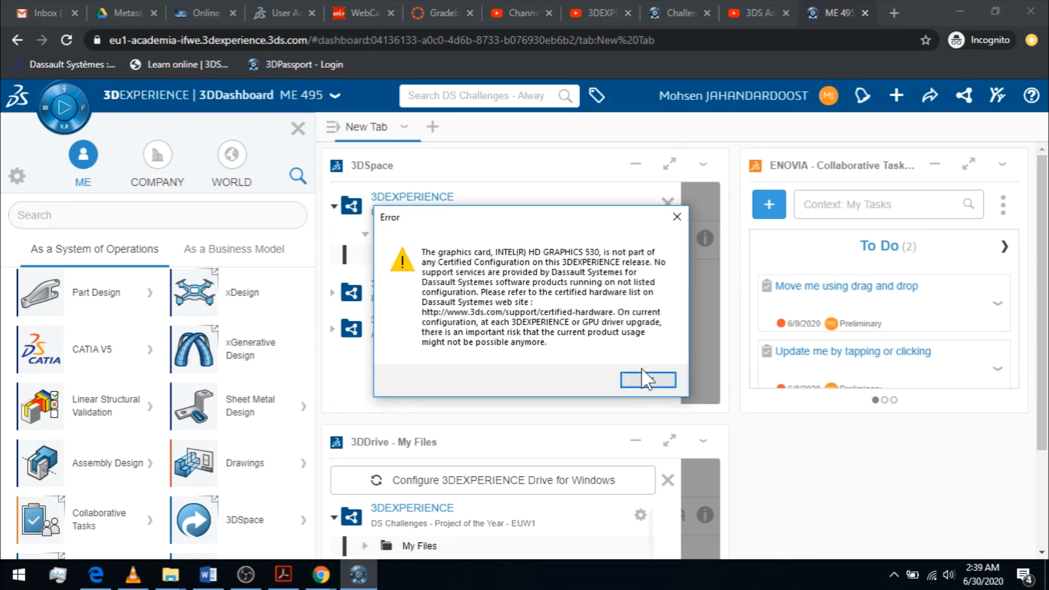
left_click(645, 382)
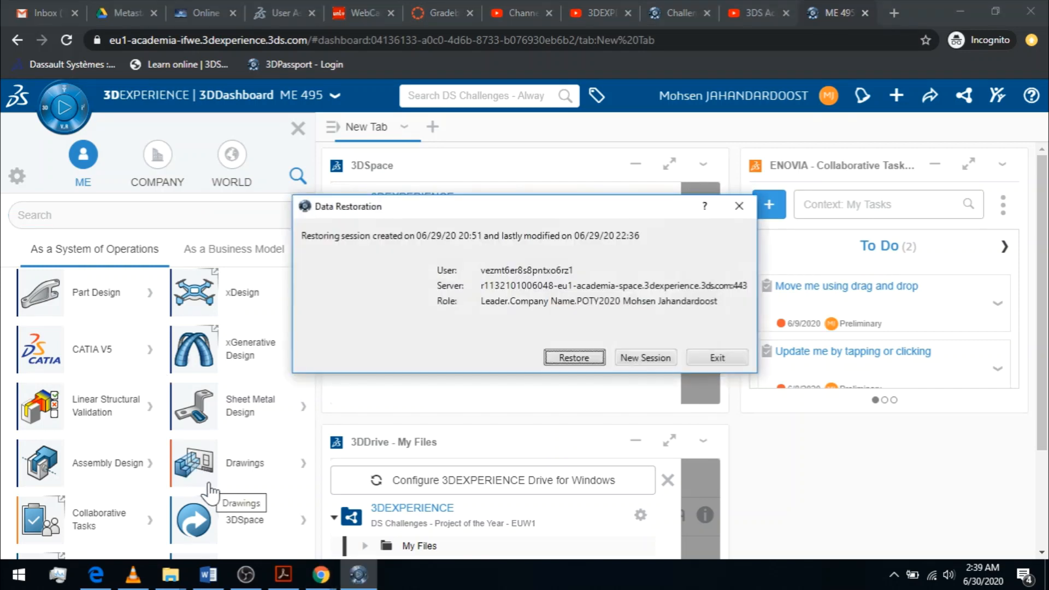
left_click(648, 356)
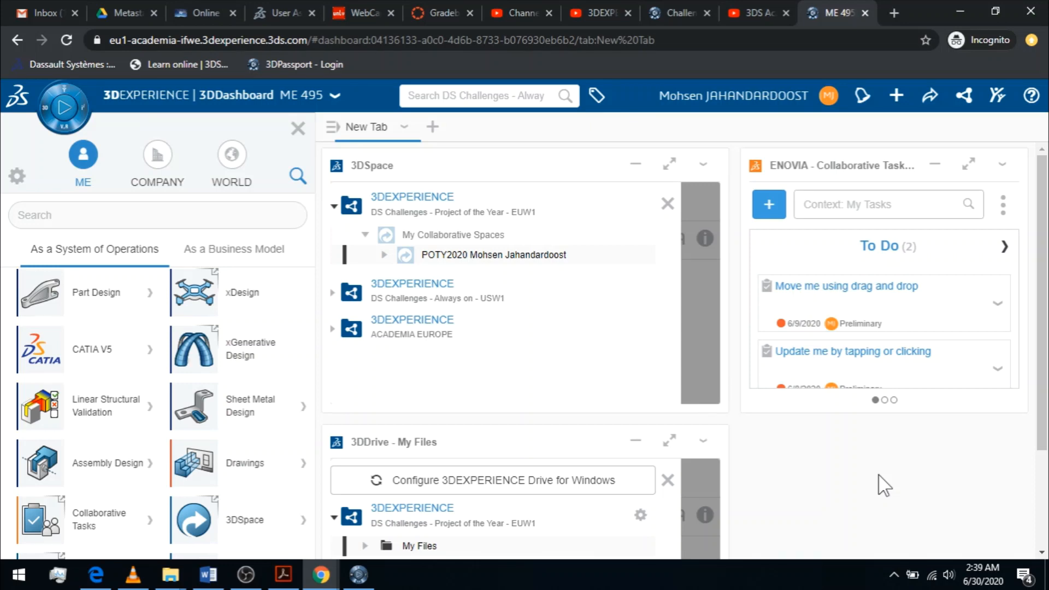
left_click(360, 576)
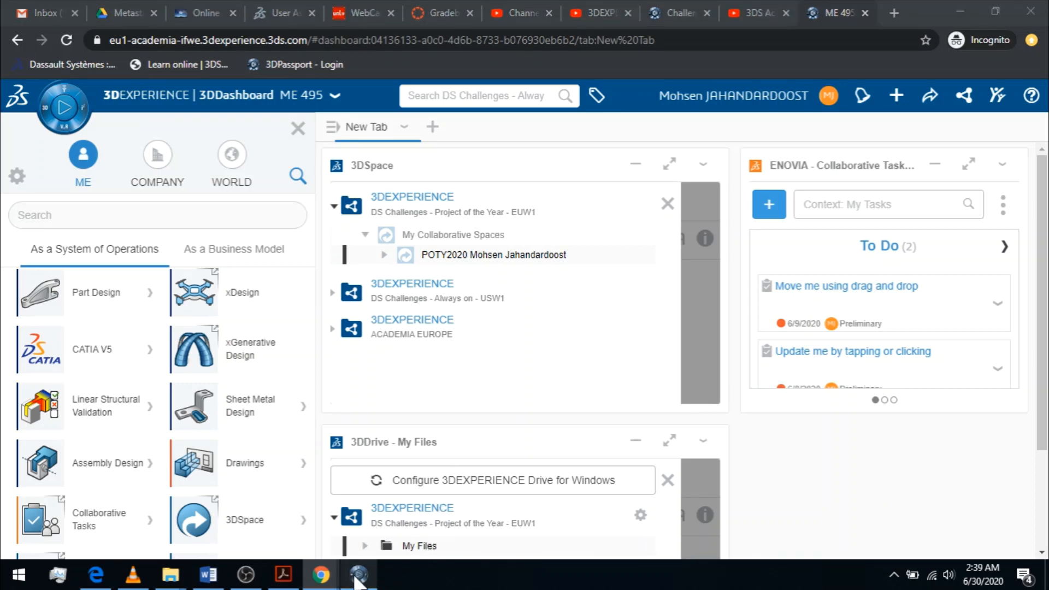
mouse_move(360, 580)
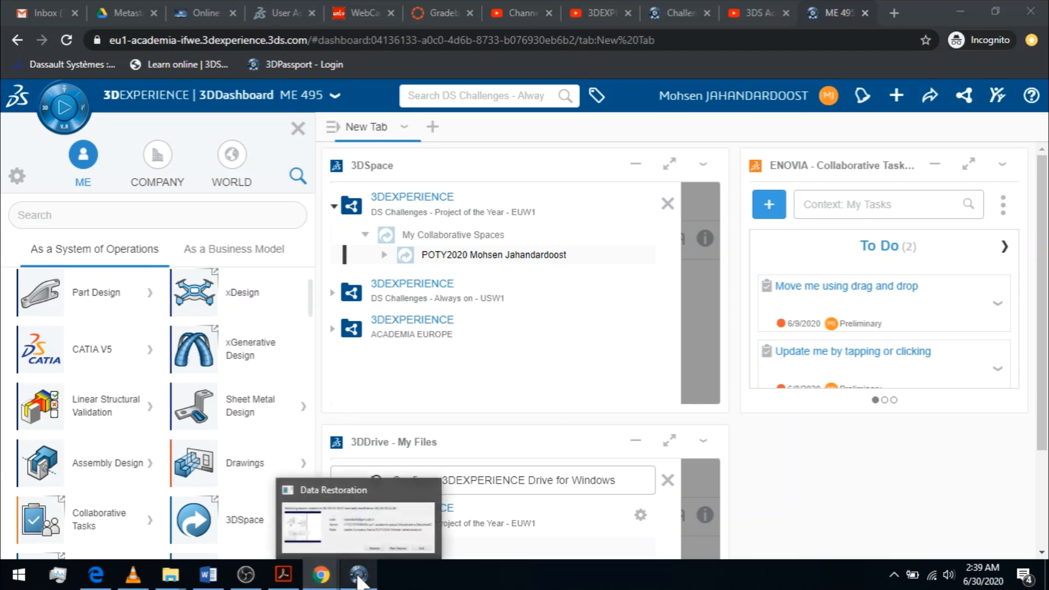
left_click(900, 476)
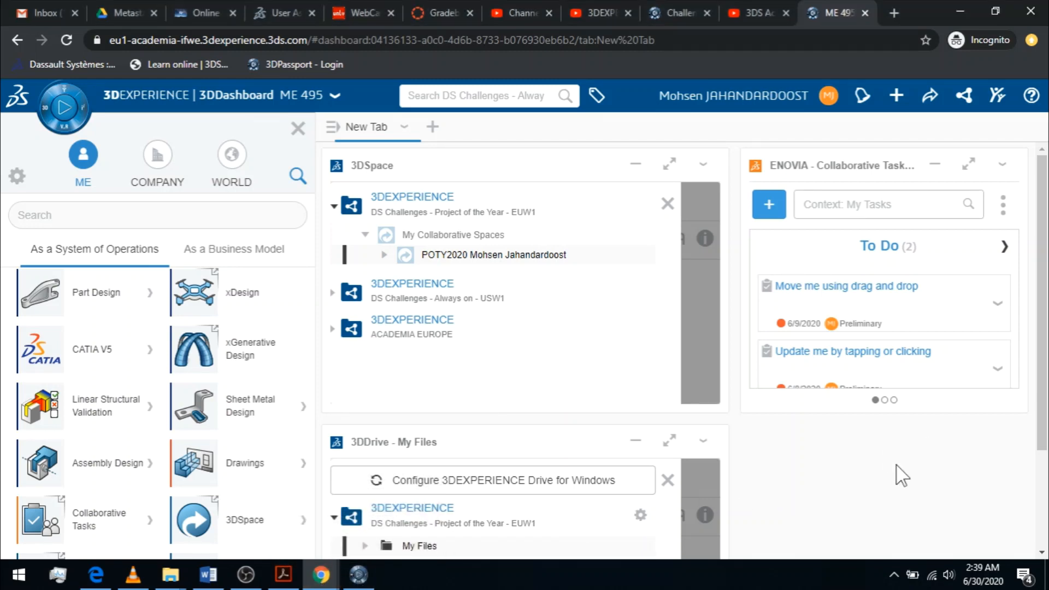
left_click(298, 128)
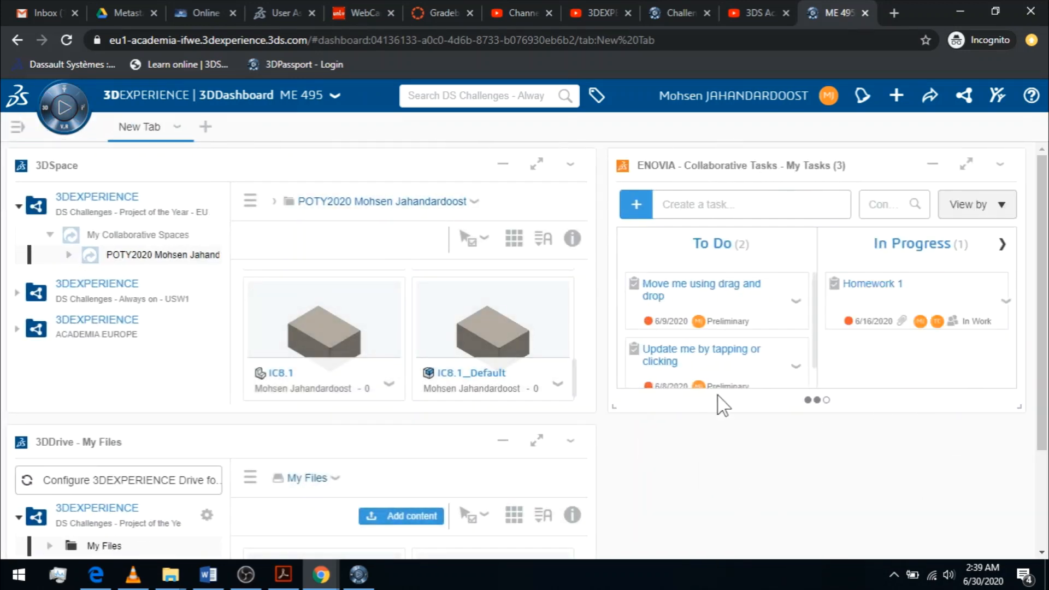
scroll(733, 410, "down", 3)
scroll(750, 428, "up", 3)
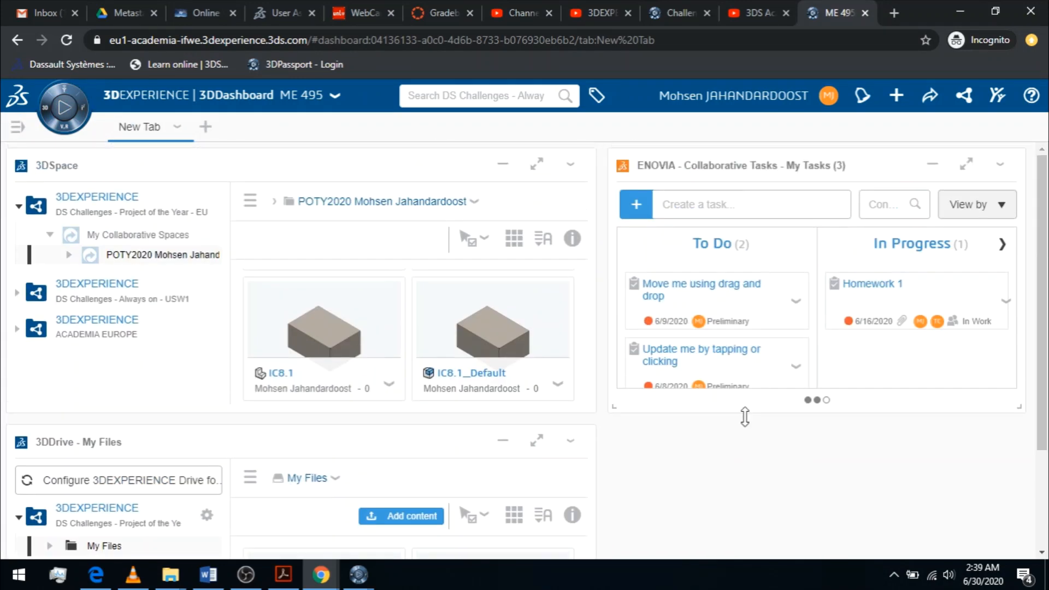
Close all the License Manager warning windows, leaving the Data Restoration window open.
mouse_move(358, 574)
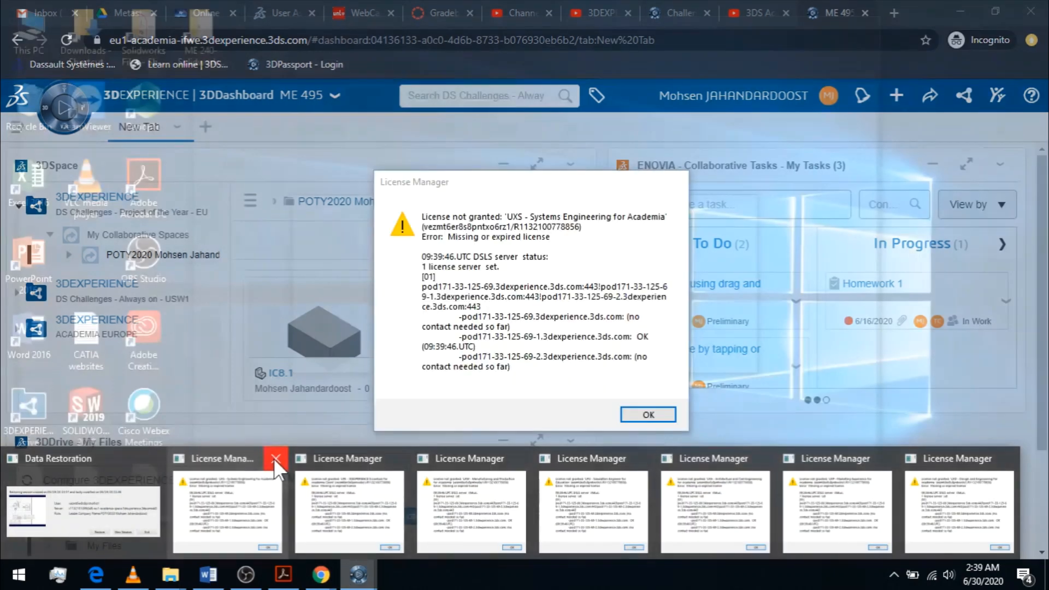
left_click(274, 458)
left_click(274, 458)
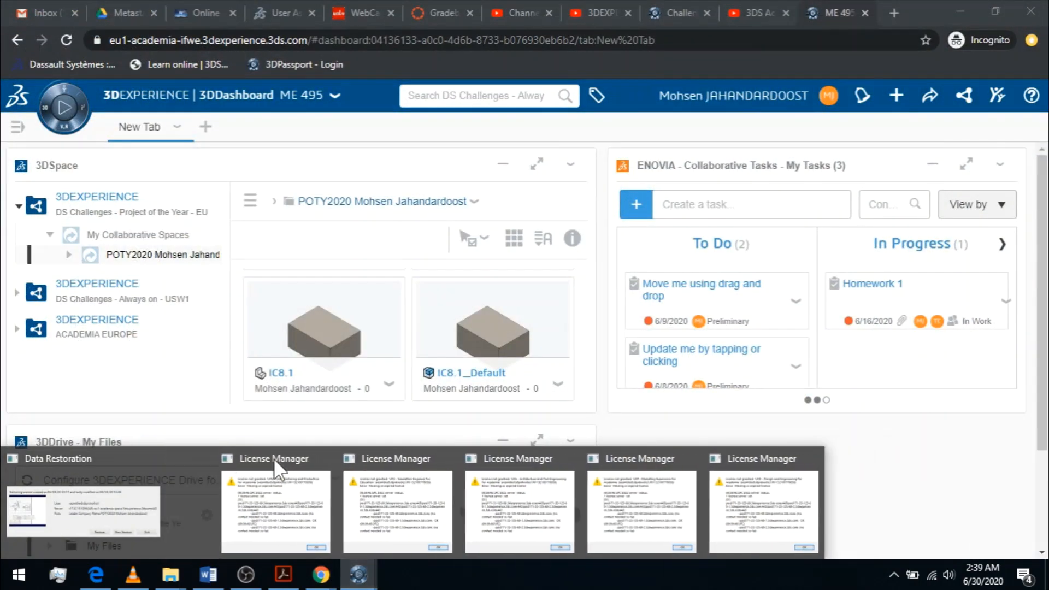
left_click(274, 458)
left_click(306, 459)
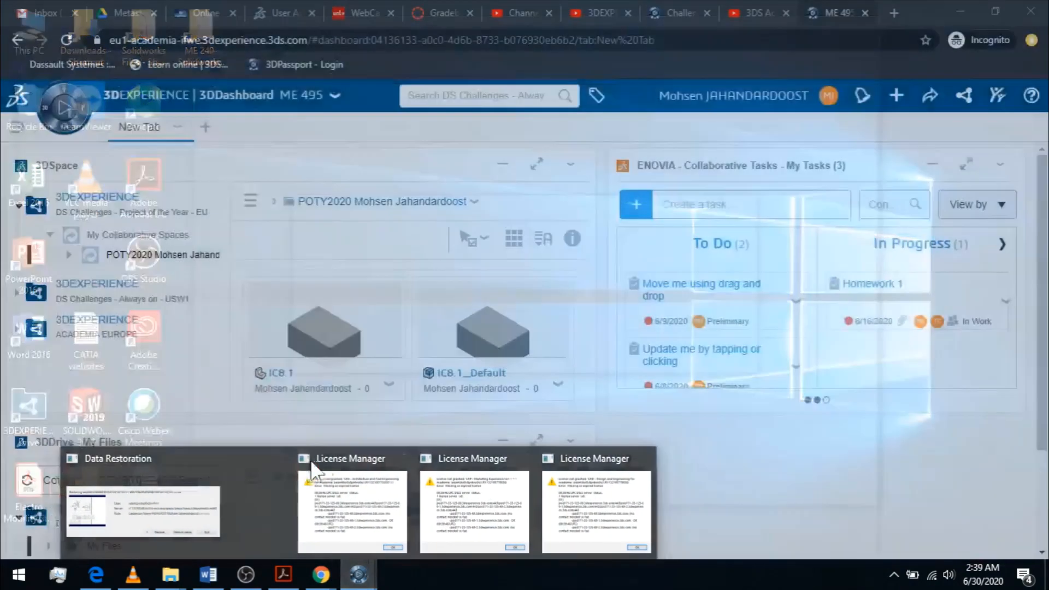
left_click(367, 458)
left_click(426, 458)
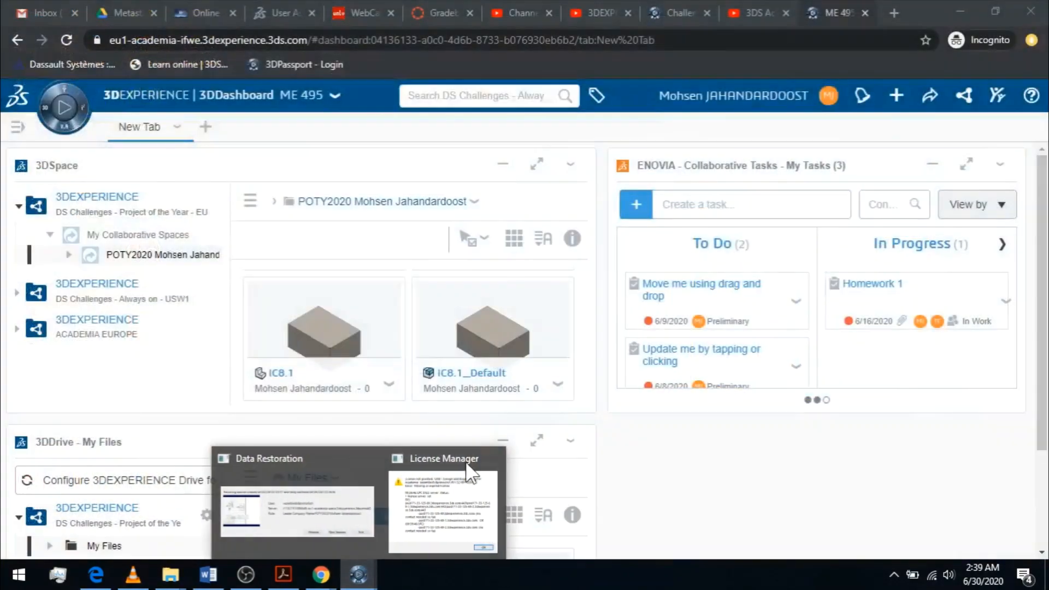
left_click(490, 457)
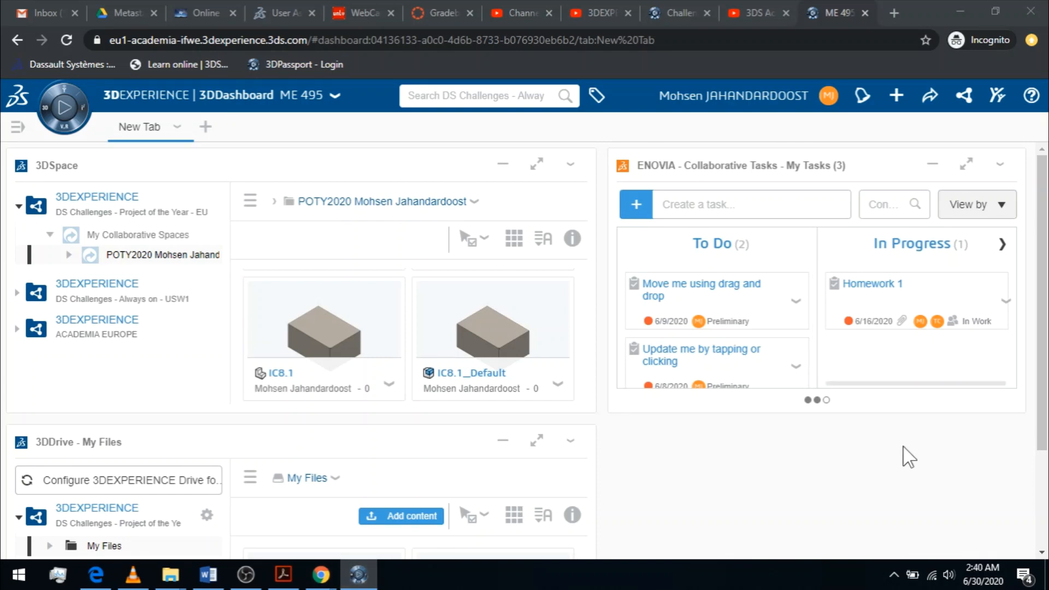
Bring up the Data Restoration window and start a new session.
scroll(888, 457, "down", 2)
scroll(861, 382, "up", 2)
left_click(45, 124)
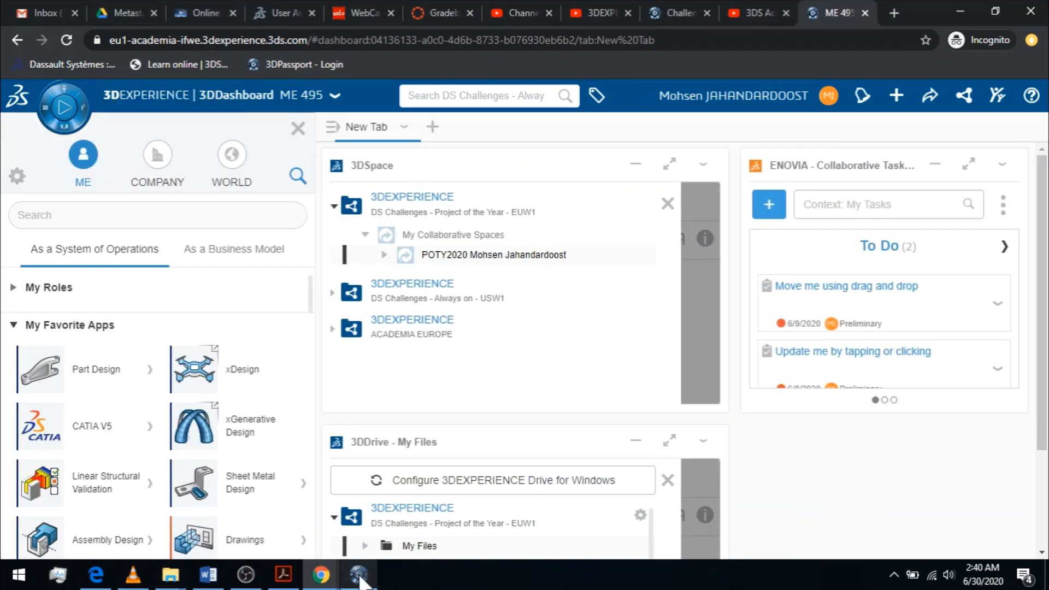
left_click(360, 579)
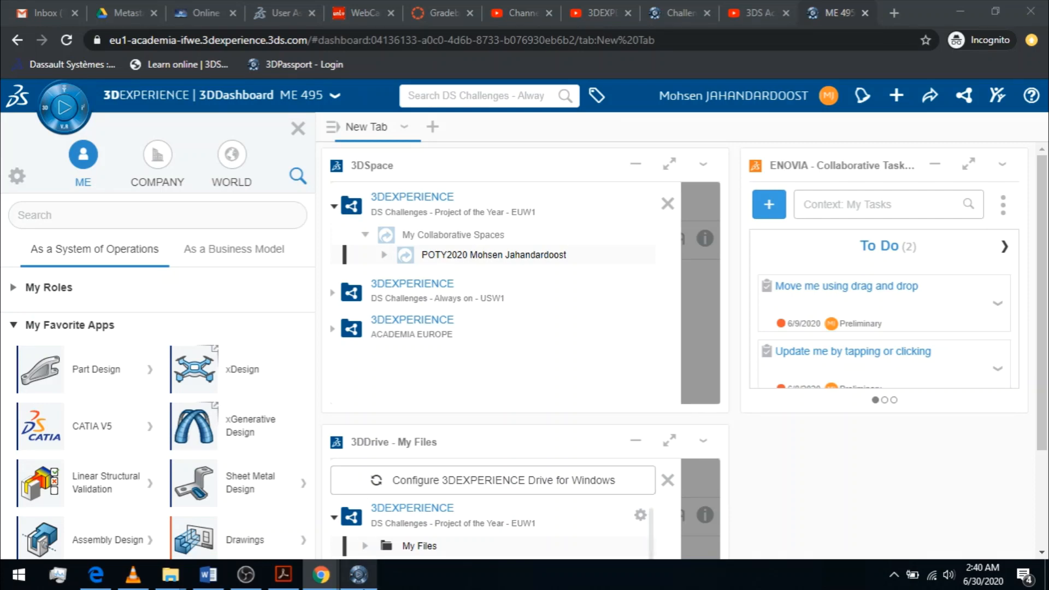
left_click(645, 358)
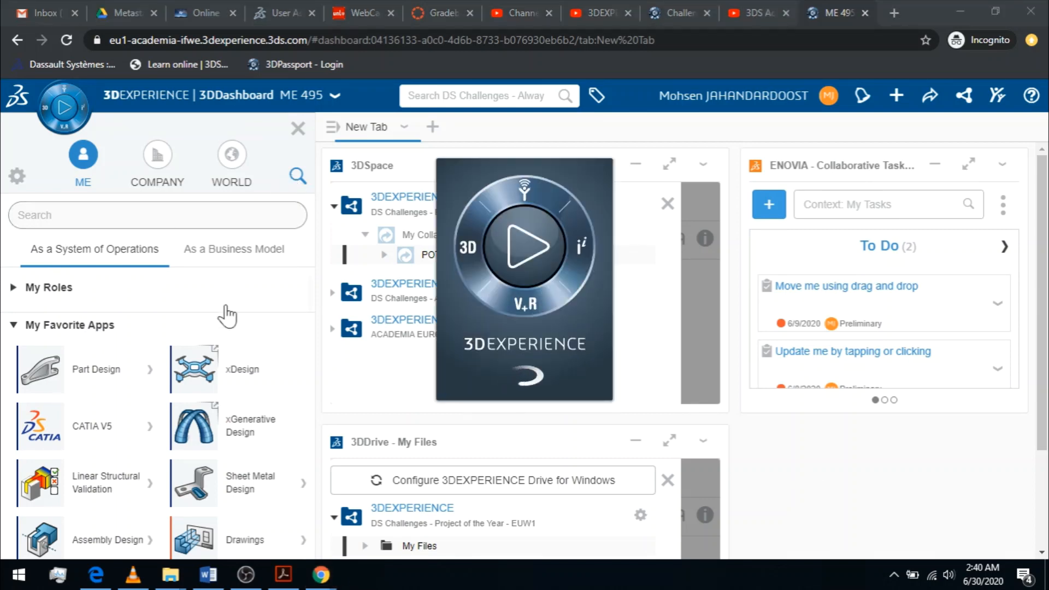
Look through the favorite apps and company roles, and check for the 3DEXPERIENCE Launcher among the background programs.
scroll(235, 350, "down", 3)
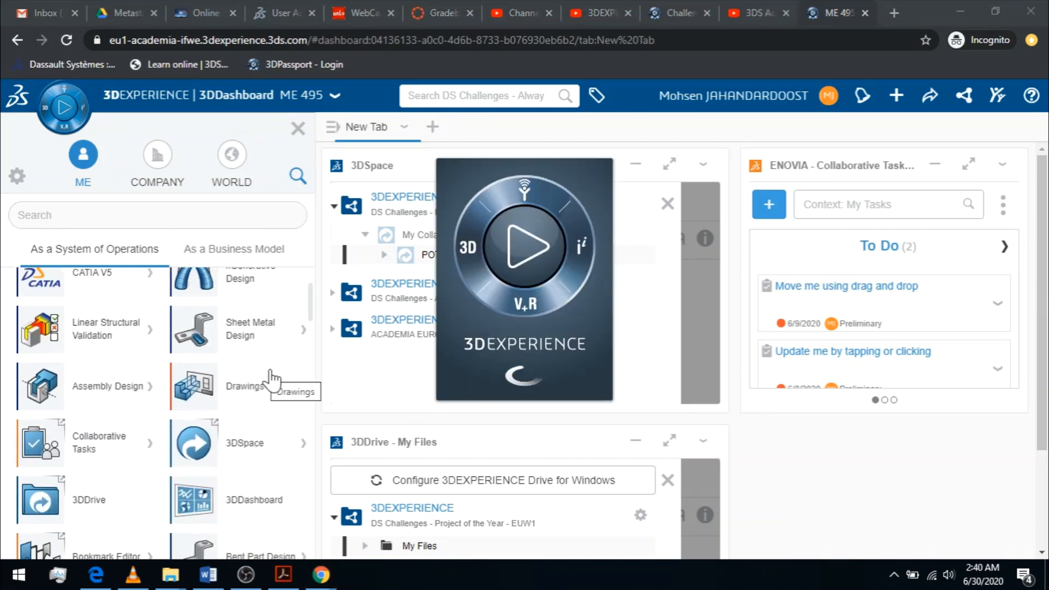
scroll(269, 376, "up", 3)
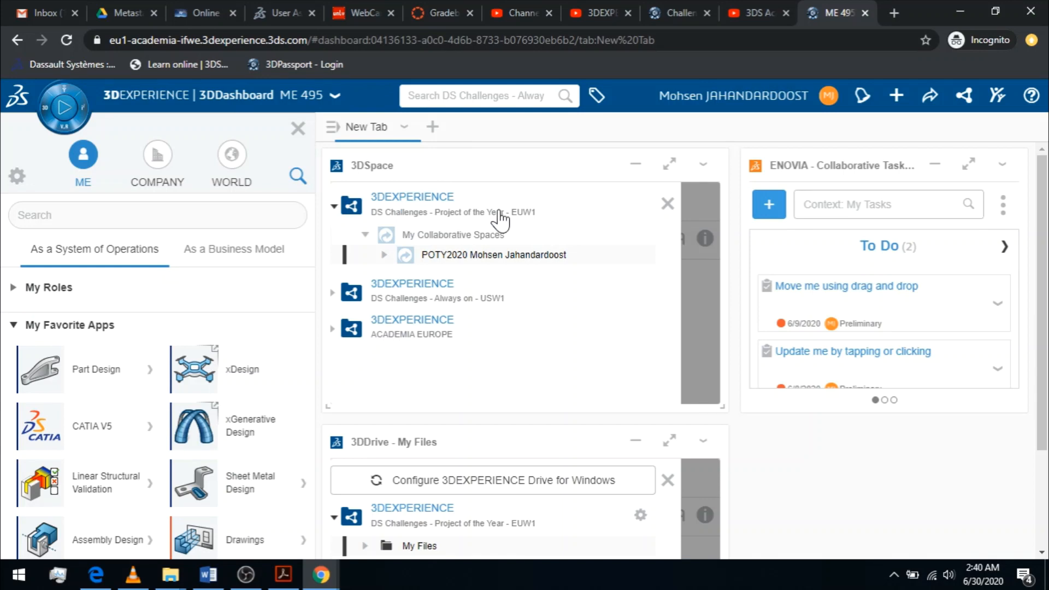
scroll(74, 407, "down", 2)
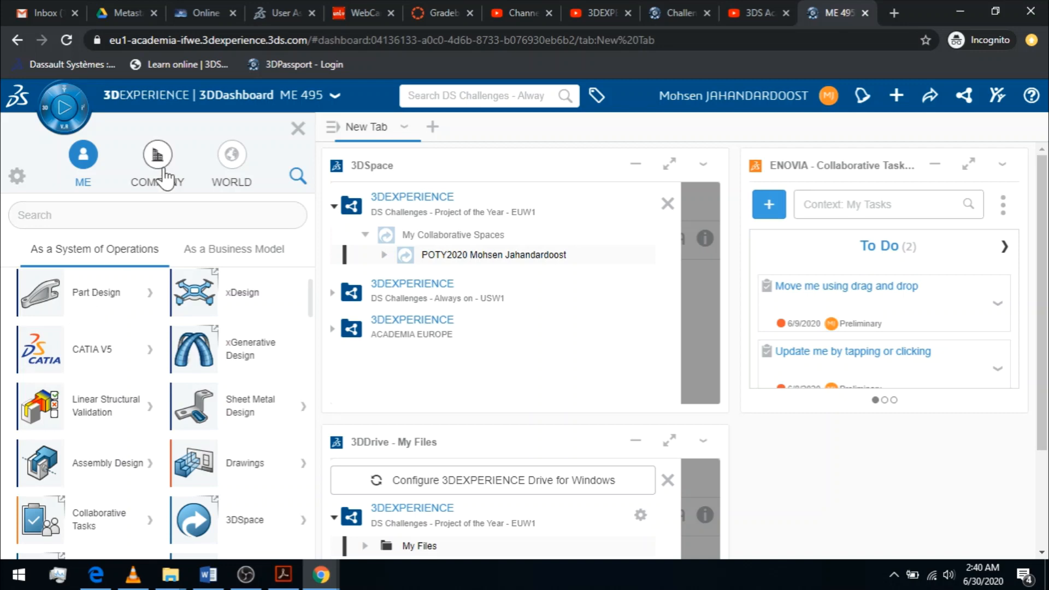
left_click(157, 158)
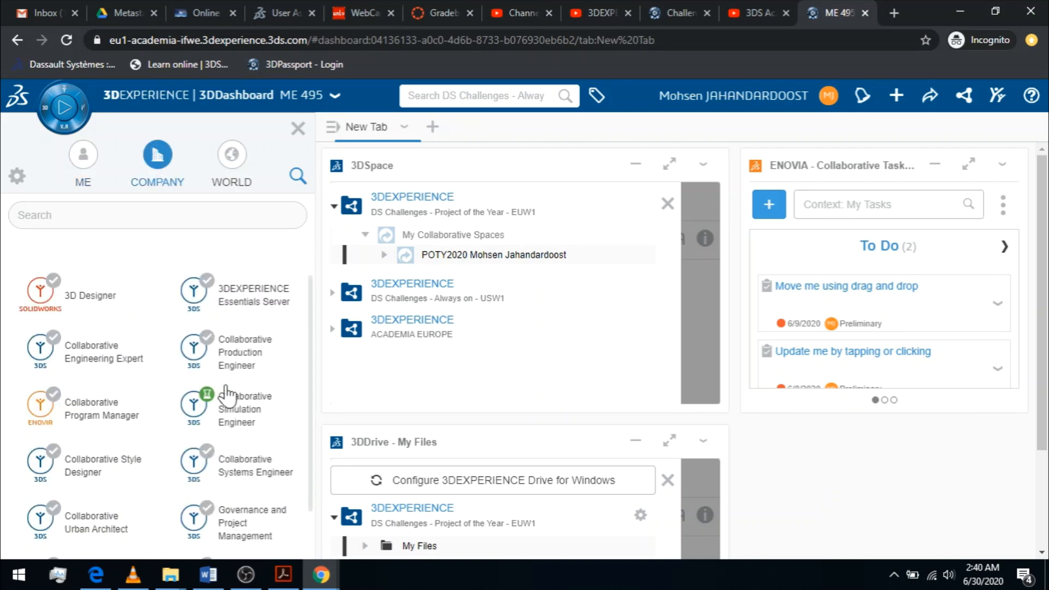
left_click(83, 157)
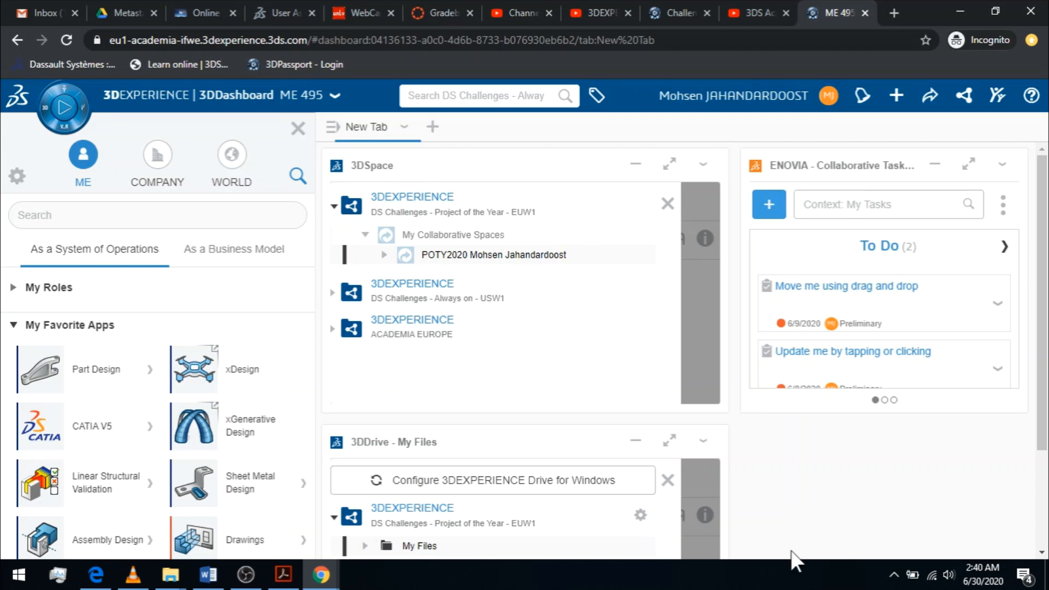
left_click(896, 576)
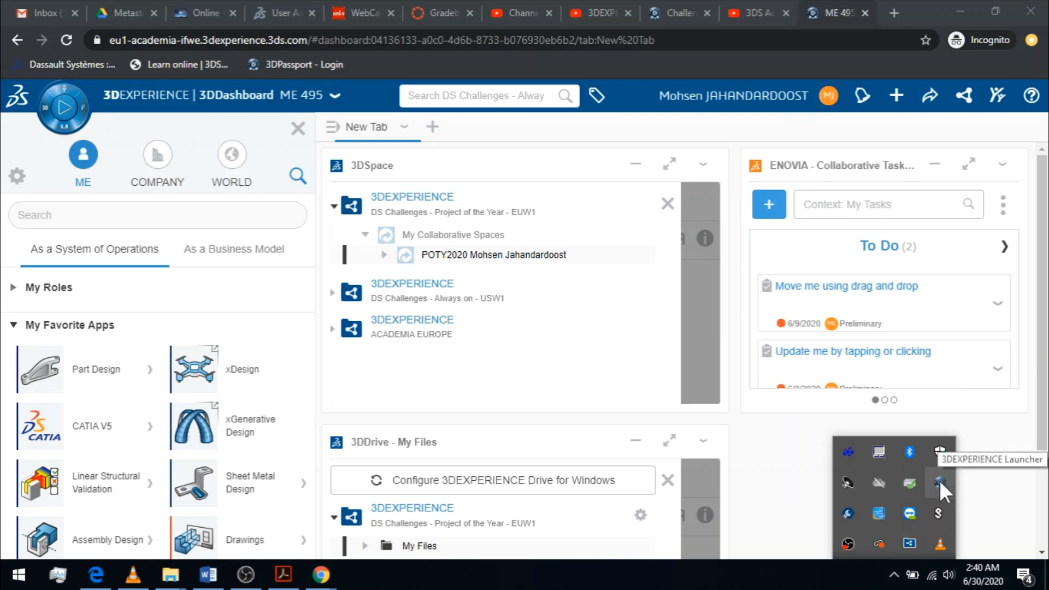
left_click(679, 565)
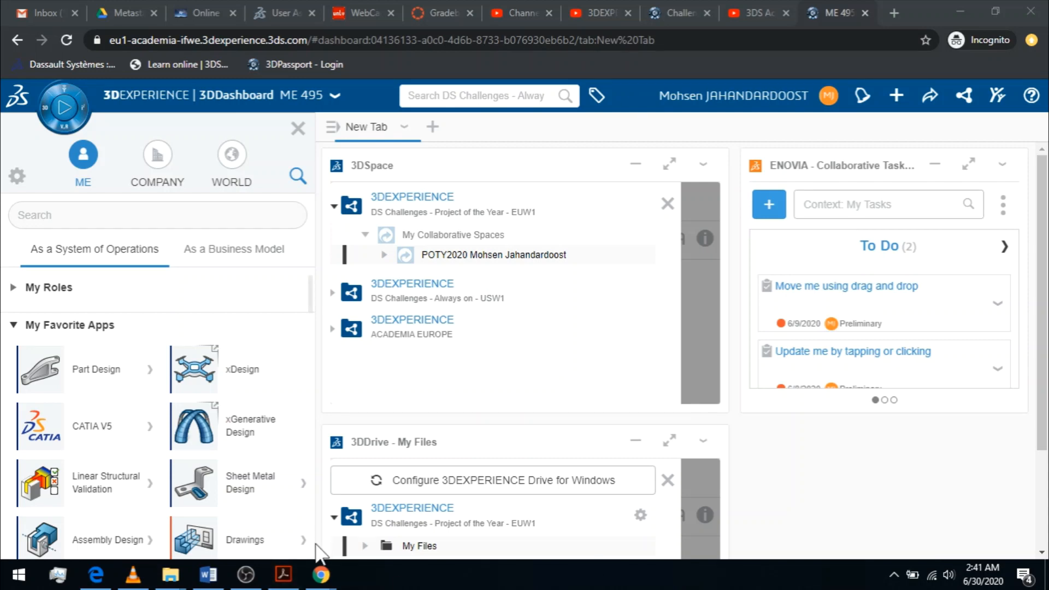
mouse_move(321, 575)
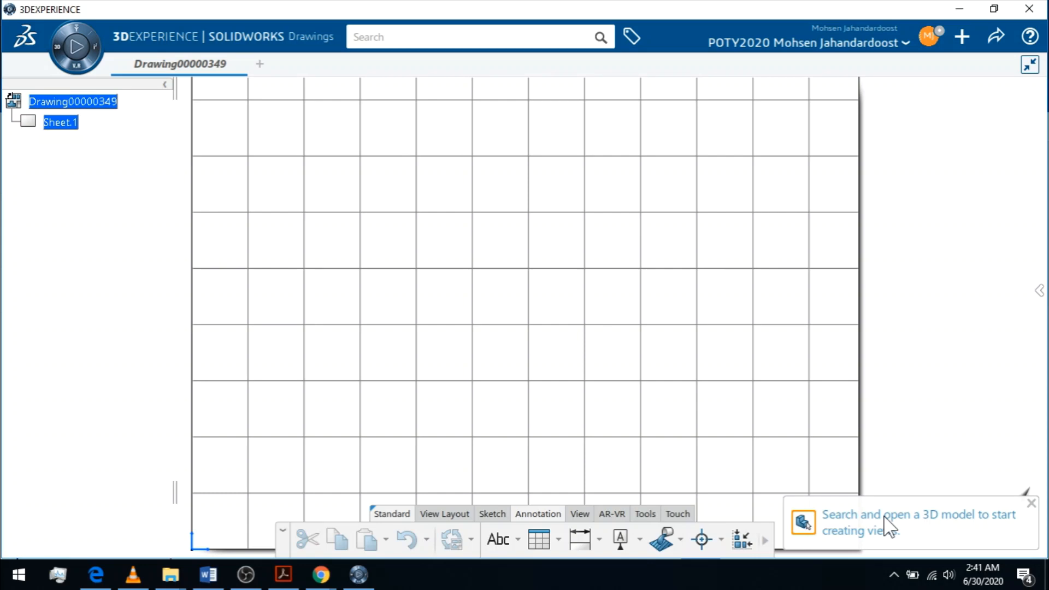
Dismiss the hint about opening a 3D model, and show and hide the View Palette of the new drawing.
left_click(1039, 522)
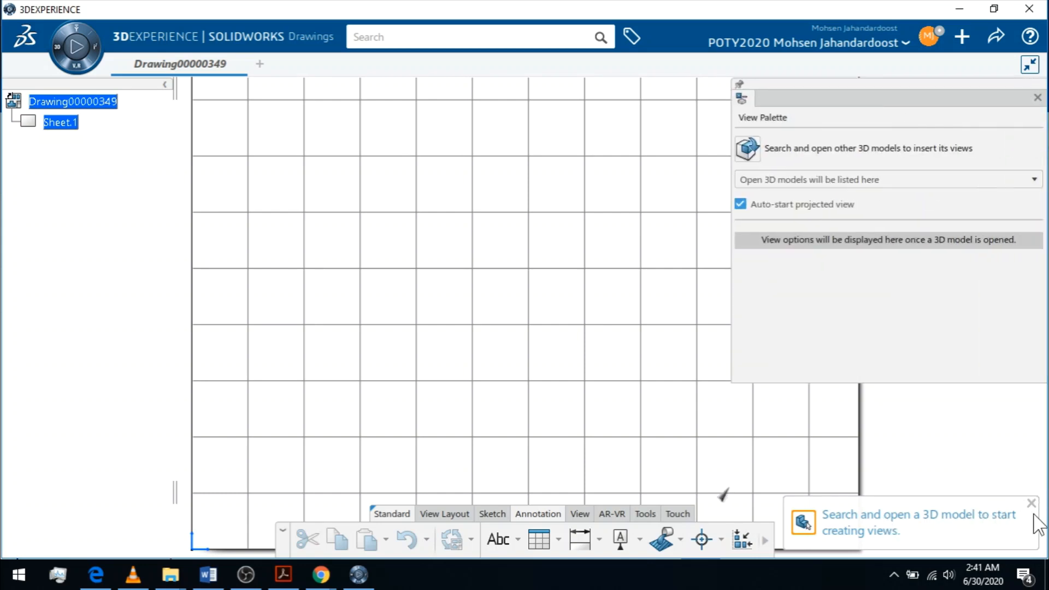
left_click(1033, 506)
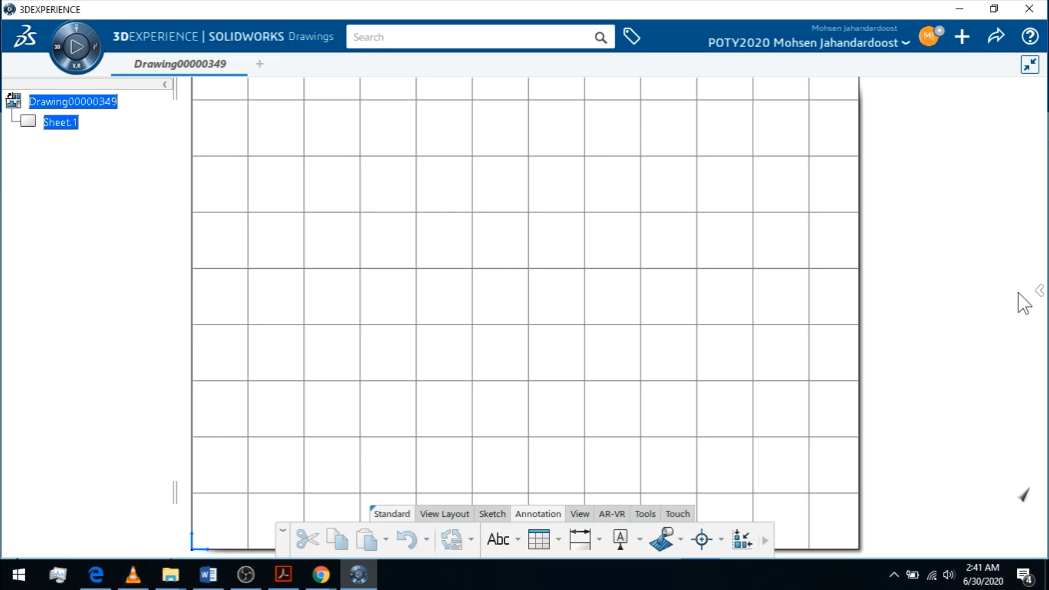
left_click(1040, 293)
left_click(1040, 291)
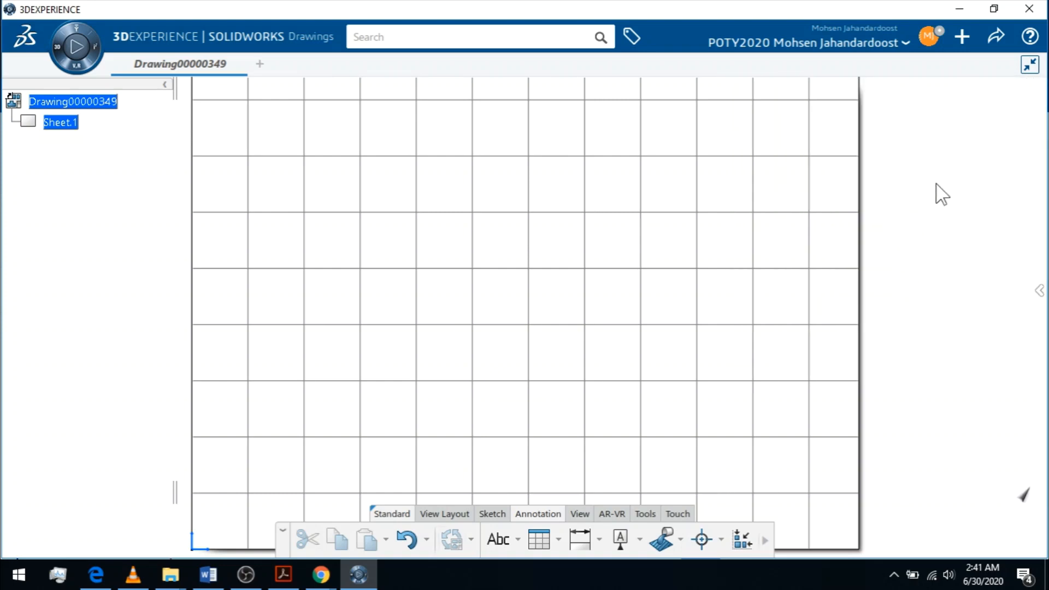
left_click(1039, 290)
Display the view layout commands and look at the search options for finding a 3D model.
left_click(426, 515)
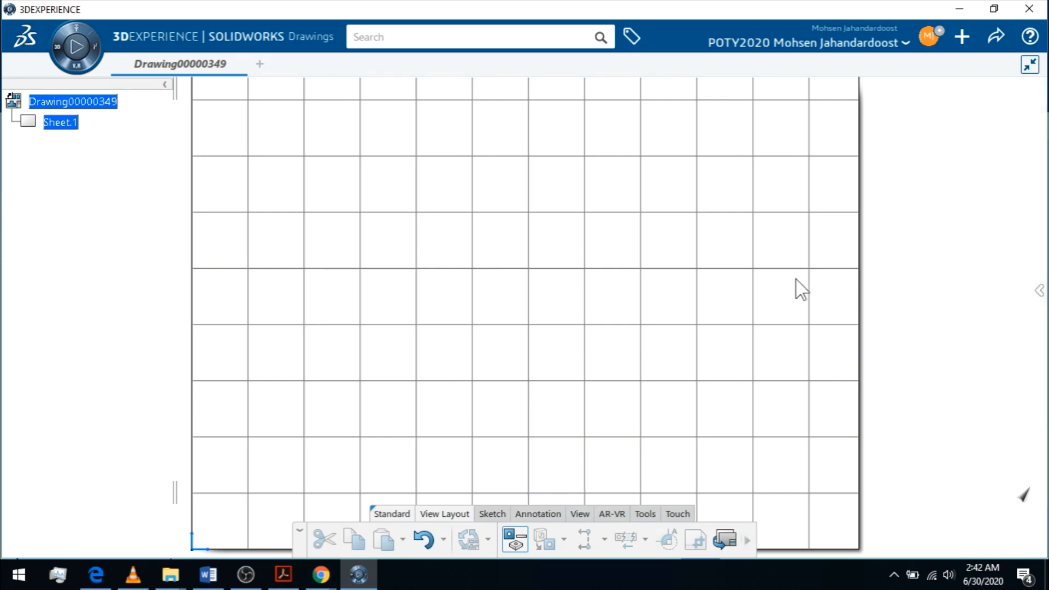
left_click(436, 43)
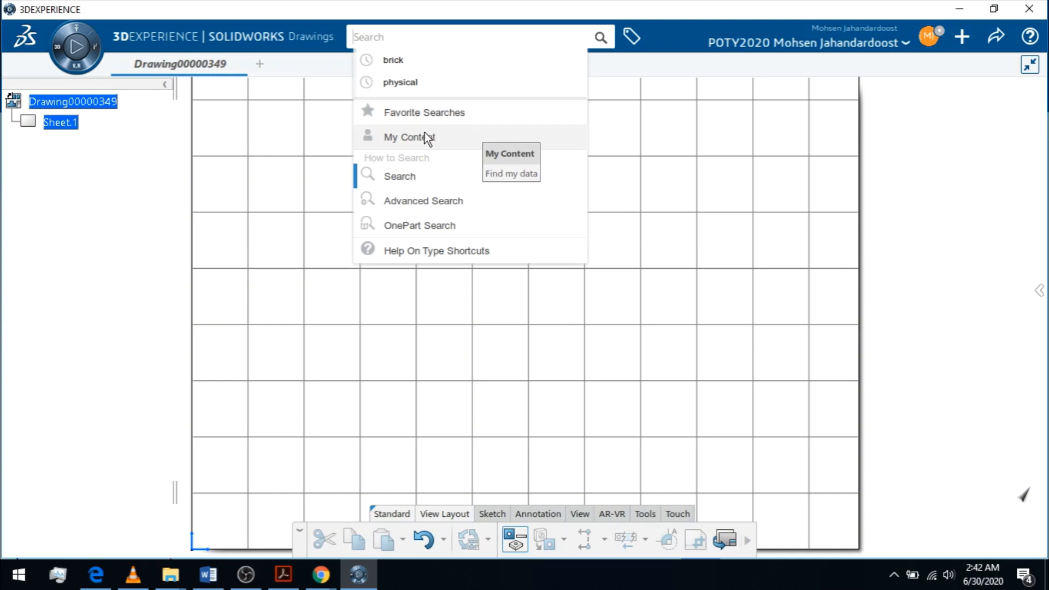
left_click(909, 190)
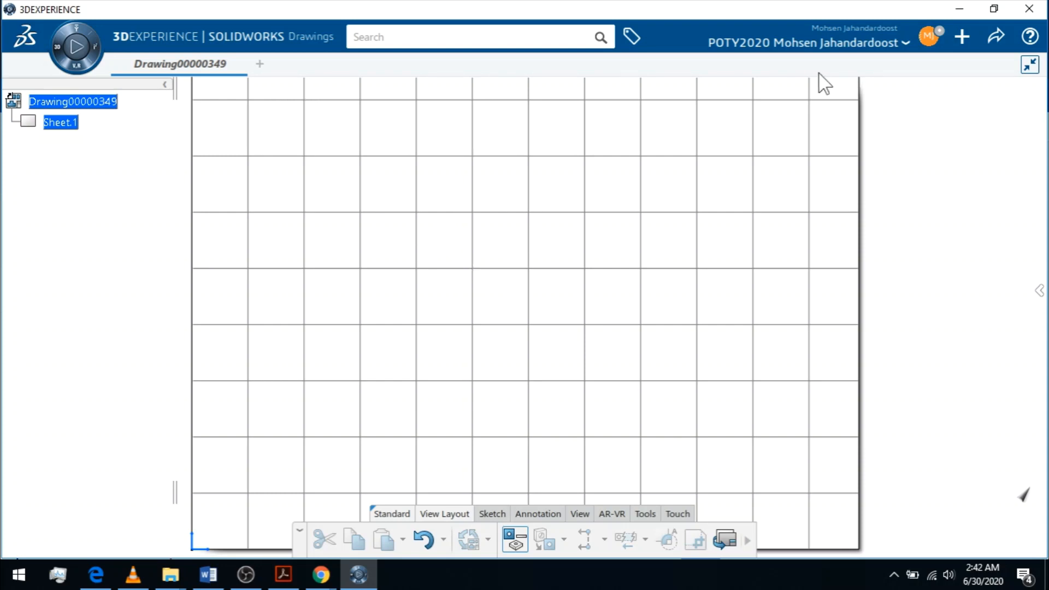
Look at the search options and at the options for creating or importing content.
left_click(469, 39)
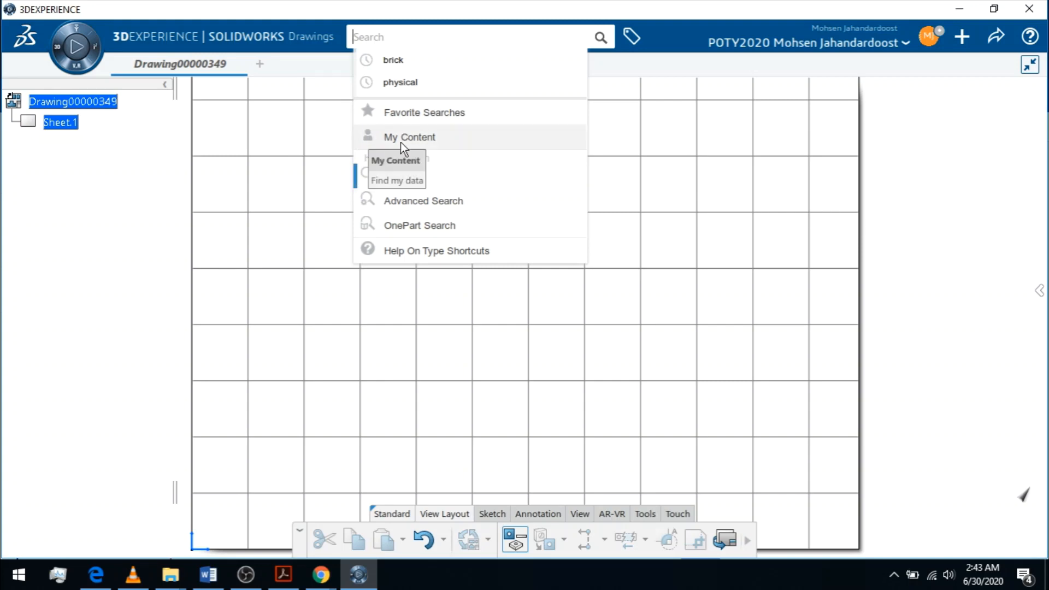
left_click(978, 169)
left_click(963, 37)
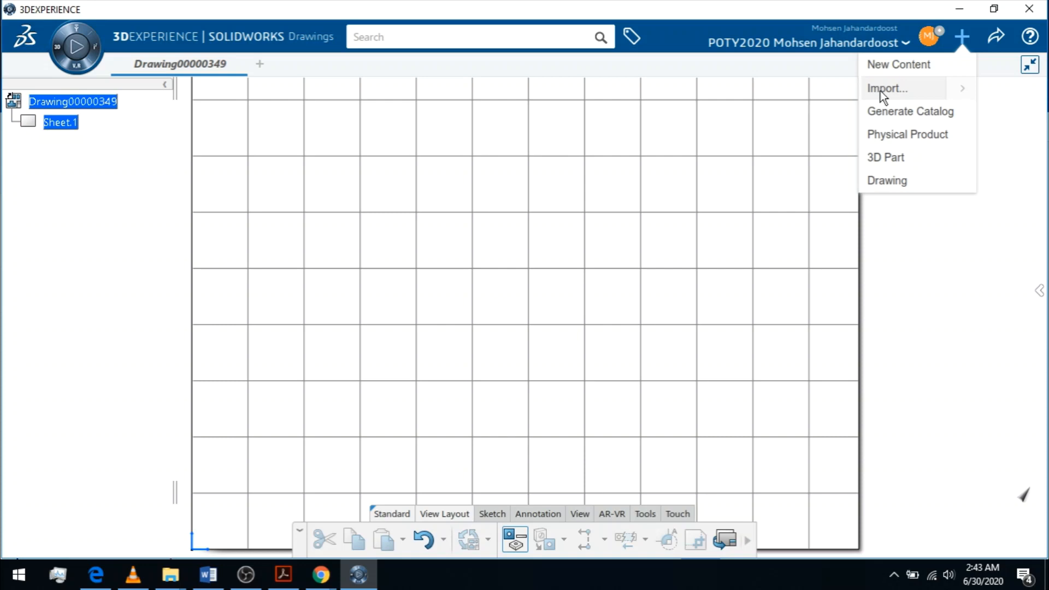
left_click(951, 356)
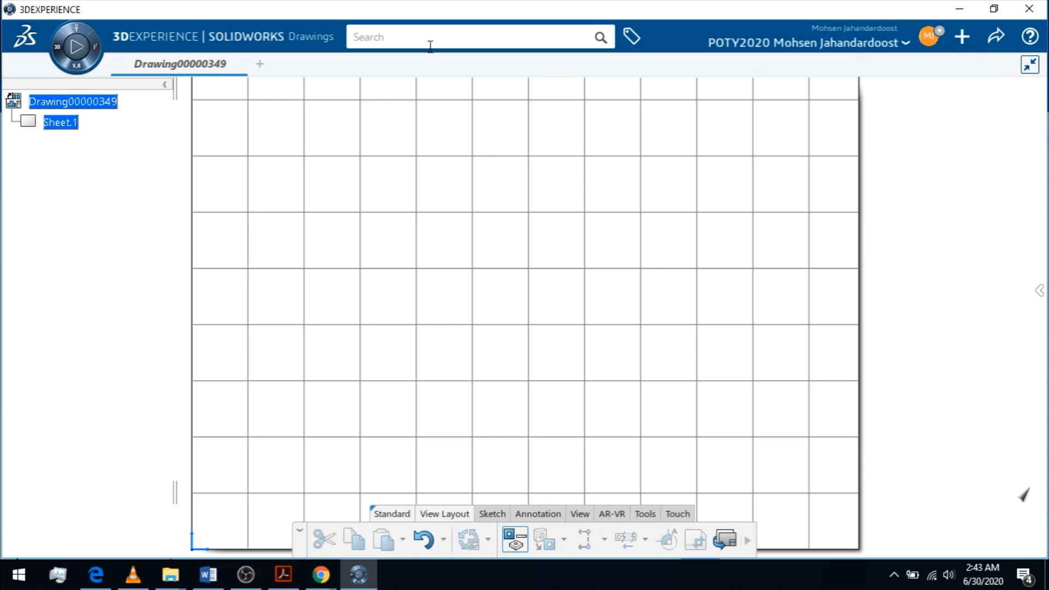
List the personal content and try to open the IC8.1.SLDPRT file from the results.
left_click(431, 38)
left_click(433, 137)
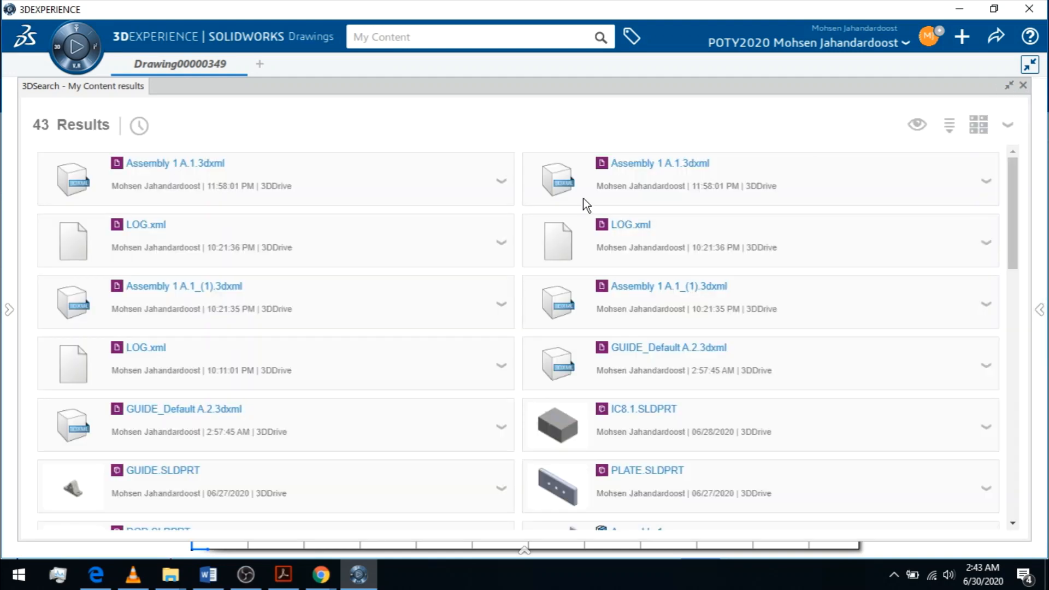
scroll(430, 328, "down", 3)
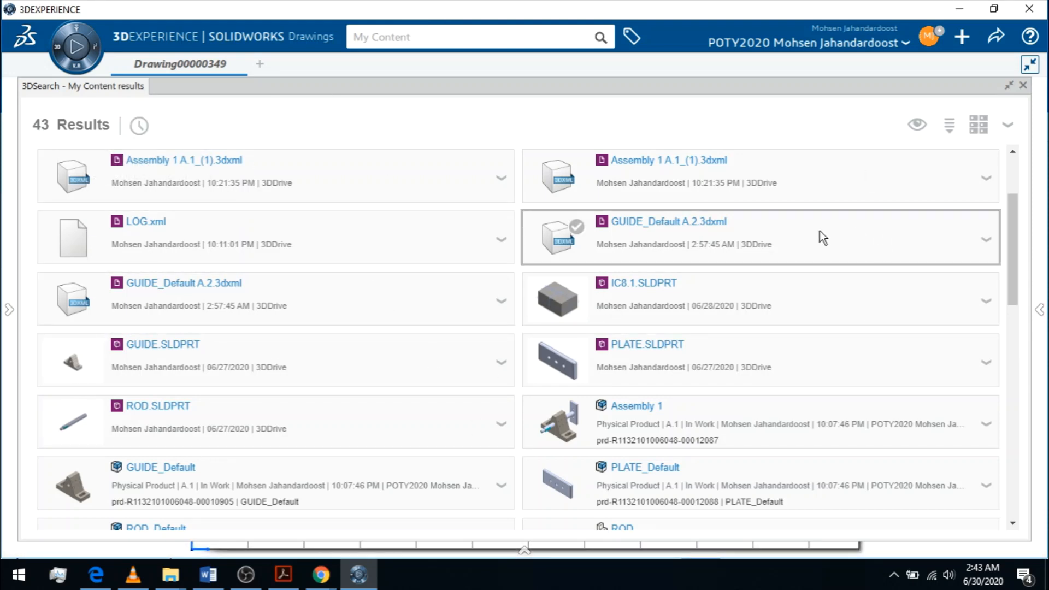
left_click(562, 294)
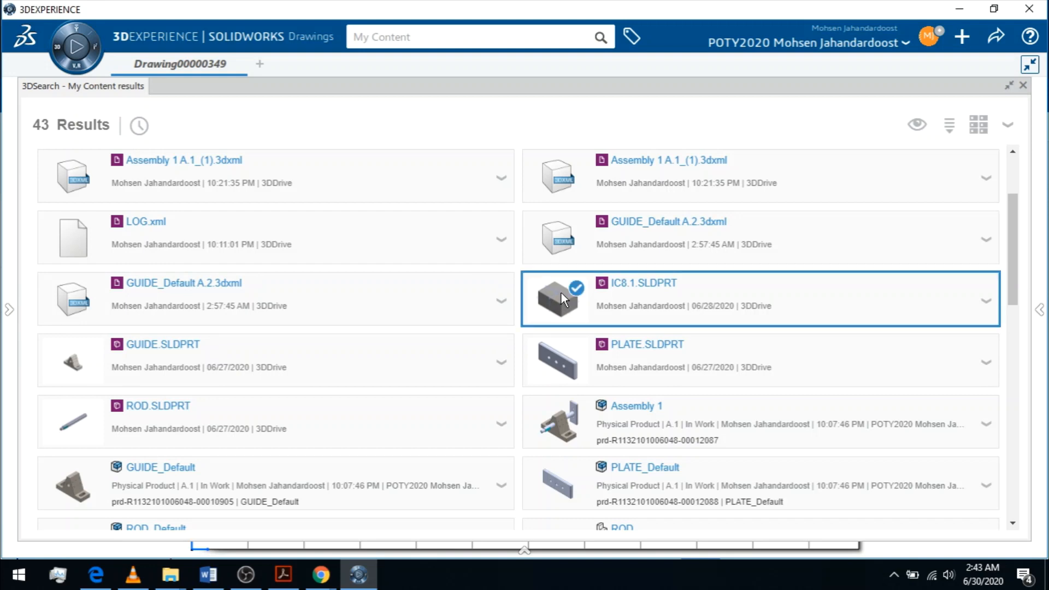
left_click_drag(438, 61, 439, 68)
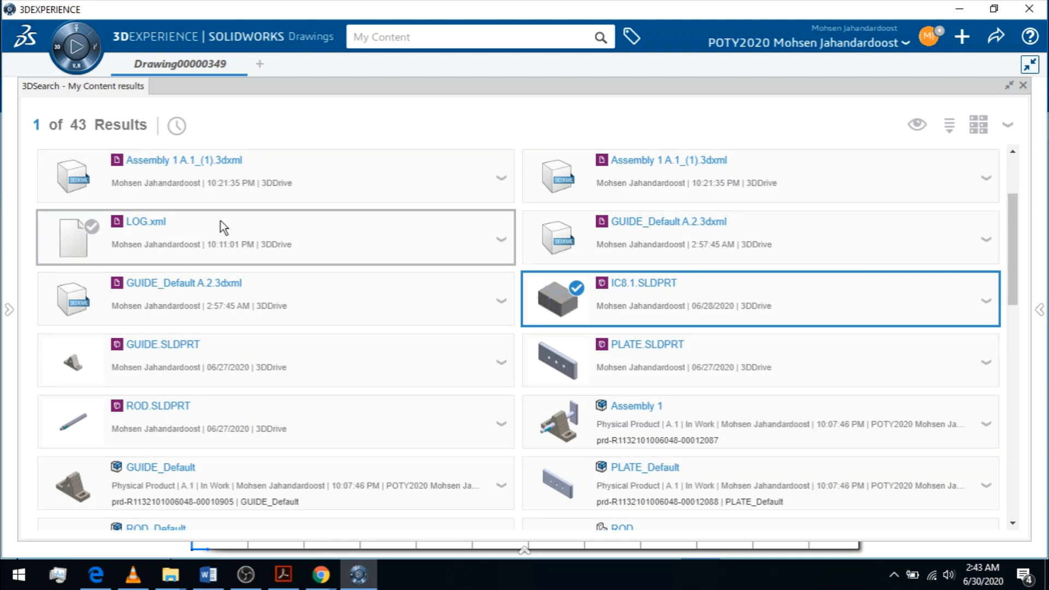
left_click(1013, 87)
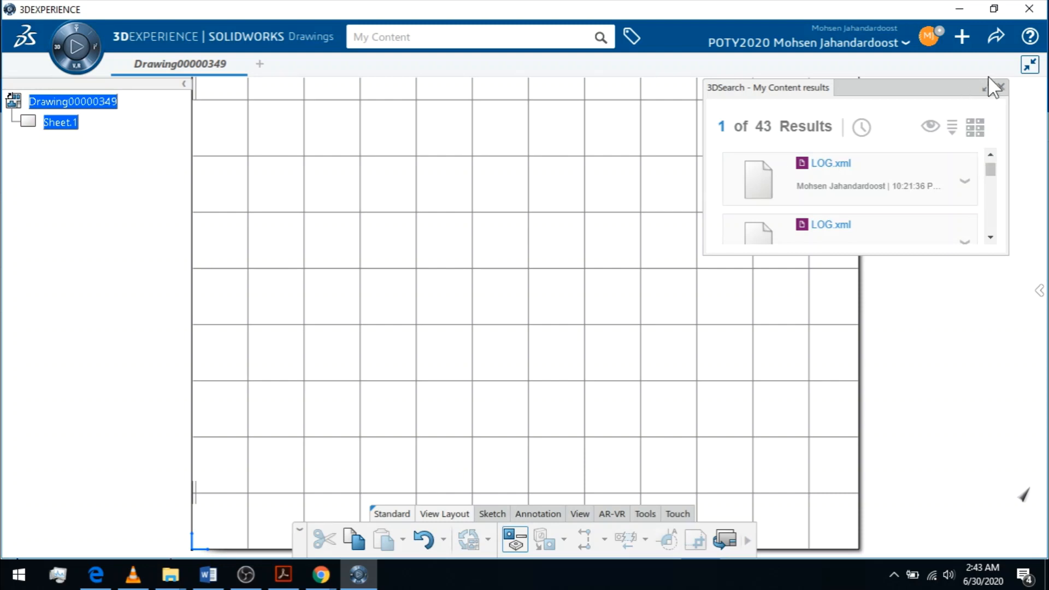
left_click(987, 88)
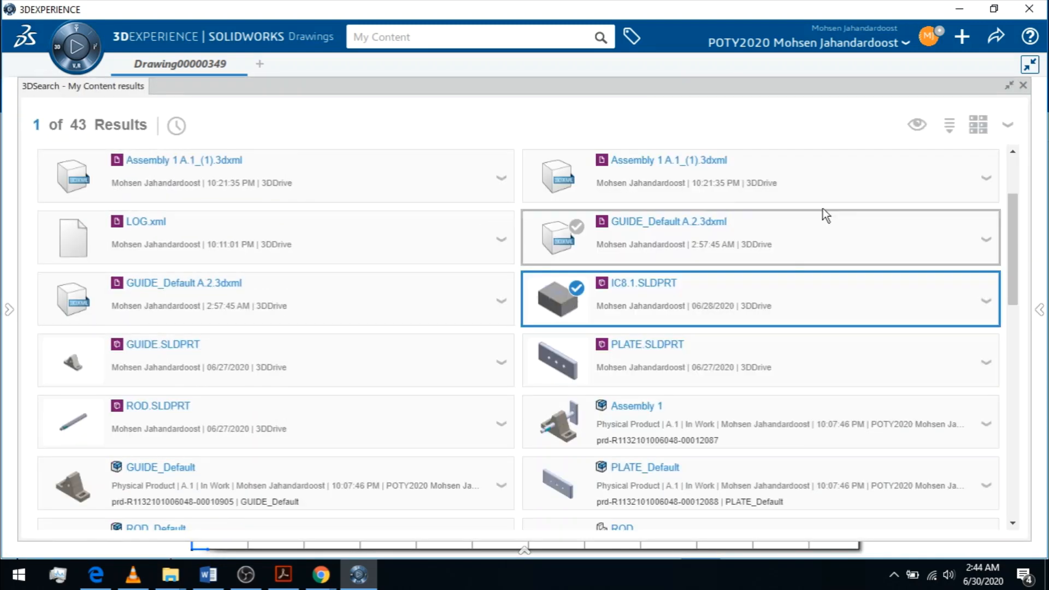
Select the IC8.1 3D Shape in the search results and close the results.
scroll(818, 190, "down", 4)
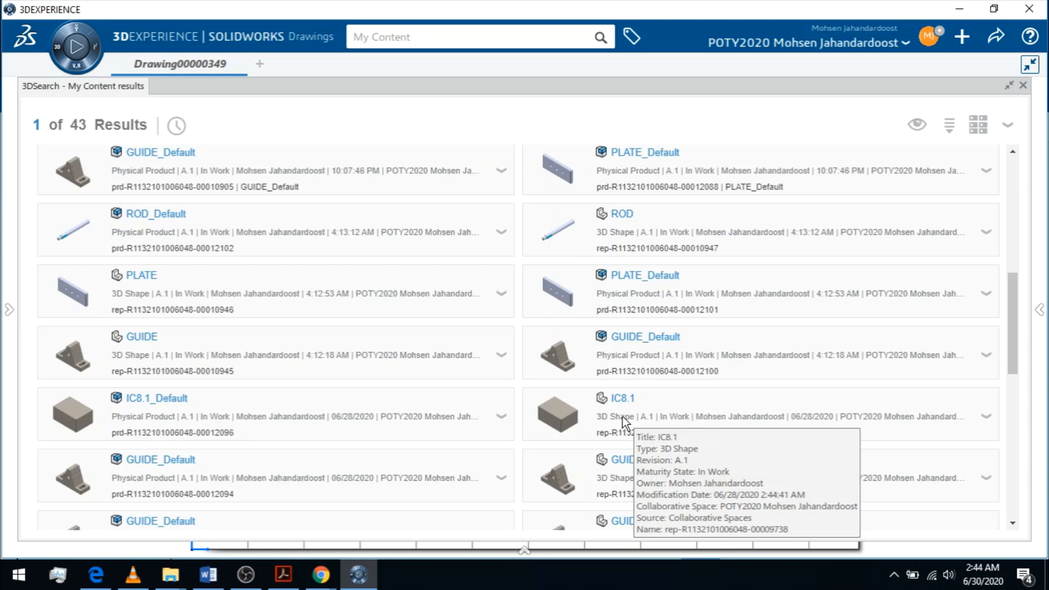
left_click(565, 414)
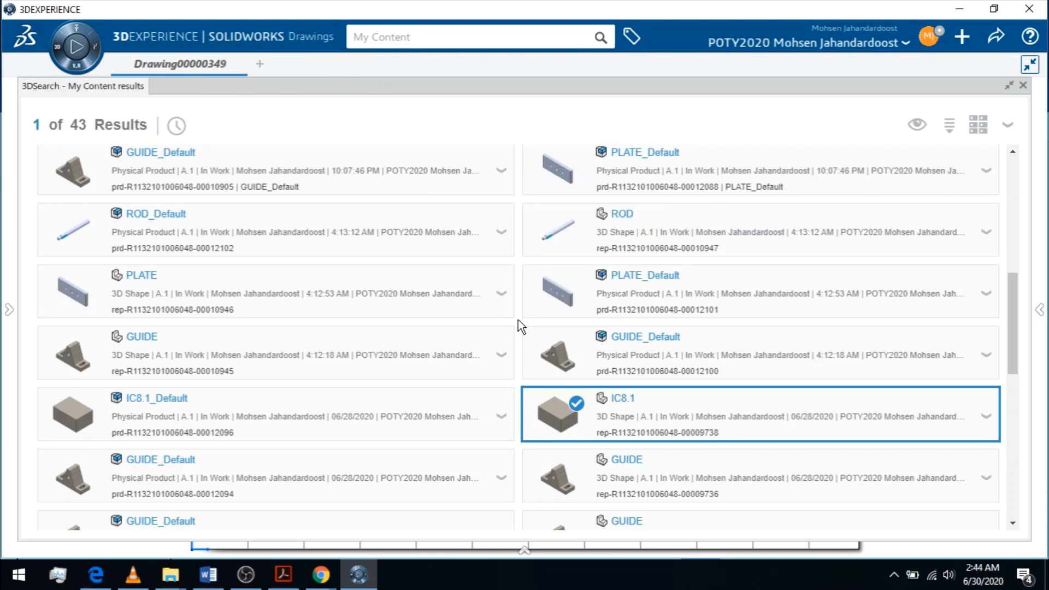
left_click(1024, 86)
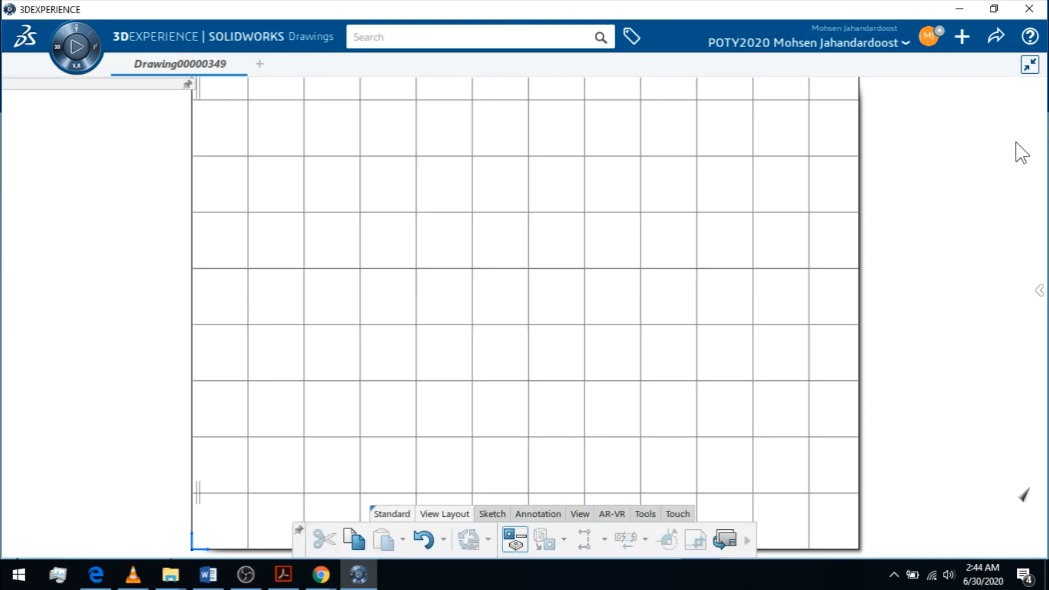
List the personal content again and open the IC8.1 3D Shape as a separate tab.
left_click(402, 37)
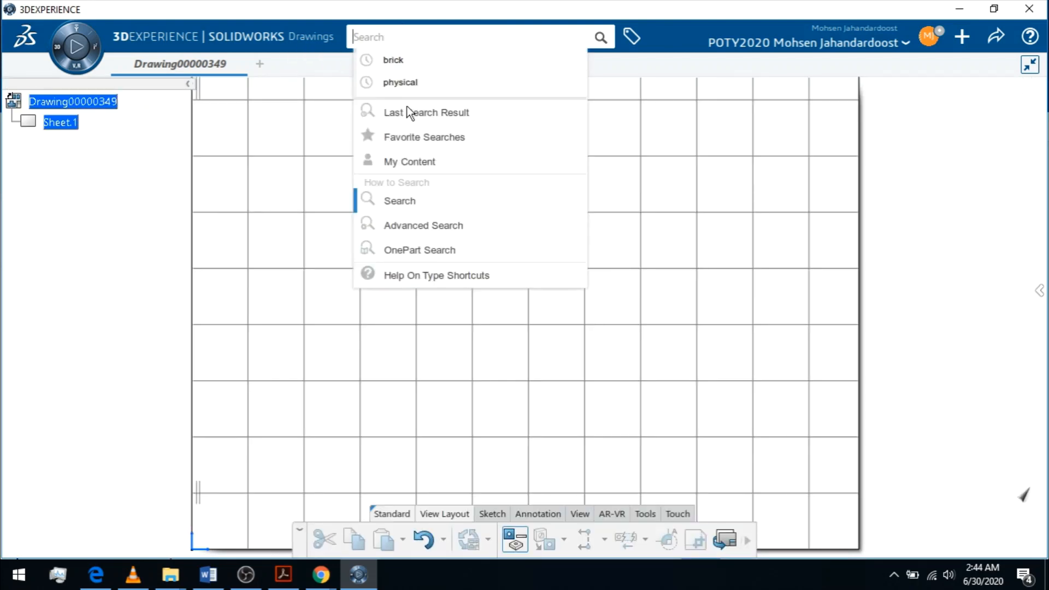
left_click(413, 160)
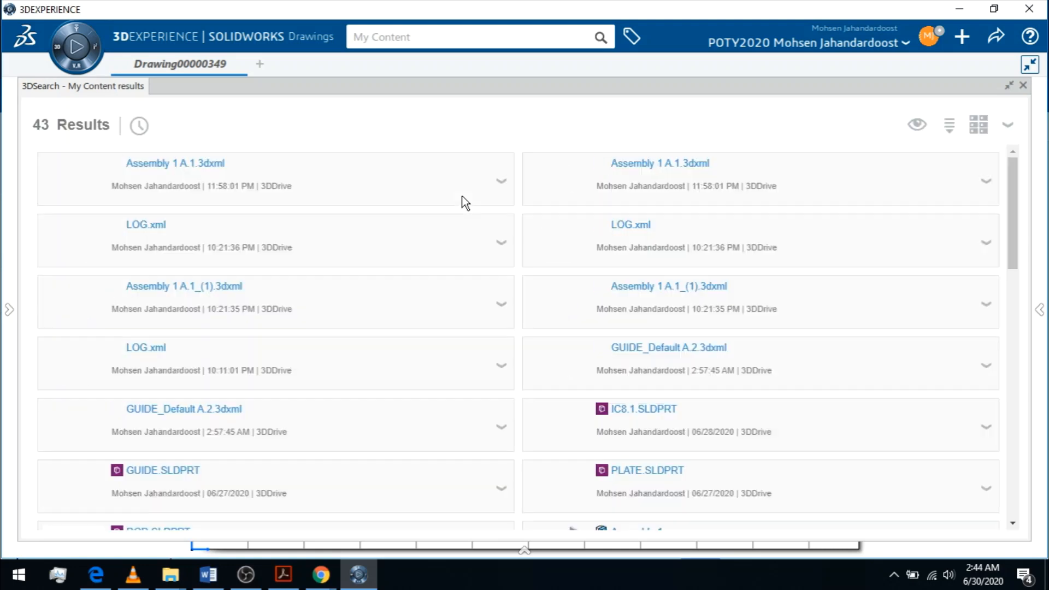
scroll(736, 407, "down", 10)
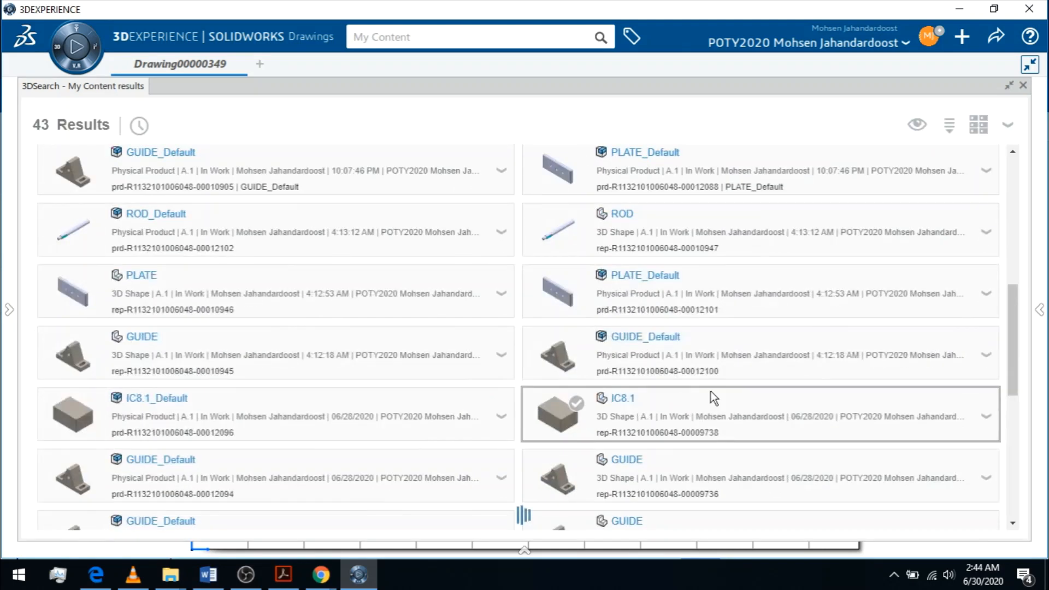
left_click(555, 416)
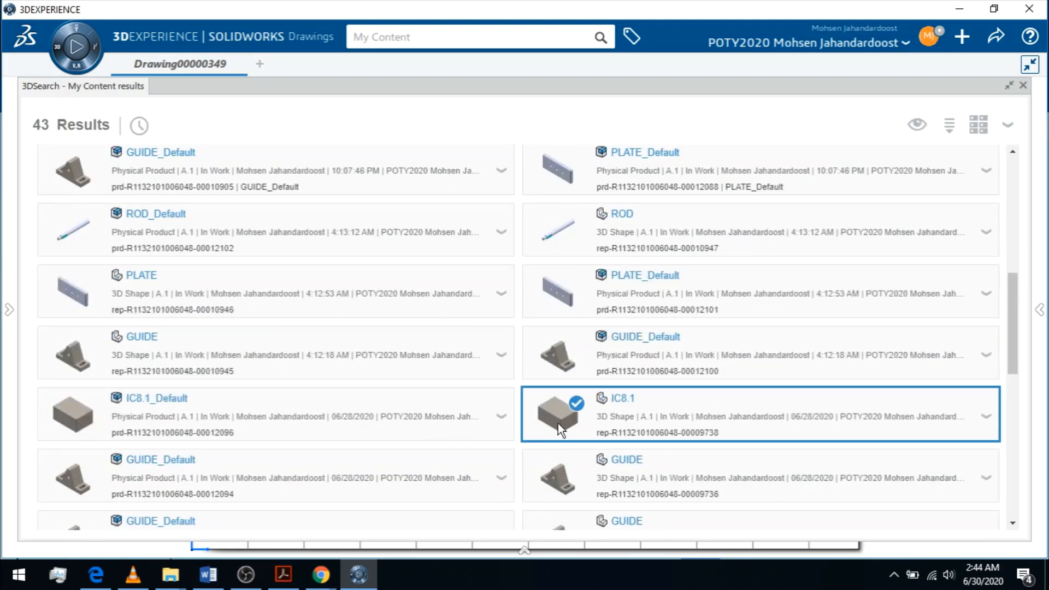
left_click_drag(443, 191, 383, 66)
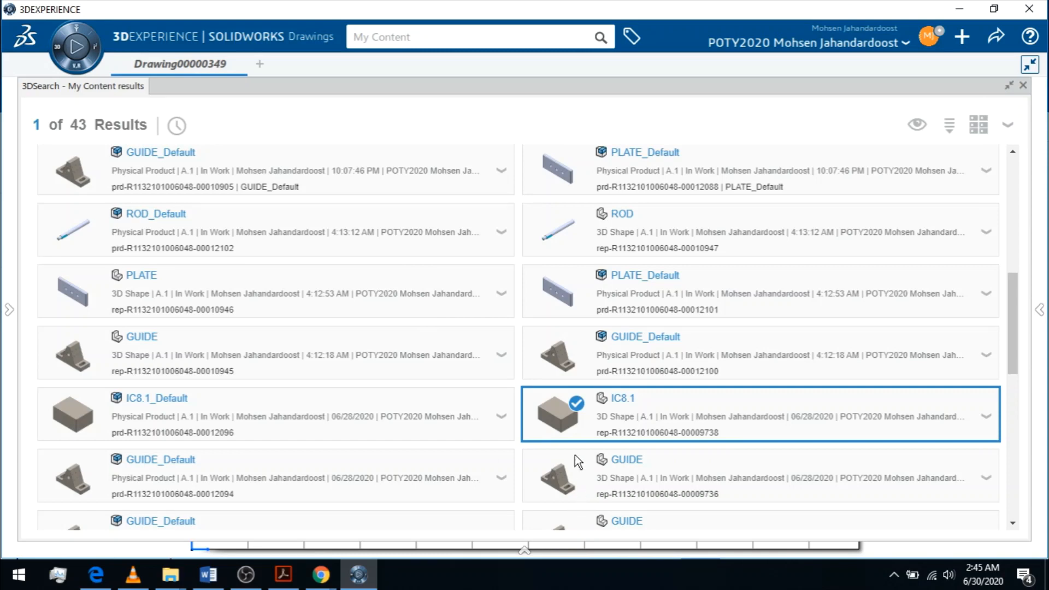
left_click_drag(558, 409, 461, 60)
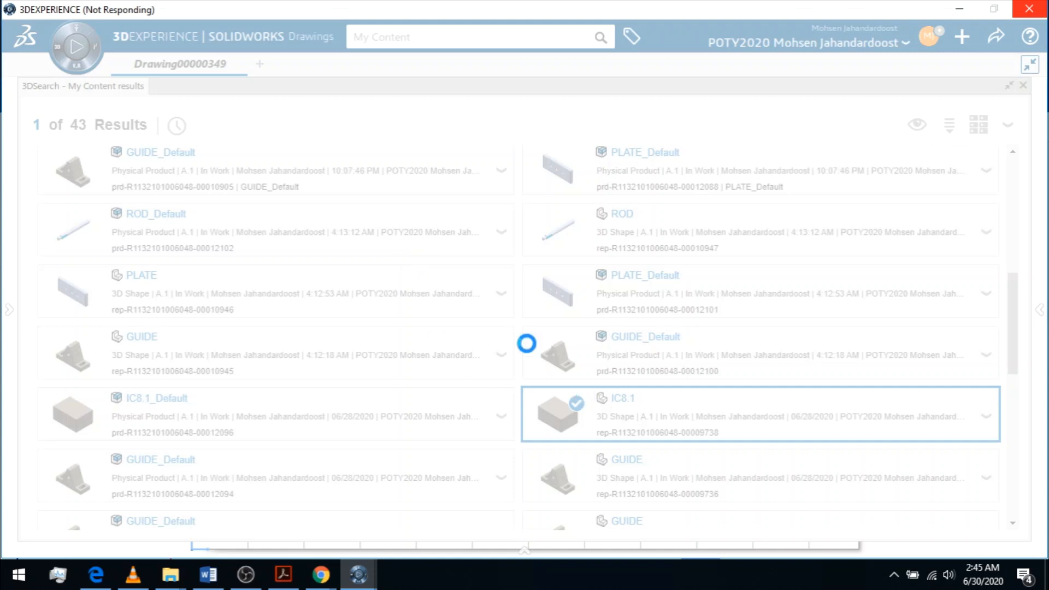
Switch to the 3DDashboard in Chrome and look through the 3DSpace and 3DDrive files for the IC8.1 models.
mouse_move(360, 573)
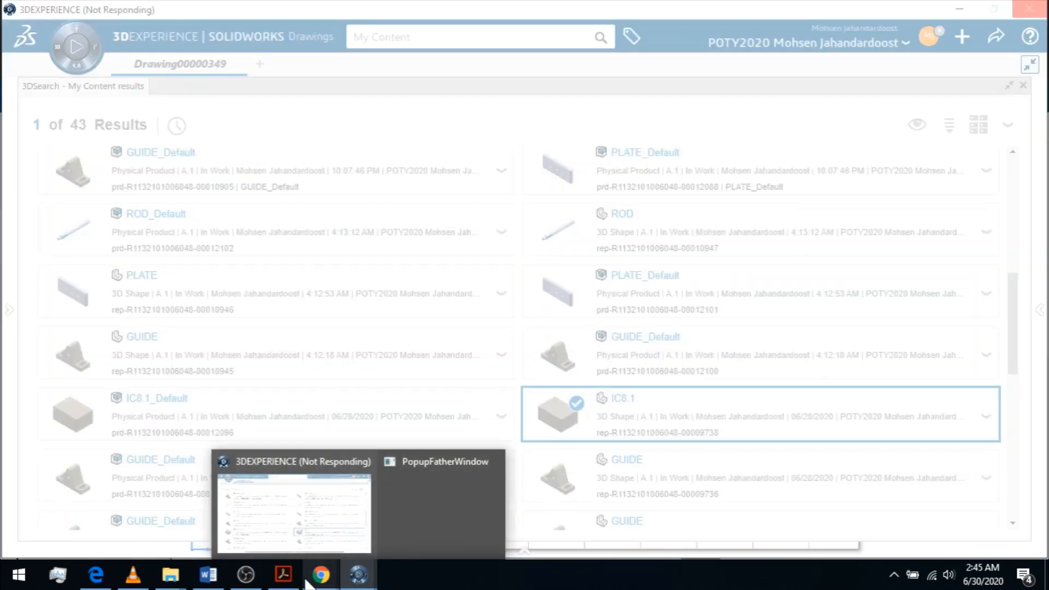
mouse_move(306, 580)
left_click(262, 533)
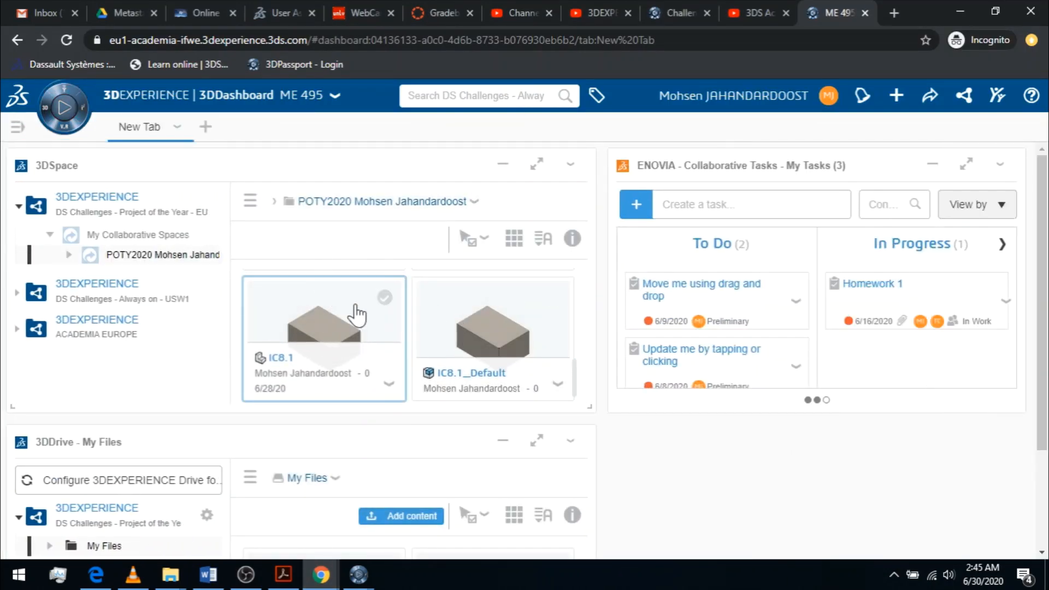
scroll(354, 314, "down", 2)
scroll(443, 257, "down", 5)
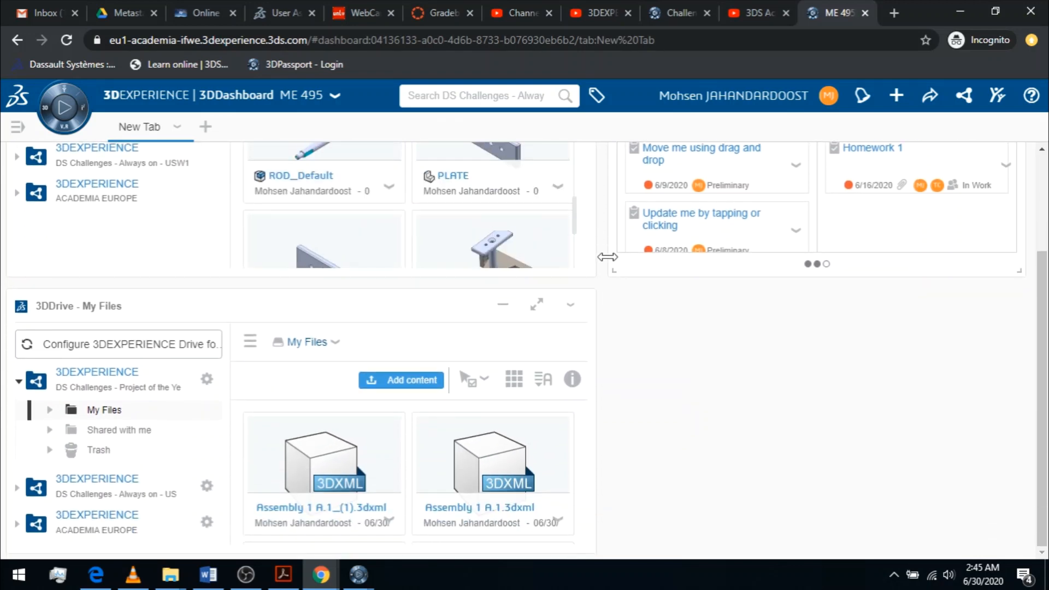
scroll(703, 352, "up", 3)
scroll(578, 345, "down", 3)
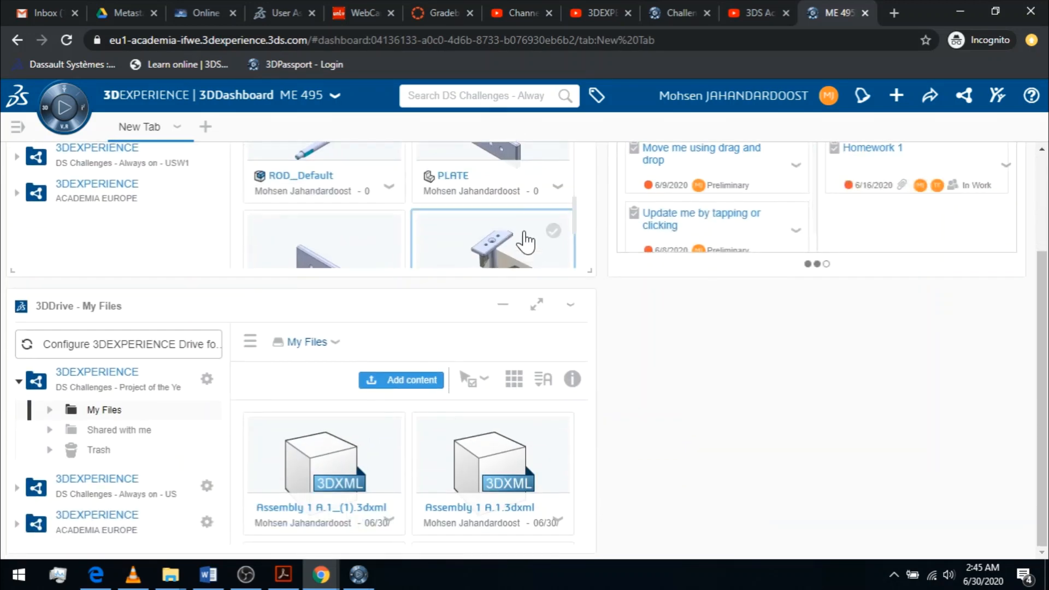
scroll(526, 241, "down", 3)
scroll(526, 241, "up", 4)
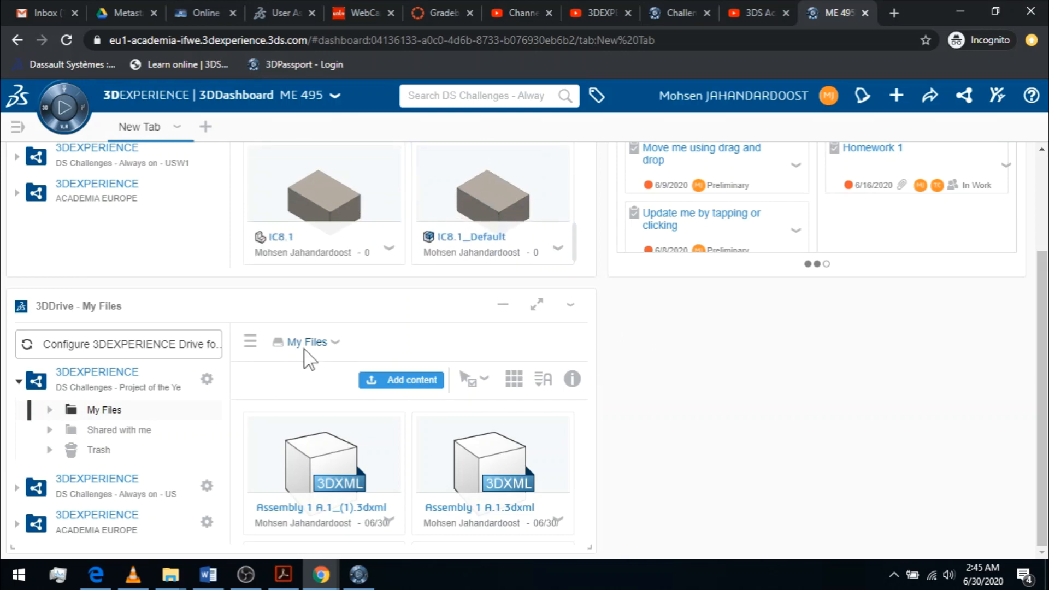
scroll(506, 459, "down", 5)
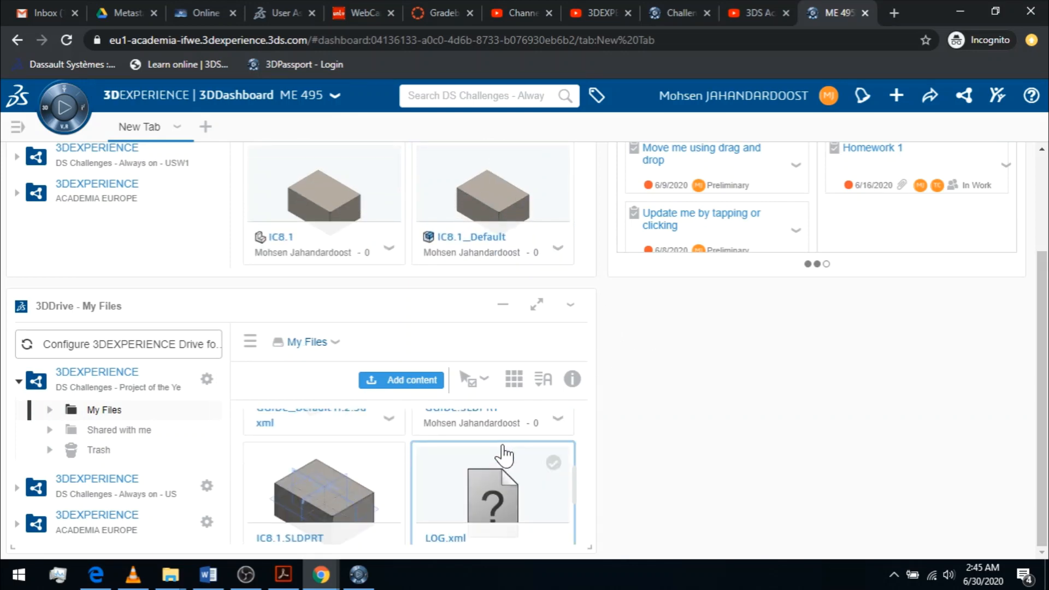
scroll(506, 481, "down", 2)
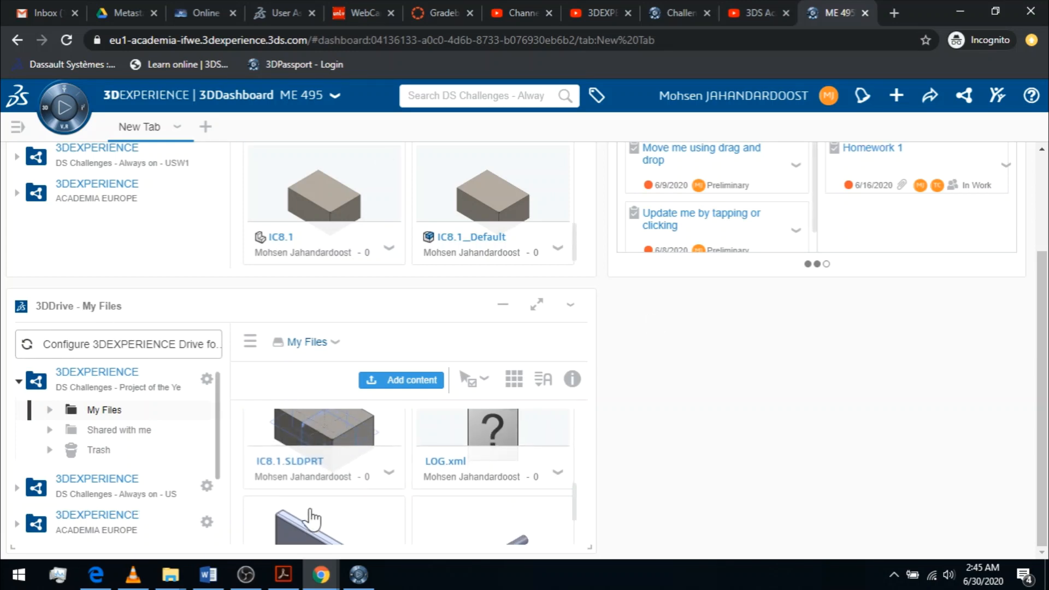
Switch back to the 3DEXPERIENCE app, dismiss the Make Service offer and display the essential commands of the IC8.1 part.
left_click(359, 575)
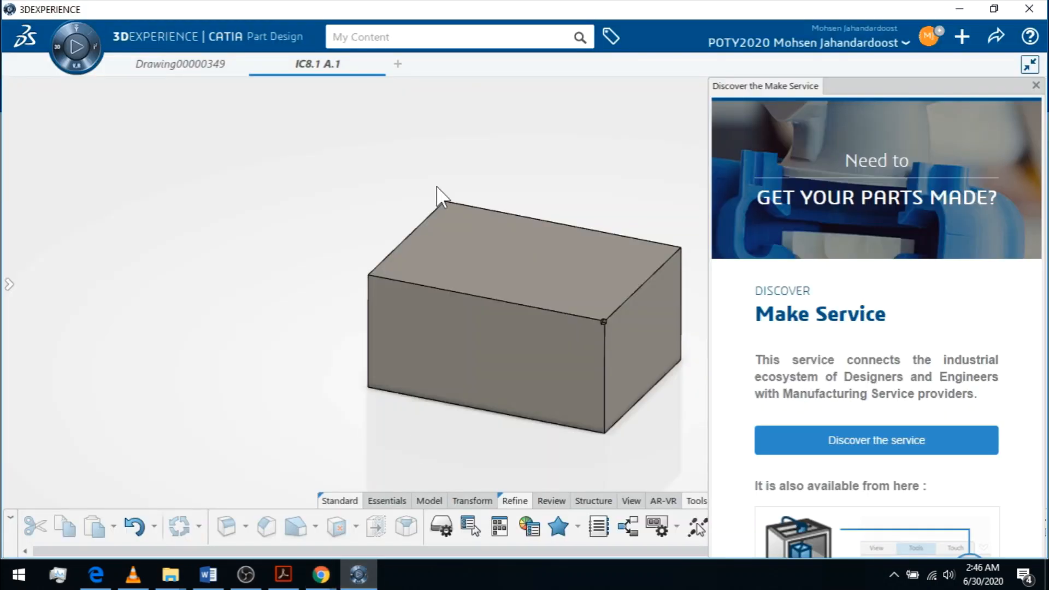
left_click(1036, 86)
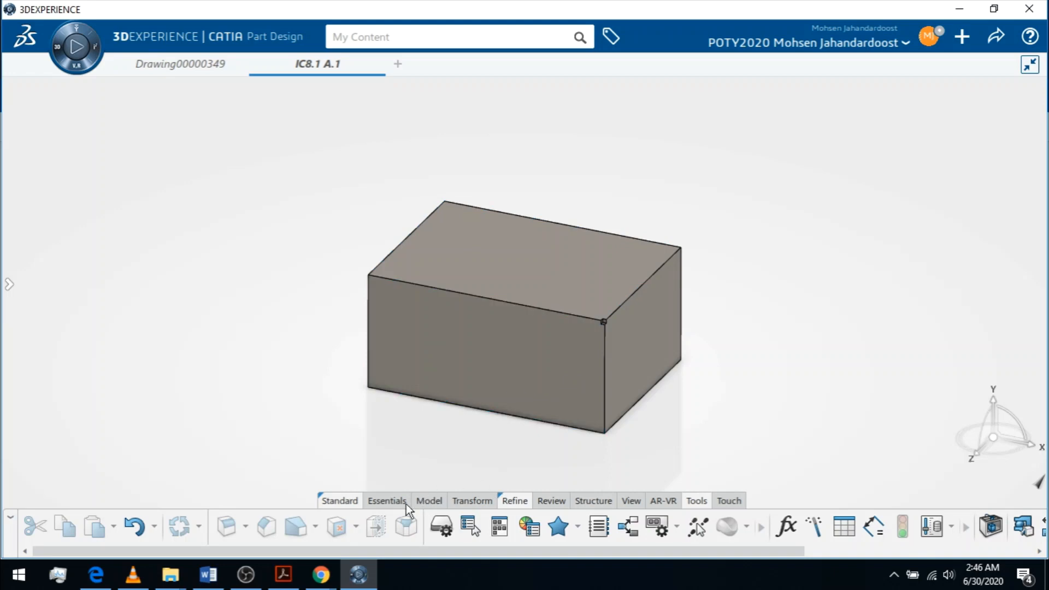
left_click(389, 501)
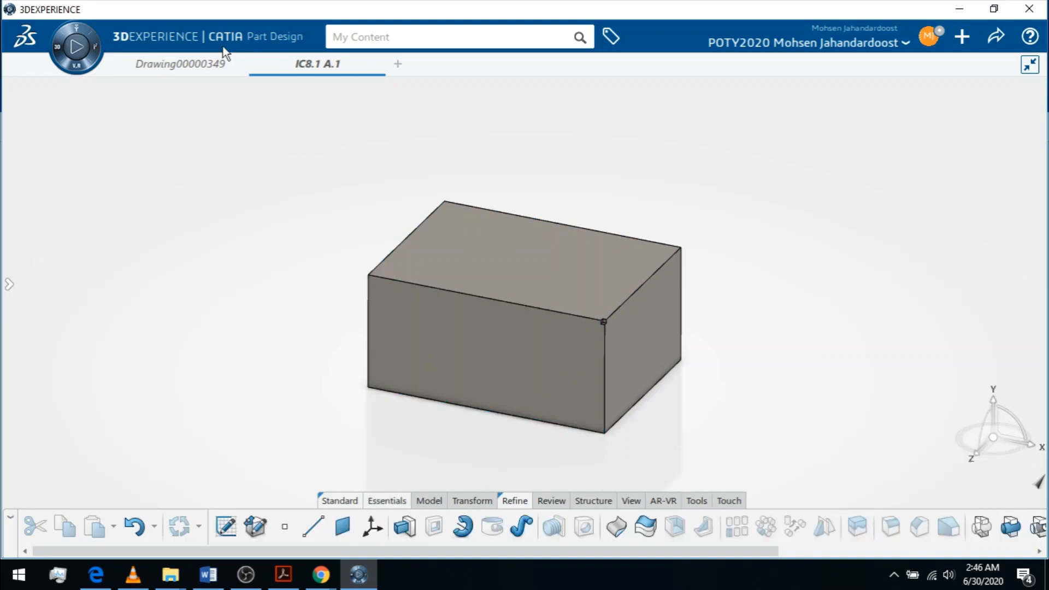
Check the View Palette of the drawing for open 3D models, and view the new content options from the IC8.1 part.
left_click(157, 60)
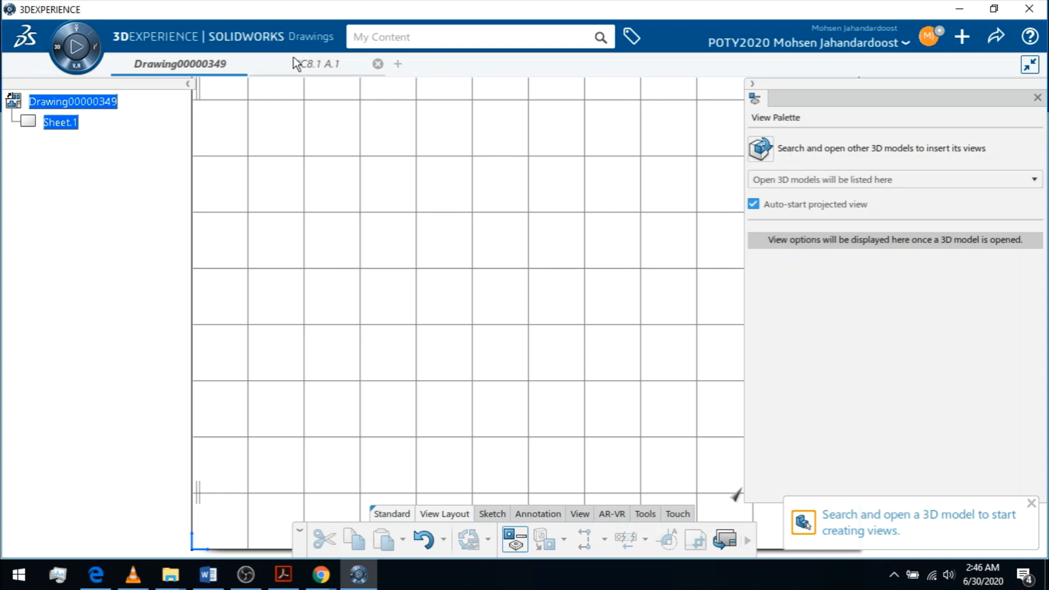
mouse_move(309, 58)
left_click(340, 67)
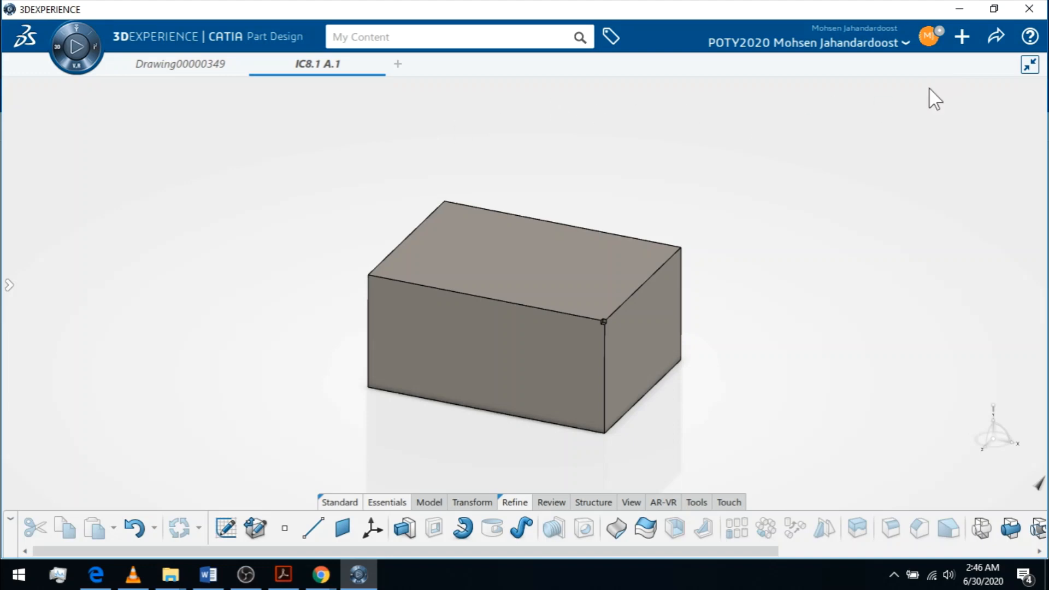
left_click(963, 37)
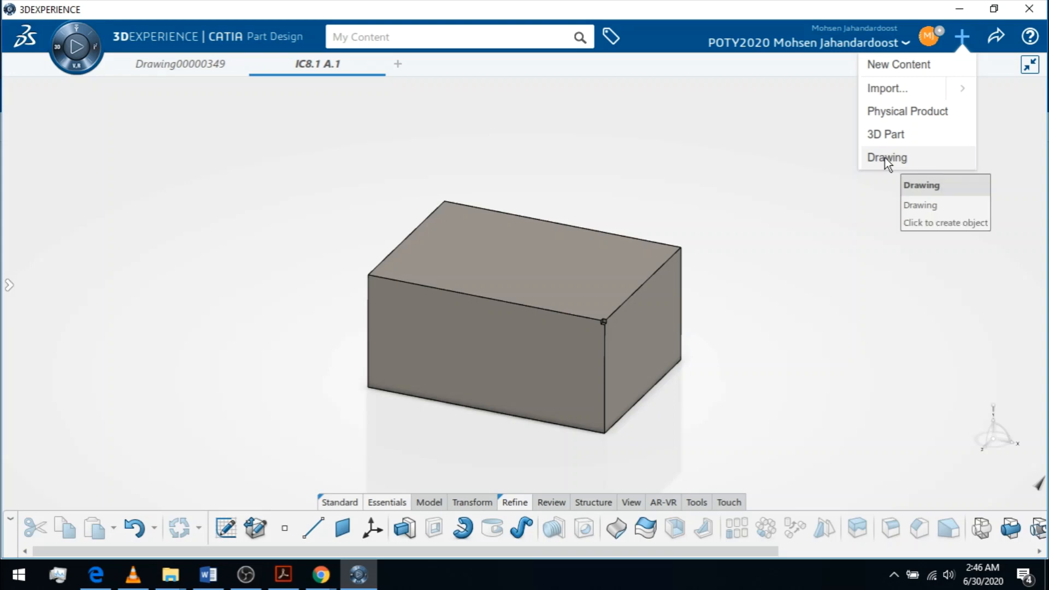
left_click(631, 171)
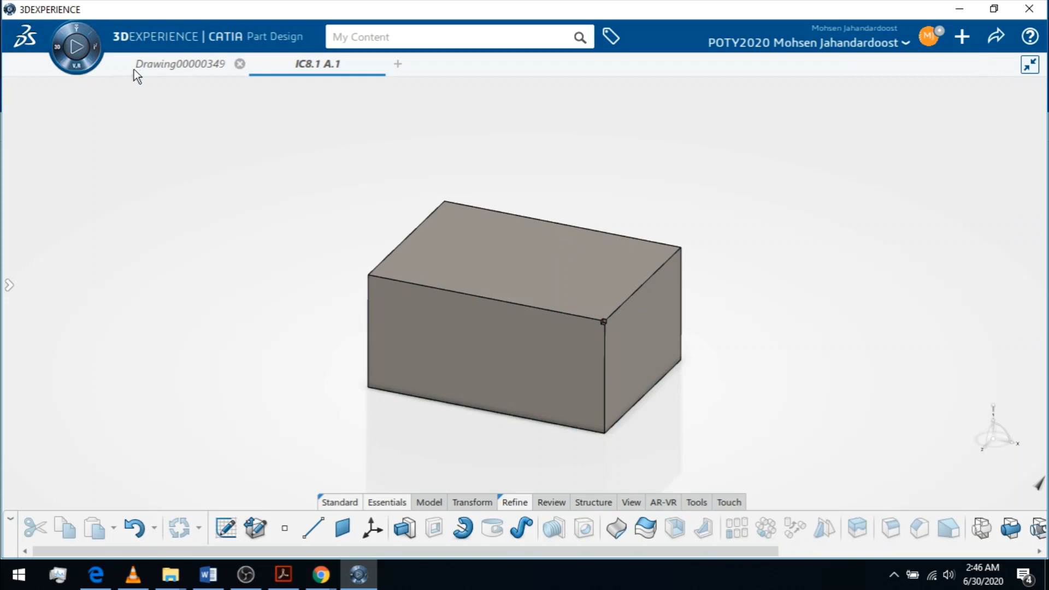
Start the drawing's 3D model search from the View Palette and try to pick the IC8.1 A.1 part in its own tab.
left_click(178, 57)
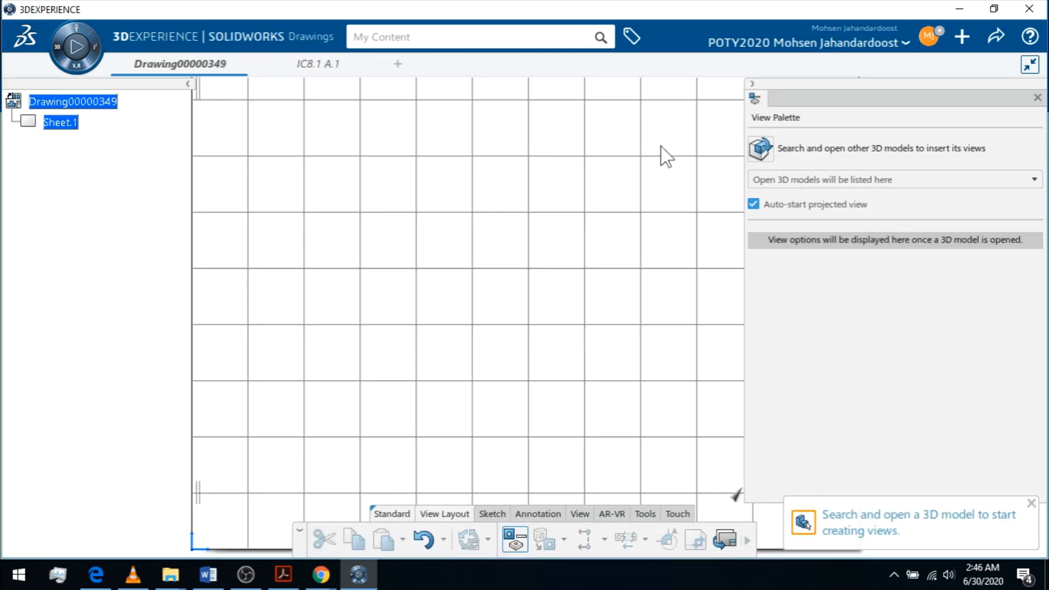
left_click(770, 149)
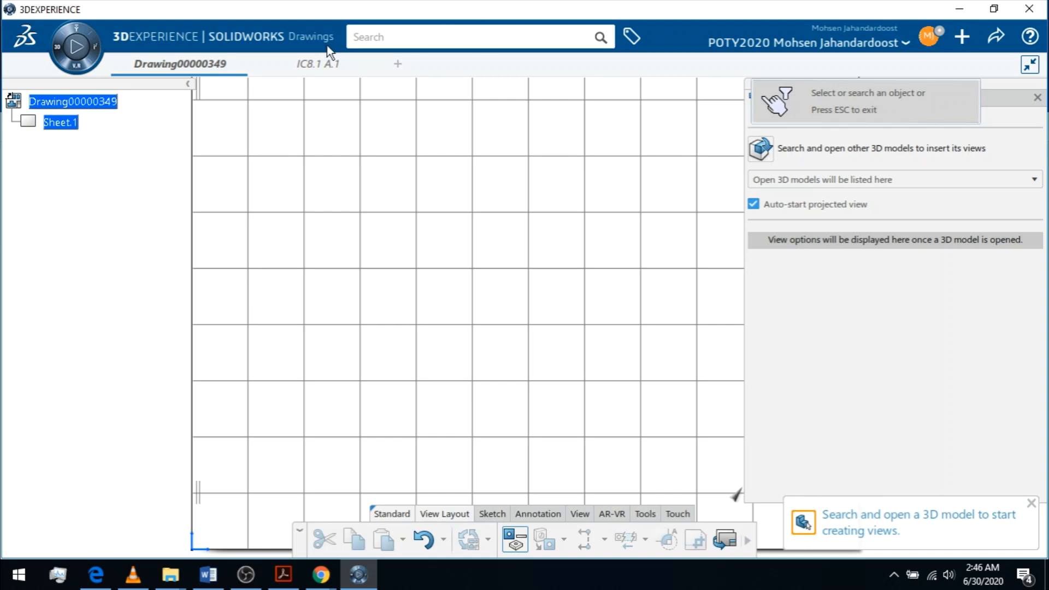
left_click(323, 63)
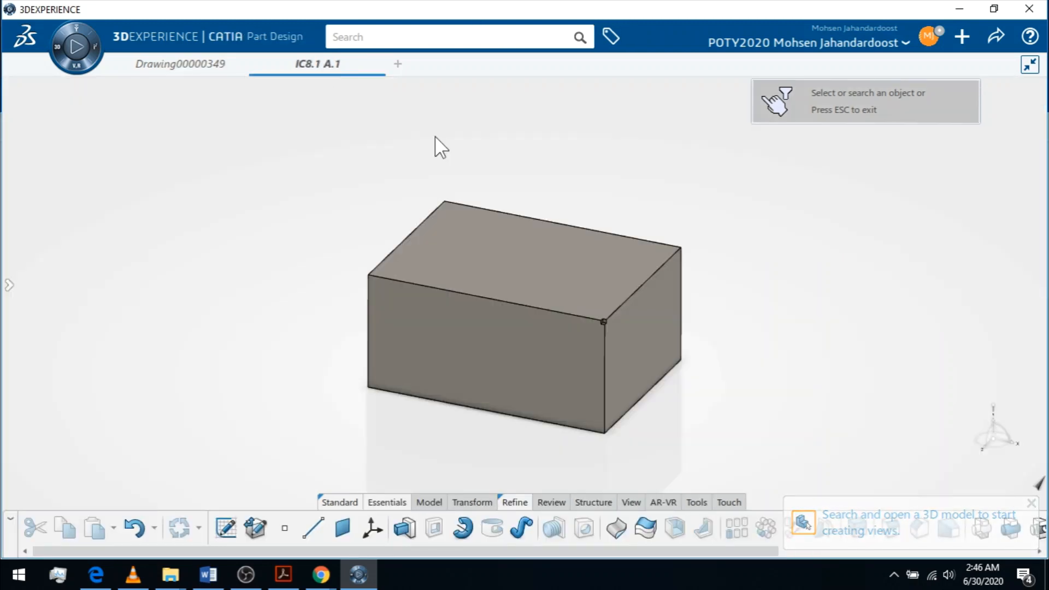
left_click(9, 285)
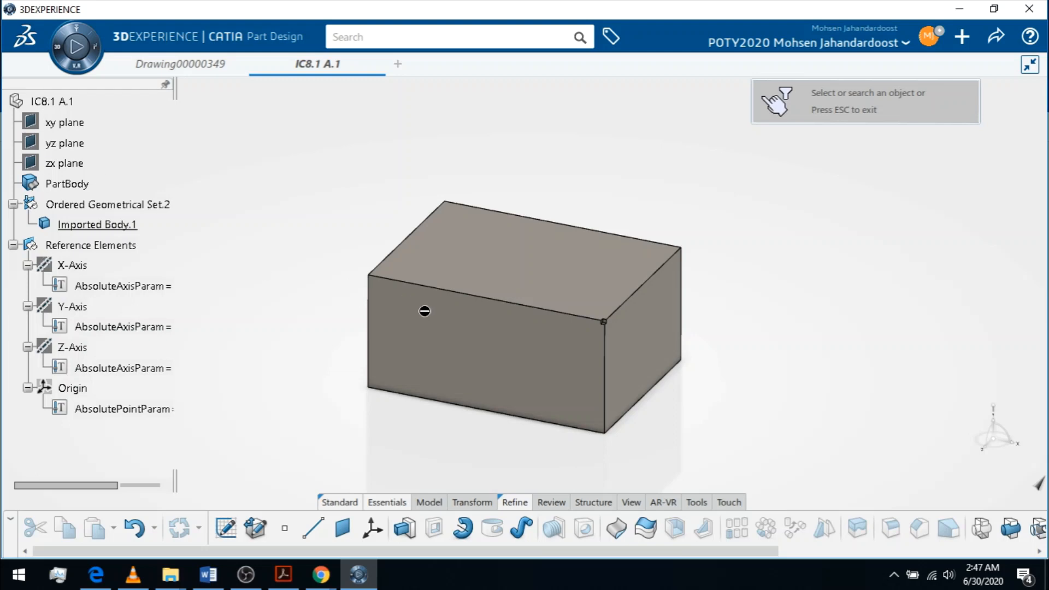
key("F3")
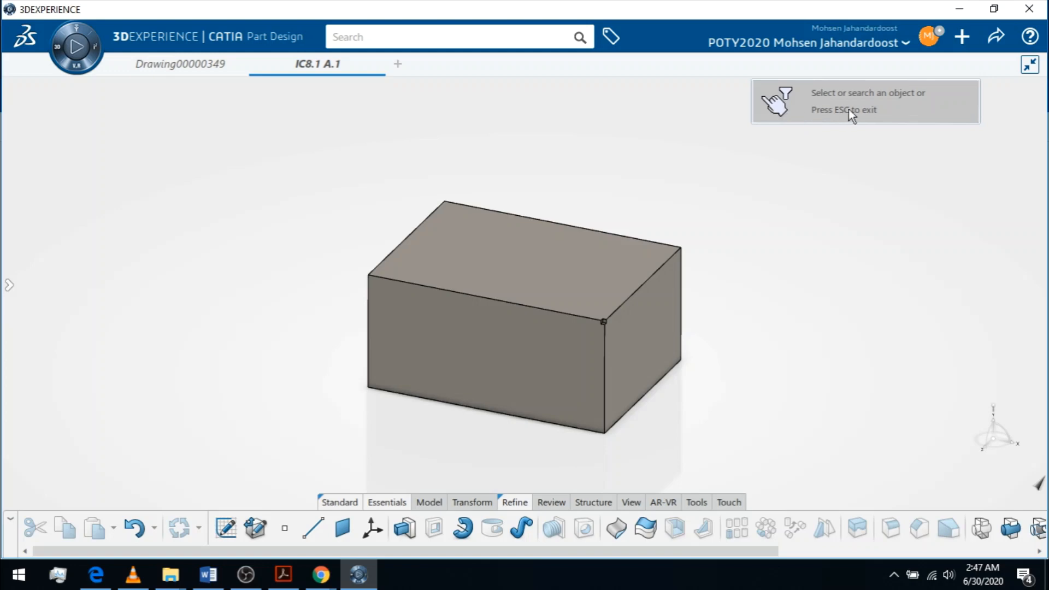
left_click(424, 35)
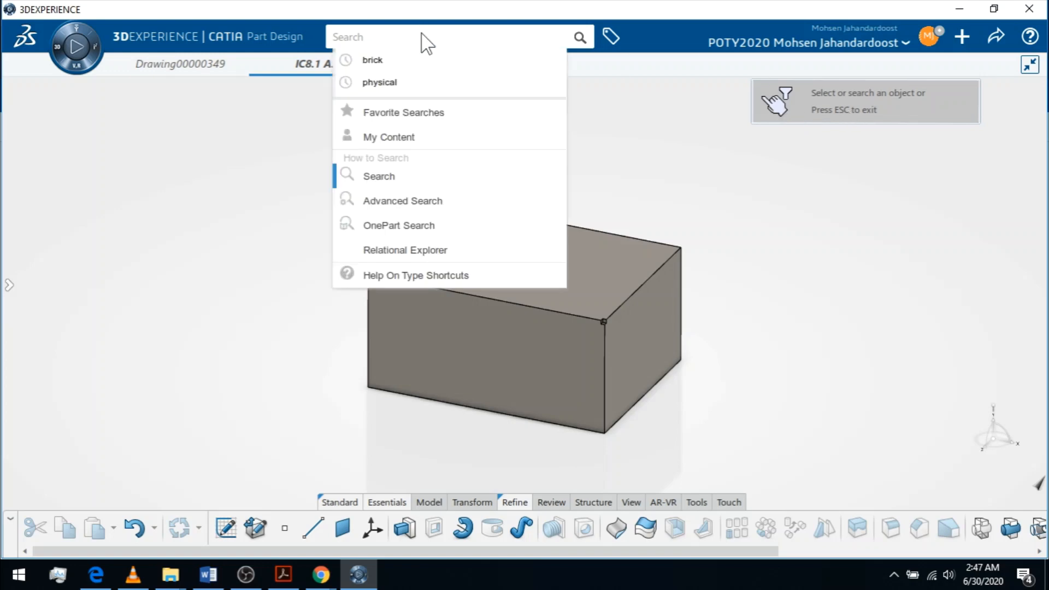
left_click(303, 89)
left_click(9, 285)
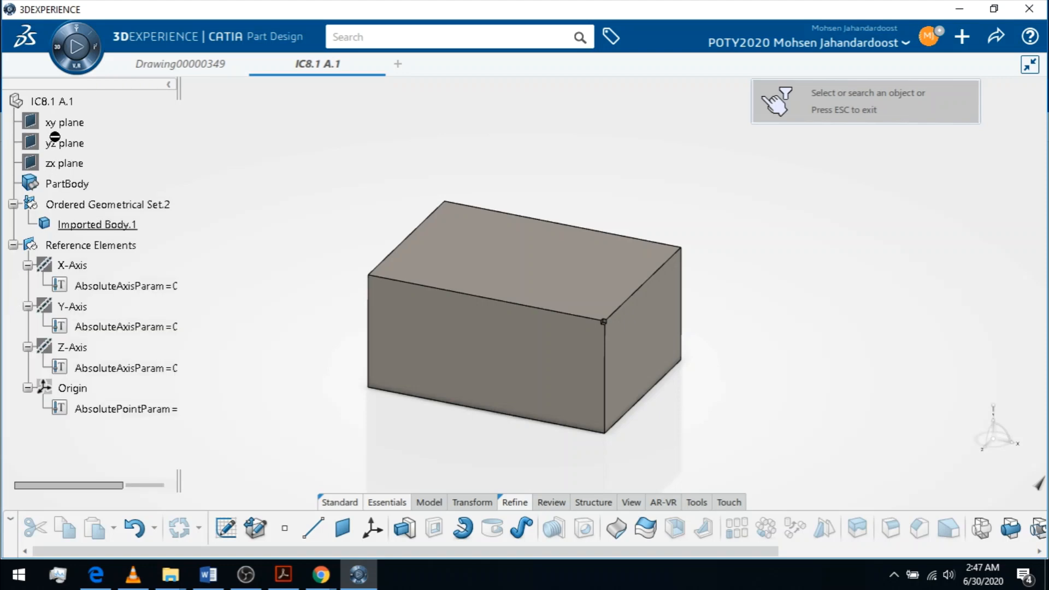
left_click(19, 102)
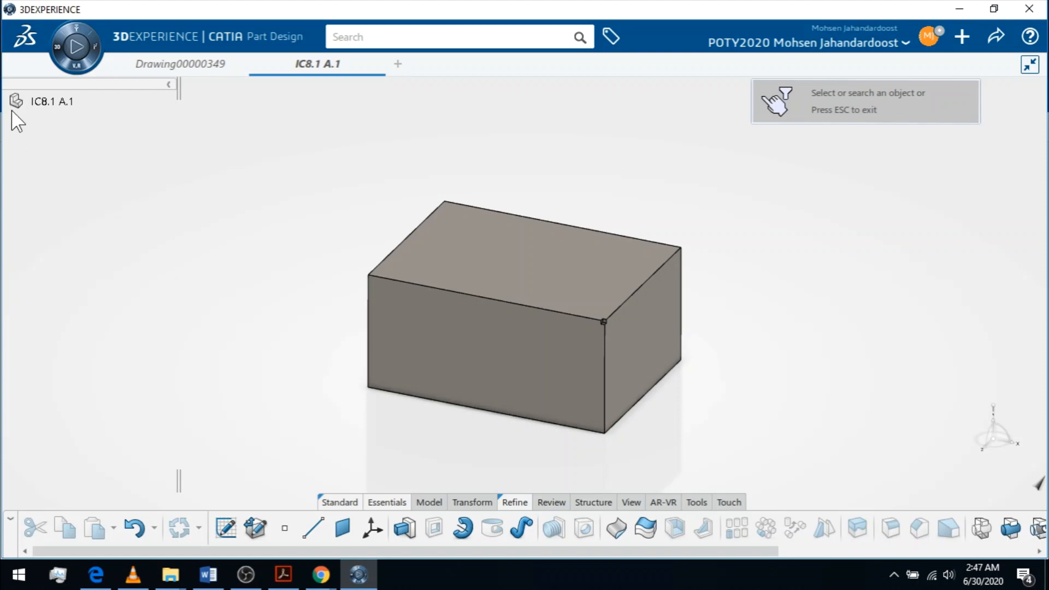
Try to pick the IC8.1_Default physical product from the personal content while in the IC8.1 A.1 part.
left_click(409, 34)
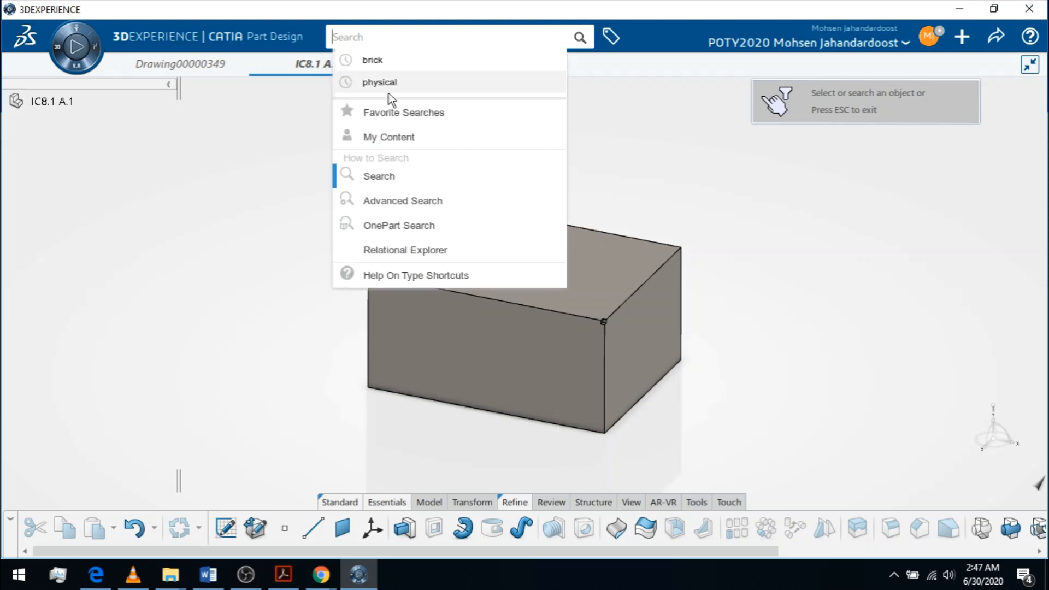
left_click(387, 135)
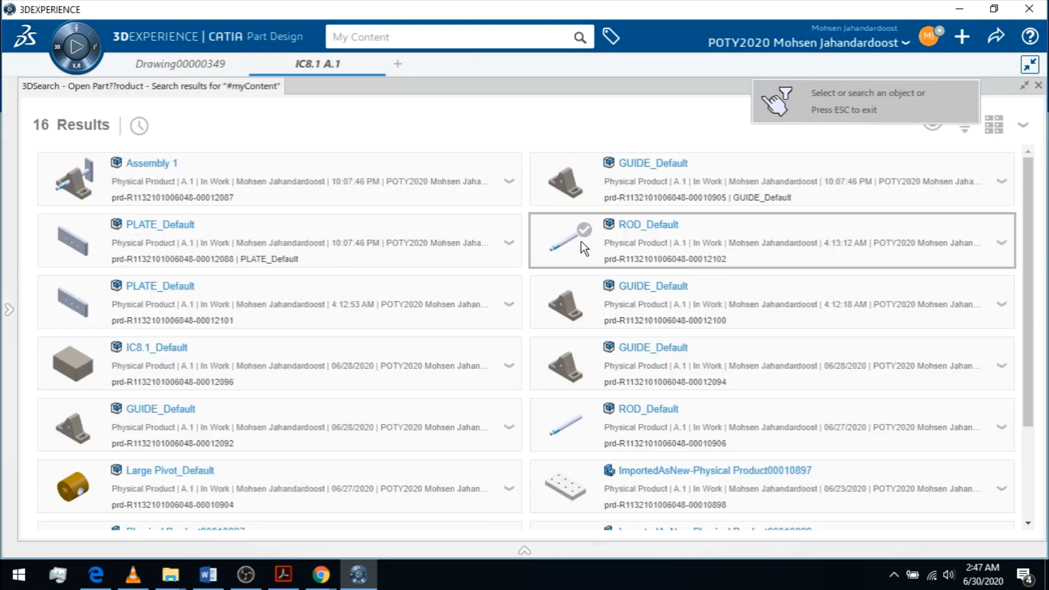
scroll(639, 369, "down", 2)
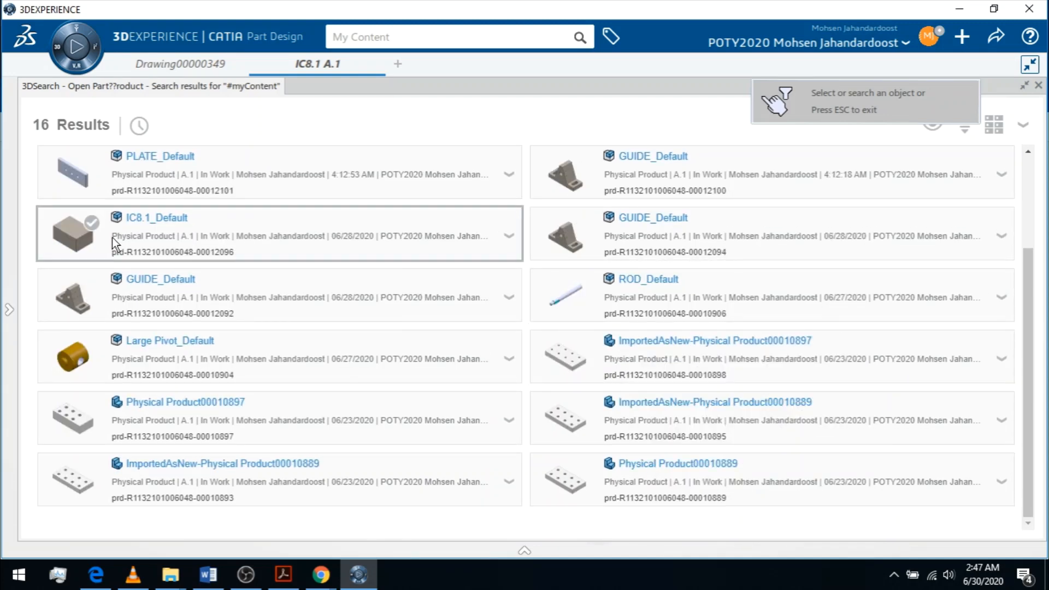
left_click(81, 234)
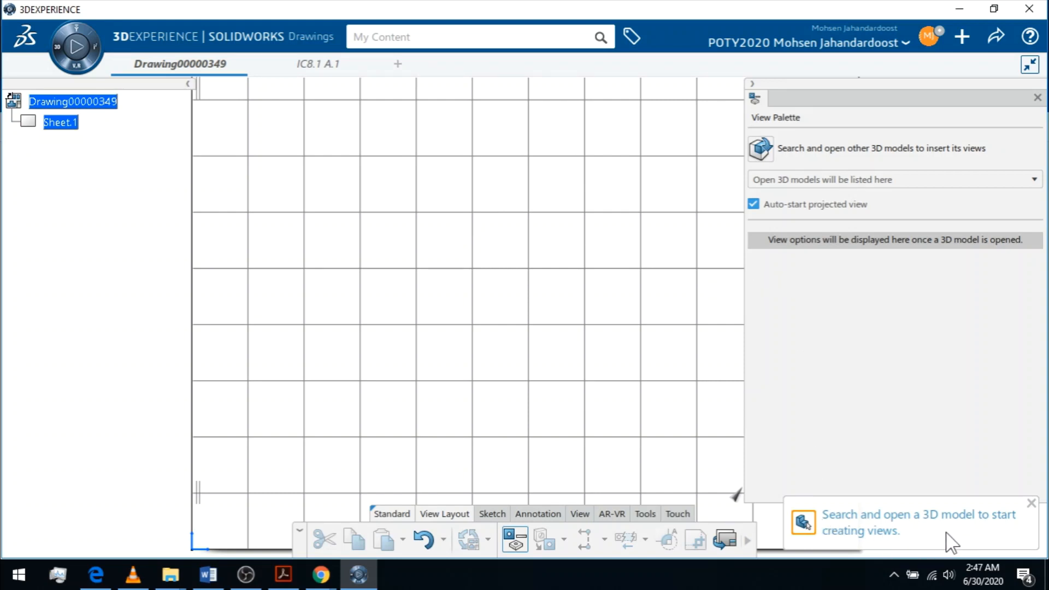
Dismiss the view creation hint, restart the View Palette's 3D model search from the drawing and list the personal content.
left_click(1032, 503)
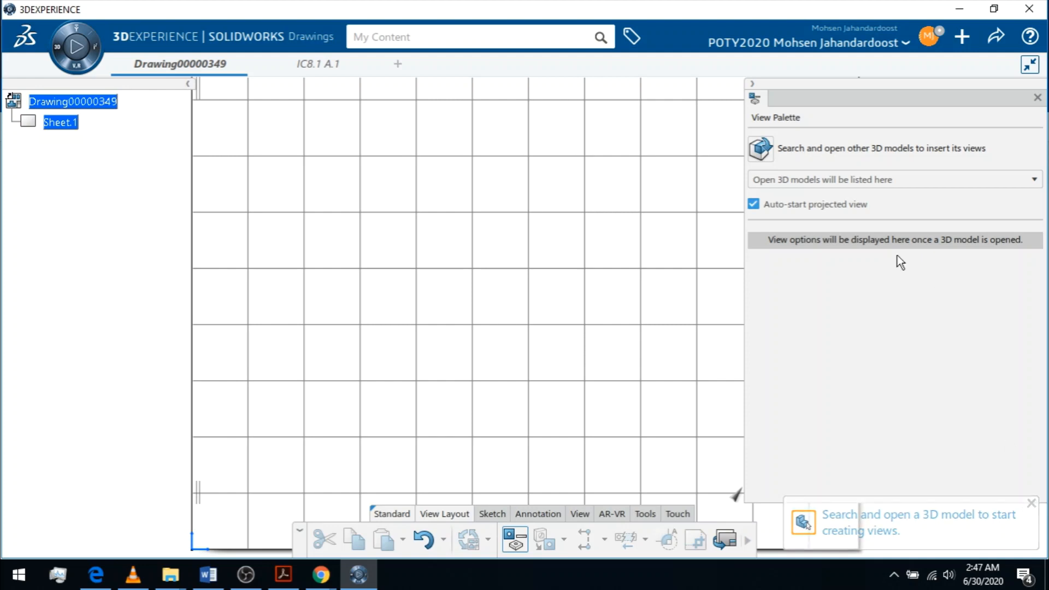
left_click(833, 176)
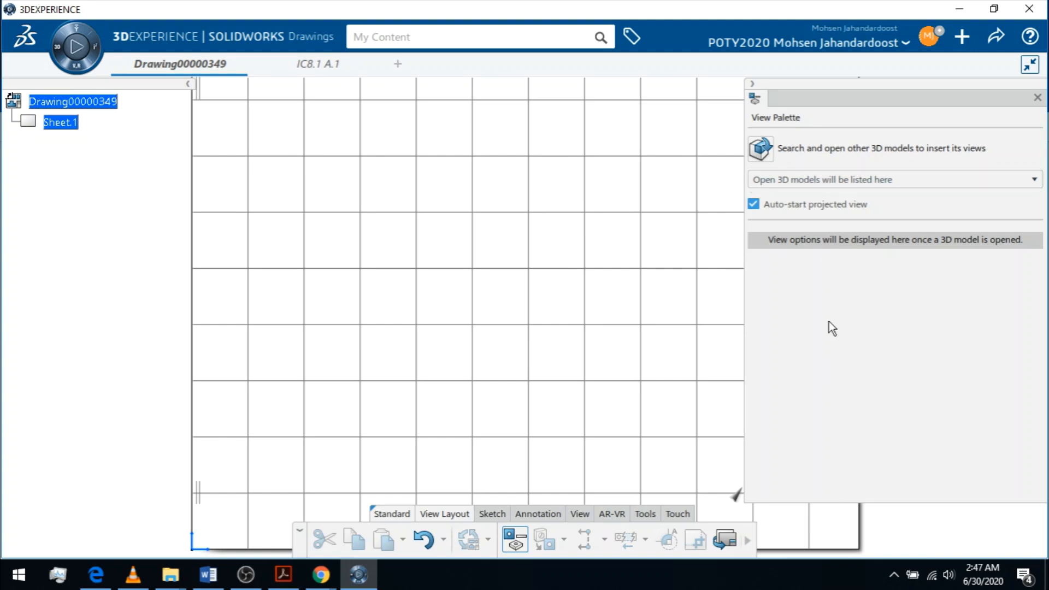
left_click(760, 148)
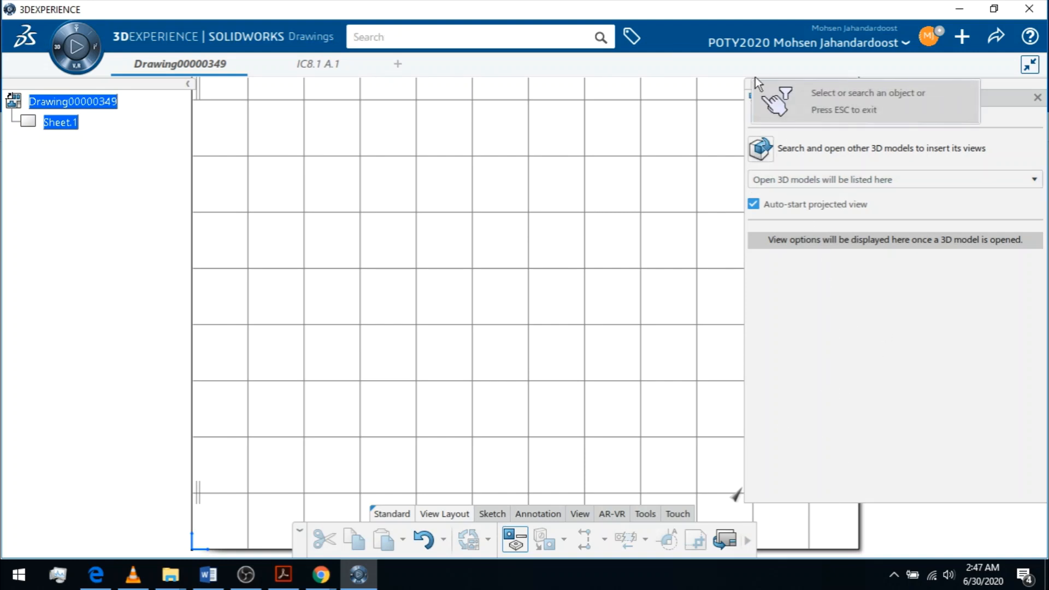
left_click(451, 37)
left_click(409, 142)
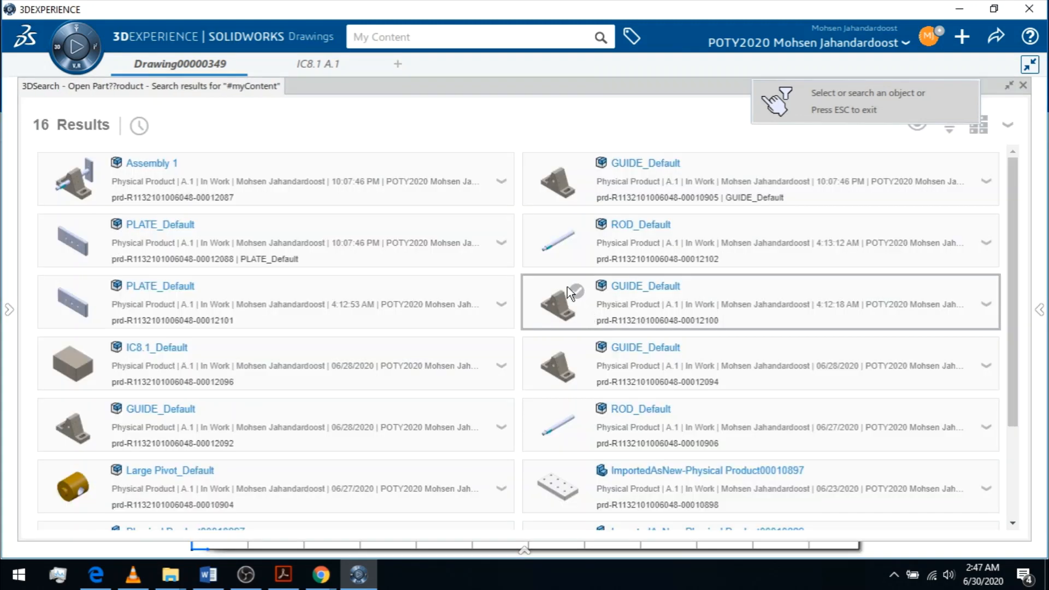
Find the IC8.1_Default physical product among the personal content and open it as the model for the drawing views.
scroll(694, 353, "down", 1)
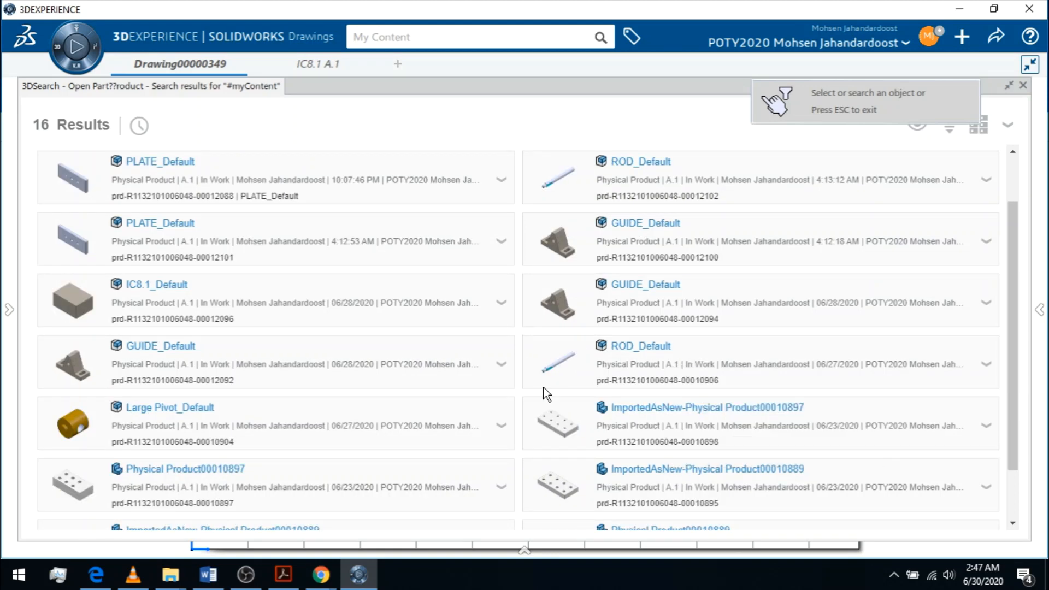
left_click(668, 346)
scroll(668, 344, "down", 1)
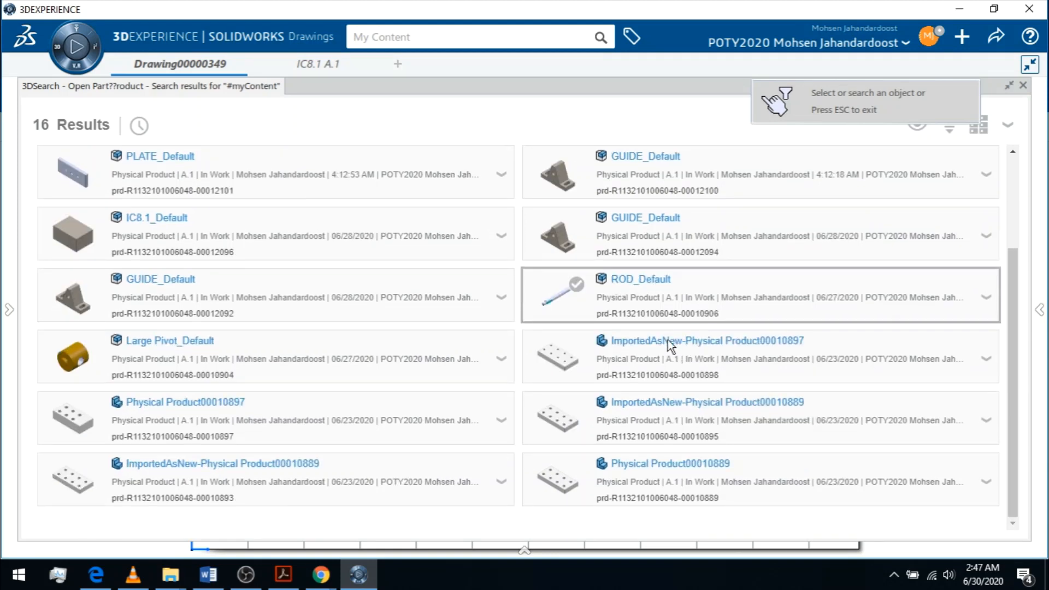
scroll(668, 340, "up", 2)
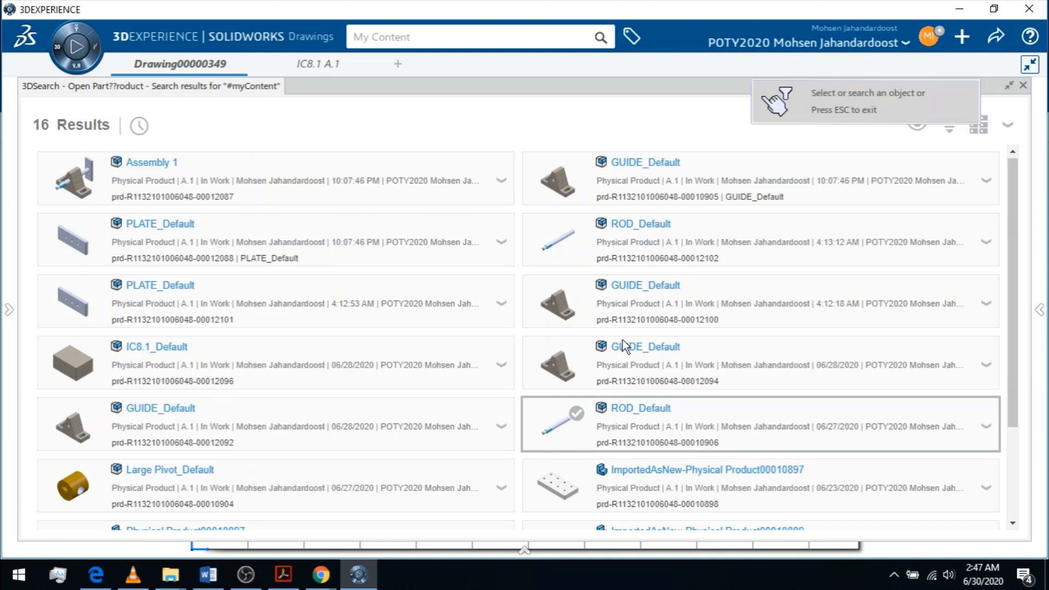
left_click(295, 339)
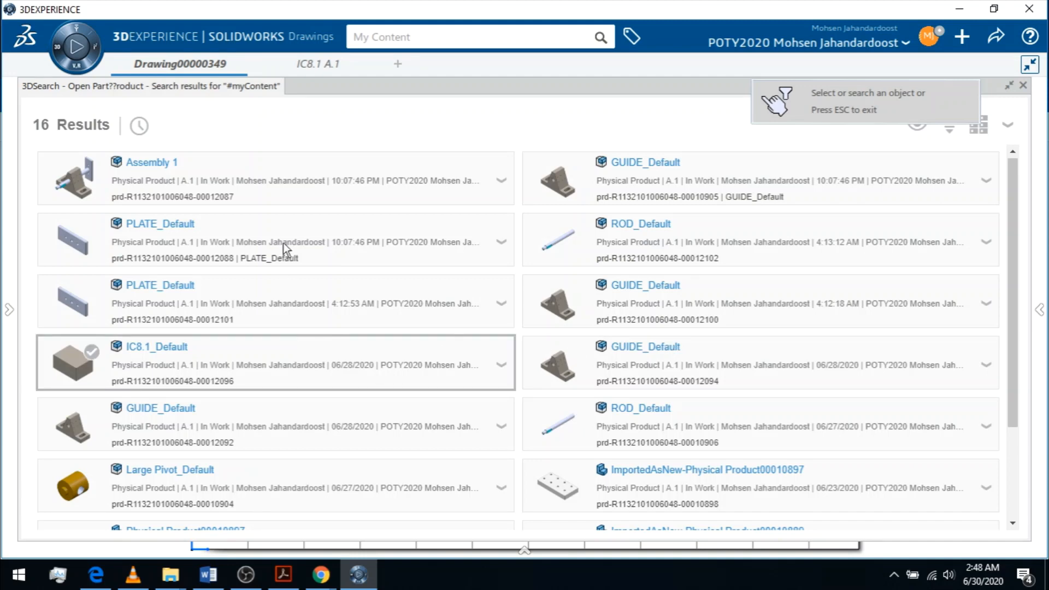
left_click(653, 320)
left_click(359, 316)
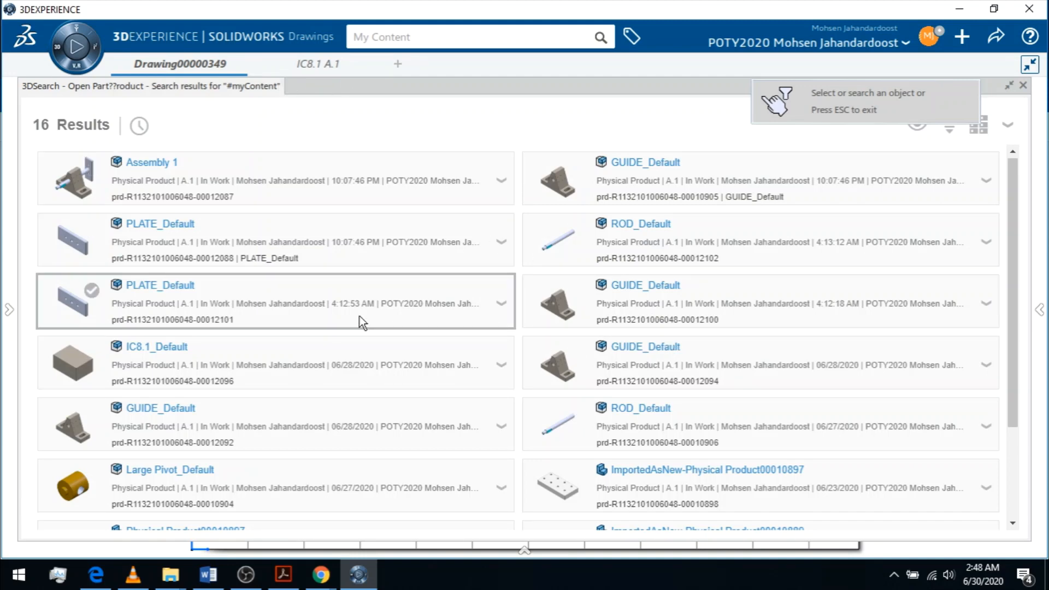
left_click(740, 247)
scroll(757, 246, "down", 1)
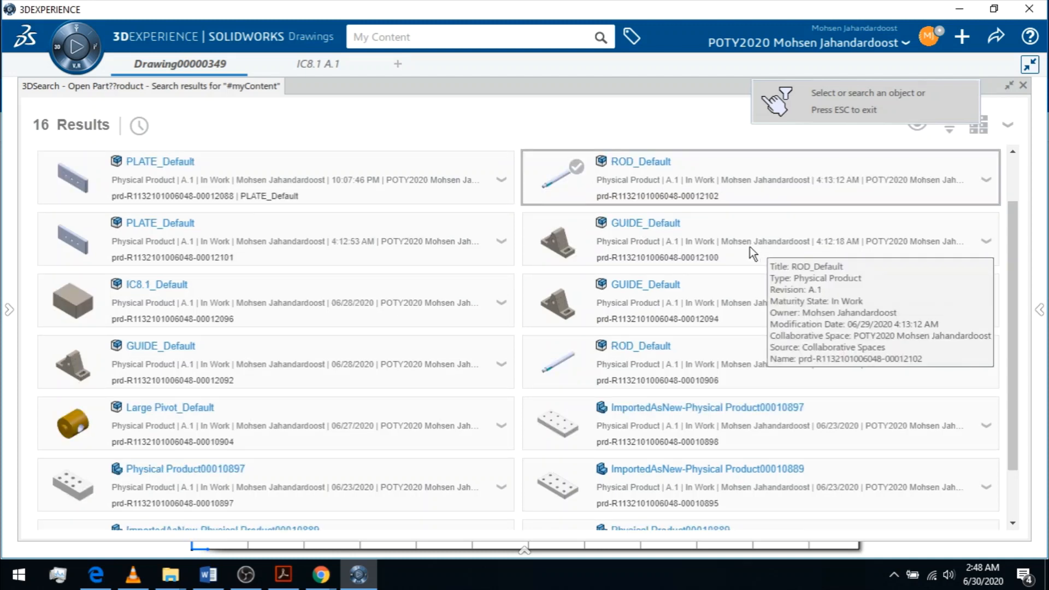
left_click(738, 251)
scroll(728, 255, "down", 1)
left_click(154, 260)
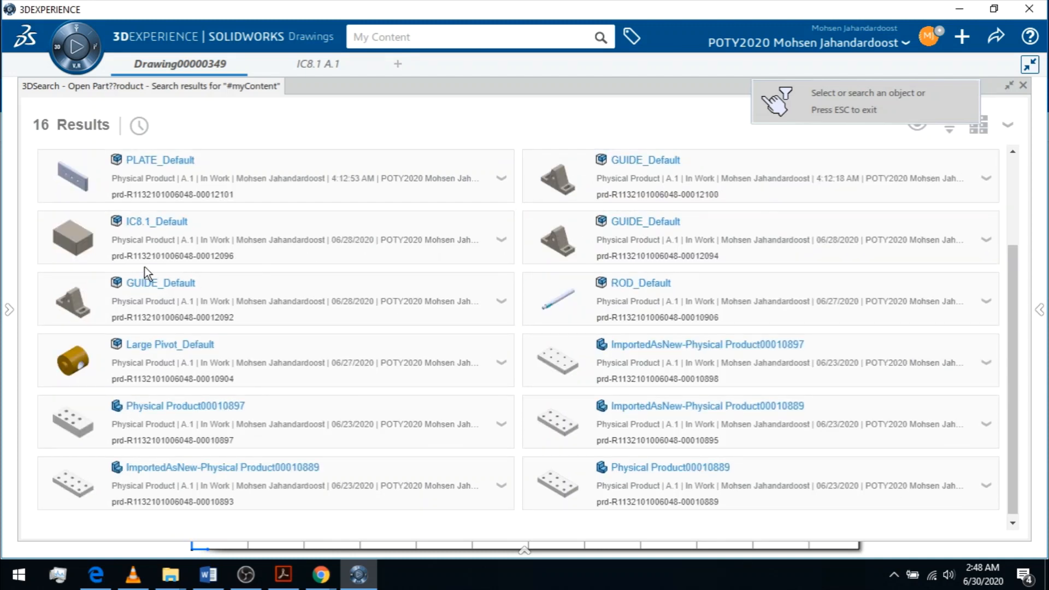
scroll(175, 372, "down", 1)
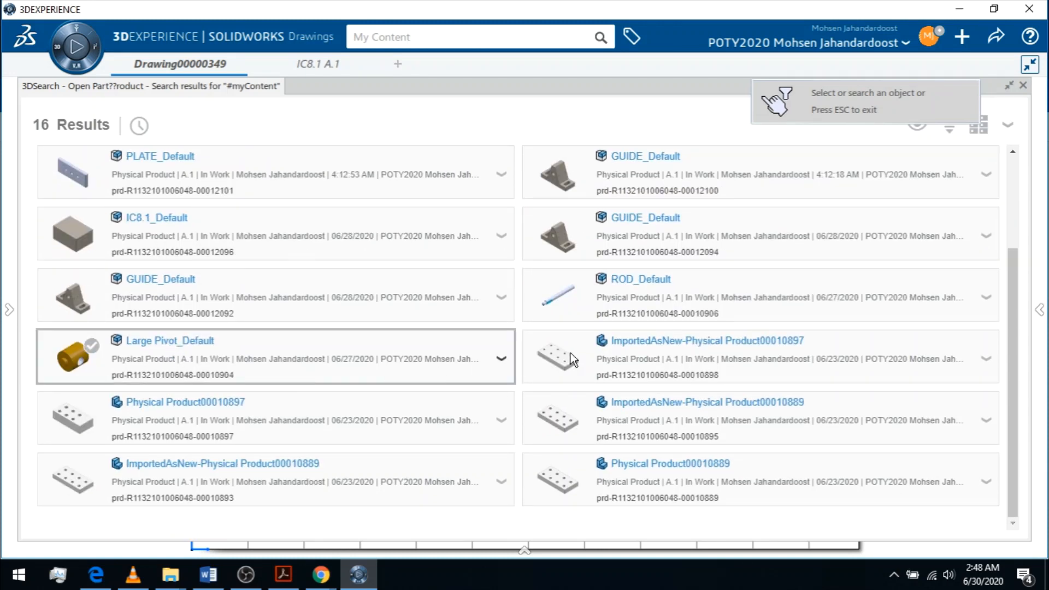
scroll(595, 347, "up", 2)
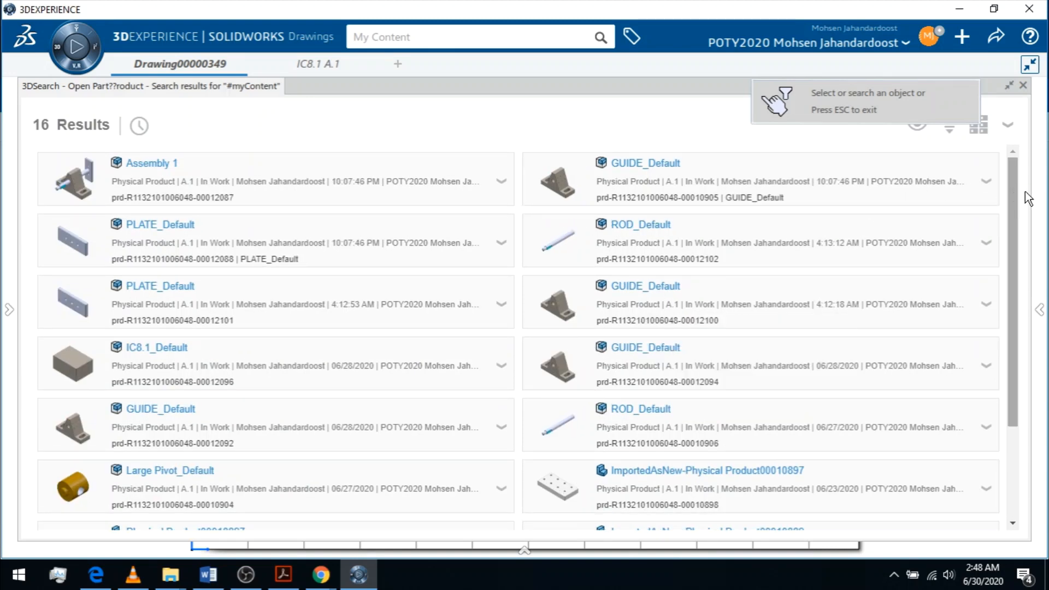
left_click_drag(1015, 235, 1002, 371)
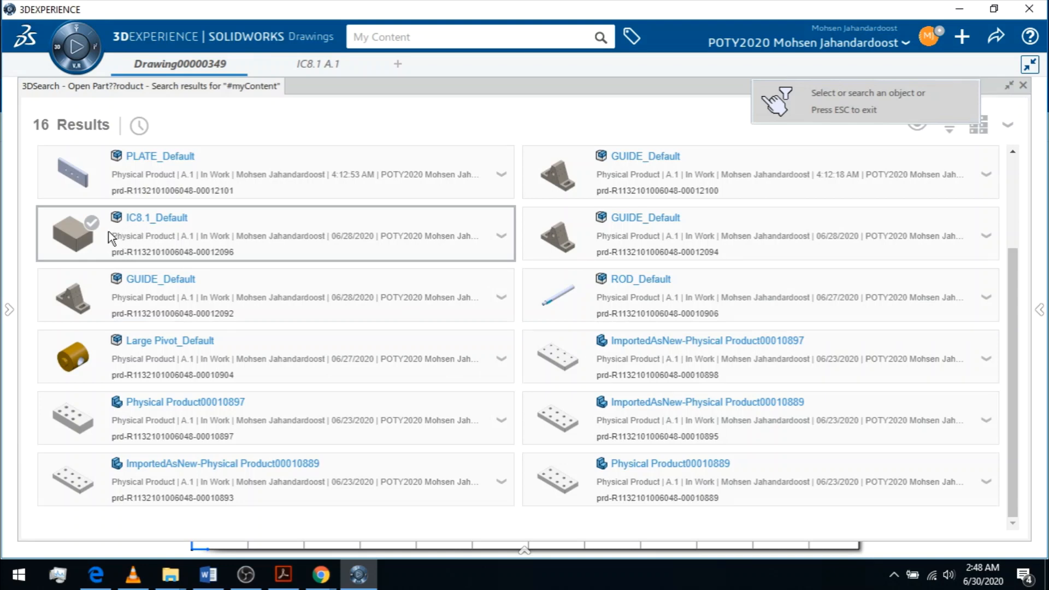
left_click(88, 229)
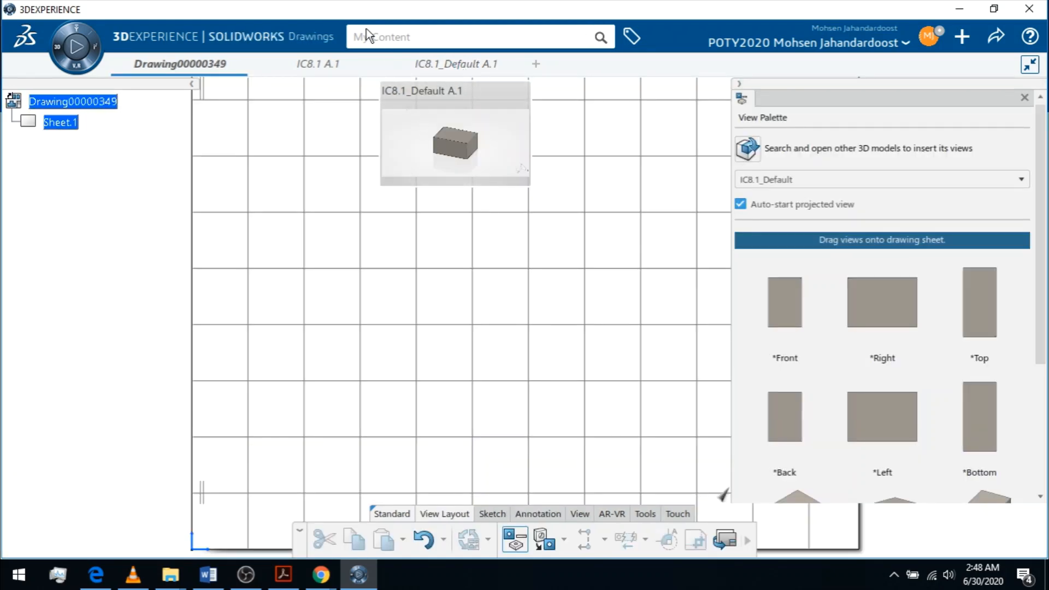
Close the separate IC8.1 A.1 part, check the opened IC8.1_Default A.1 product and return to the drawing.
left_click(368, 66)
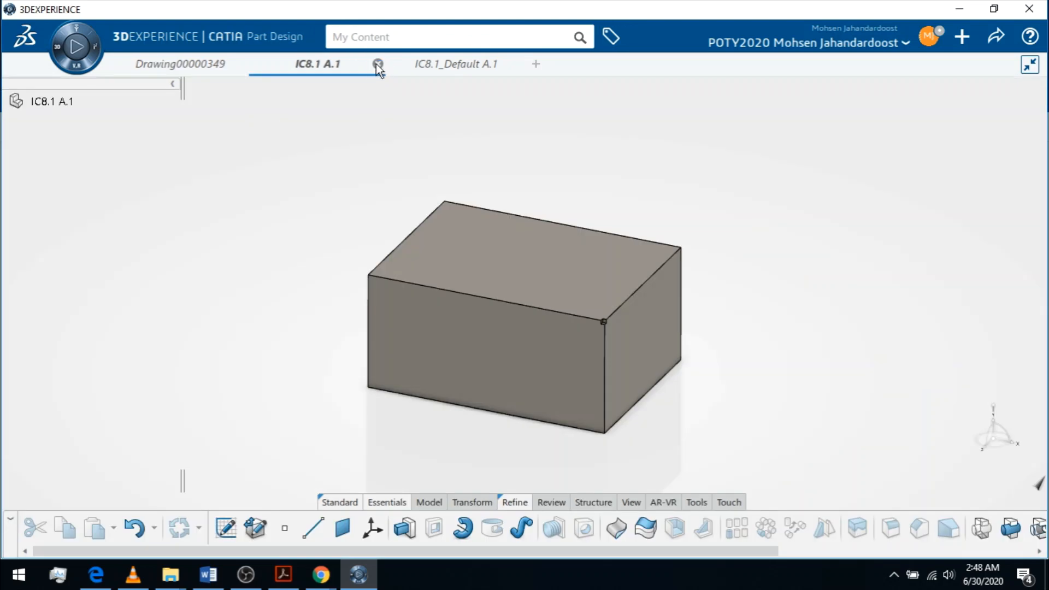
left_click(378, 63)
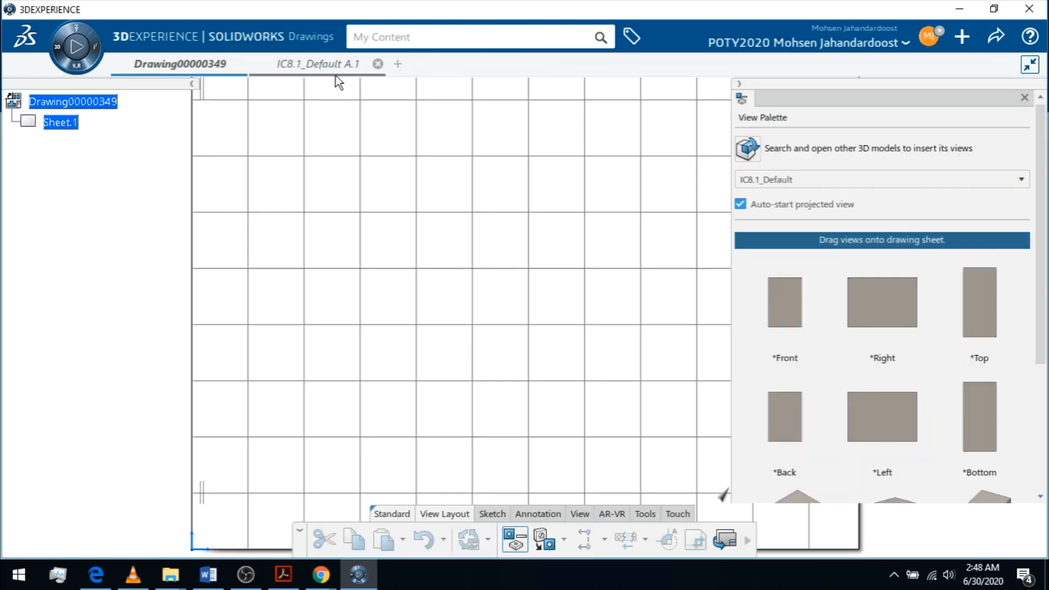
left_click(328, 82)
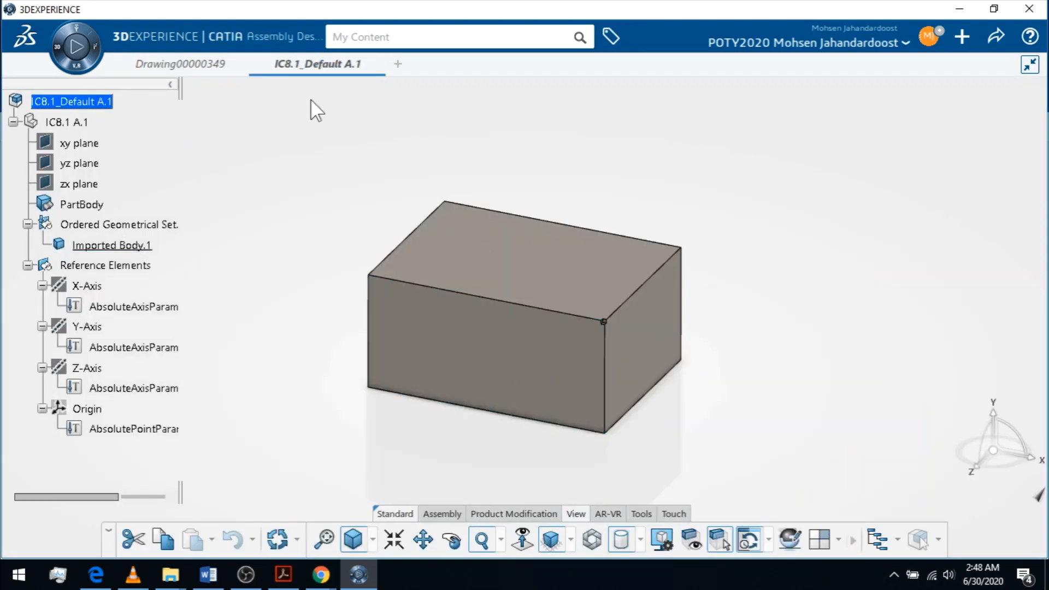
left_click(179, 64)
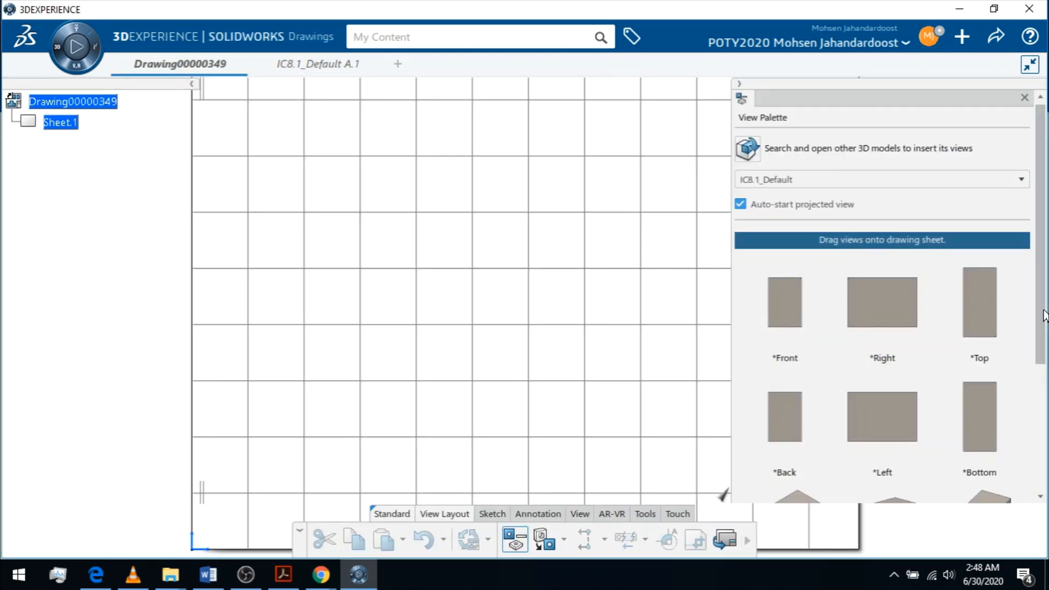
Review the IC8.1_Default views offered for the sheet and the remaining View Layout commands, and collapse the View Palette.
left_click_drag(1044, 317, 1044, 480)
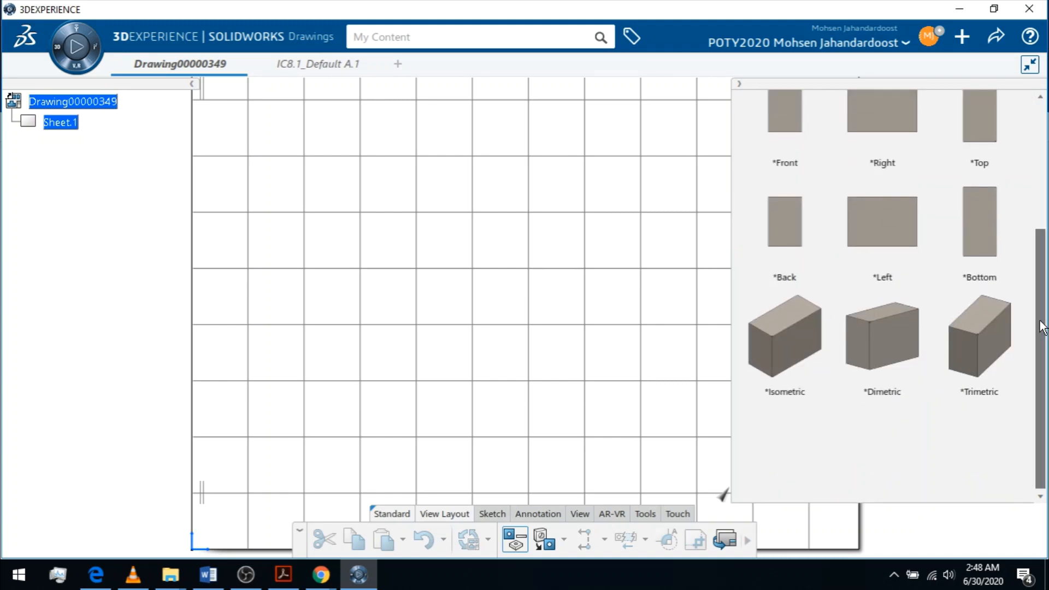
left_click_drag(1041, 339, 1011, 159)
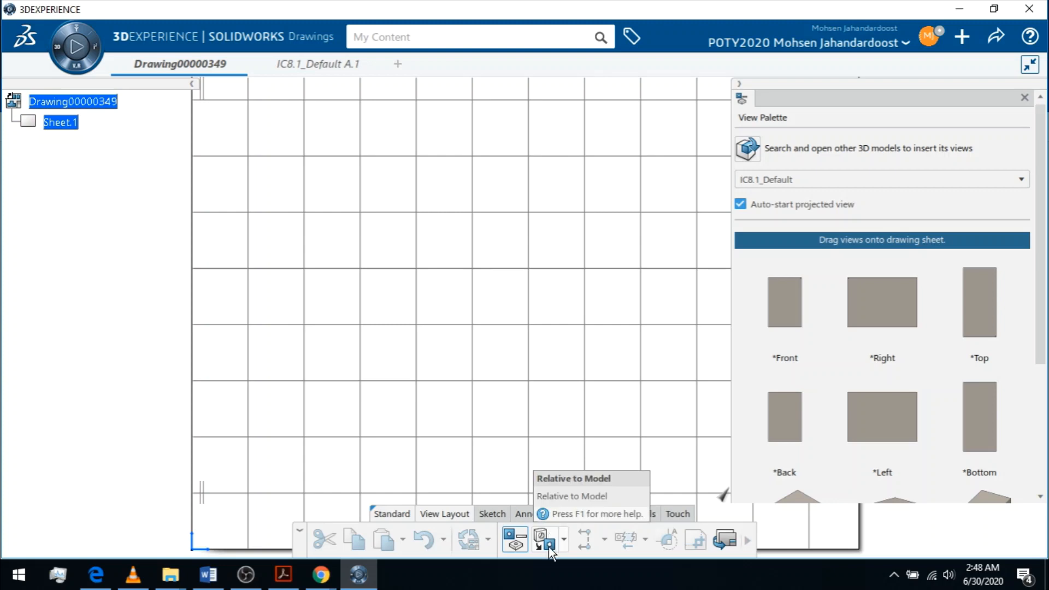
left_click(751, 542)
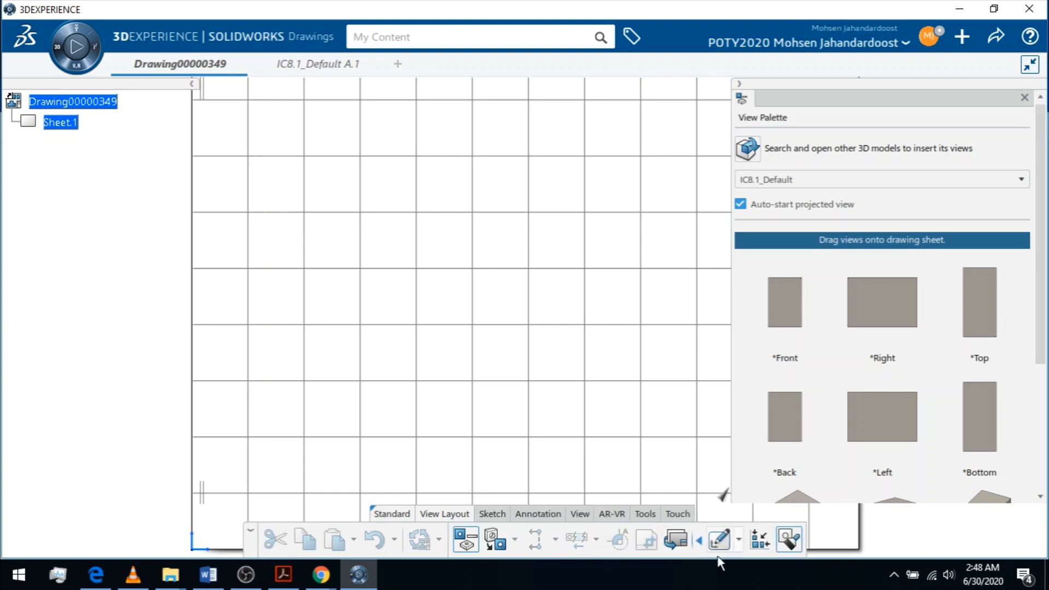
left_click(719, 541)
left_click(738, 84)
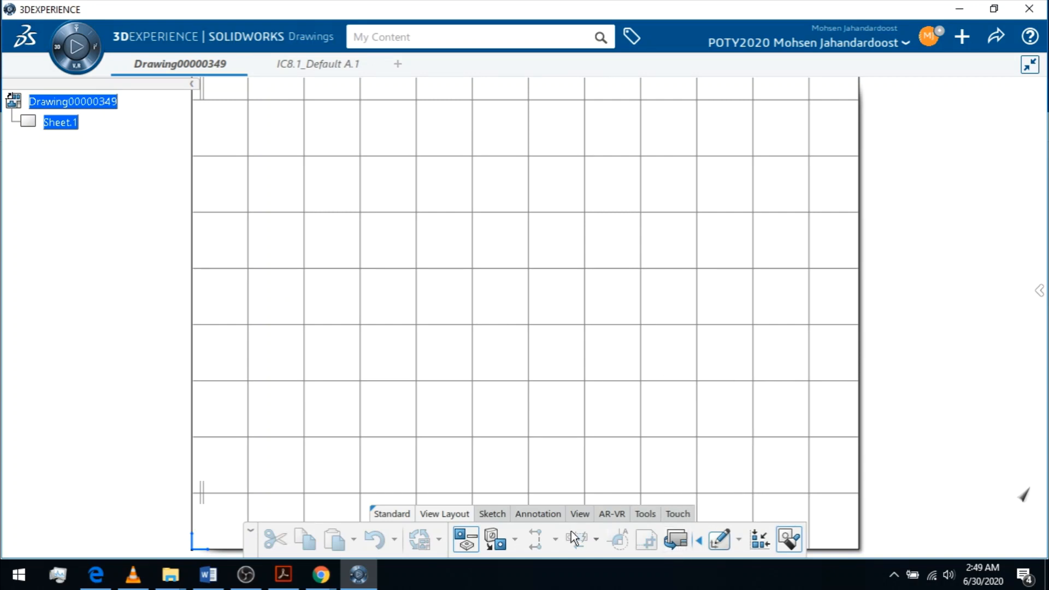
Apply the ISO standard with the A4 ISO landscape format to the current sheet in the page layout.
left_click(440, 515)
left_click(685, 541)
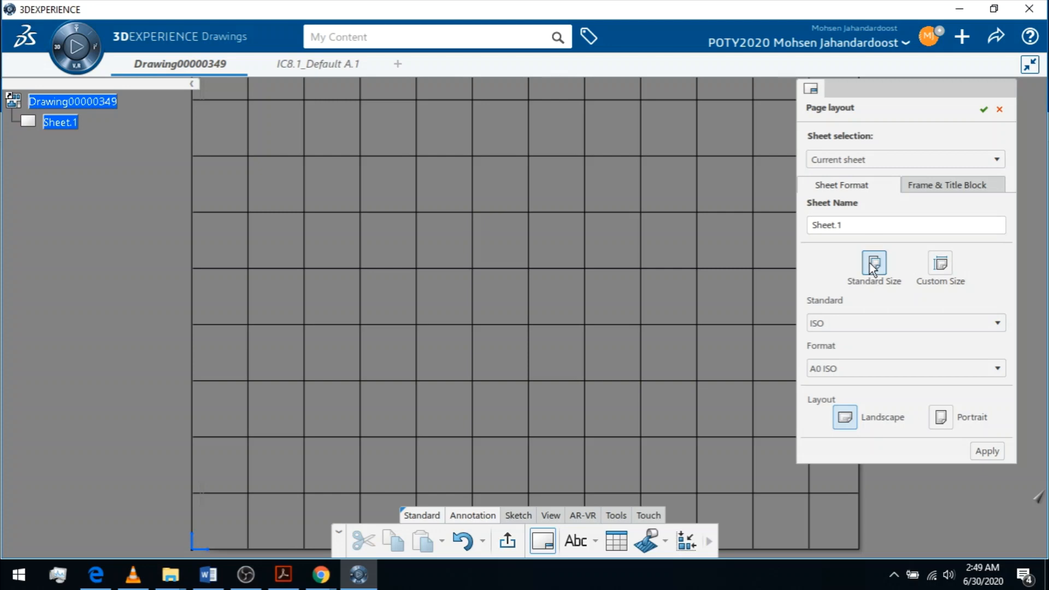
left_click(887, 324)
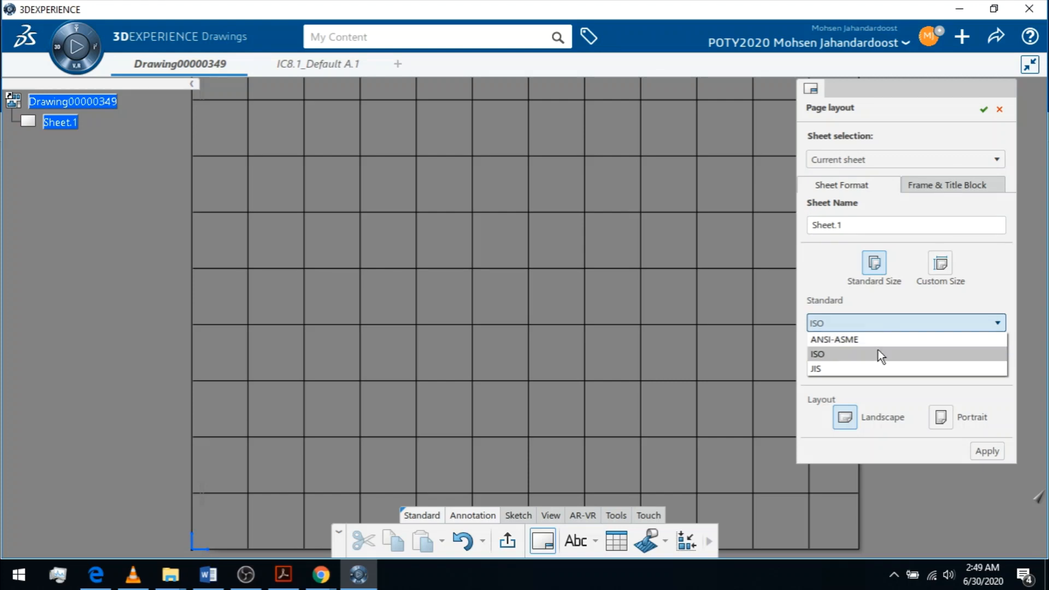
left_click(840, 353)
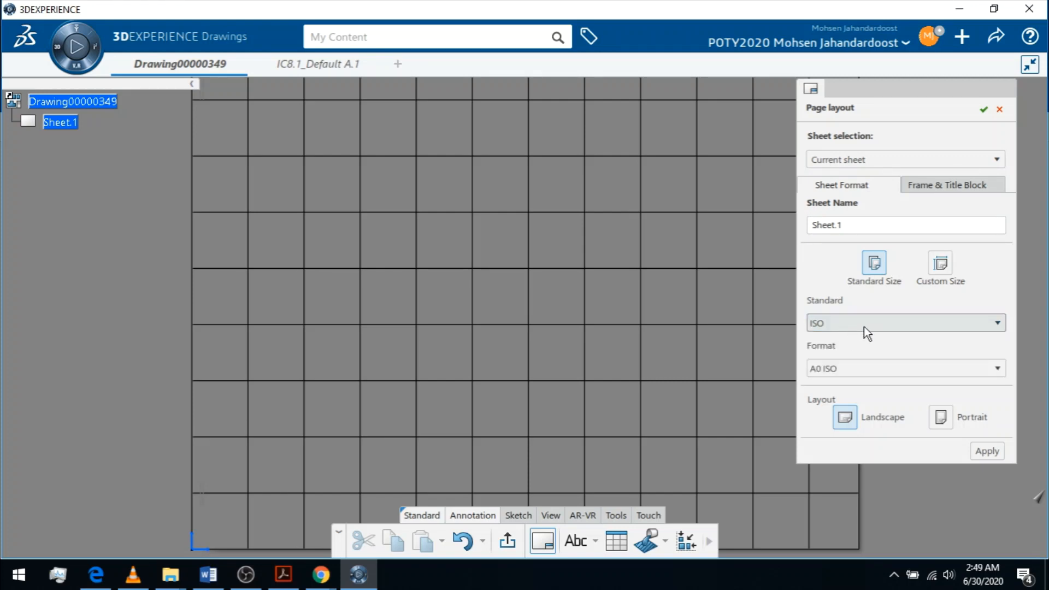
left_click(864, 326)
left_click(859, 317)
left_click(856, 369)
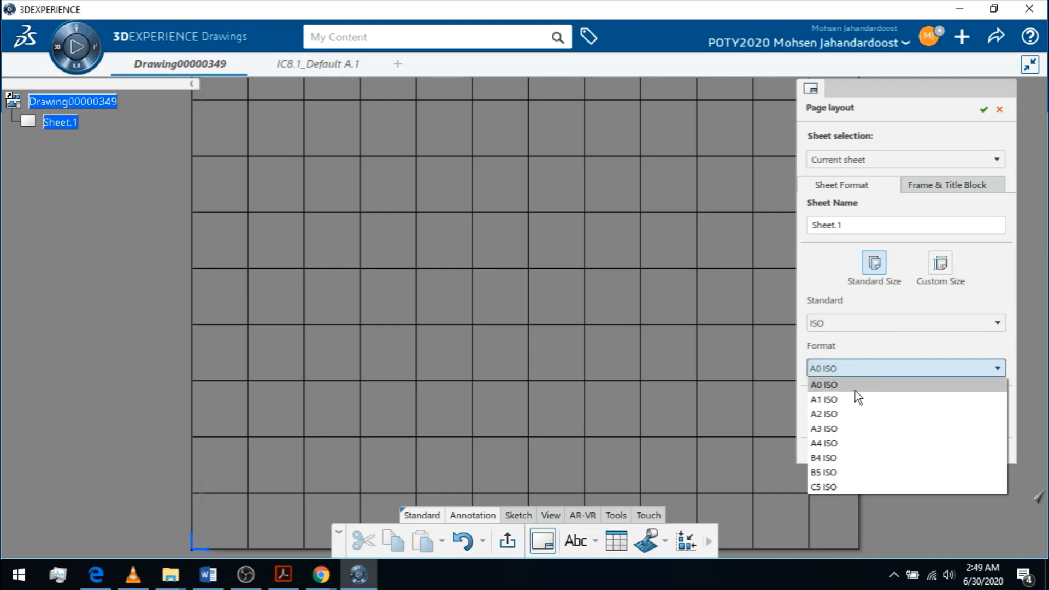
left_click(848, 447)
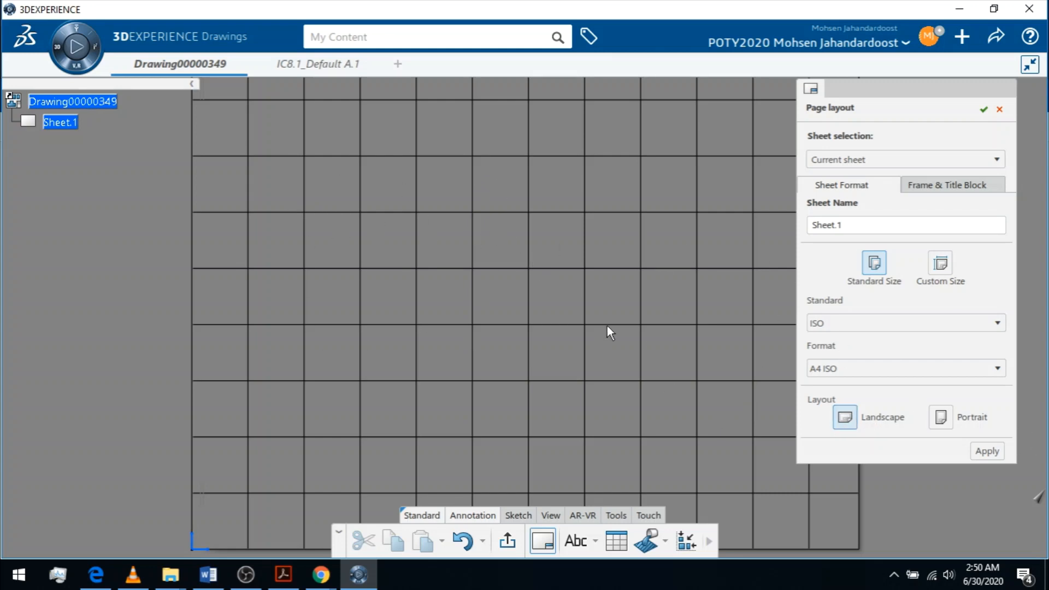
left_click(999, 454)
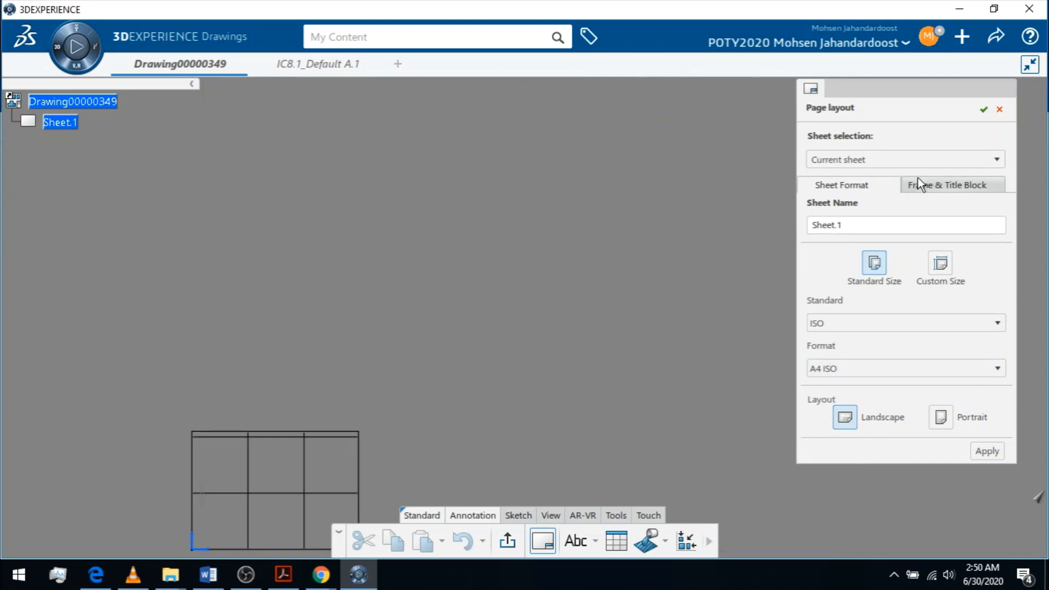
Create the By Default frame of Dress-up DS 1 around the A4 sheet.
left_click(933, 192)
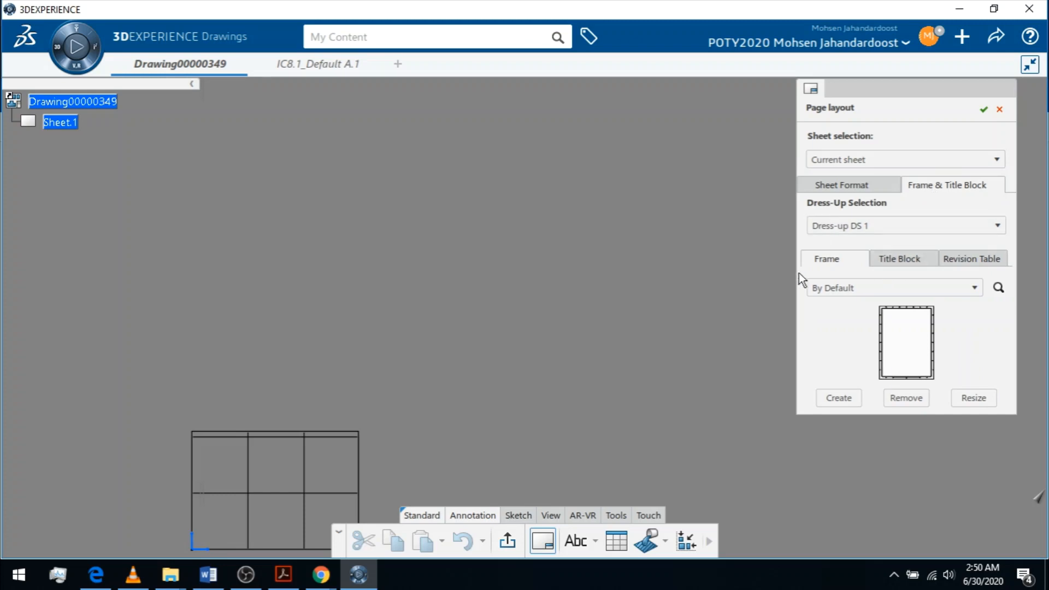
left_click(954, 290)
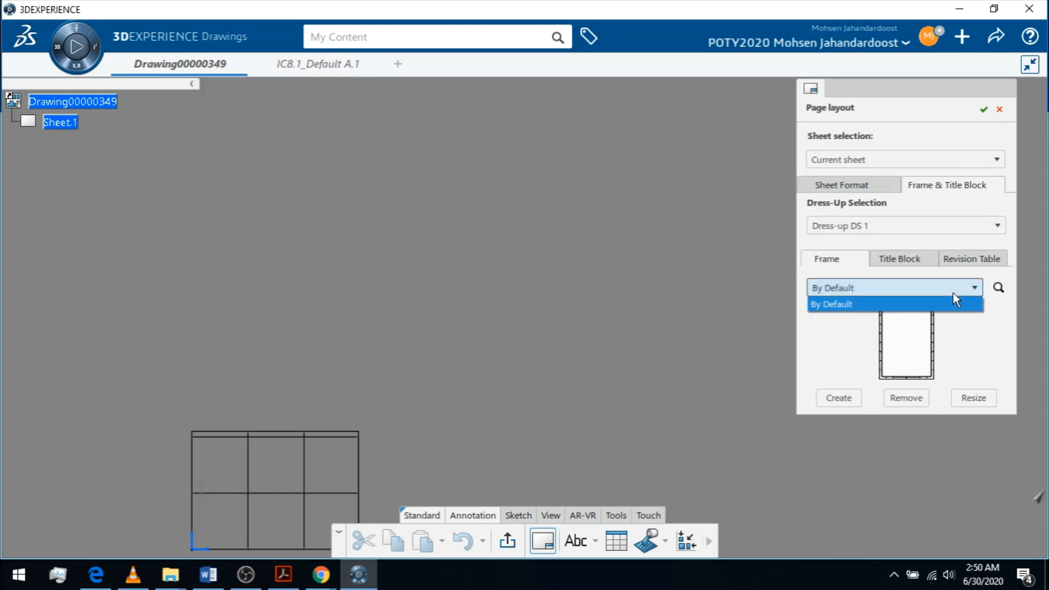
left_click(838, 305)
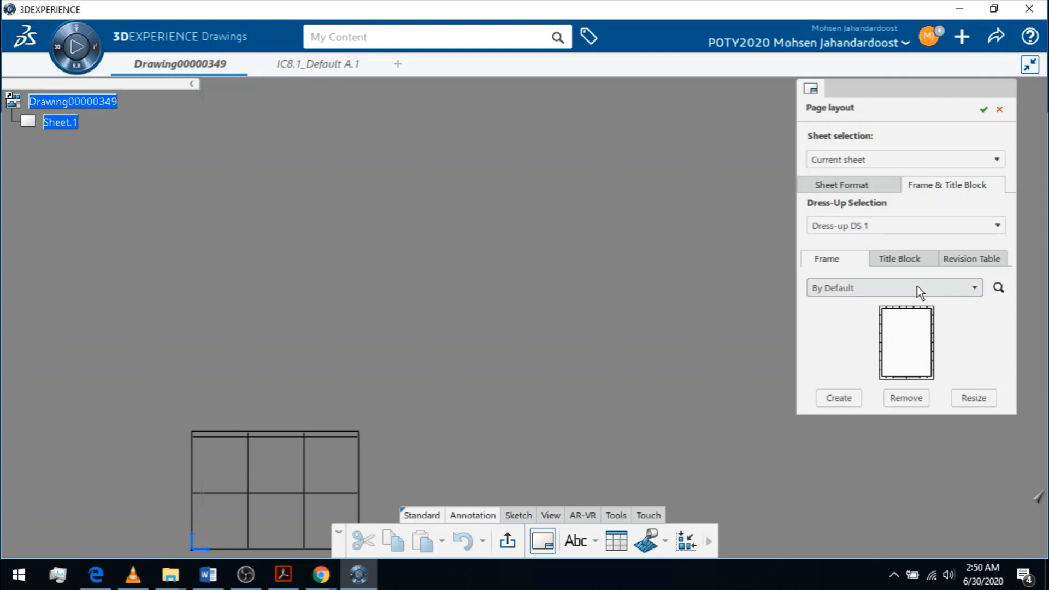
left_click(843, 399)
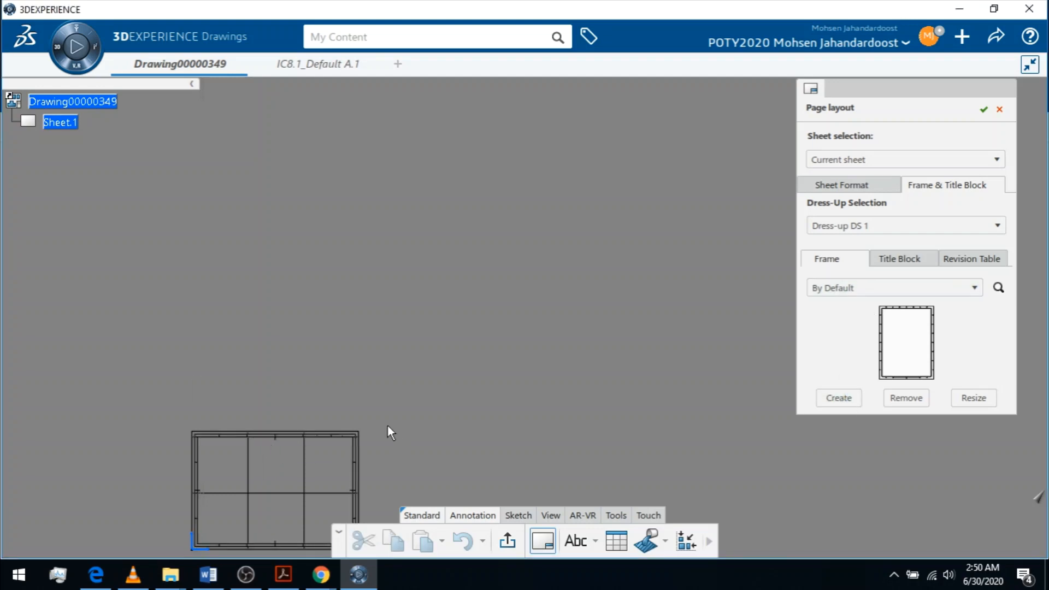
middle_click_drag(388, 425, 616, 250)
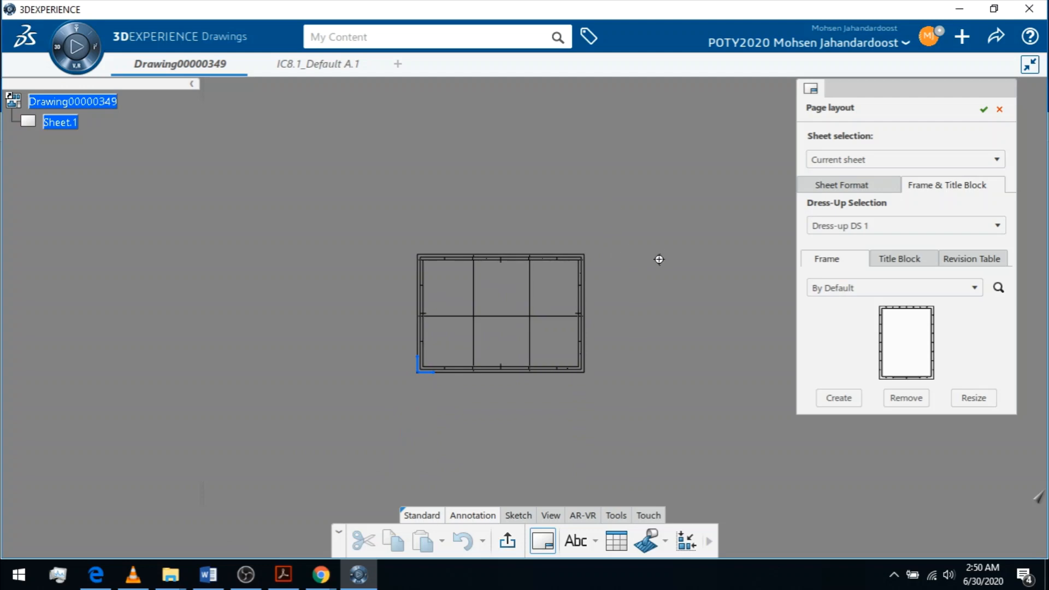
middle_click(644, 296)
middle_click_drag(643, 296, 643, 203, "ctrl")
mouse_move(467, 284)
middle_mouse_down()
mouse_move(758, 272)
mouse_move(763, 212)
middle_mouse_up()
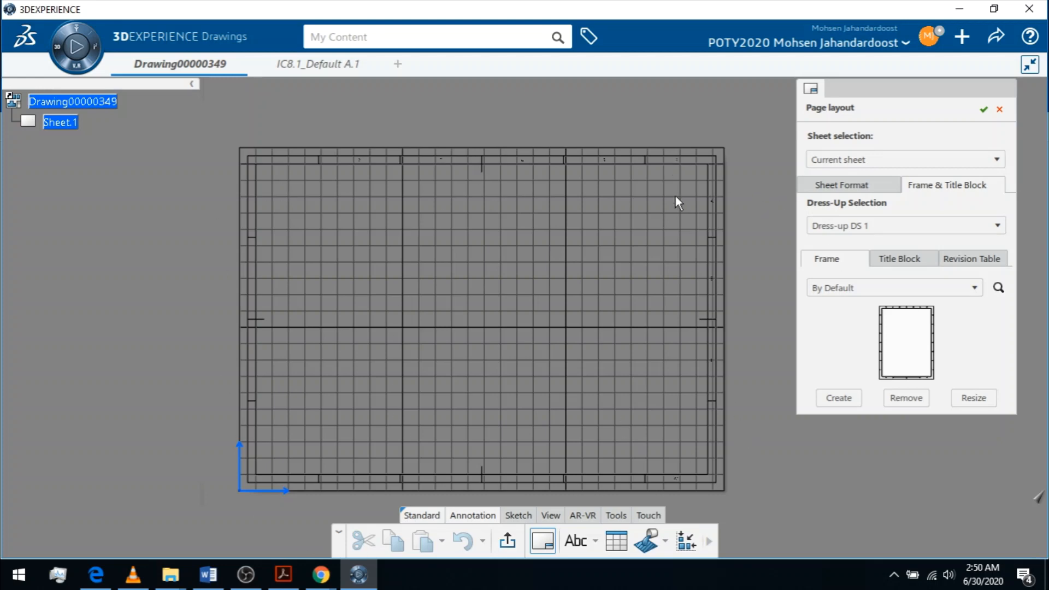
Create the By Default title block on the sheet and accept the page layout.
left_click(900, 259)
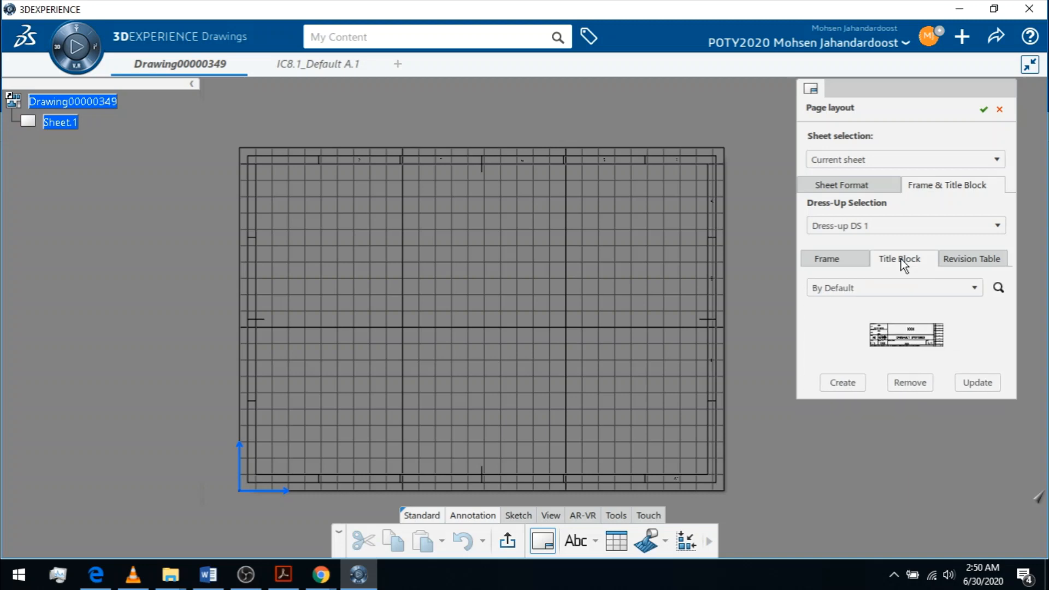
left_click(848, 383)
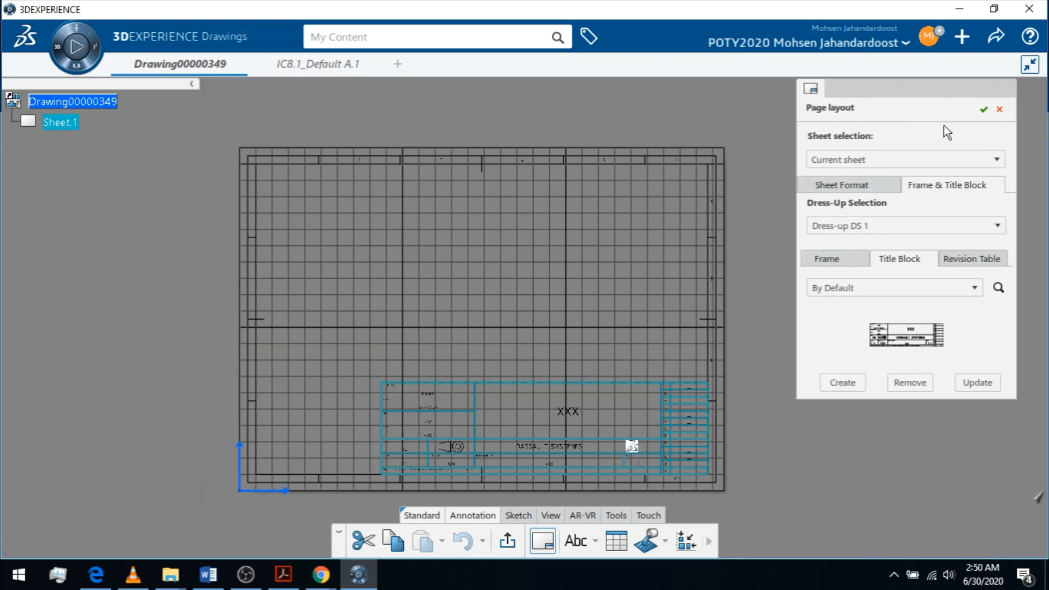
left_click(983, 112)
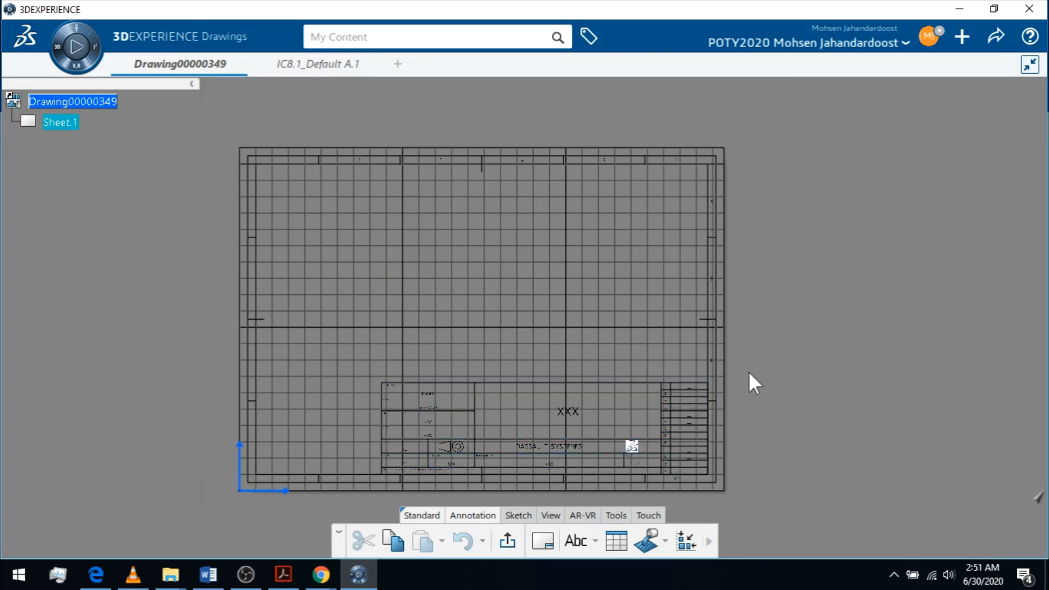
Open the title block table for editing and delete its blank revision column H.
scroll(569, 412, "up", 6)
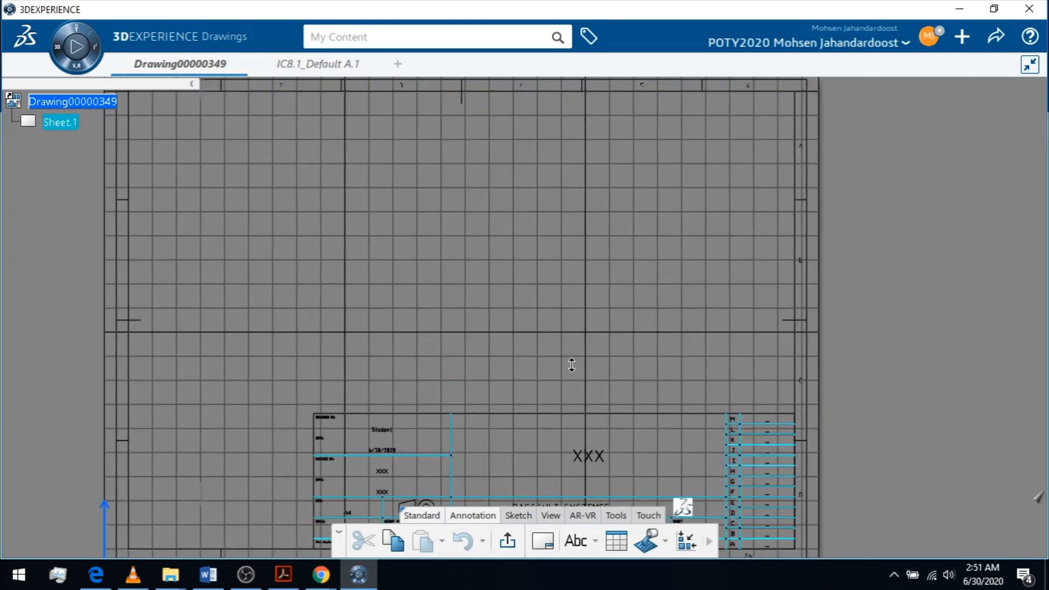
mouse_move(624, 392)
middle_mouse_down()
mouse_move(658, 196)
mouse_move(634, 309)
middle_mouse_up()
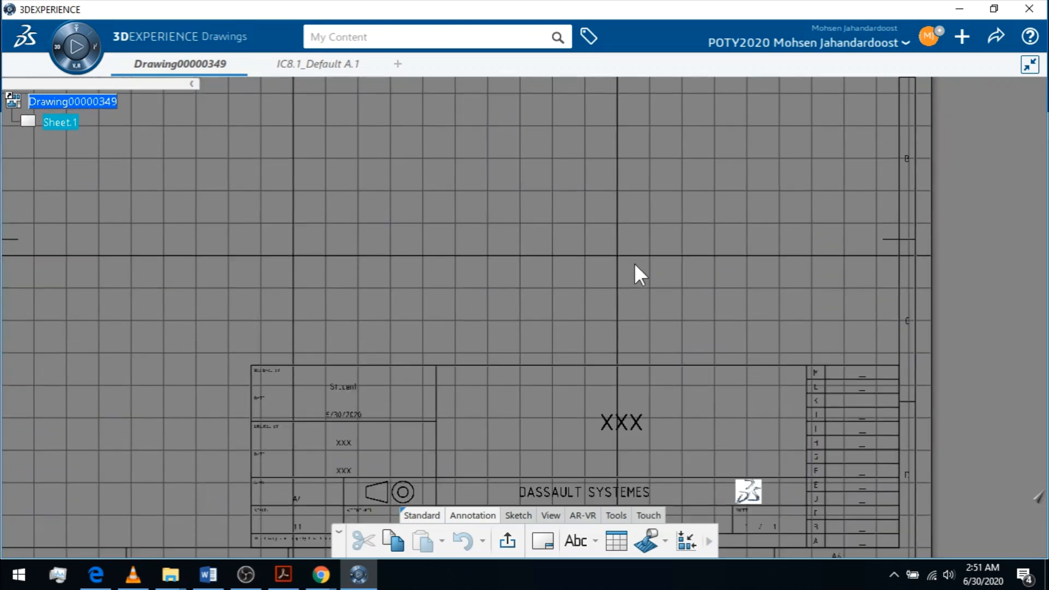
mouse_move(637, 355)
middle_mouse_down()
mouse_move(623, 279)
mouse_move(623, 300)
middle_mouse_up()
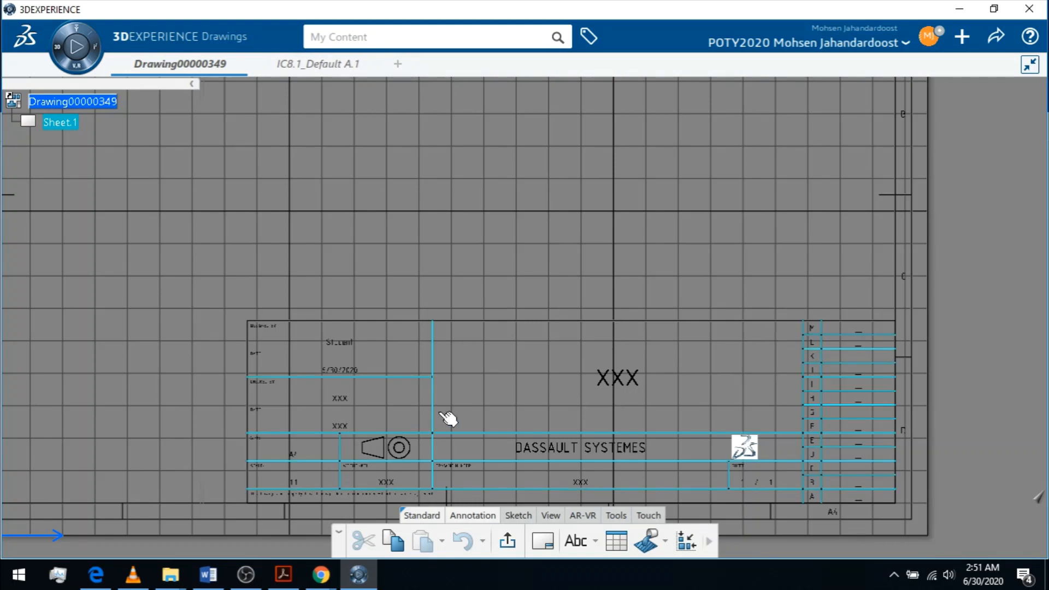
double_click(621, 387)
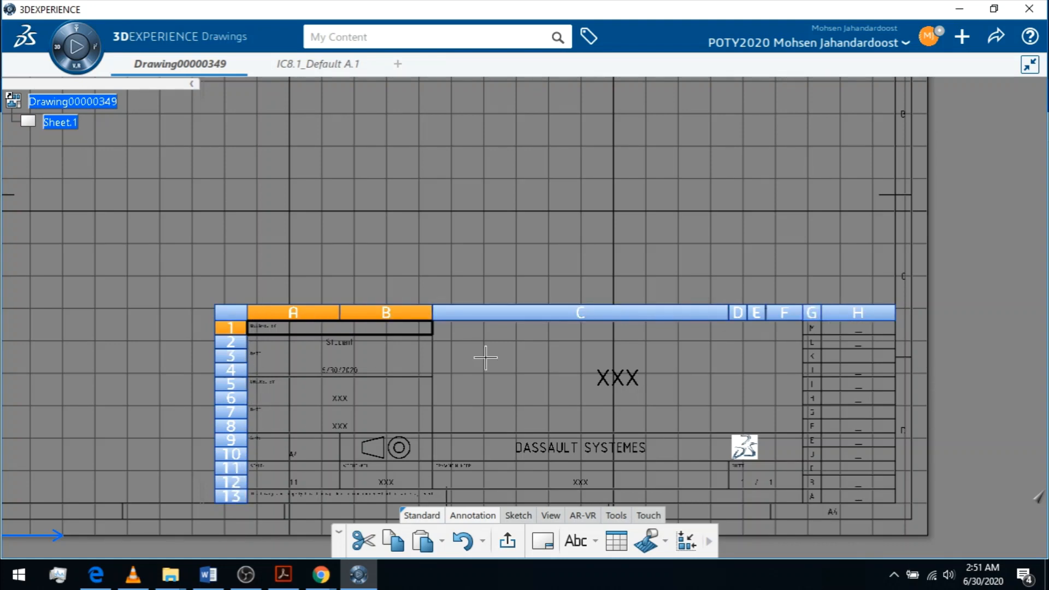
right_click(864, 312)
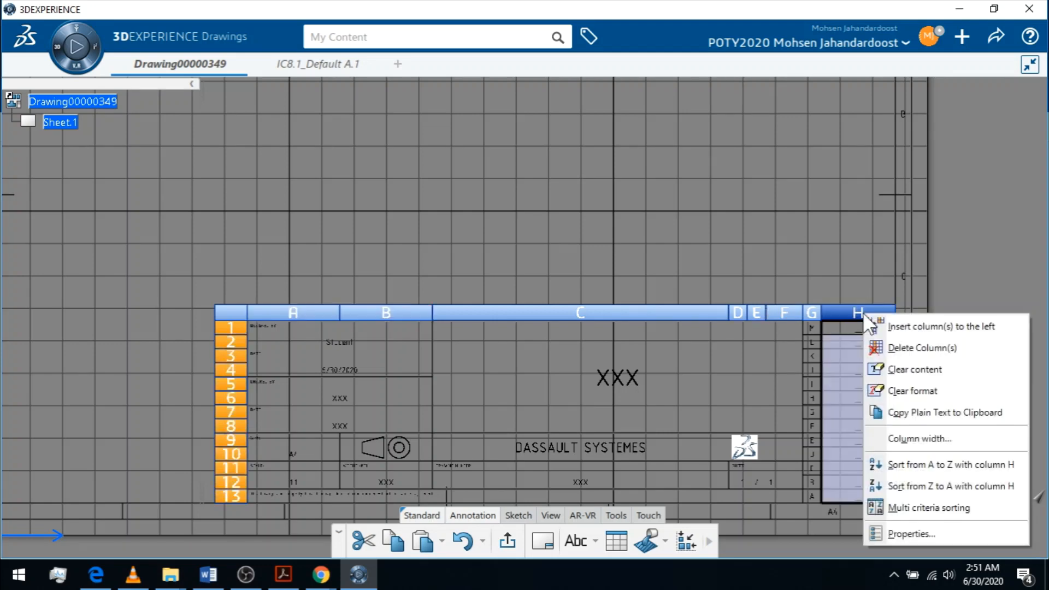
left_click(847, 312)
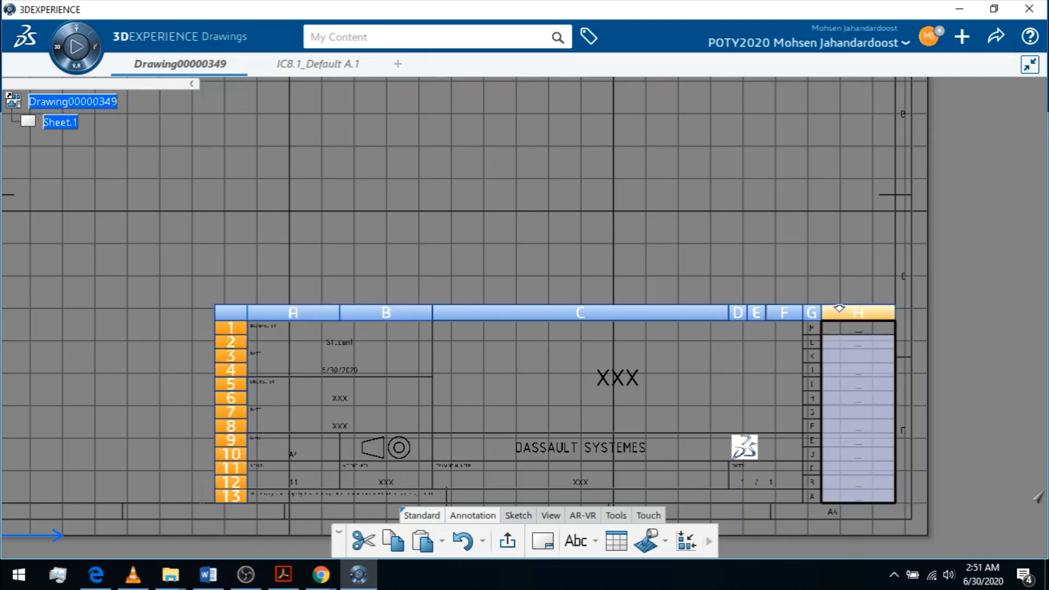
right_click(840, 307)
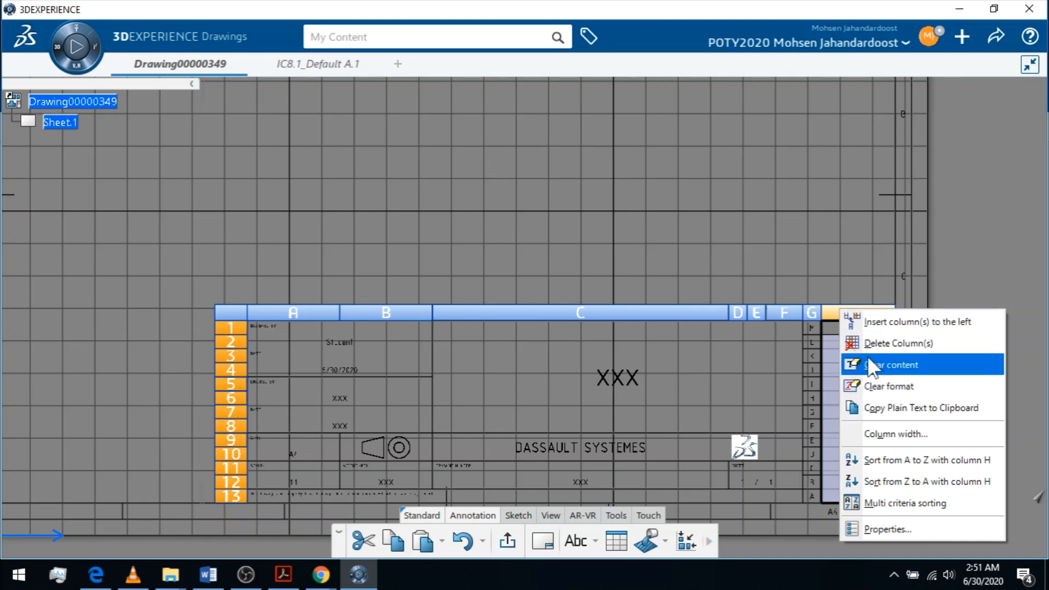
left_click(899, 344)
left_click(855, 293)
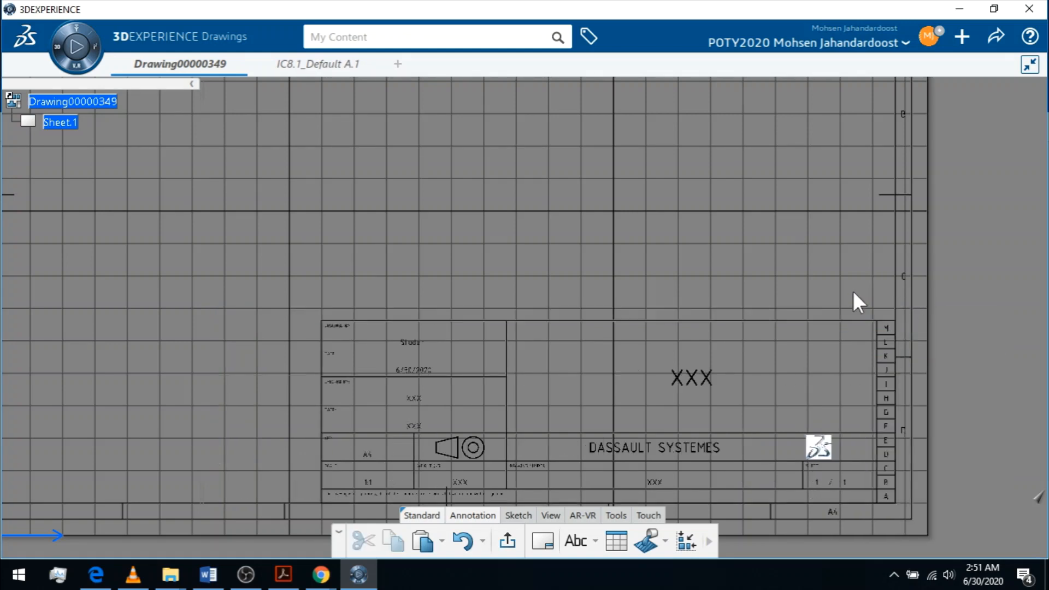
Delete column G with the revision letters from the title block table.
left_click(878, 322)
double_click(857, 324)
right_click(888, 308)
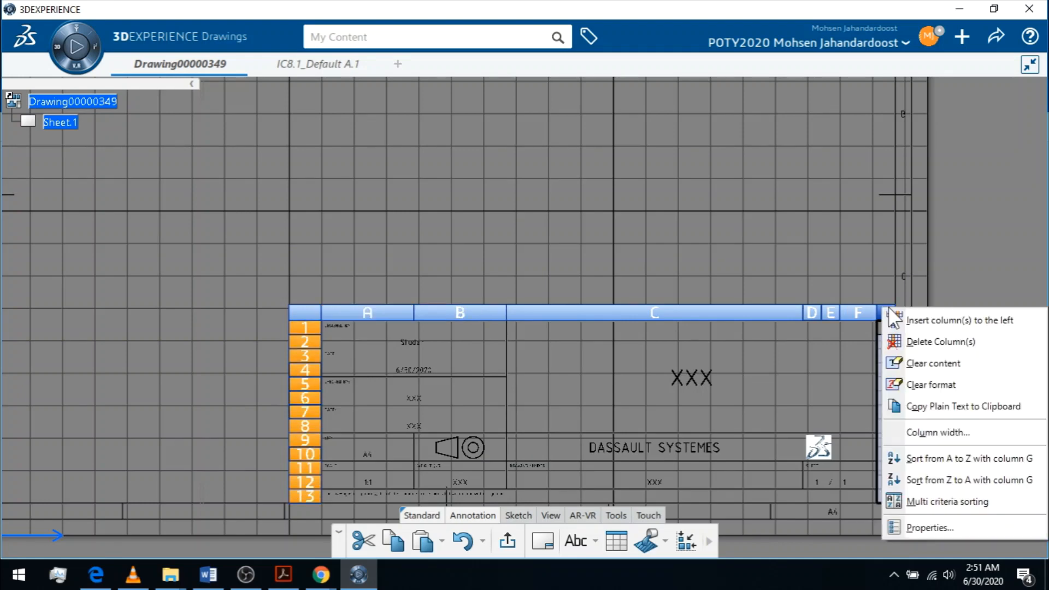
left_click(906, 342)
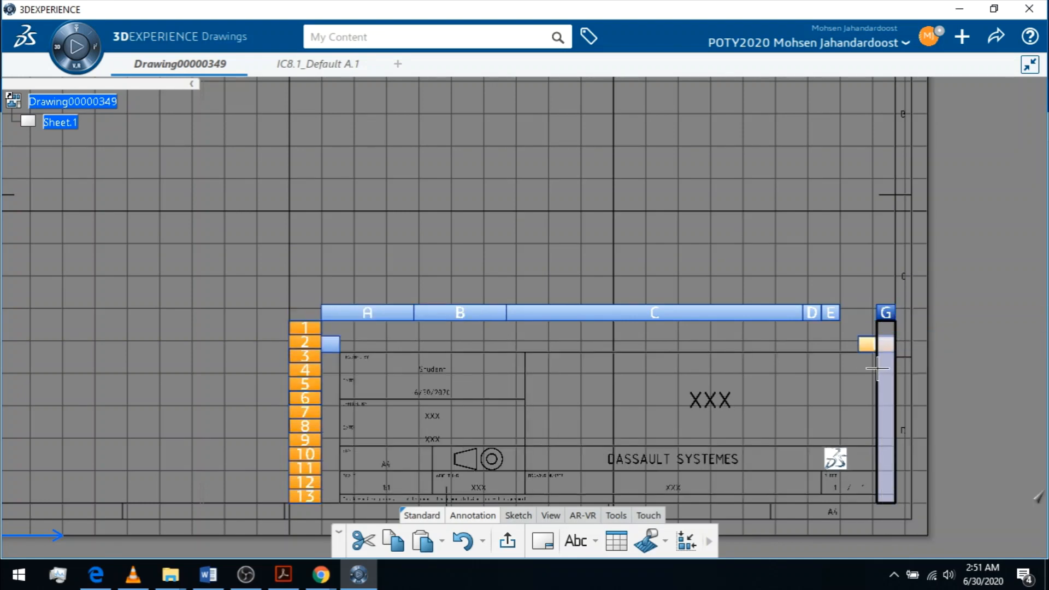
left_click(828, 325)
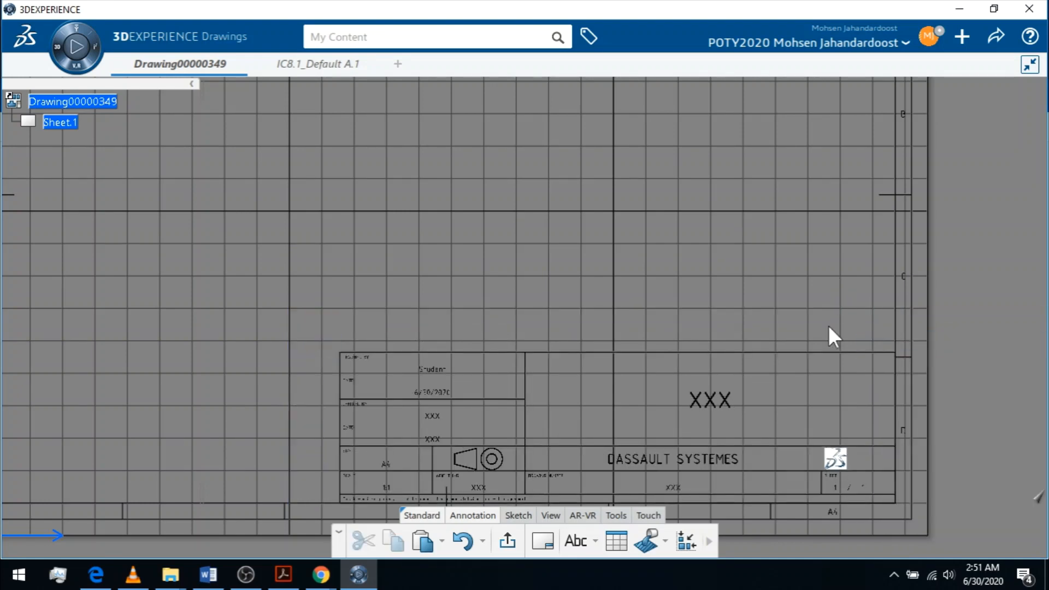
Replace the XXX placeholder in the title block's large title cell with Part 1.
double_click(716, 405)
double_click(712, 397)
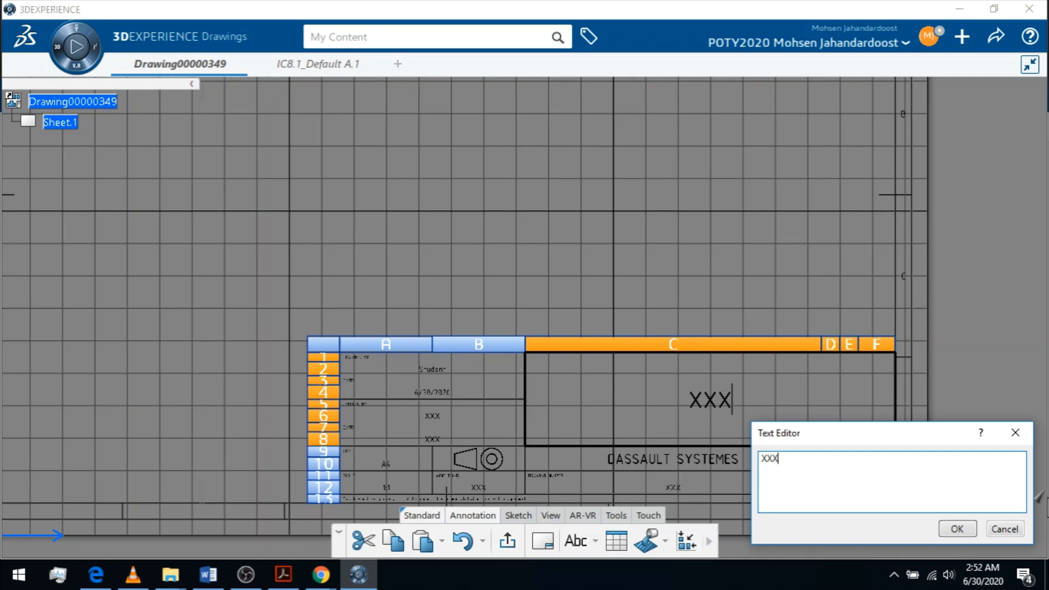
key("BackSpace")
key("BackSpace")
key("BackSpace")
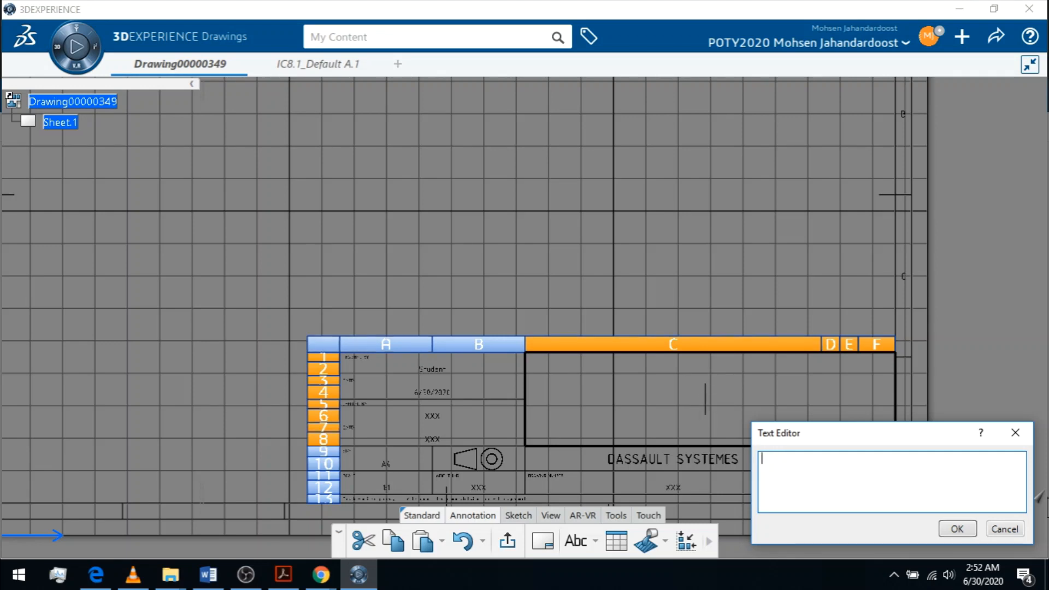
type("Part 1")
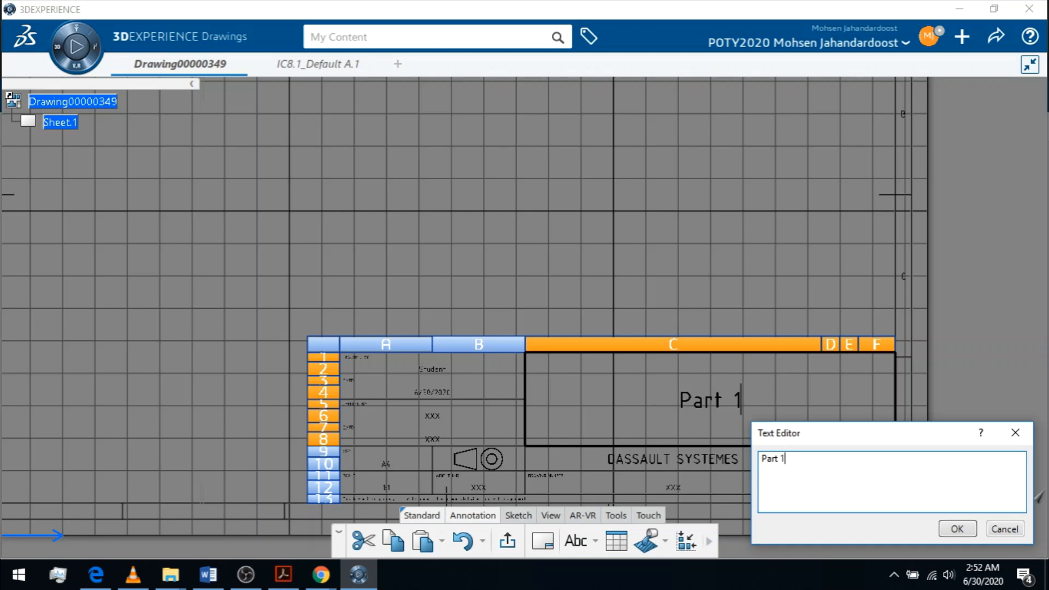
left_click(947, 527)
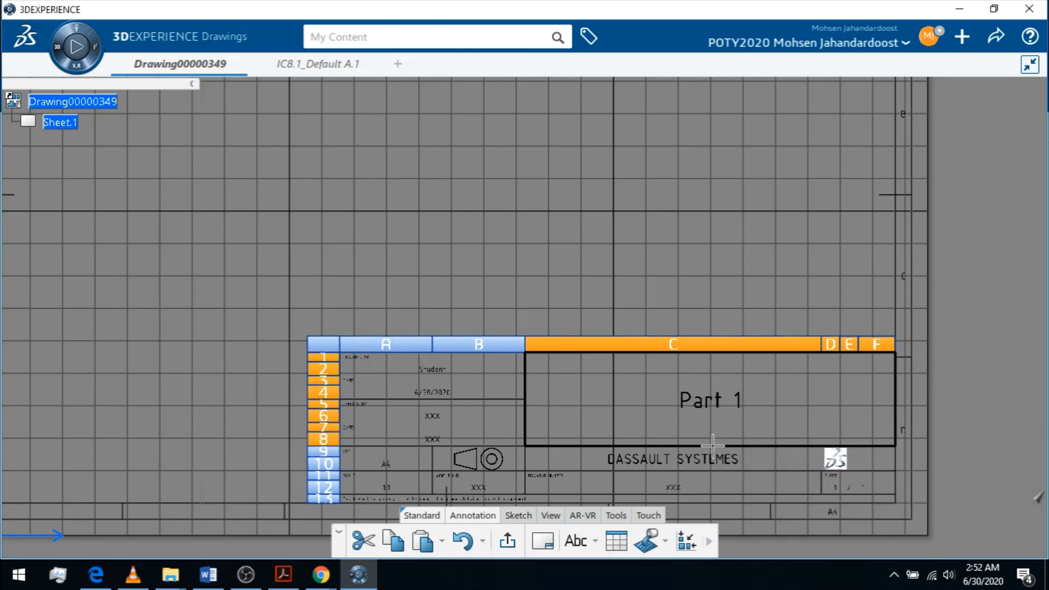
Replace the text in the title block's Designed By cell with Try 1.
left_click(434, 368)
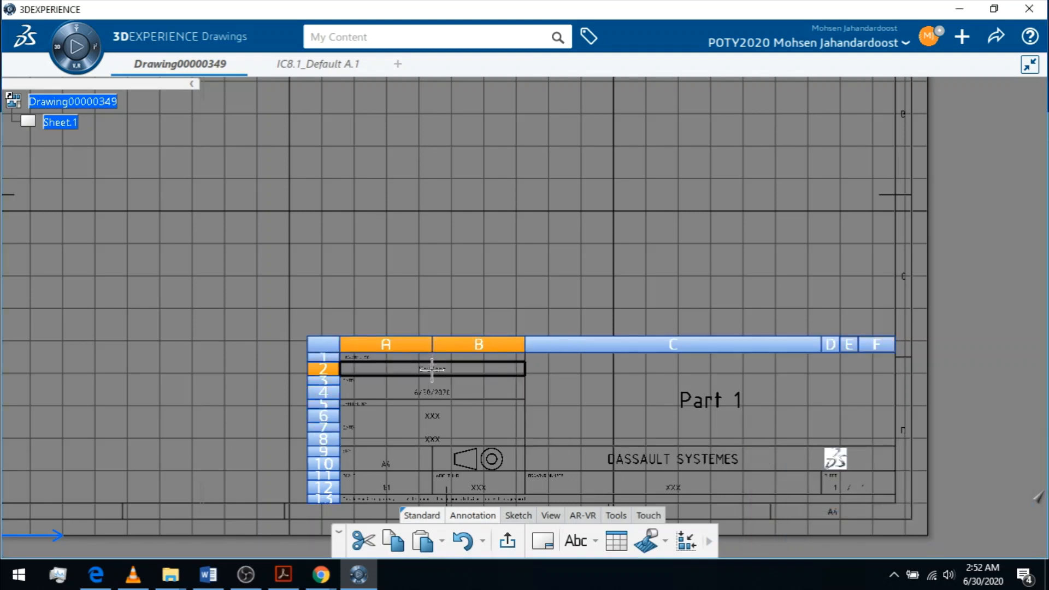
middle_click_drag(458, 367, 463, 291, "ctrl")
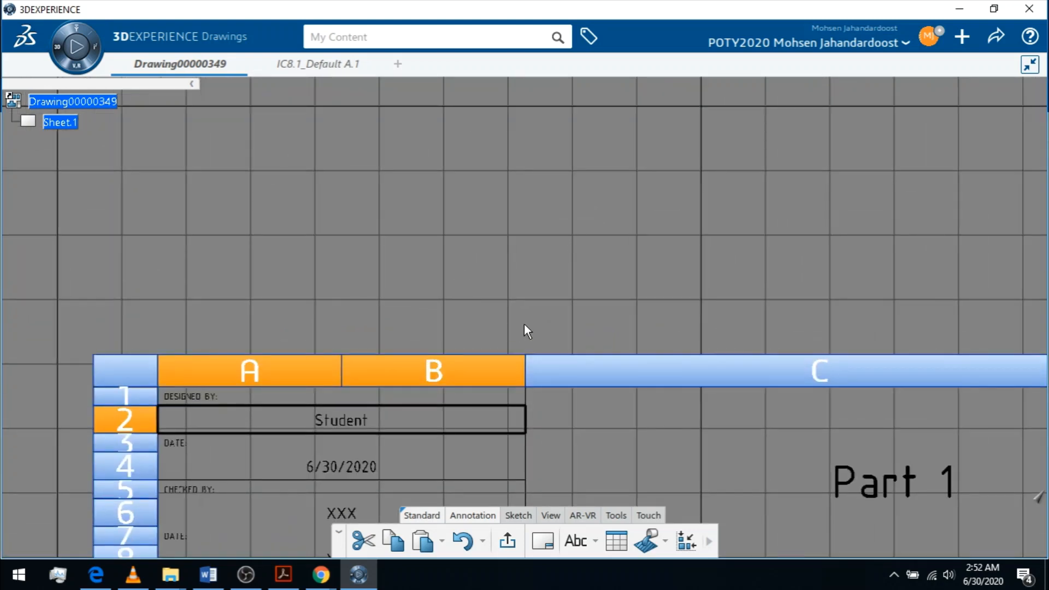
mouse_move(545, 317)
middle_mouse_down()
mouse_move(576, 224)
mouse_move(586, 143)
middle_mouse_up()
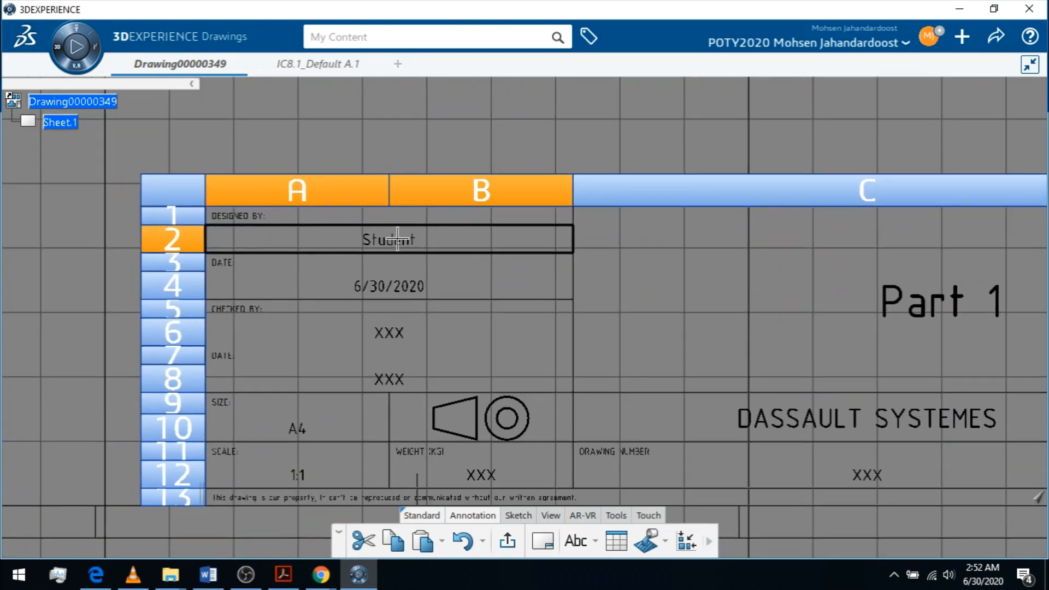
double_click(396, 239)
key("BackSpace")
key("BackSpace")
key("BackSpace")
key("BackSpace")
key("BackSpace")
key("BackSpace")
key("BackSpace")
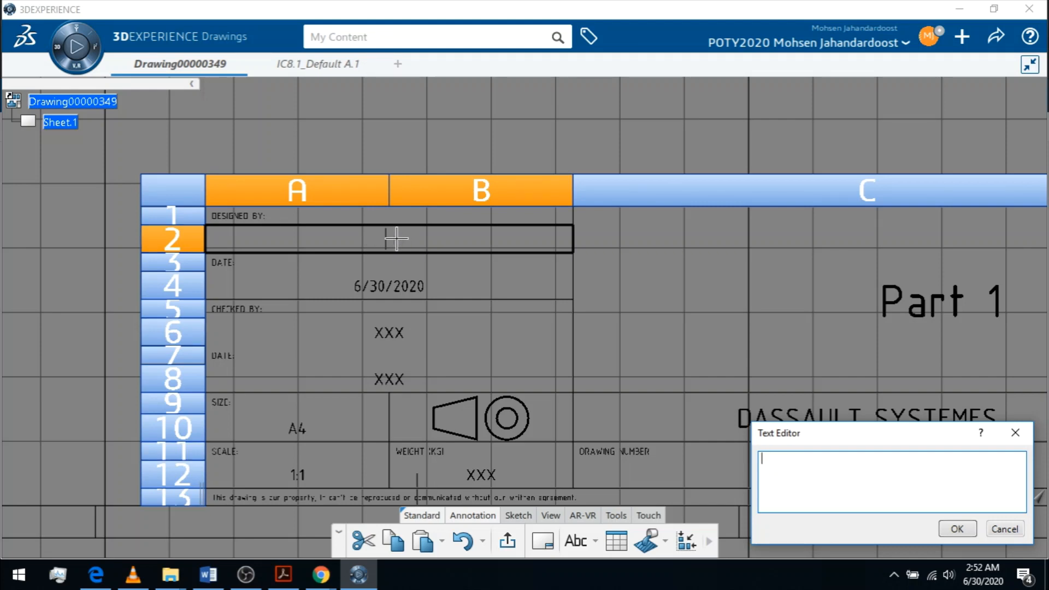
type("Try 1")
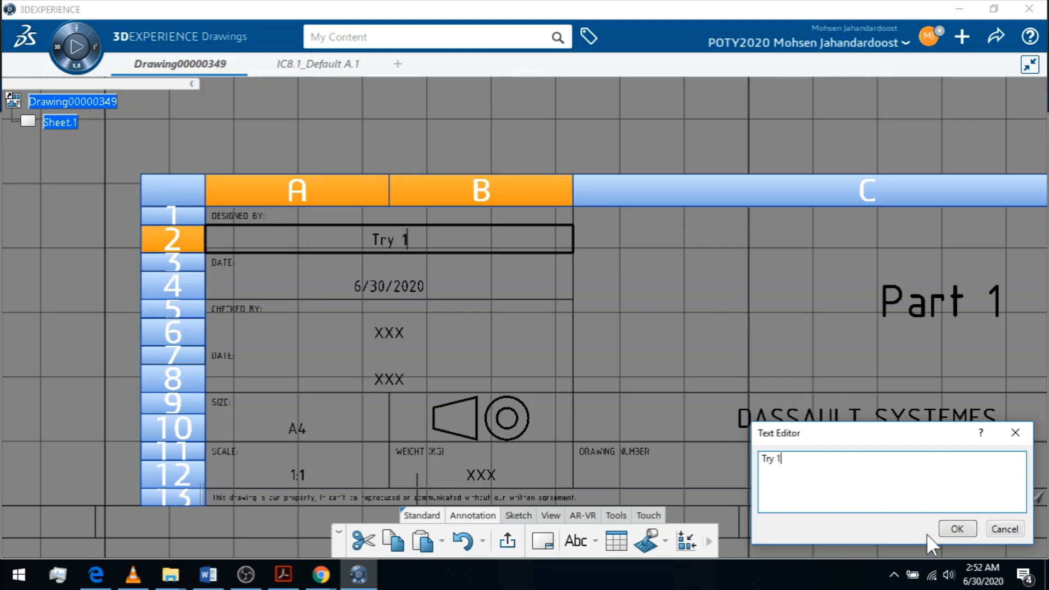
left_click(957, 529)
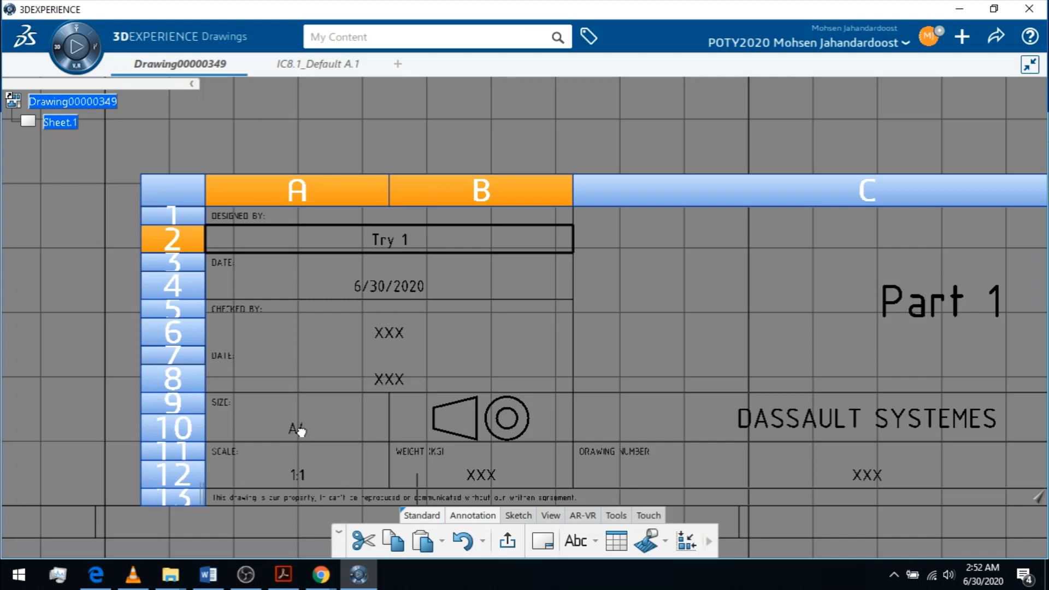
Replace the XXX placeholder in the title block's Weight cell with 56 kg.
double_click(479, 475)
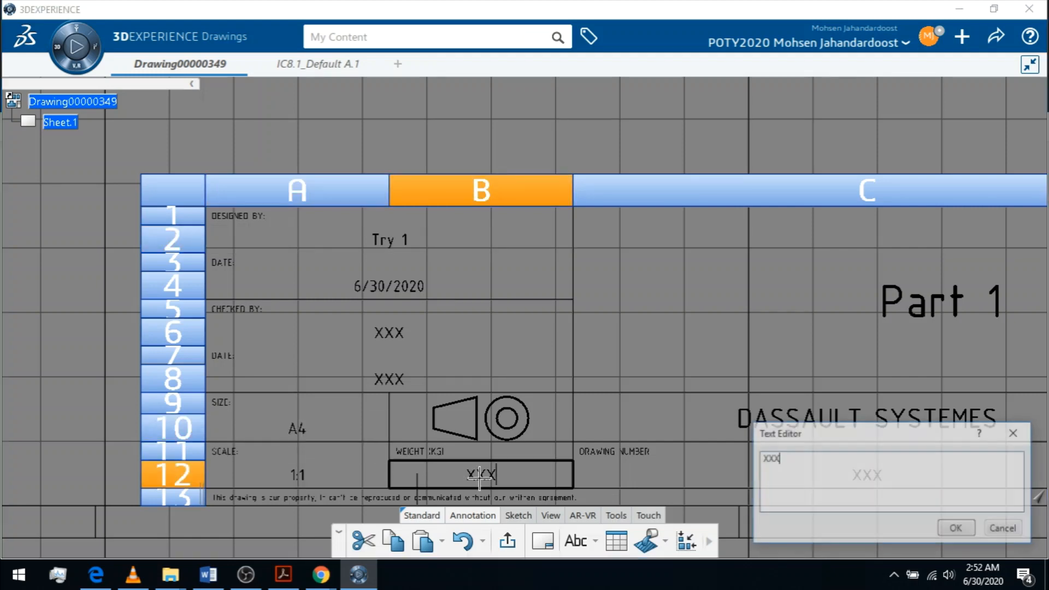
key("BackSpace")
key("BackSpace")
key("BackSpace")
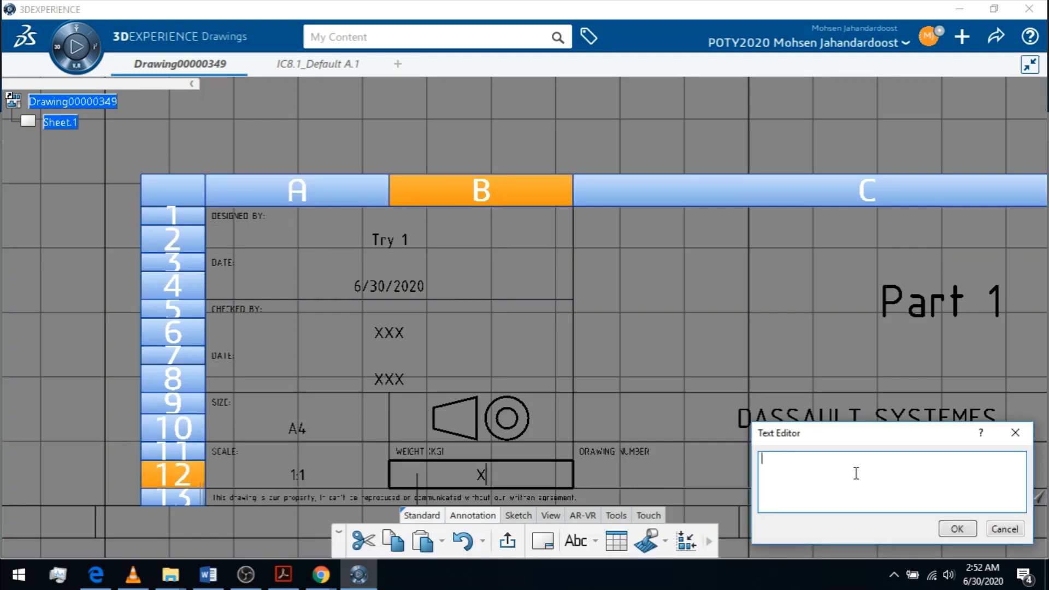
type("56 kg")
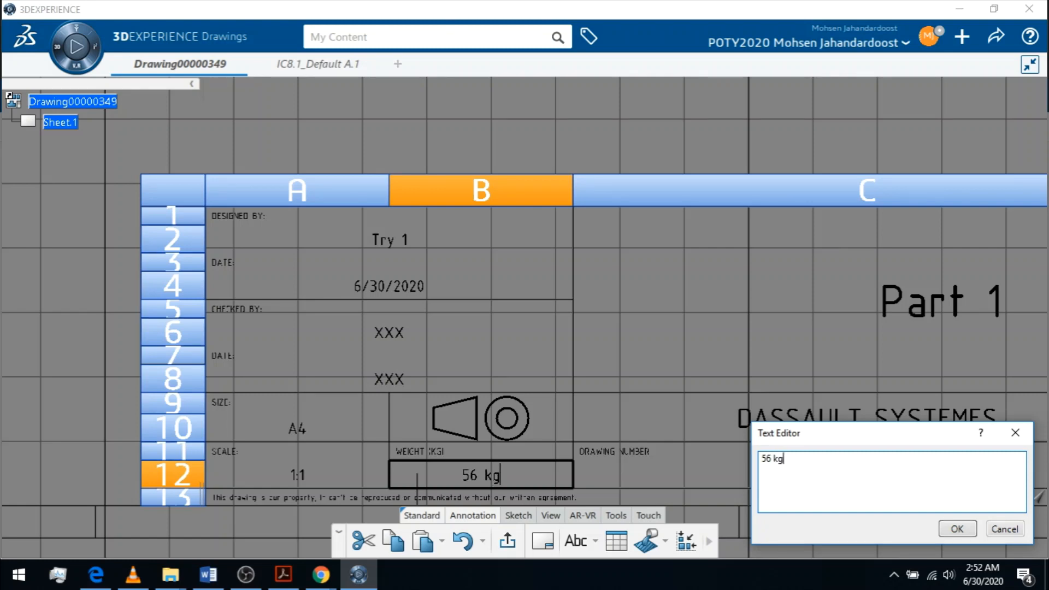
left_click(956, 531)
Delete row 13 with the property notice from the title block table and finish editing the table.
mouse_move(913, 370)
middle_mouse_down()
mouse_move(740, 342)
mouse_move(712, 307)
mouse_move(524, 351)
mouse_move(477, 391)
middle_mouse_up()
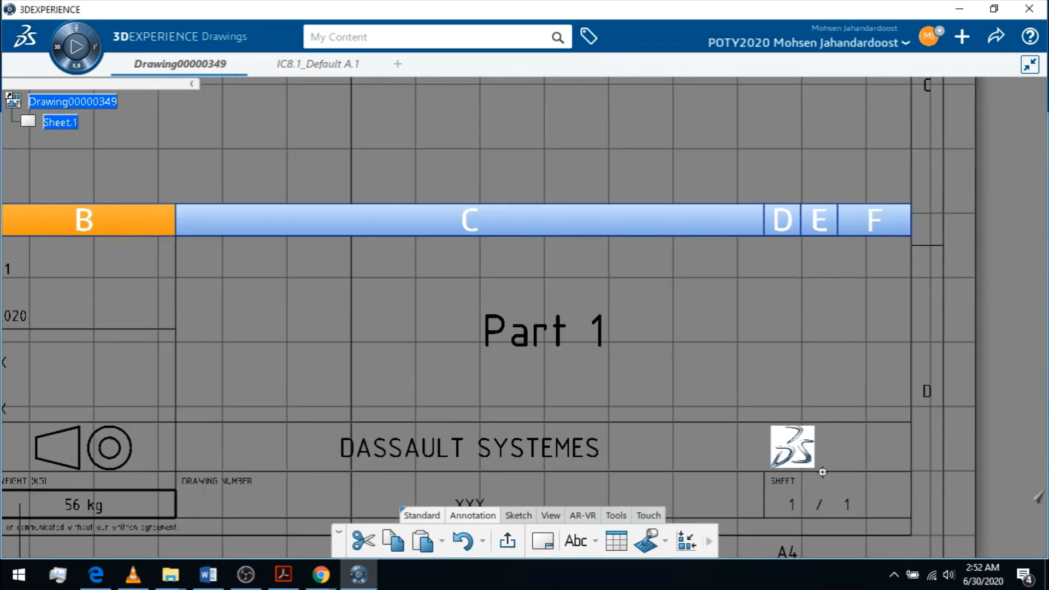
middle_click_drag(772, 370, 836, 315)
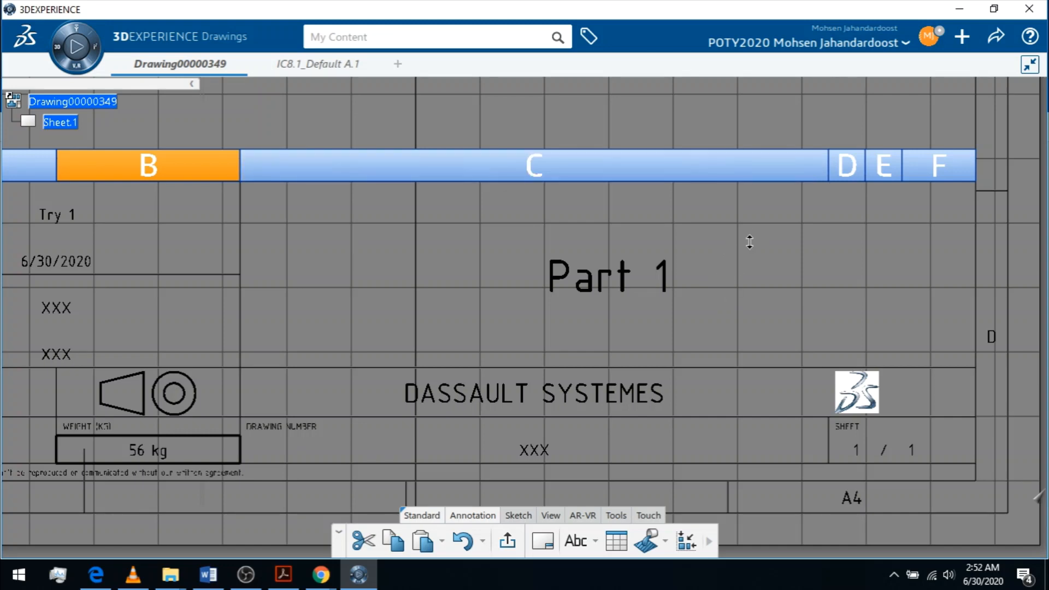
scroll(735, 301, "down", 3)
mouse_move(574, 298)
middle_mouse_down()
mouse_move(727, 381)
mouse_move(715, 353)
middle_mouse_up()
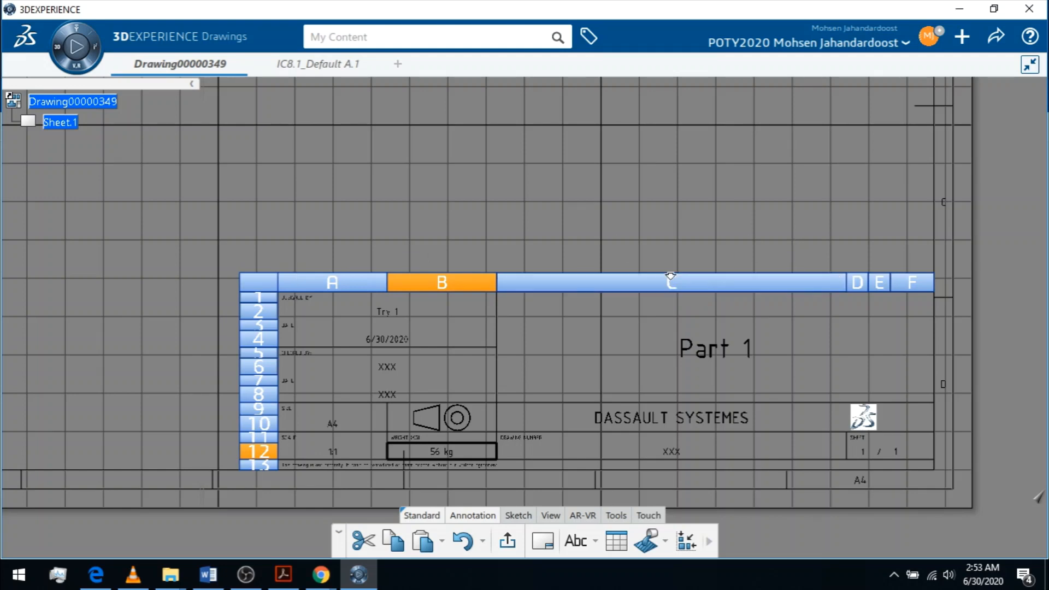
right_click(253, 465)
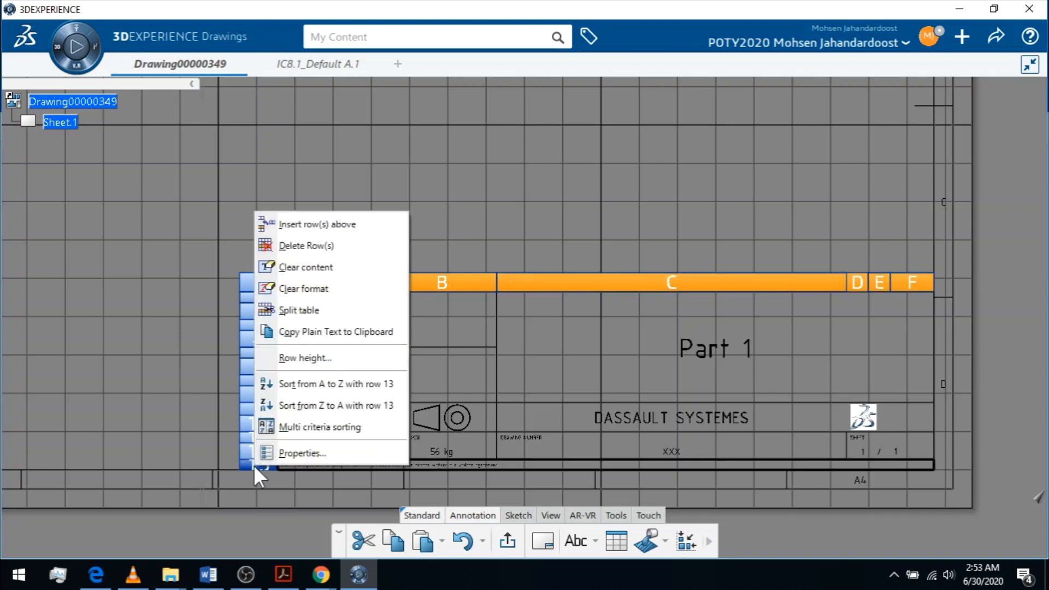
left_click(296, 253)
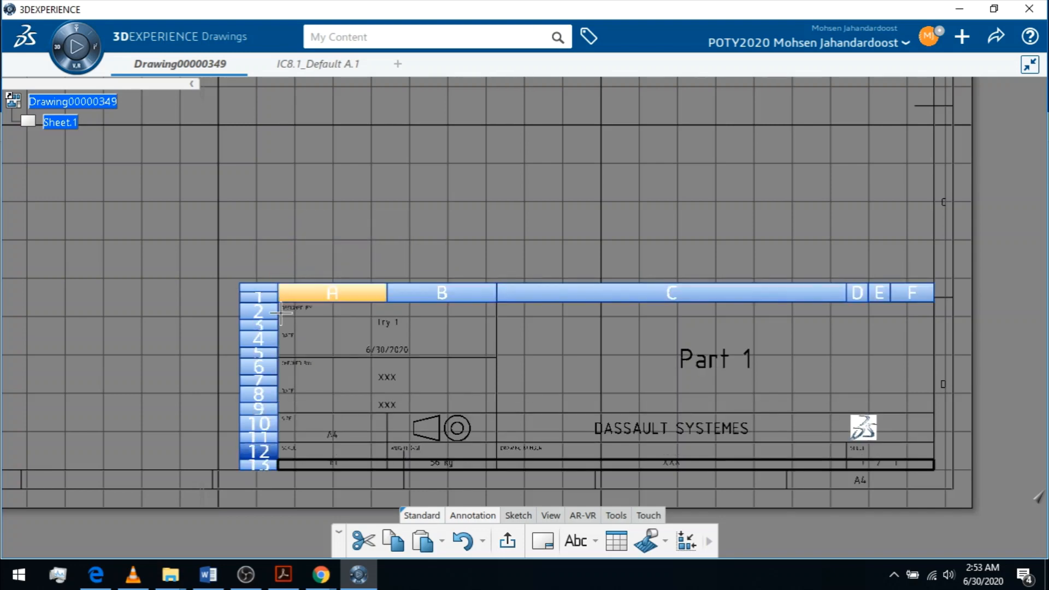
left_click(827, 169)
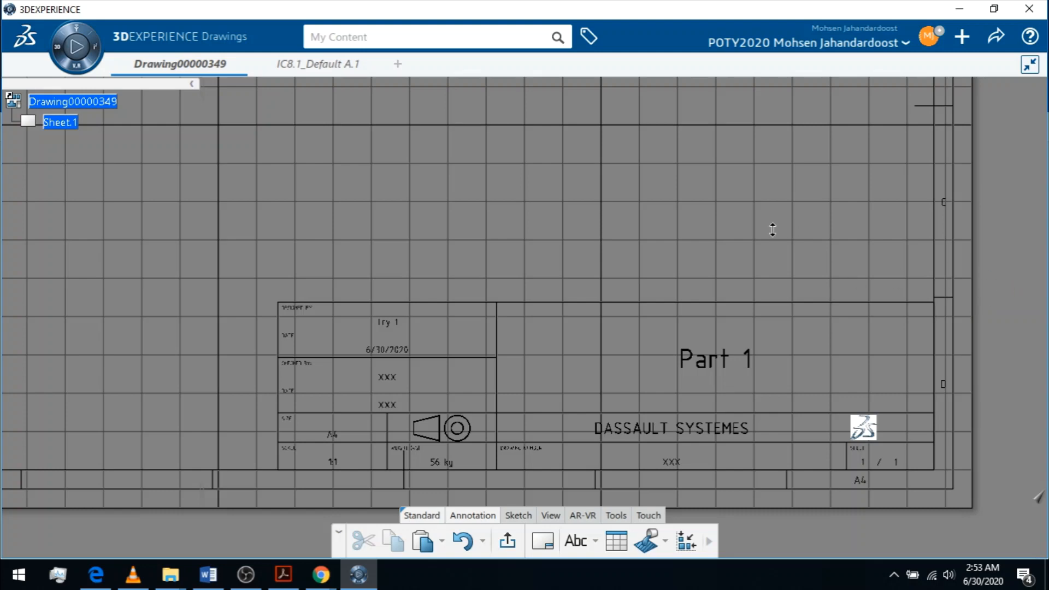
Leave the sheet background and return to the drawing's working views.
mouse_move(773, 229)
middle_mouse_down()
mouse_move(756, 370)
mouse_move(742, 283)
middle_mouse_up()
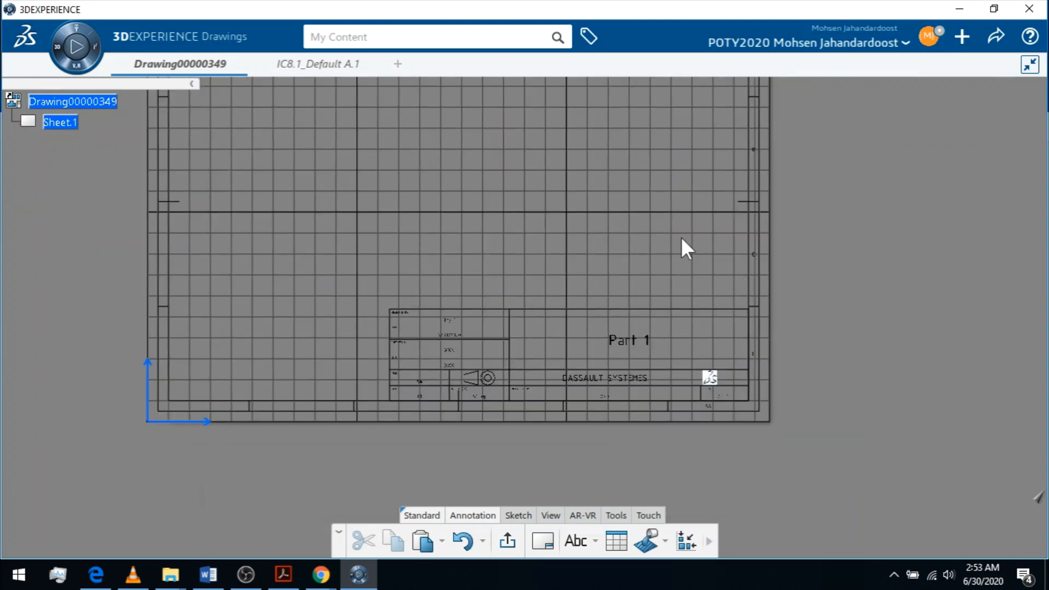
middle_click_drag(681, 248, 673, 381)
middle_click_drag(568, 358, 576, 310)
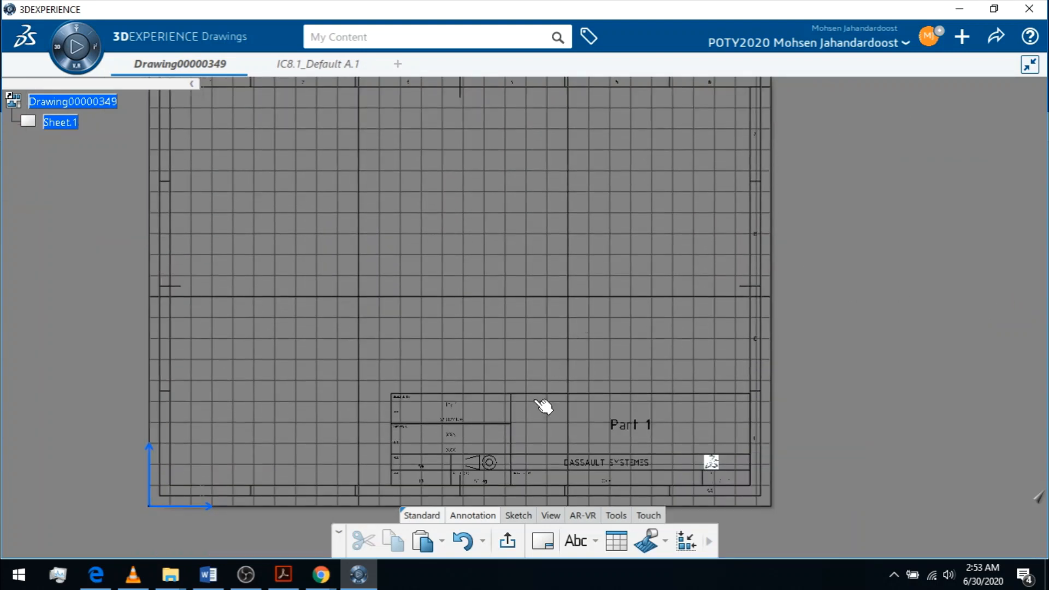
double_click(635, 395)
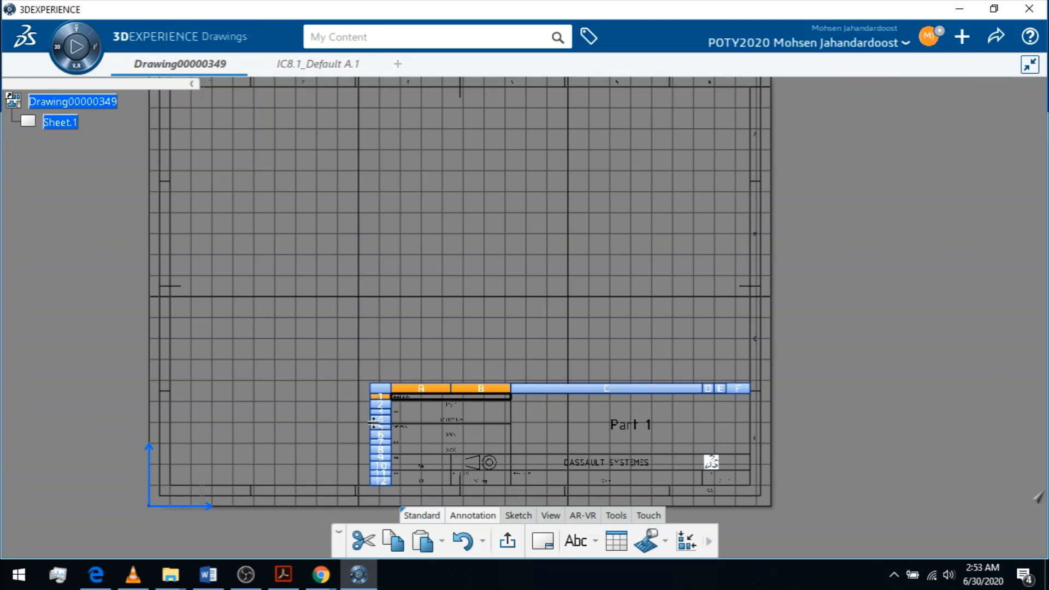
left_click(649, 336)
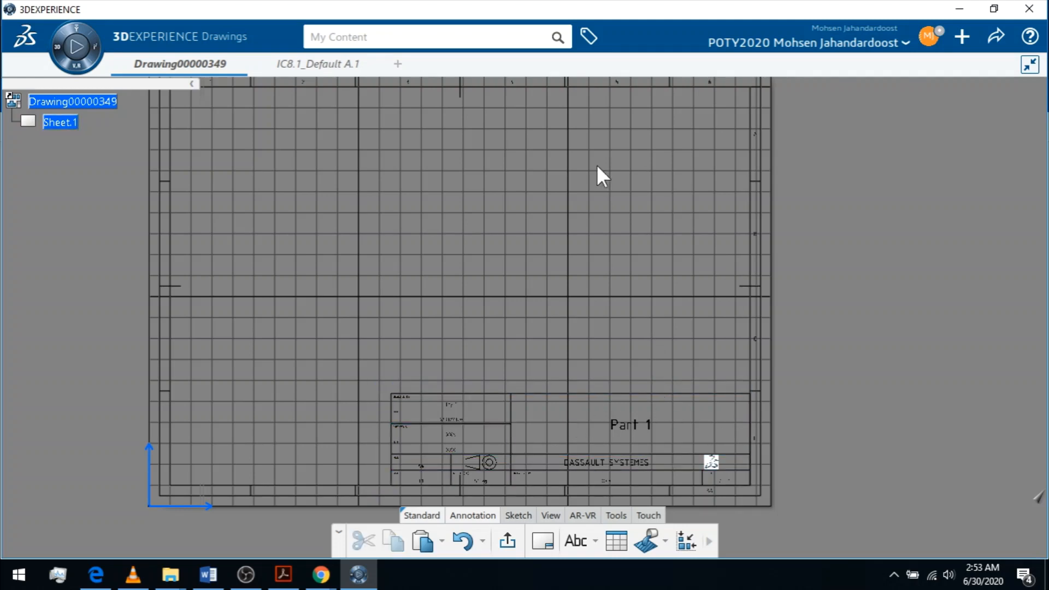
middle_click_drag(606, 209, 611, 261)
mouse_move(665, 210)
middle_mouse_down("ctrl")
mouse_move(663, 268)
mouse_move(664, 242)
middle_mouse_up("ctrl")
mouse_move(618, 285)
middle_mouse_down()
mouse_move(616, 272)
mouse_move(621, 280)
middle_mouse_up()
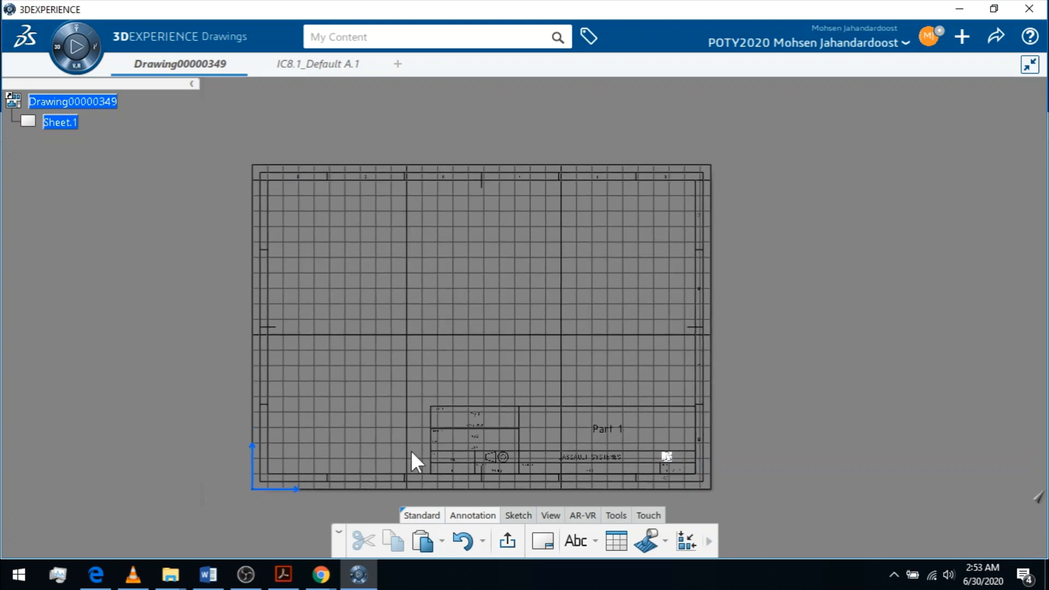
left_click(508, 543)
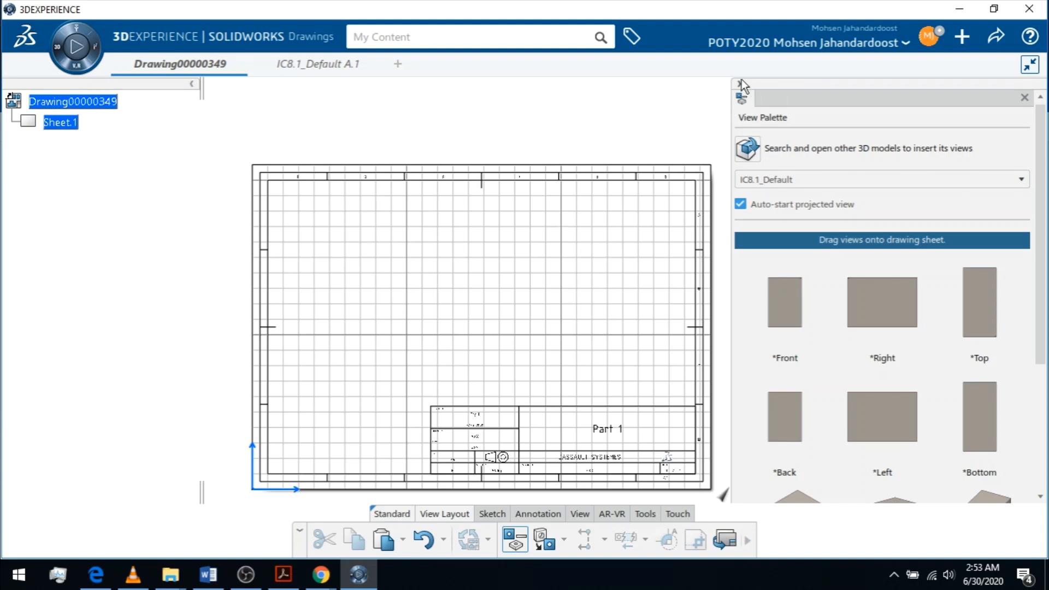
Collapse the View Palette and hide the grid on the drawing sheet.
left_click(740, 85)
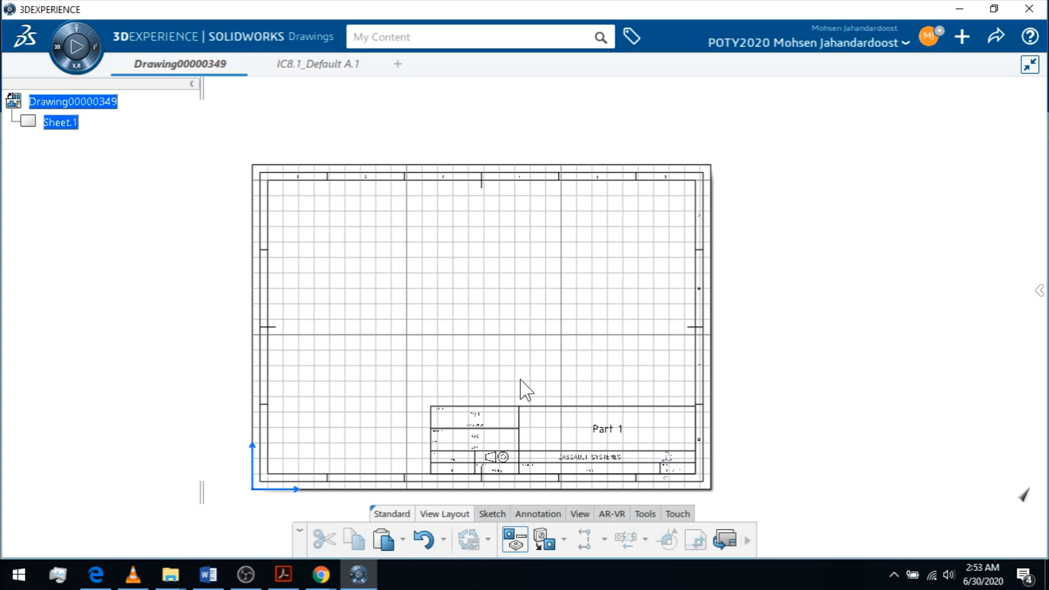
left_click(576, 518)
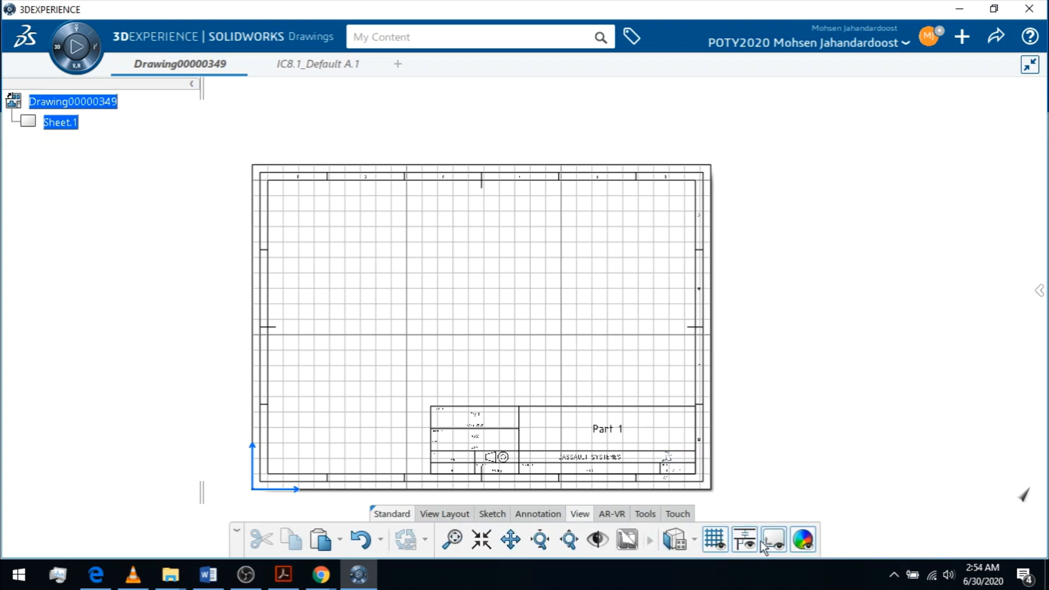
left_click(715, 540)
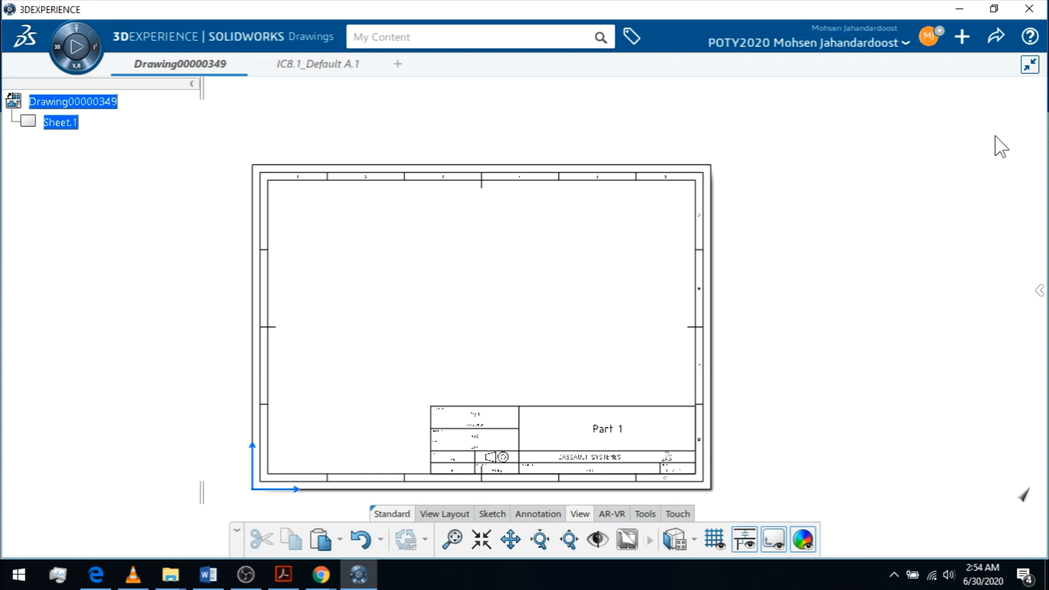
Expand the View Palette again and look through the available views of IC8.1_Default.
left_click(1031, 134)
mouse_move(1021, 104)
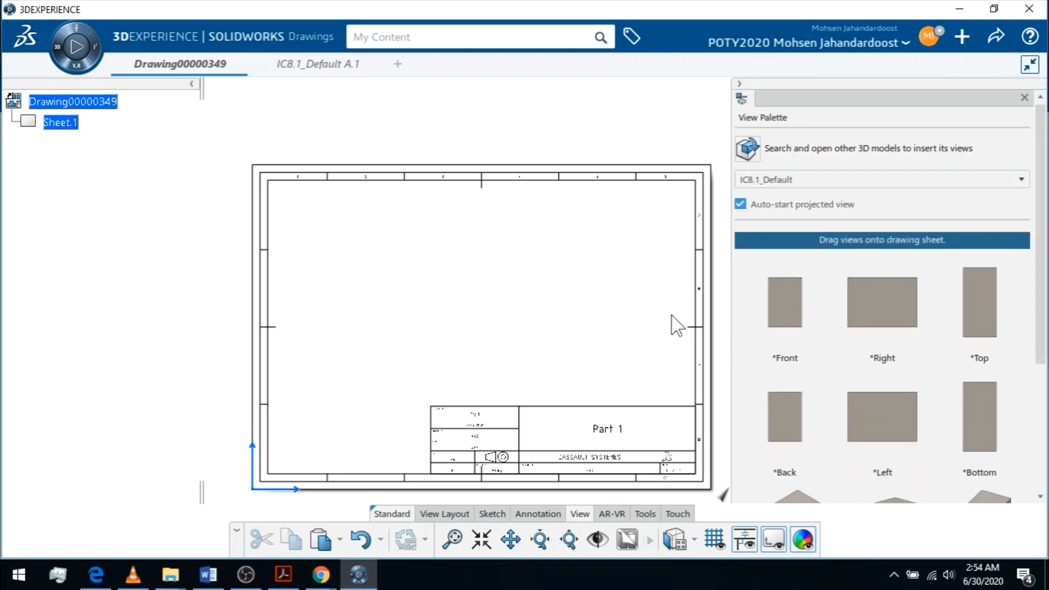
scroll(1041, 445, "down", 3)
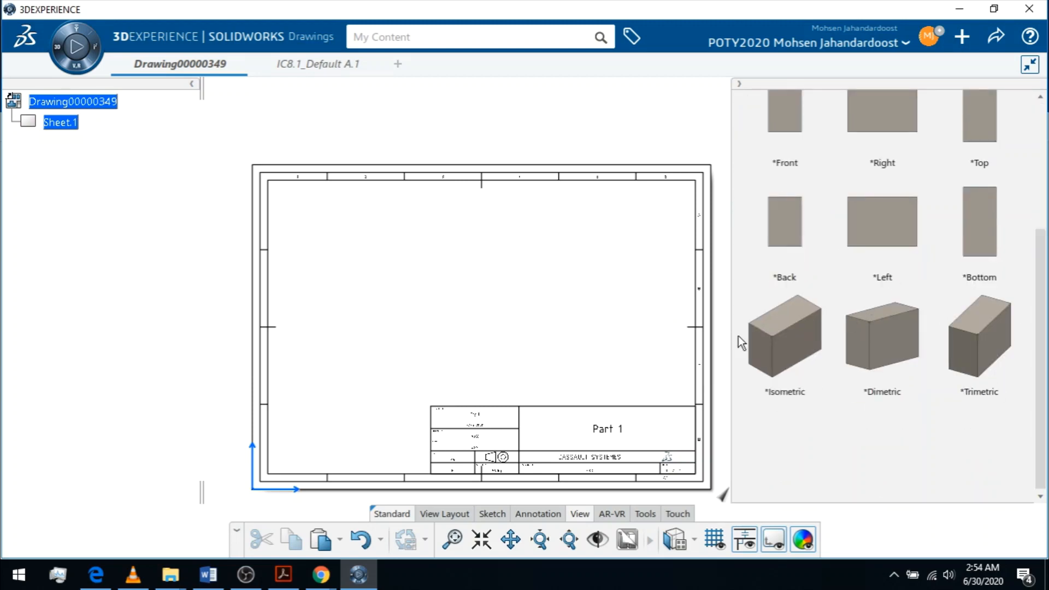
scroll(1000, 262, "up", 5)
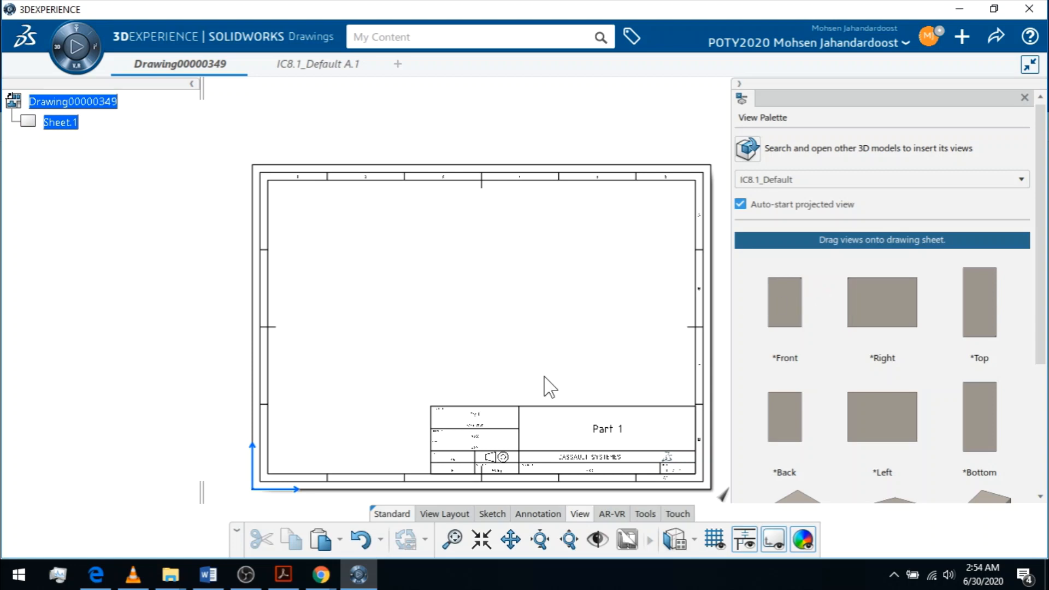
Switch to the IC8.1_Default A.1 model and examine the small notch at the box's upper corner up close.
left_click(322, 73)
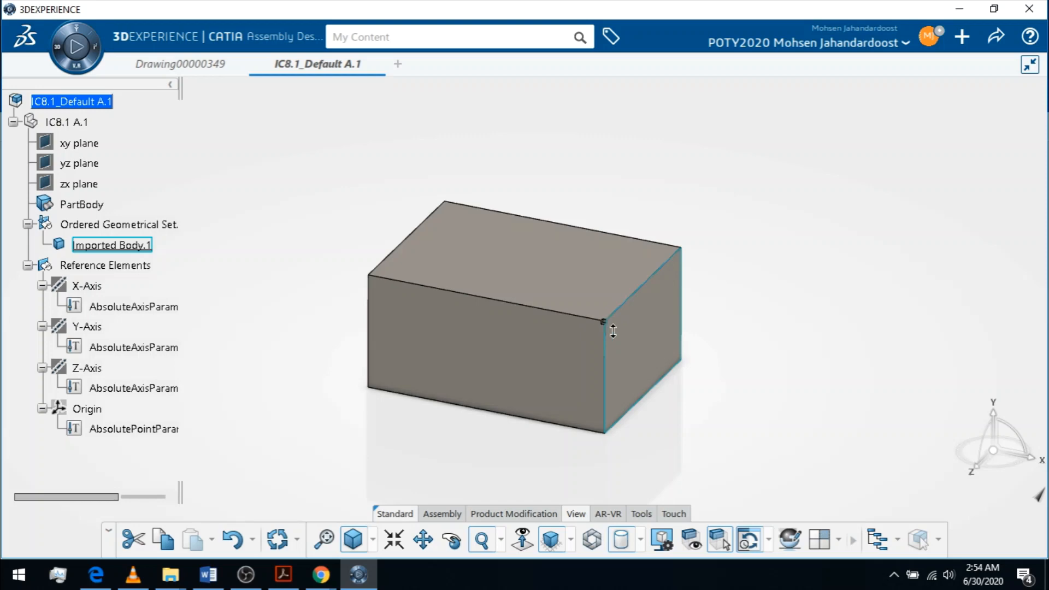
scroll(721, 330, "up", 6)
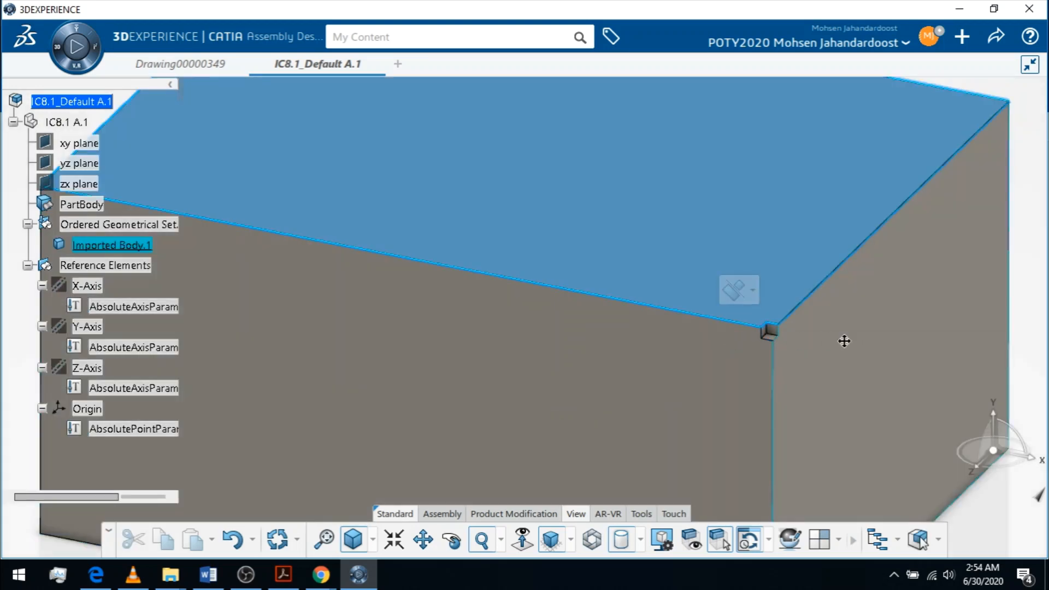
middle_click_drag(844, 341, 708, 296)
middle_click_drag(909, 307, 914, 245, "ctrl")
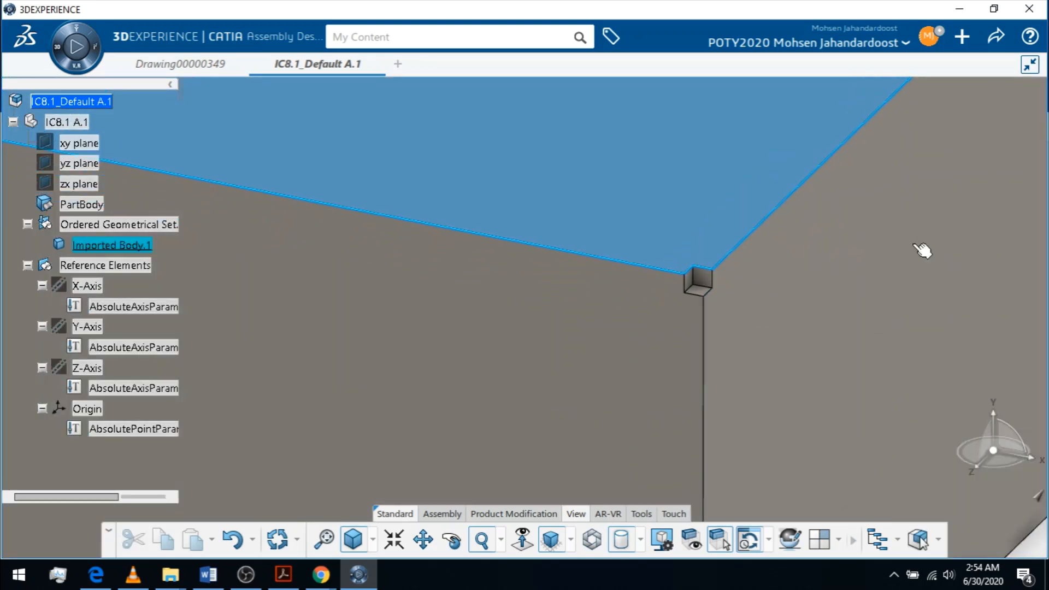
middle_click_drag(877, 291, 673, 267)
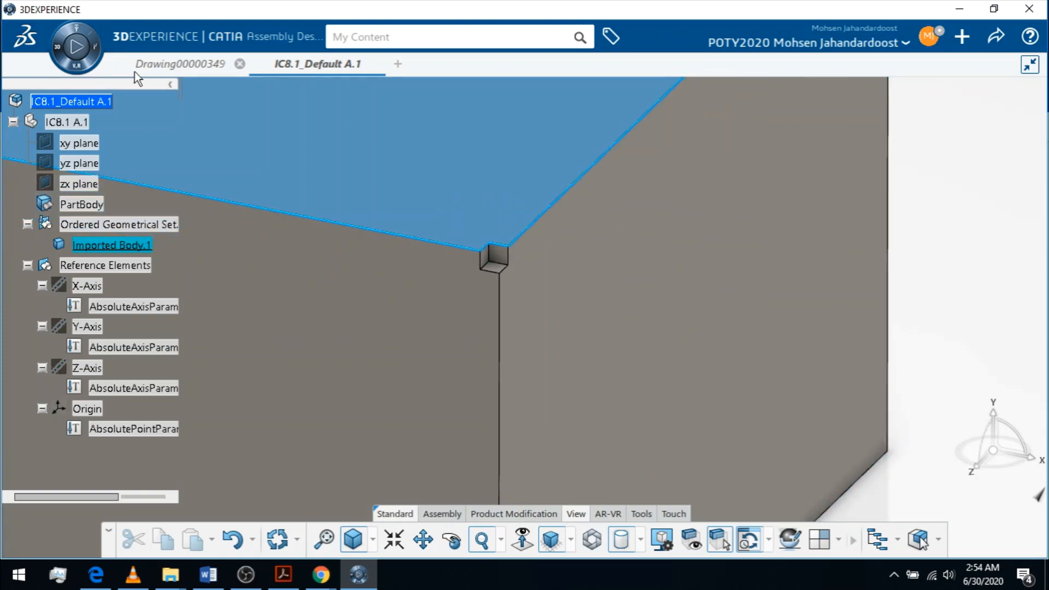
Return to Drawing00000349 and place the Right view of IC8.1_Default near the middle of the sheet.
mouse_move(156, 76)
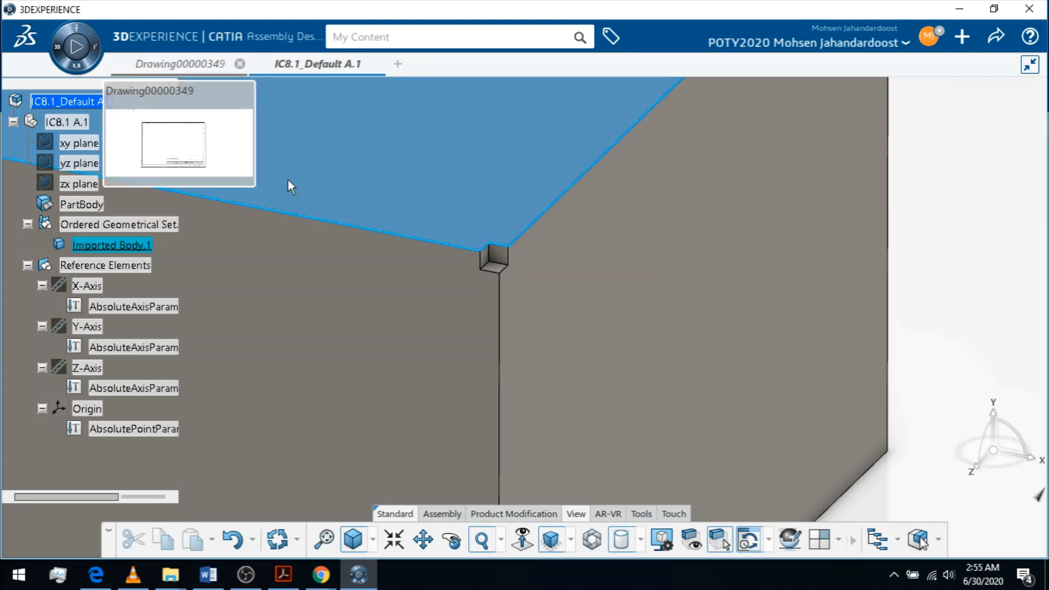
left_click(174, 67)
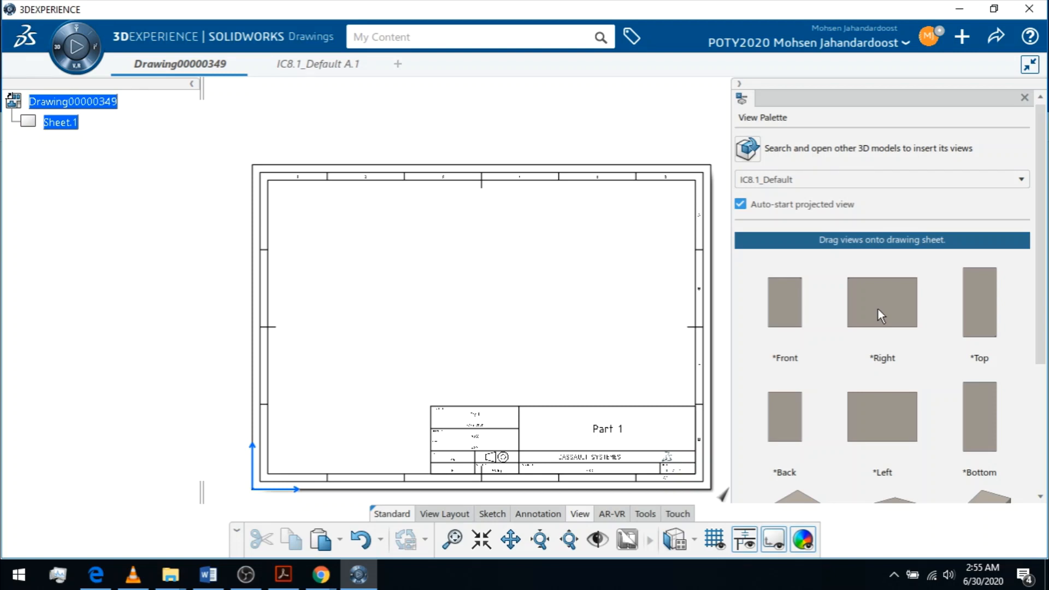
mouse_move(877, 307)
left_mouse_down()
mouse_move(764, 334)
mouse_move(422, 331)
mouse_move(460, 322)
left_mouse_up()
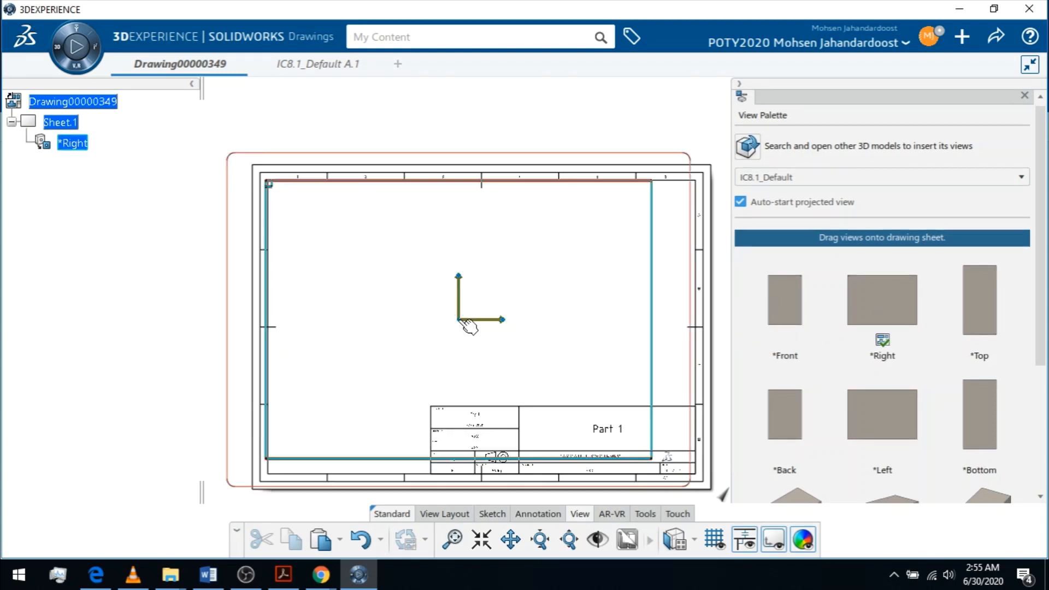
key("Escape")
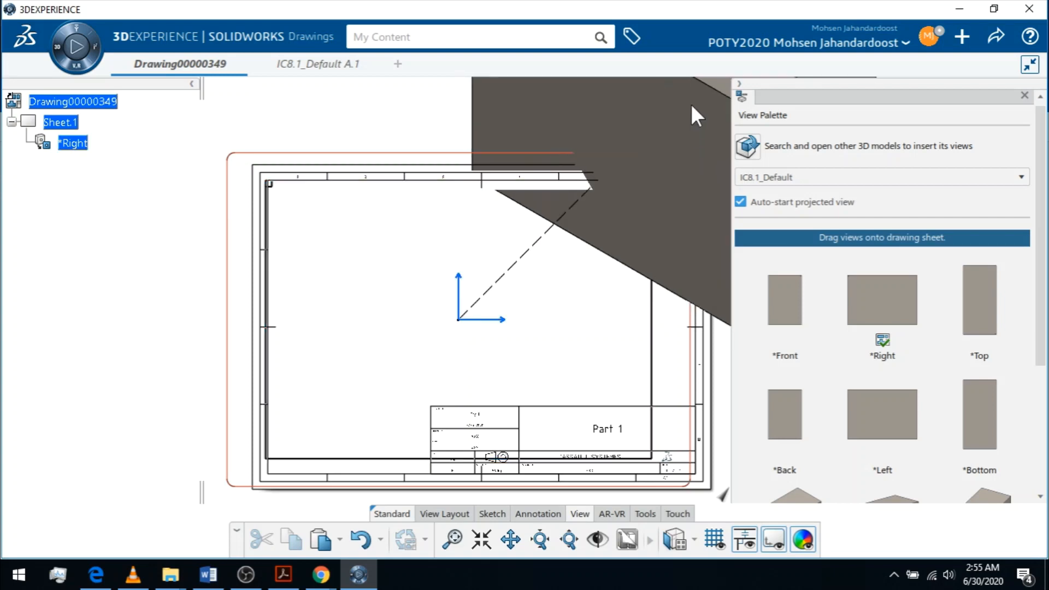
Cancel the projected view being placed and set the Right view to a standard scale of 1:3.
key("Escape")
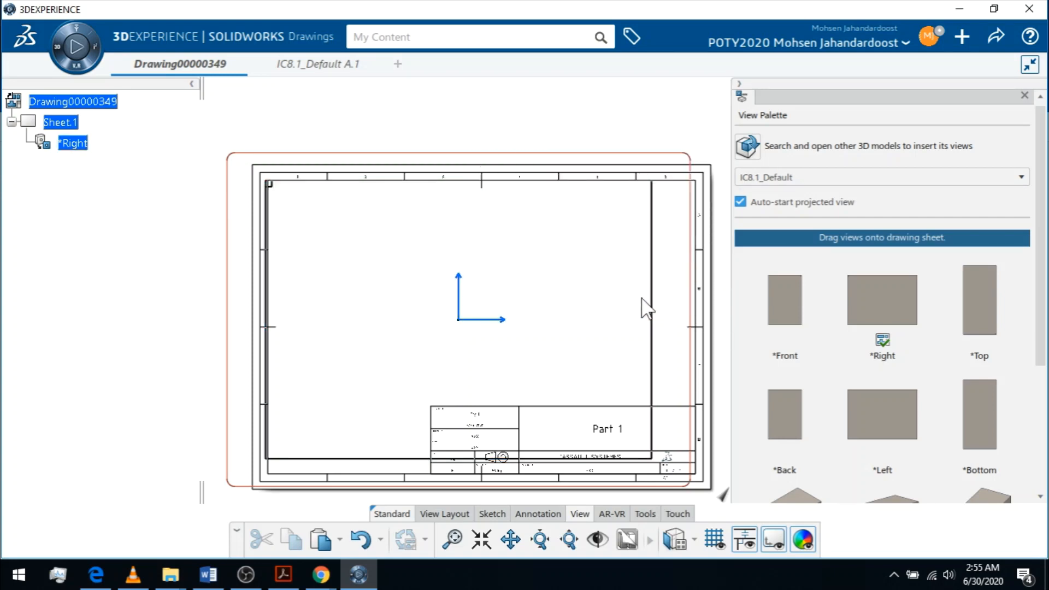
left_click(661, 311)
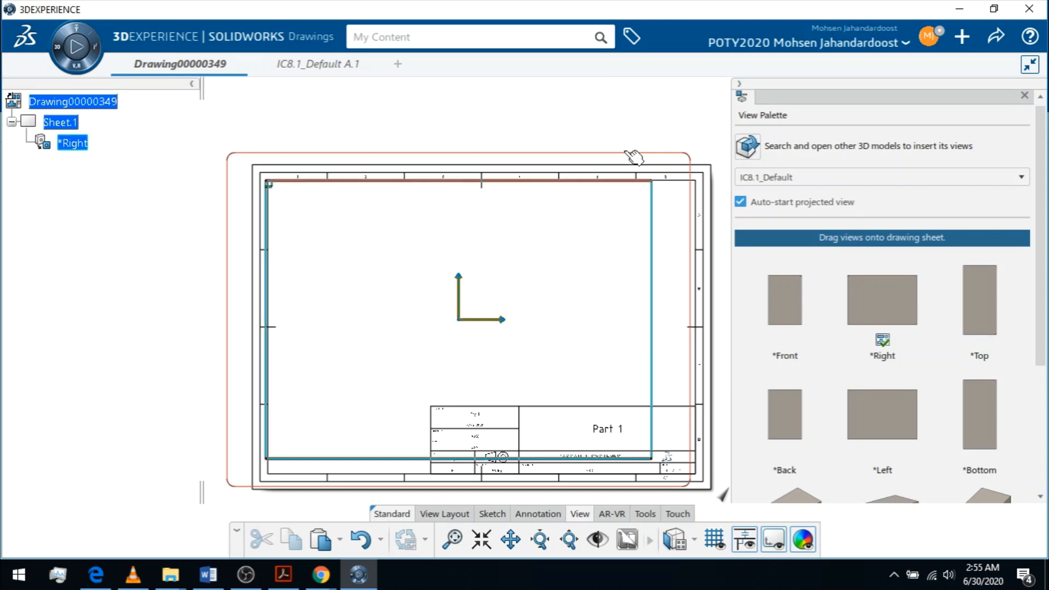
left_click(253, 156)
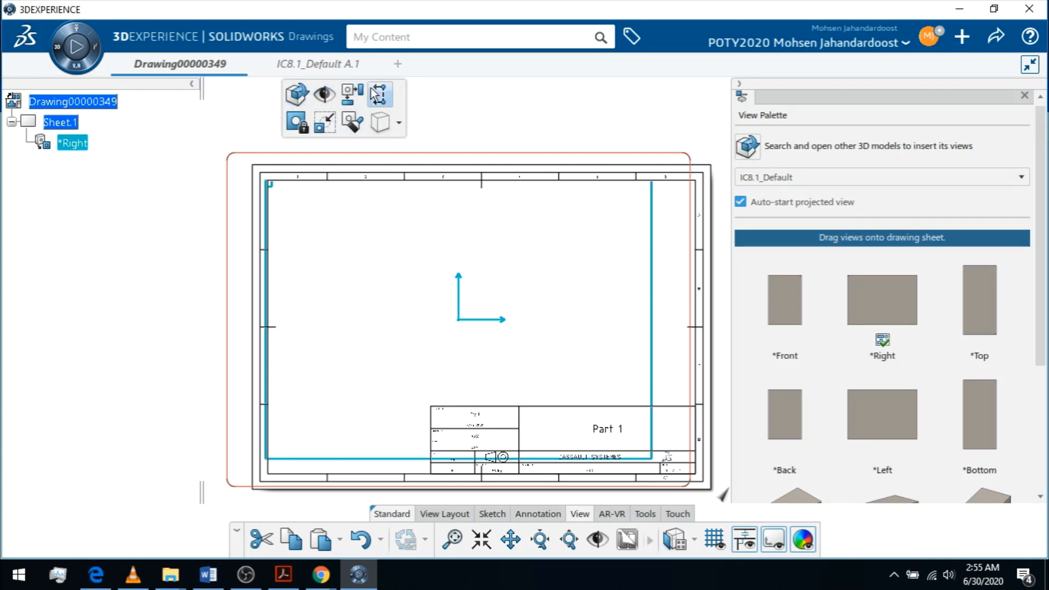
left_click(326, 122)
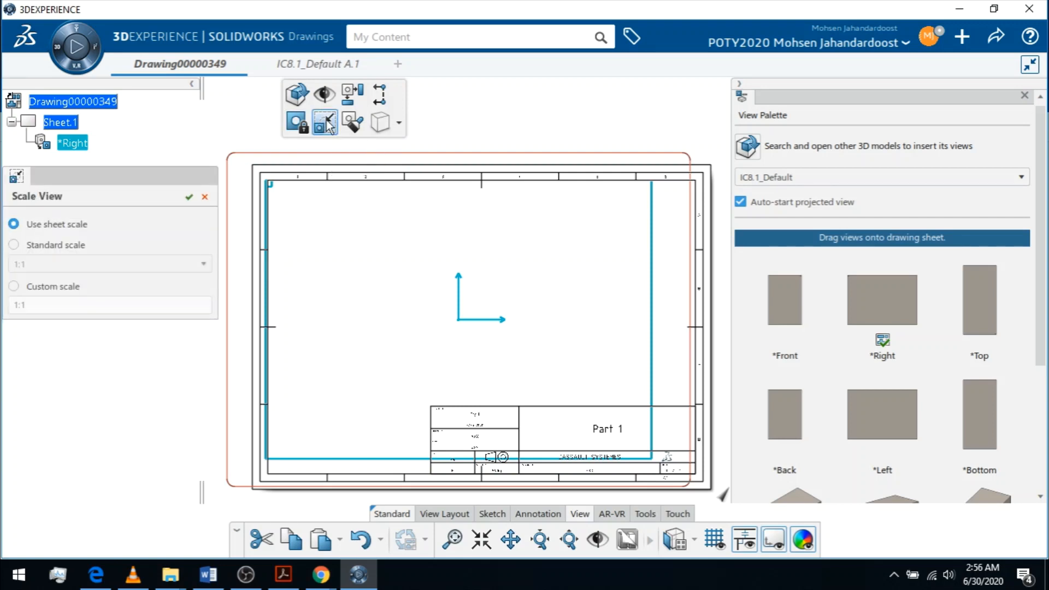
left_click(11, 245)
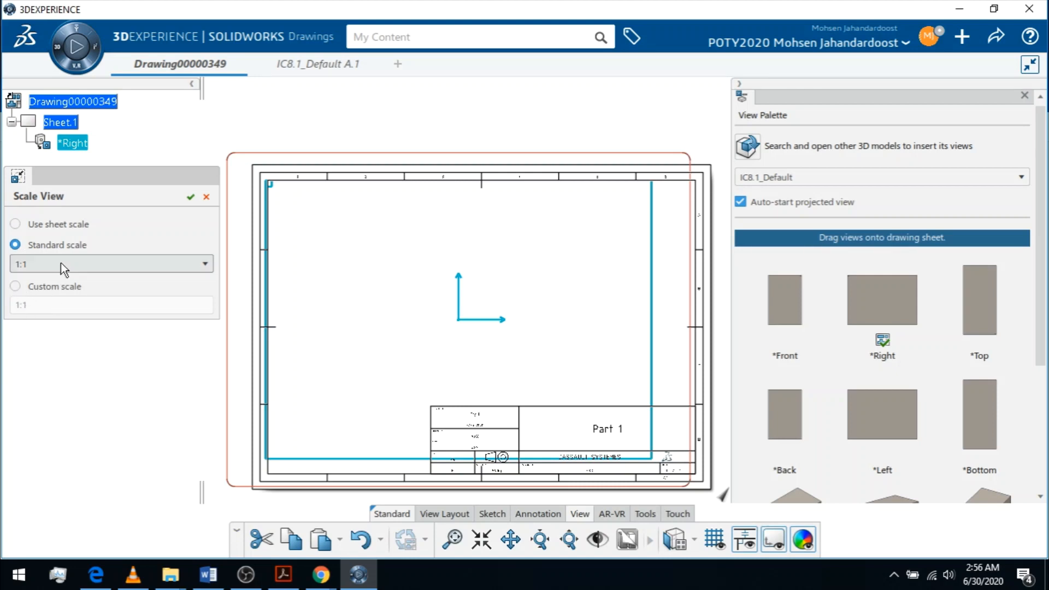
left_click(61, 263)
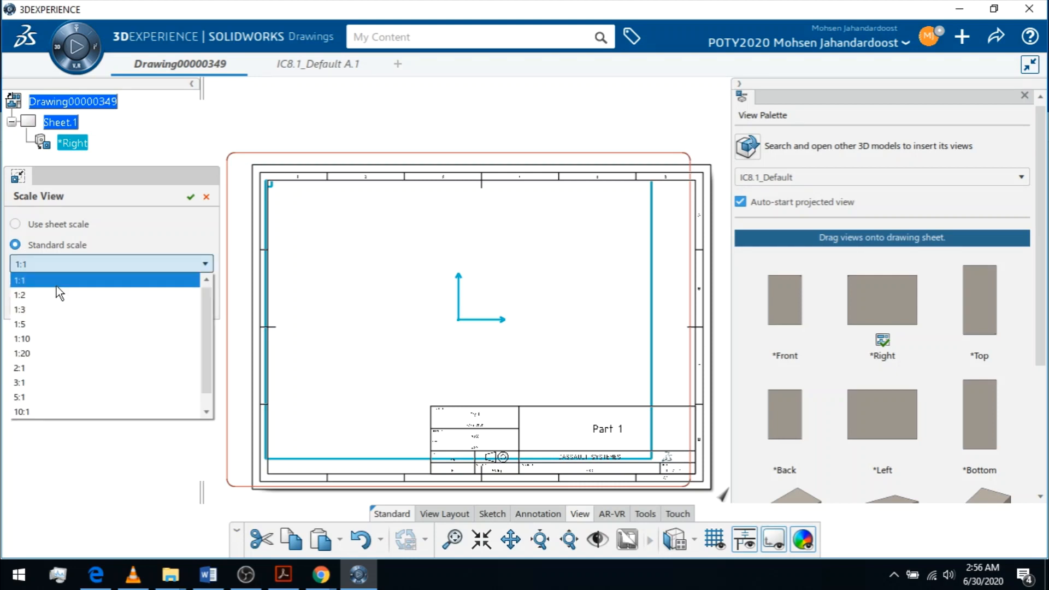
left_click(53, 326)
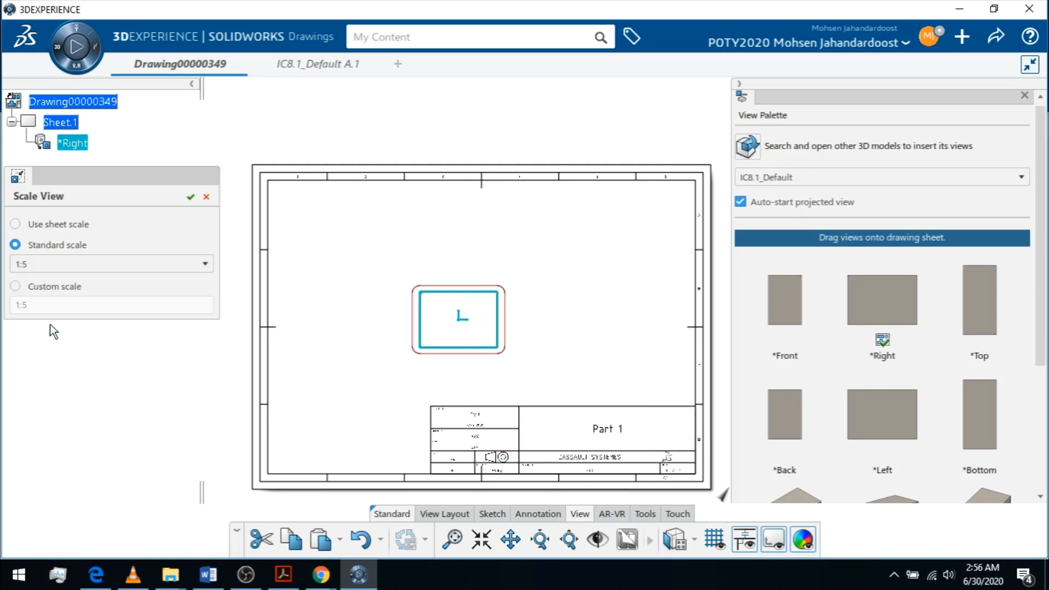
left_click(40, 267)
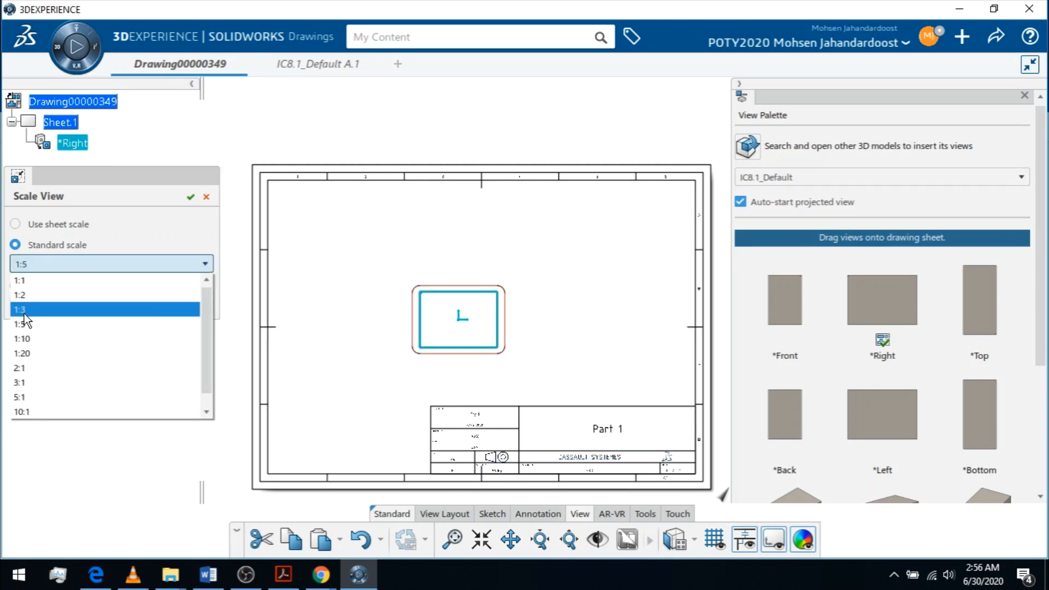
left_click(24, 314)
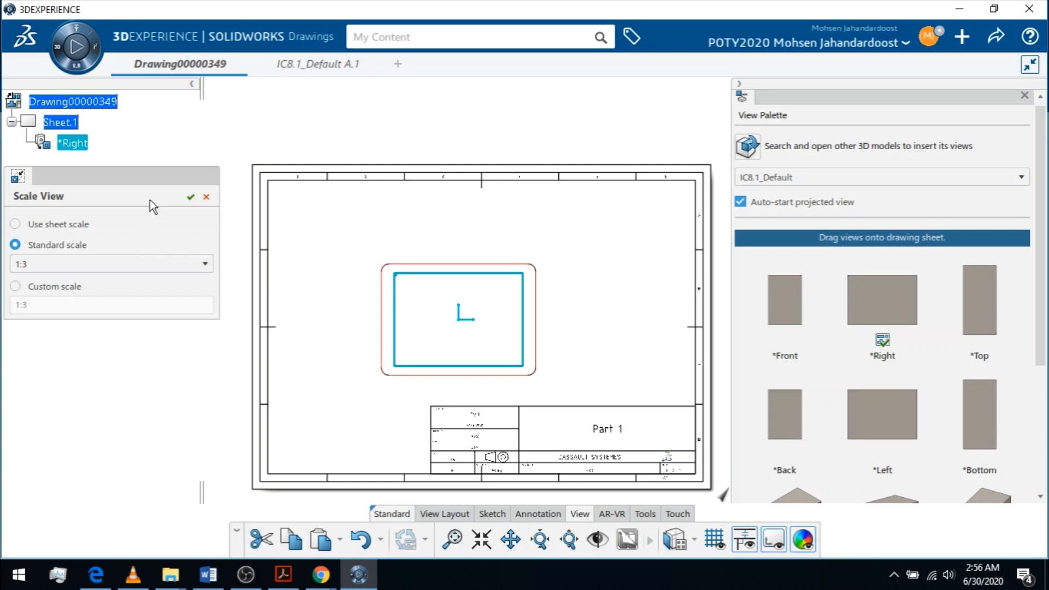
left_click(189, 197)
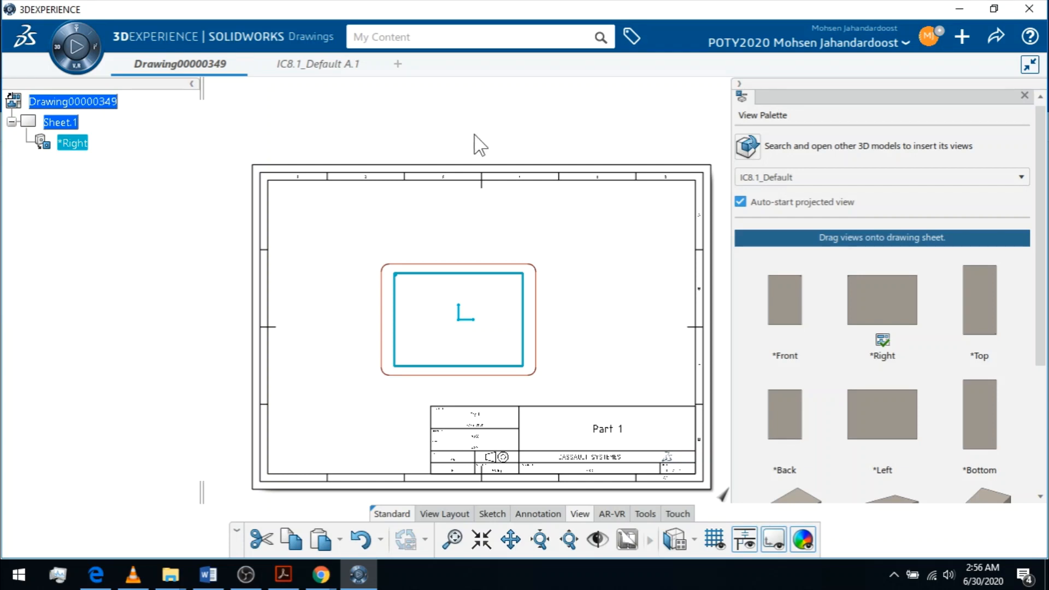
Move the Right view into the lower-left area of the drawing sheet, beside the title block.
left_click(439, 271)
left_click_drag(330, 290, 352, 283)
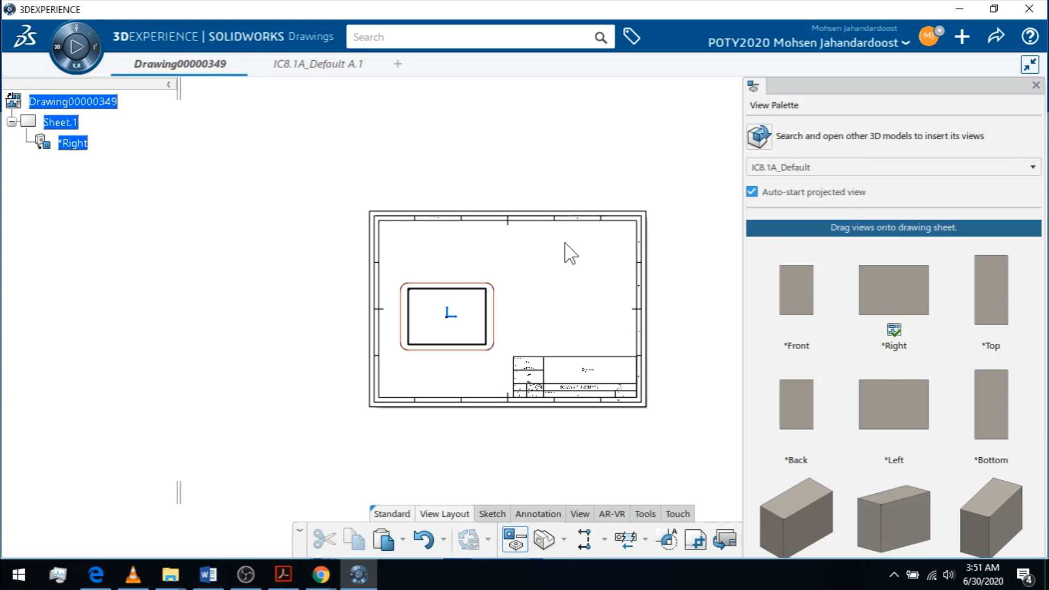
mouse_move(564, 251)
middle_mouse_down()
mouse_move(561, 291)
mouse_move(556, 257)
middle_mouse_up()
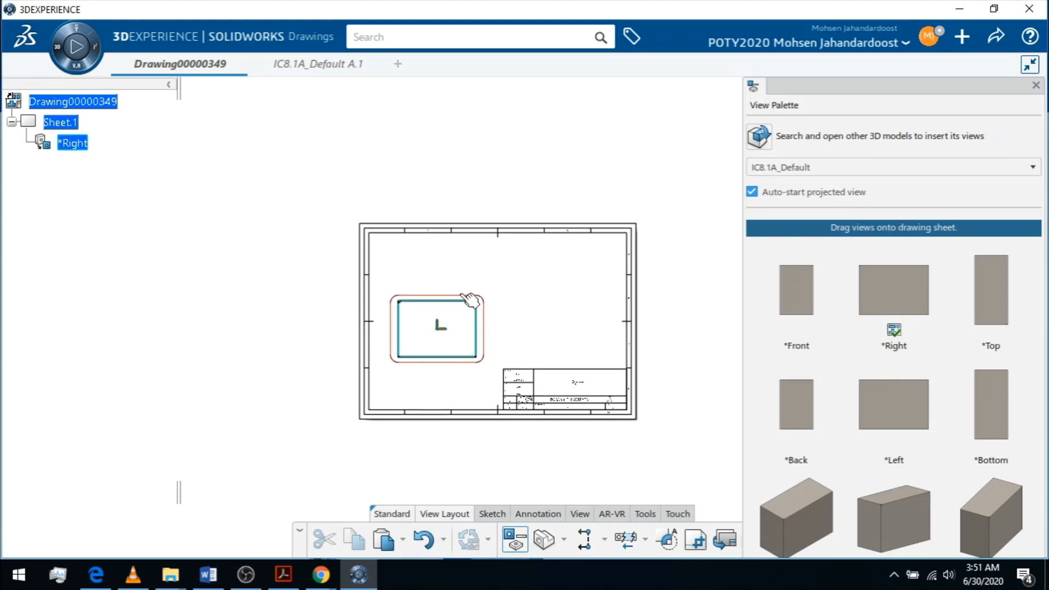
left_click_drag(466, 298, 461, 319)
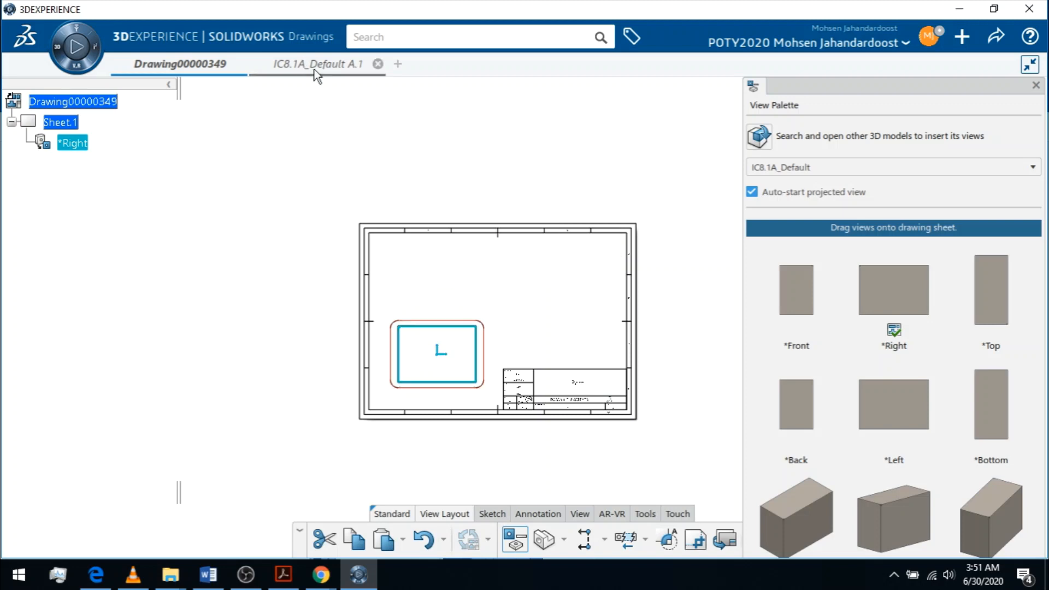
Examine the box in the IC8.1A_Default A.1 model and return to Drawing00000349.
mouse_move(313, 70)
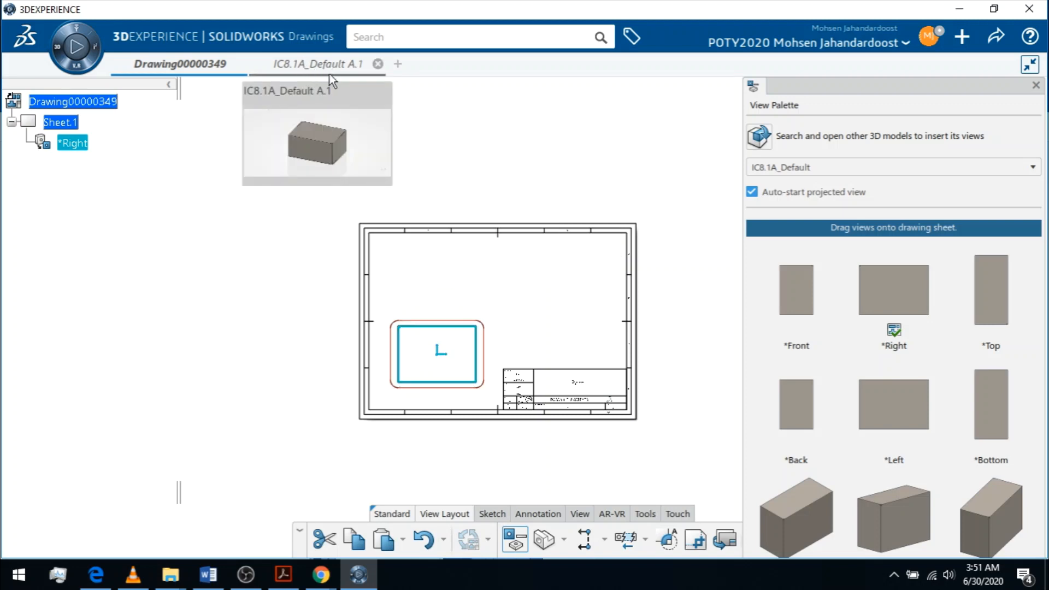
left_click(325, 64)
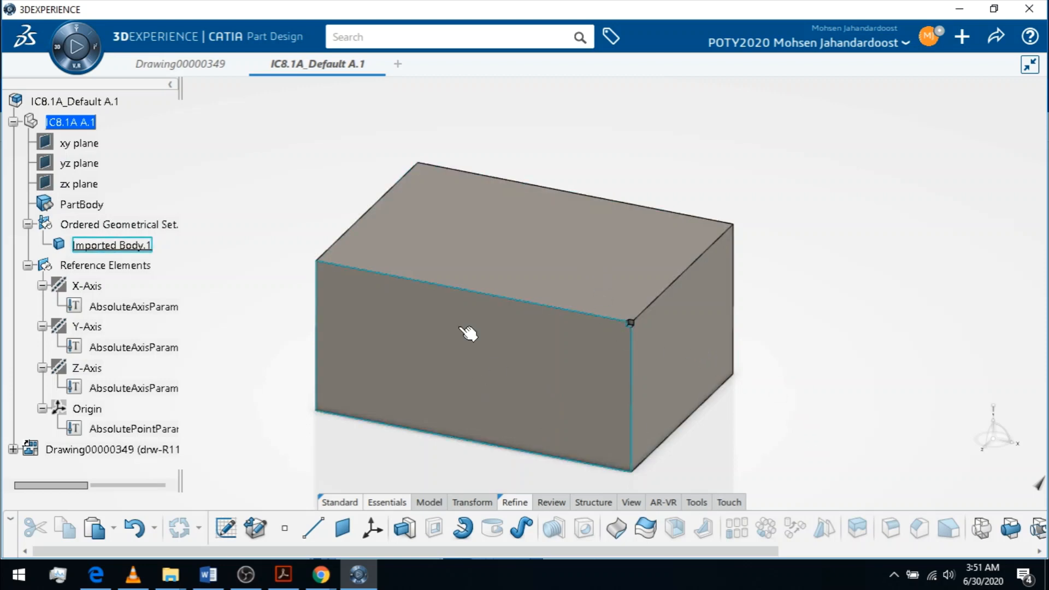
left_click(180, 64)
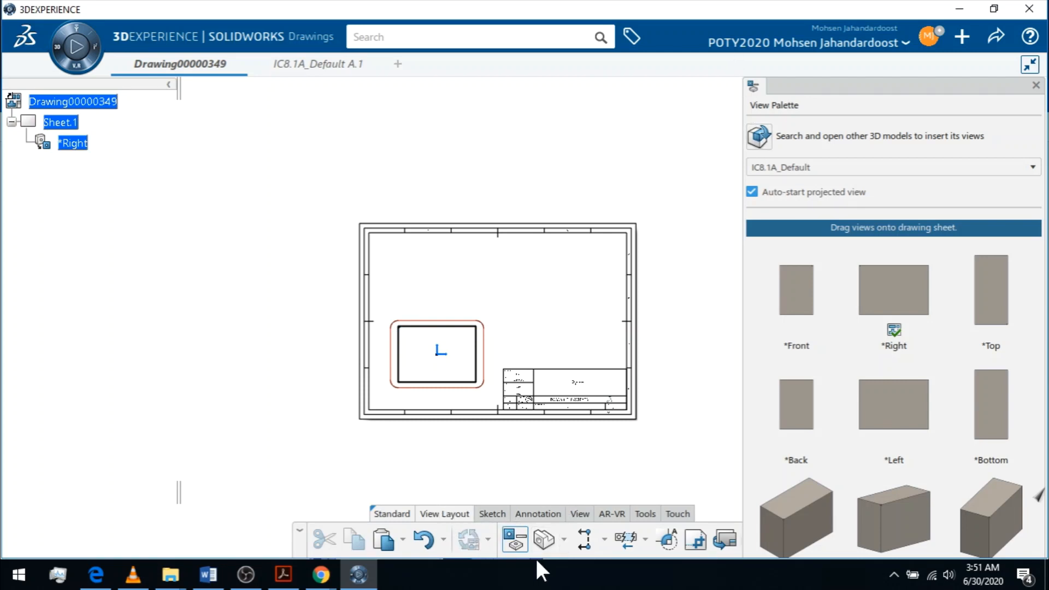
Start a Relative to Model view using the long front face of the box in IC8.1A_Default A.1.
left_click(564, 541)
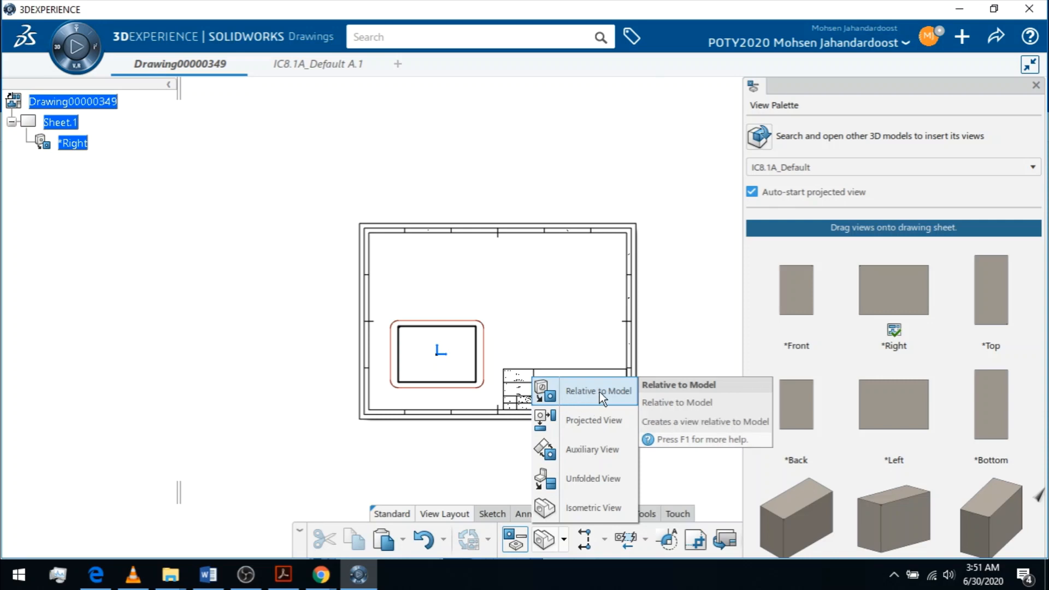
left_click(575, 396)
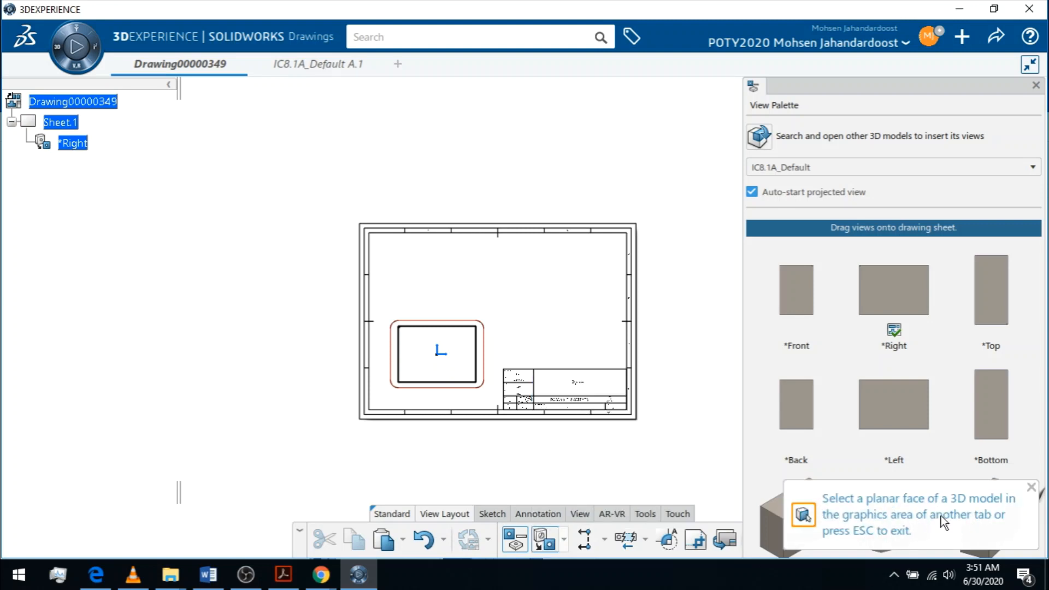
left_click(309, 63)
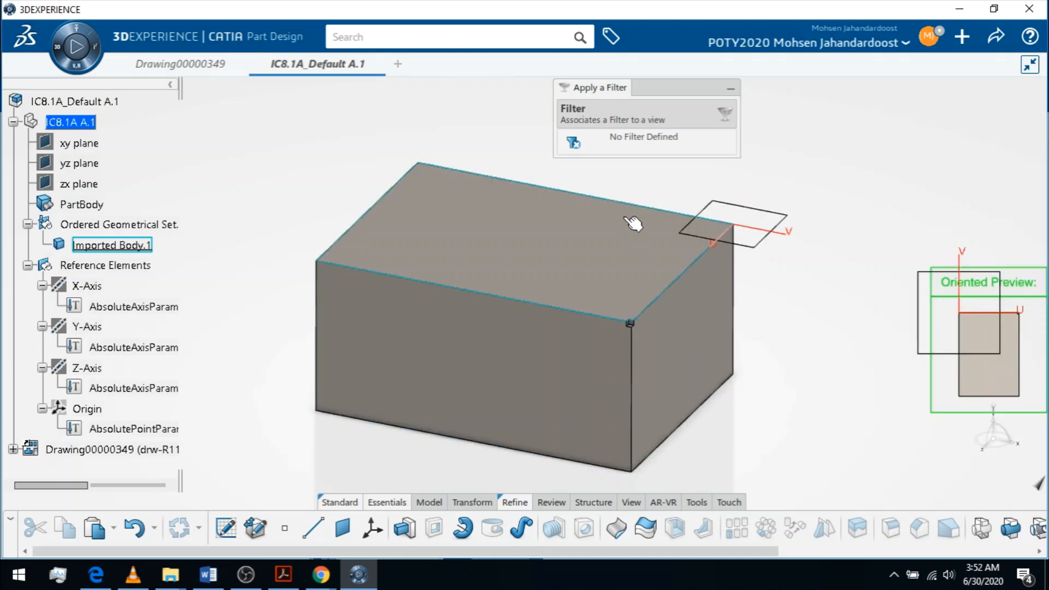
left_click(517, 377)
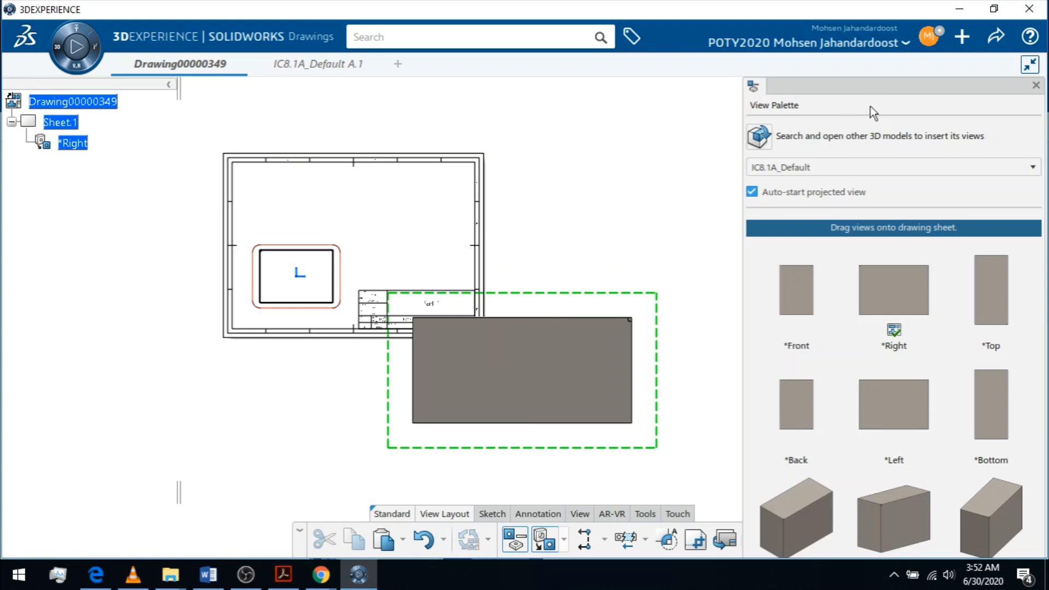
Close the View Palette and move the relative view's preview slightly upward over the sheet's lower-right corner.
left_click_drag(874, 89, 263, 61)
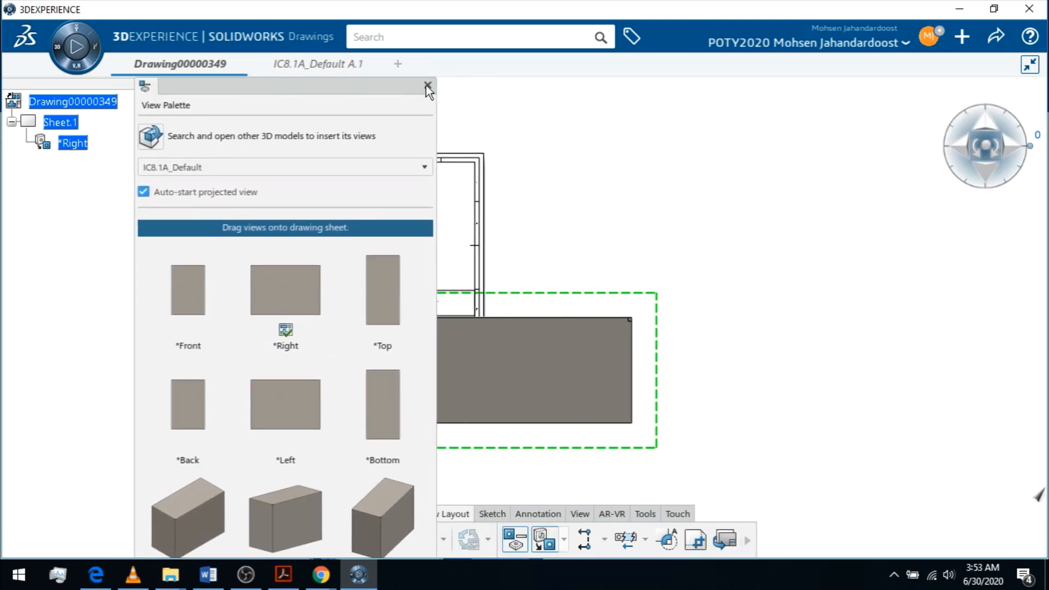
left_click(427, 86)
mouse_move(576, 301)
left_mouse_down()
mouse_move(574, 258)
mouse_move(591, 265)
mouse_move(602, 204)
mouse_move(566, 236)
mouse_move(582, 269)
left_mouse_up()
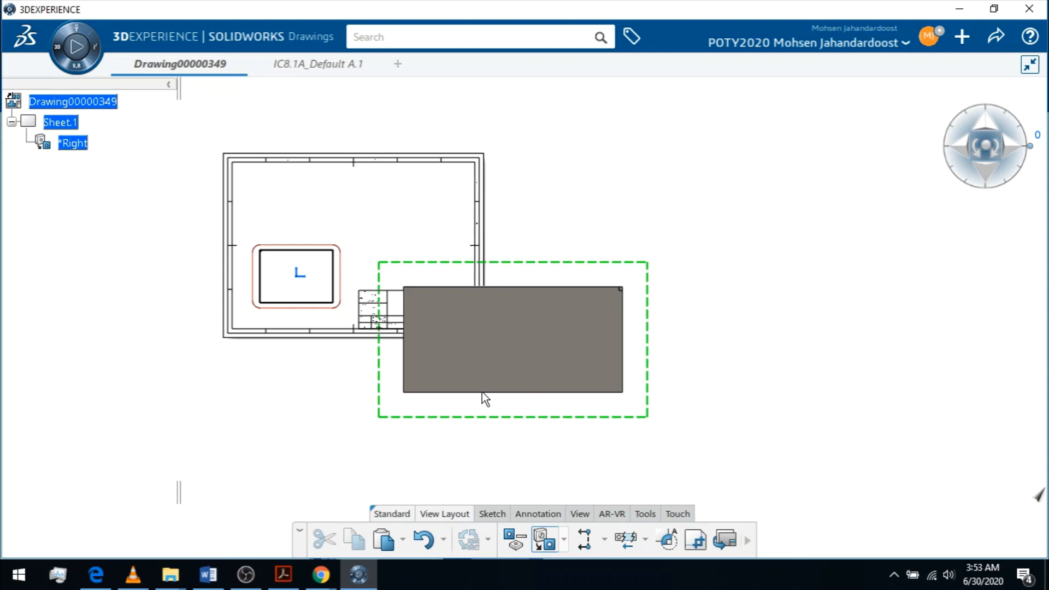
Try rotating the view preview in plane to 330, 30 and 60 degrees, and return it to 0.
left_click(996, 159)
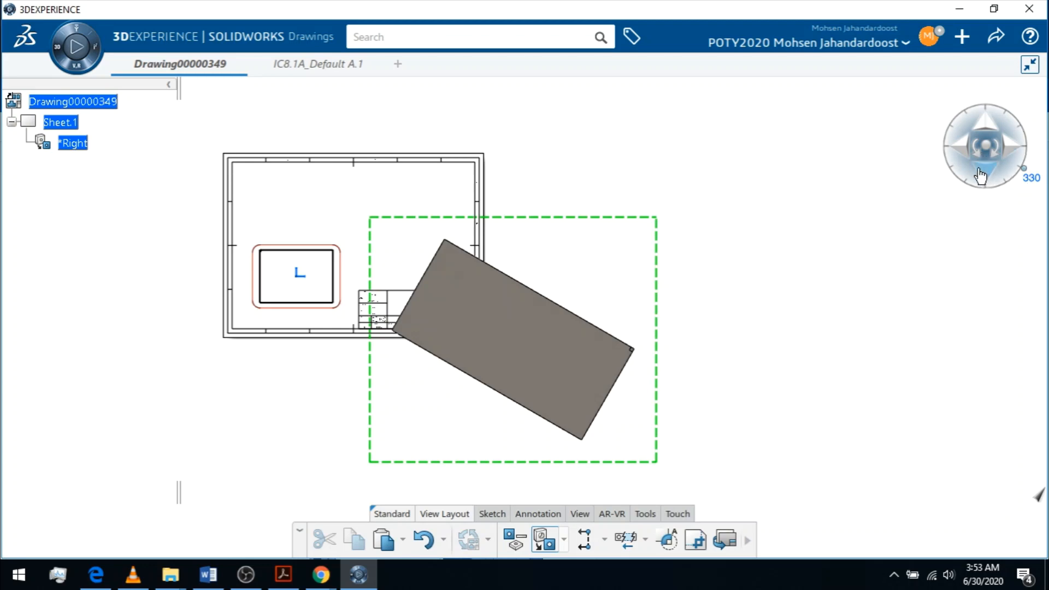
left_click(981, 162)
left_click(982, 164)
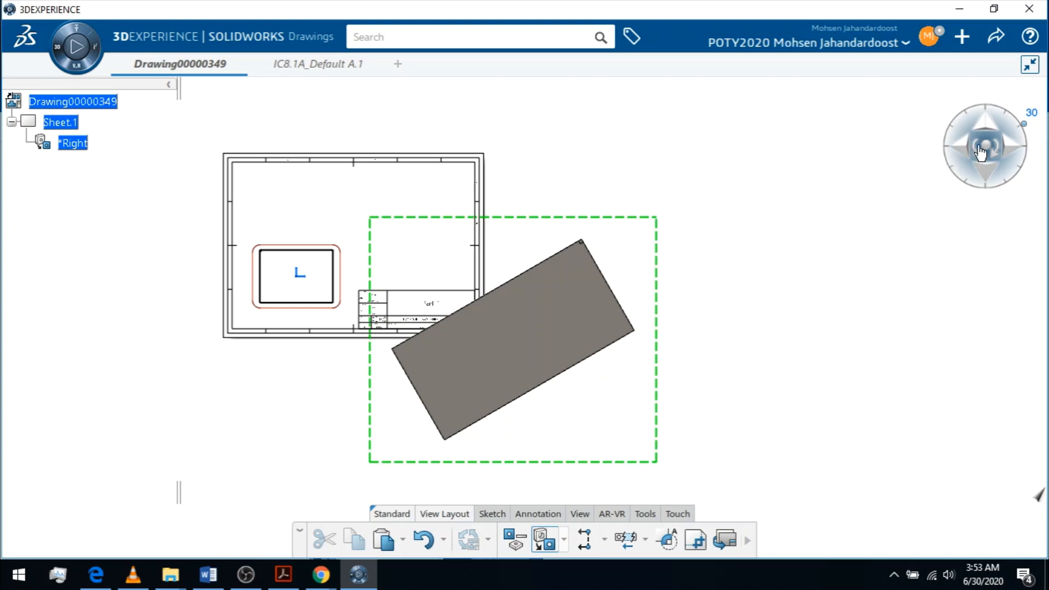
left_click(980, 159)
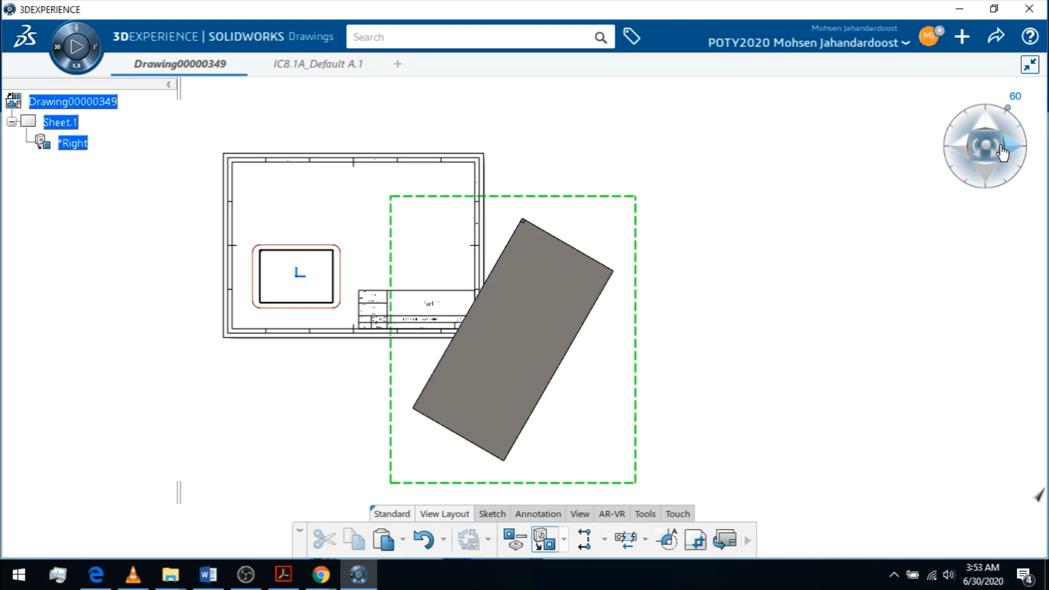
left_click(996, 160)
left_click(996, 159)
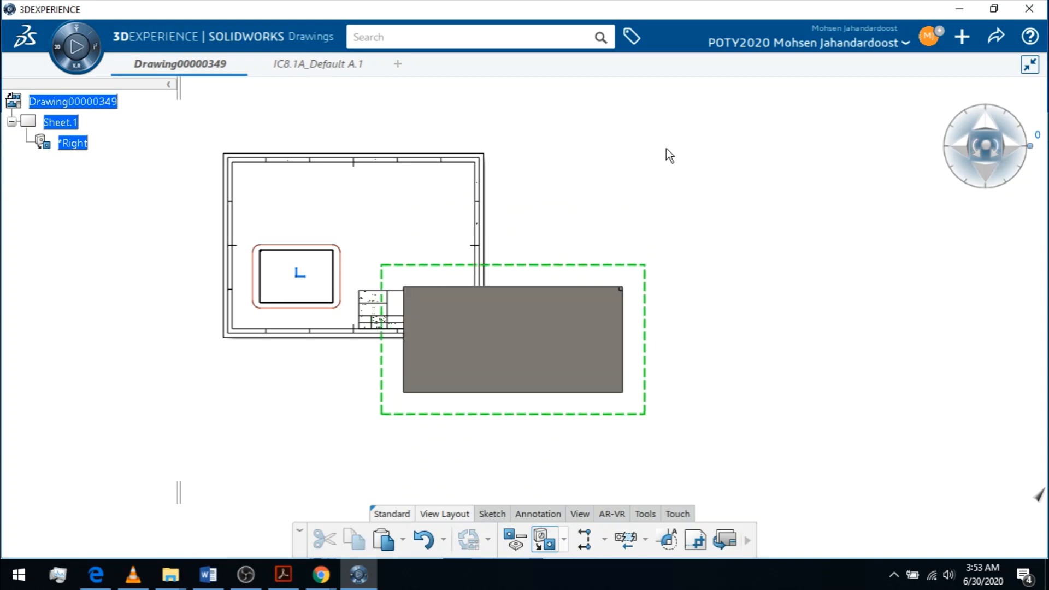
Try turning the preview sideways and vertically to the box's adjacent faces, and return to the front face.
left_click(957, 149)
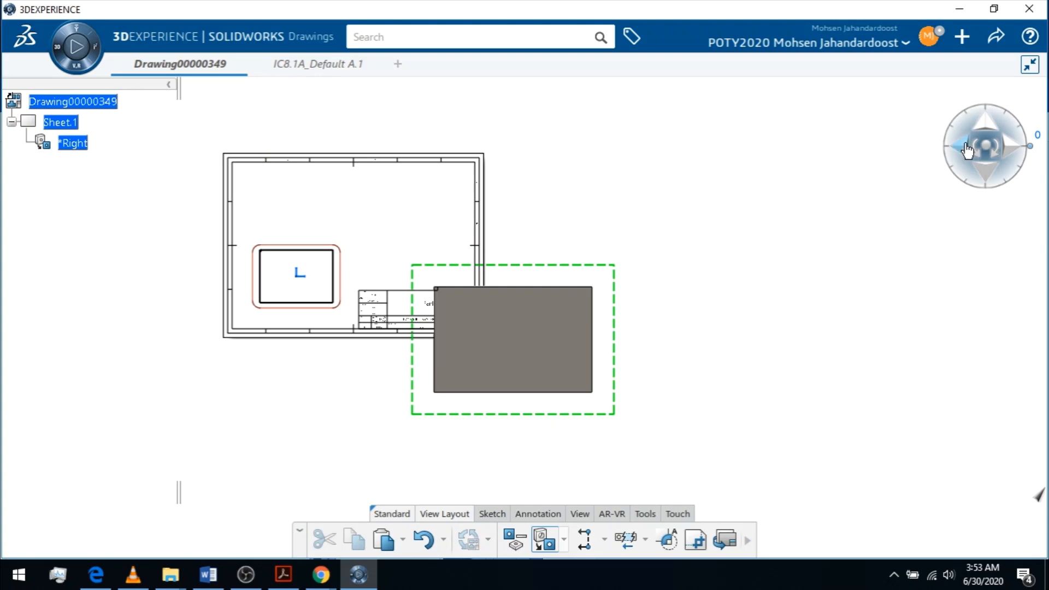
left_click(1011, 147)
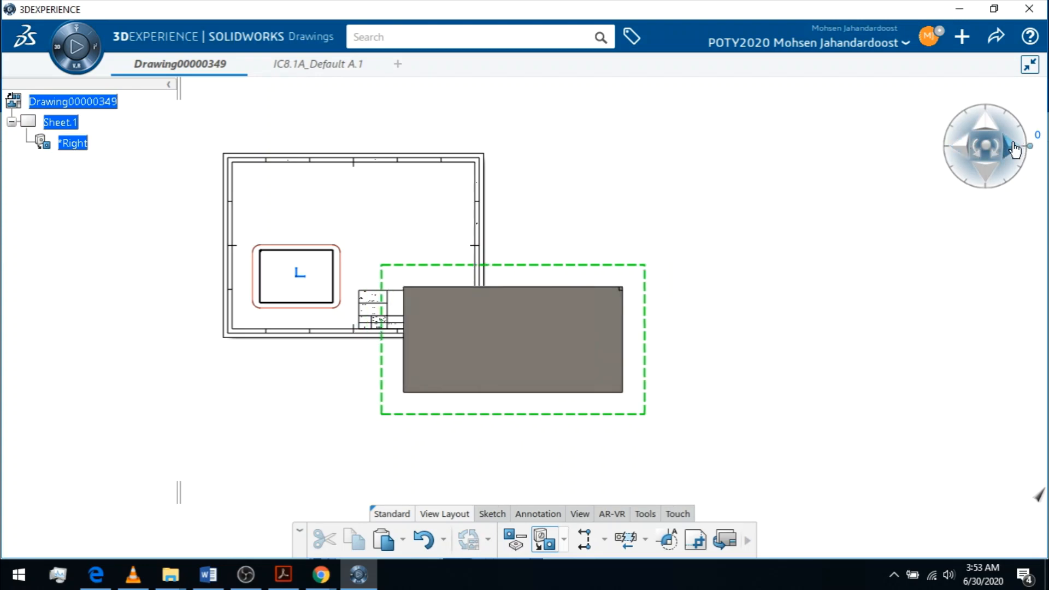
left_click(1013, 149)
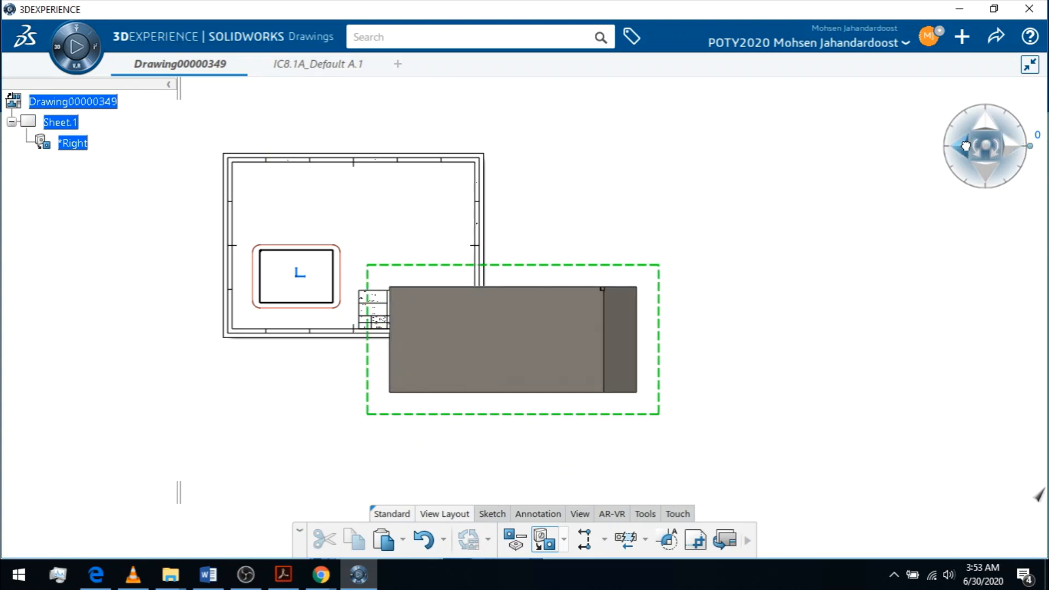
left_click(1013, 151)
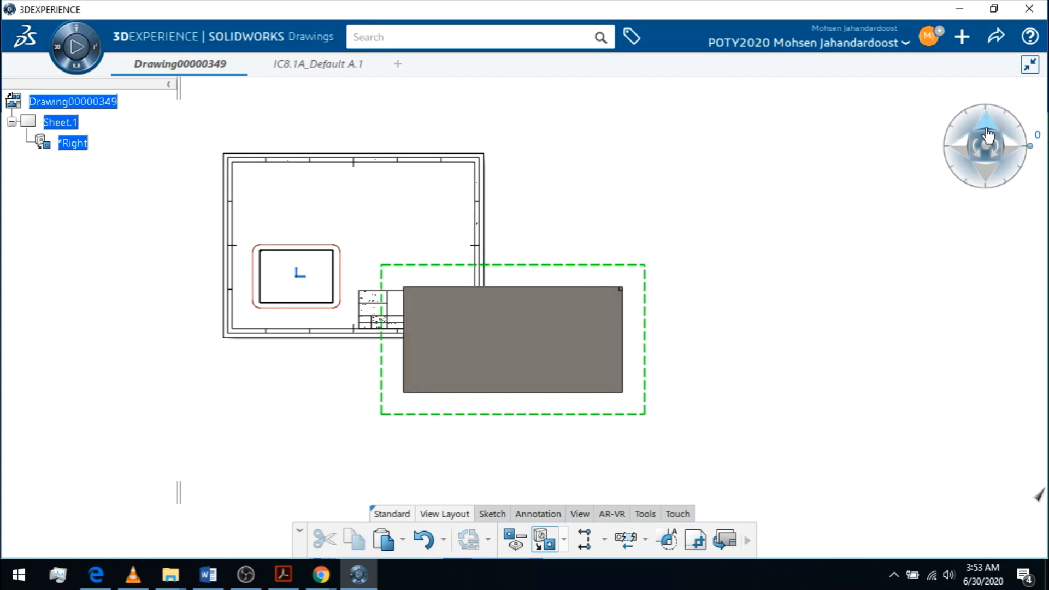
left_click(987, 133)
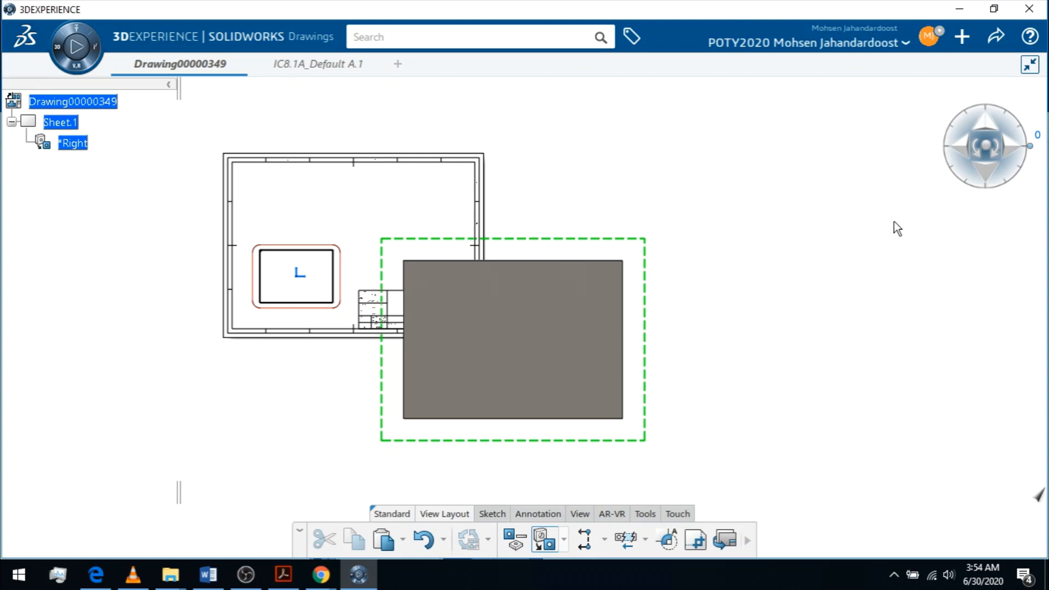
left_click(986, 172)
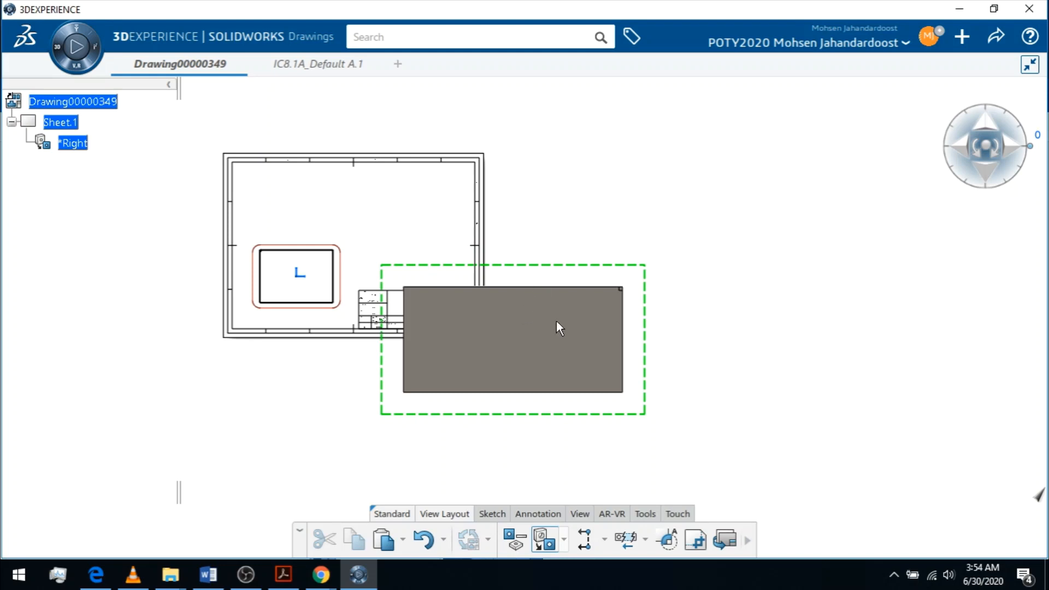
Flip the preview to the side face and back, and generate the front-face view at 0 degrees.
left_click(960, 146)
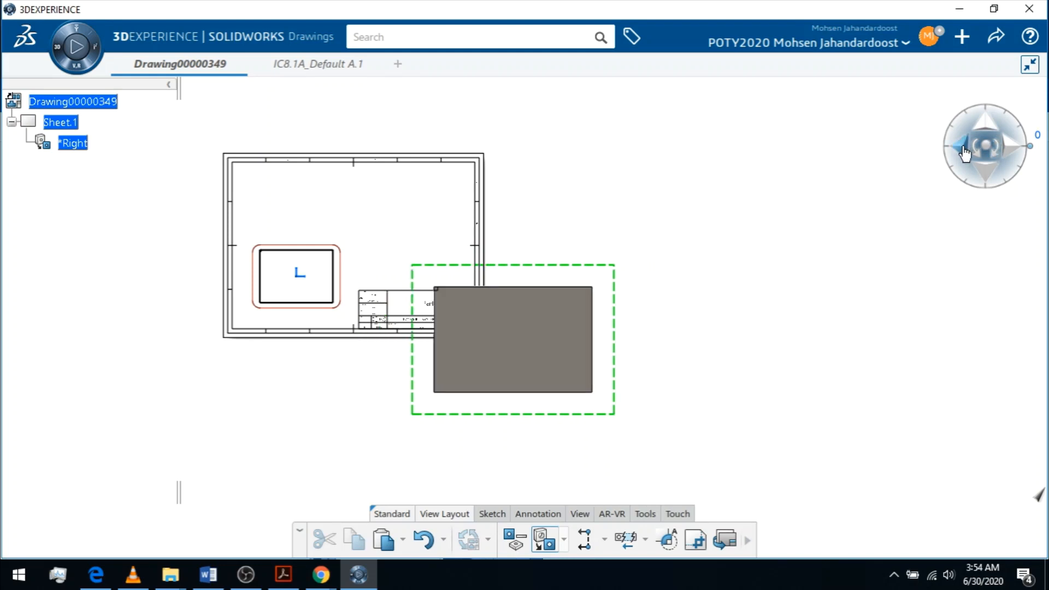
left_click(1016, 146)
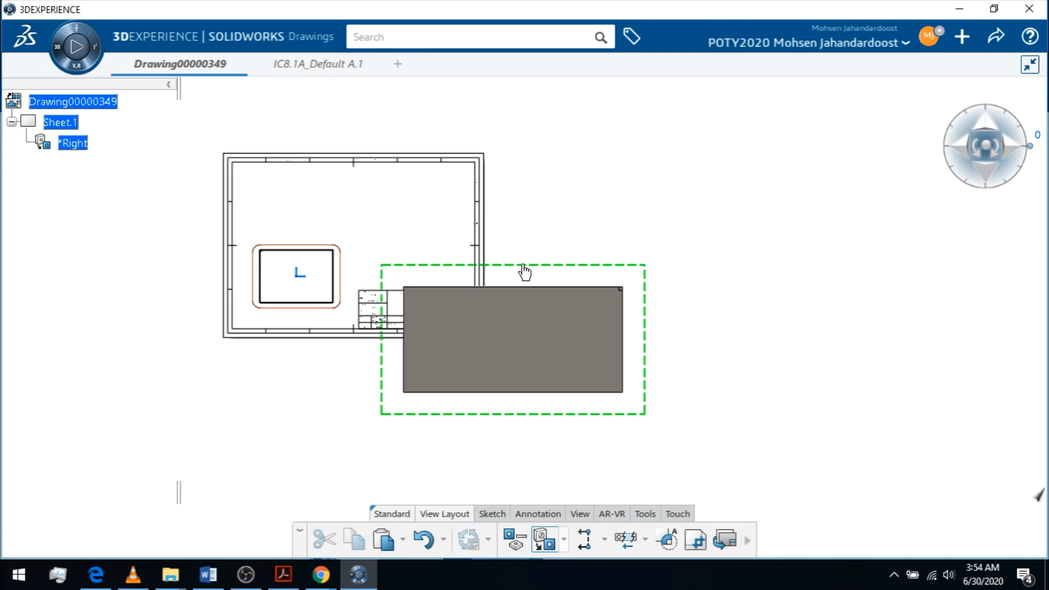
left_click(986, 151)
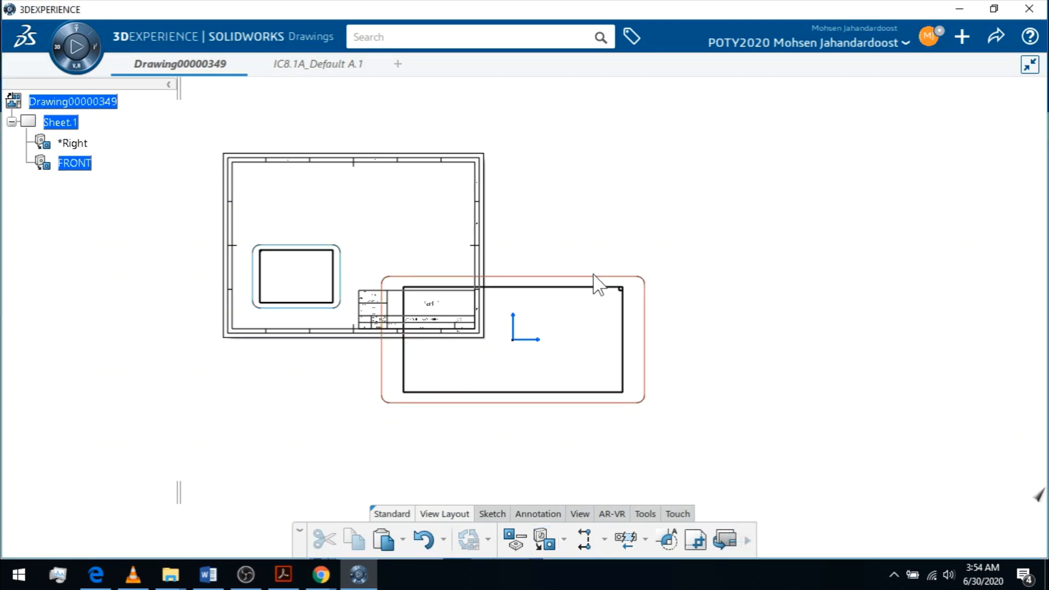
Scale the front view to the standard scale 1:3 and move it onto the sheet above the *Right view.
left_click_drag(594, 276, 629, 222)
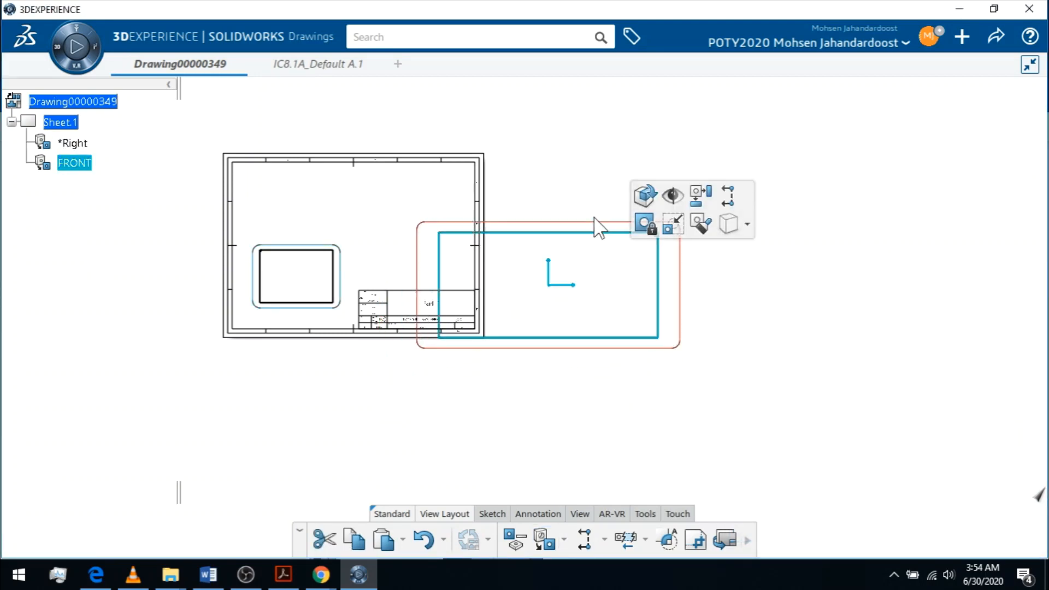
left_click(673, 224)
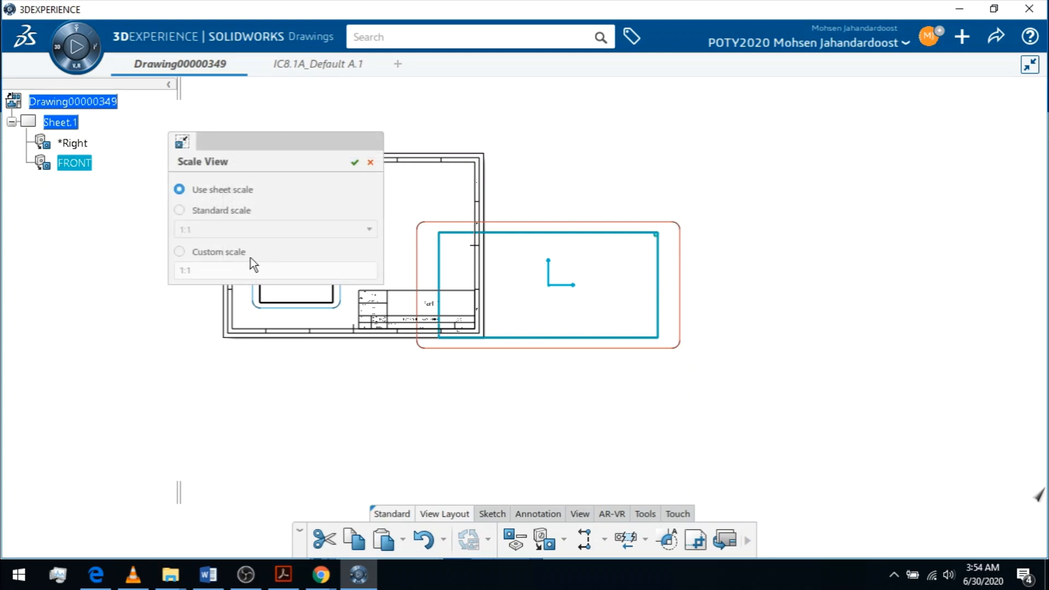
left_click(191, 208)
left_click(189, 228)
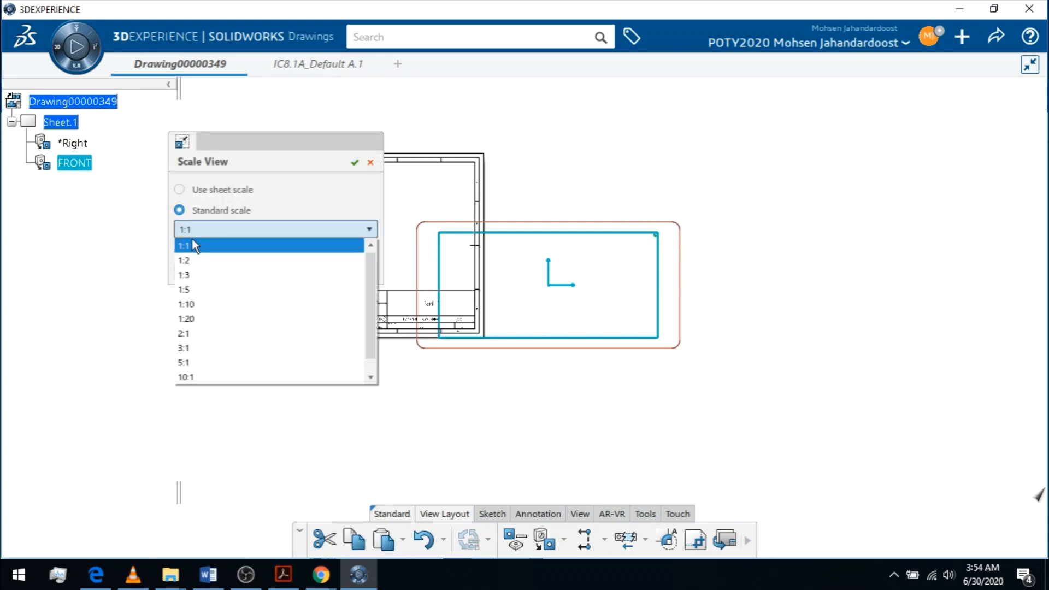
left_click(199, 273)
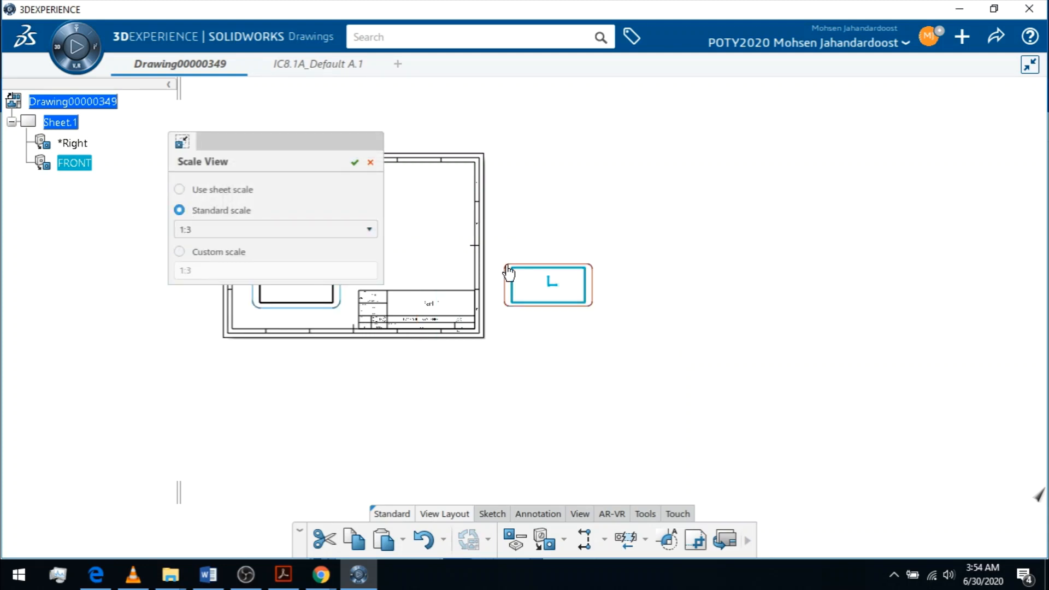
left_click(360, 164)
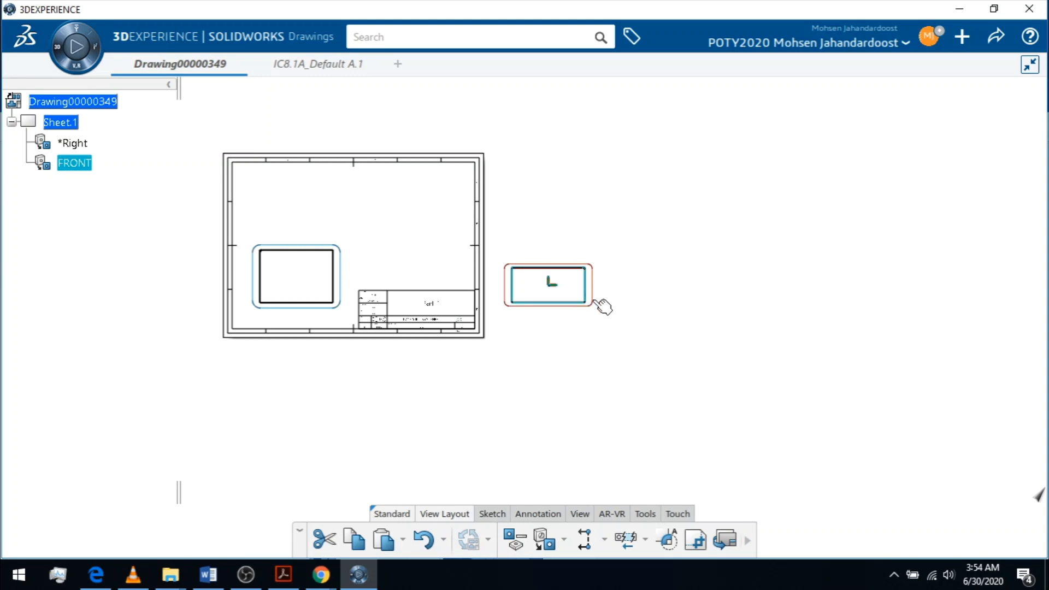
left_click_drag(592, 295, 341, 231)
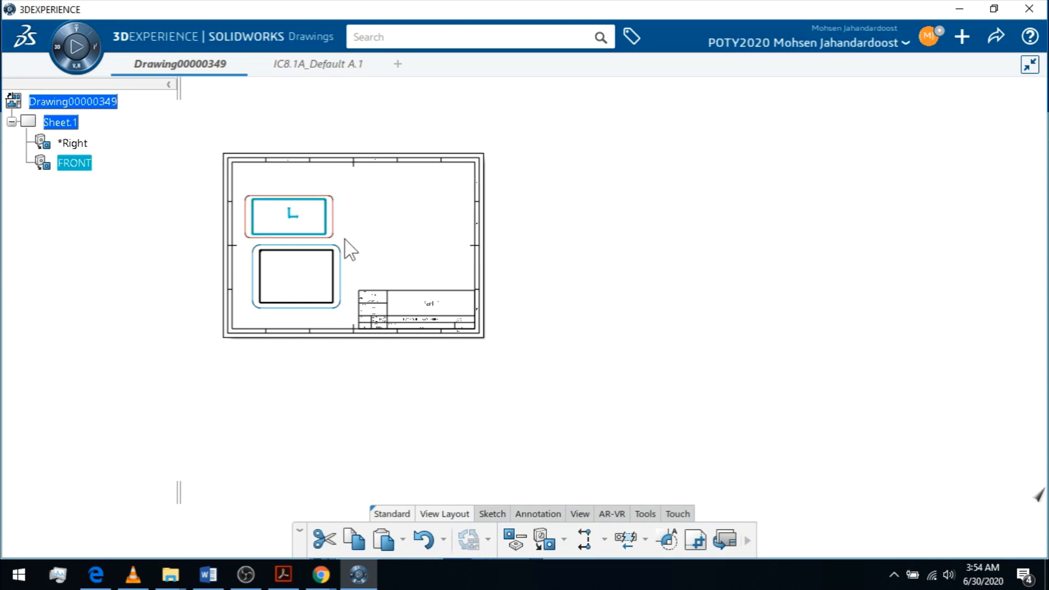
Delete the *Right view and move the remaining front view slightly down on the sheet.
scroll(412, 218, "up", 3)
middle_click_drag(410, 187, 622, 313)
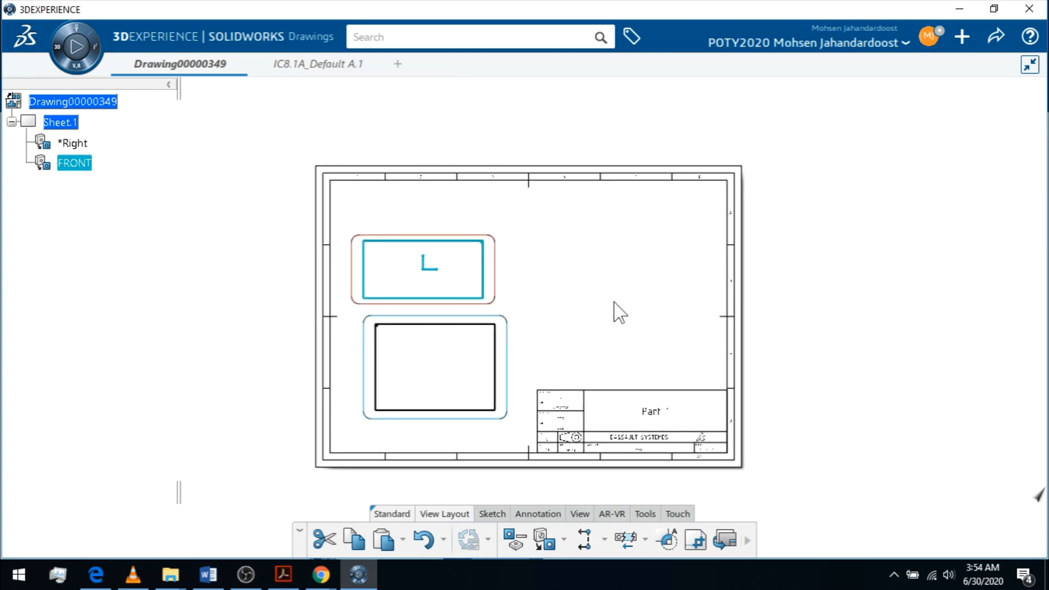
scroll(614, 295, "up", 2)
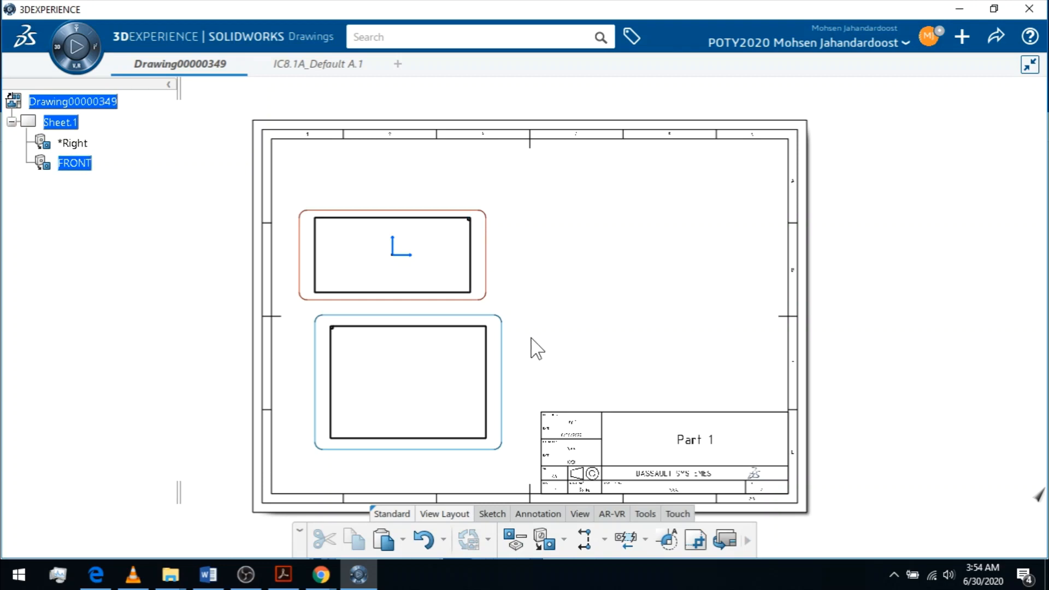
left_click(495, 322)
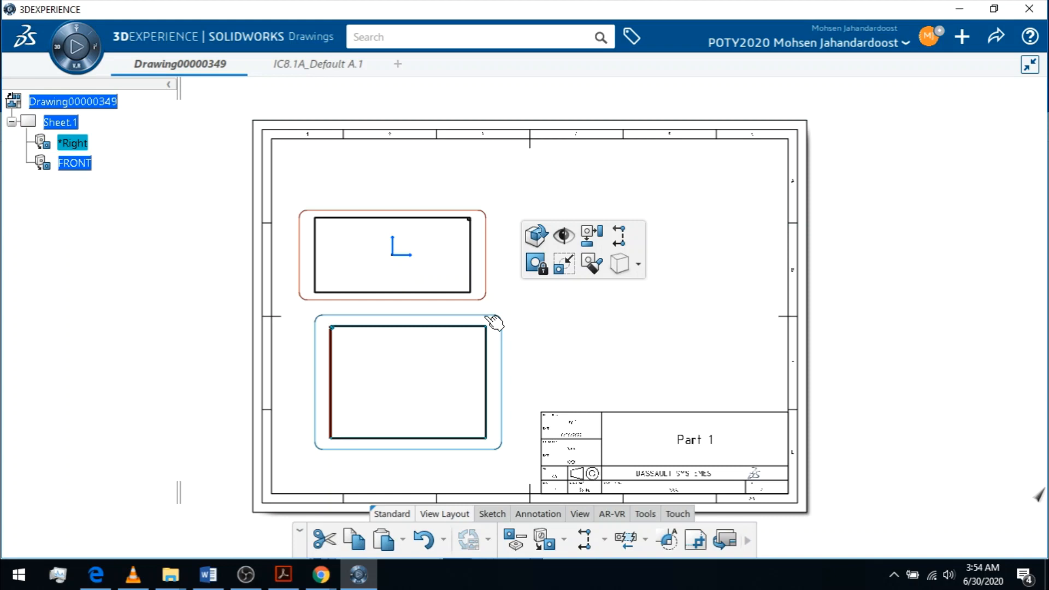
key("Delete")
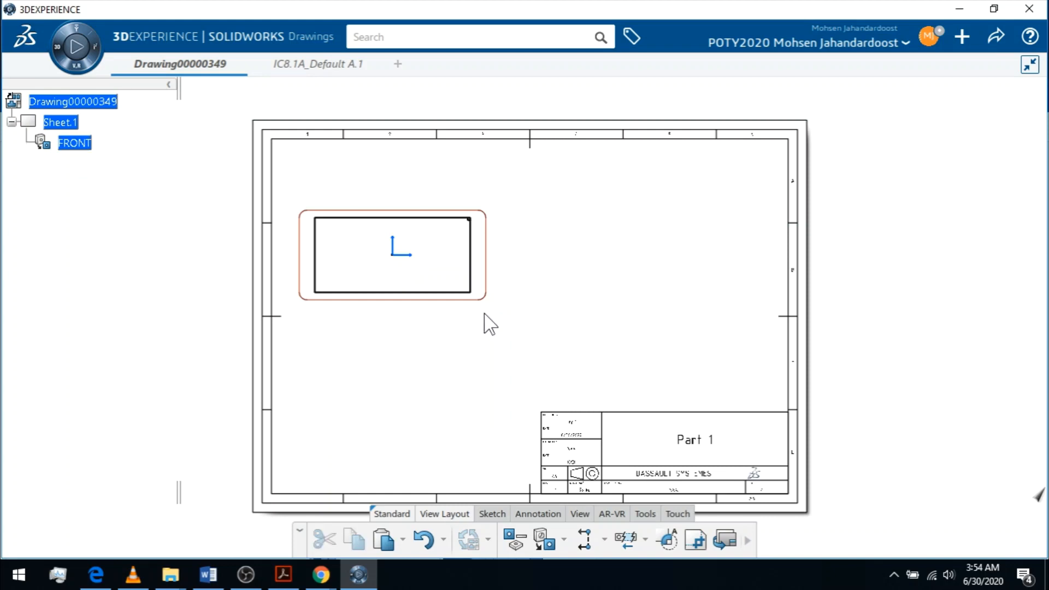
left_click(459, 224)
left_click_drag(459, 224, 462, 269)
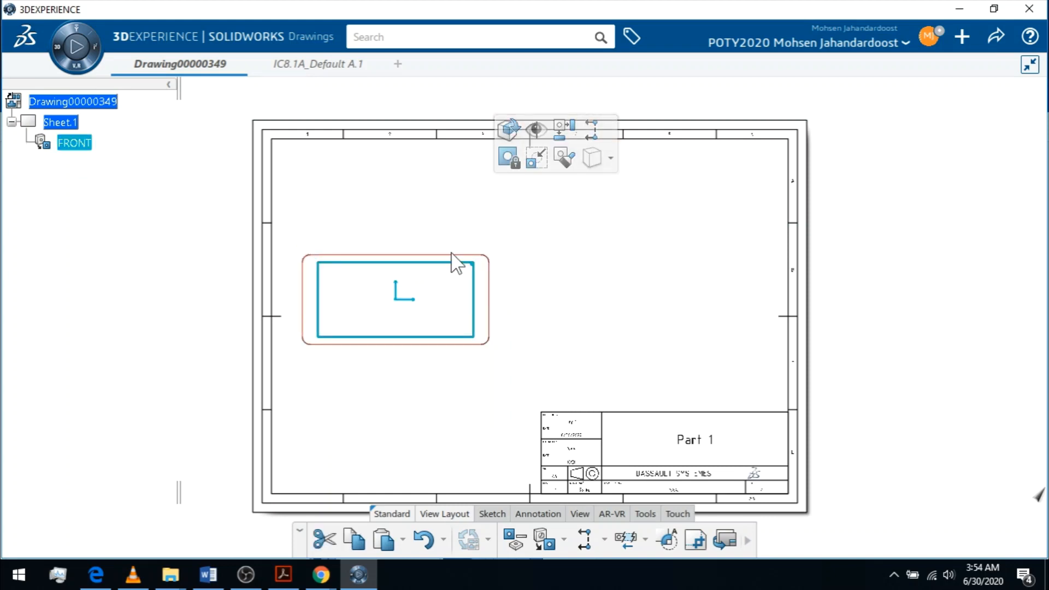
Create a relative-to-model view of the box's narrow side face, keeping its rotation at 0 degrees.
left_click(545, 543)
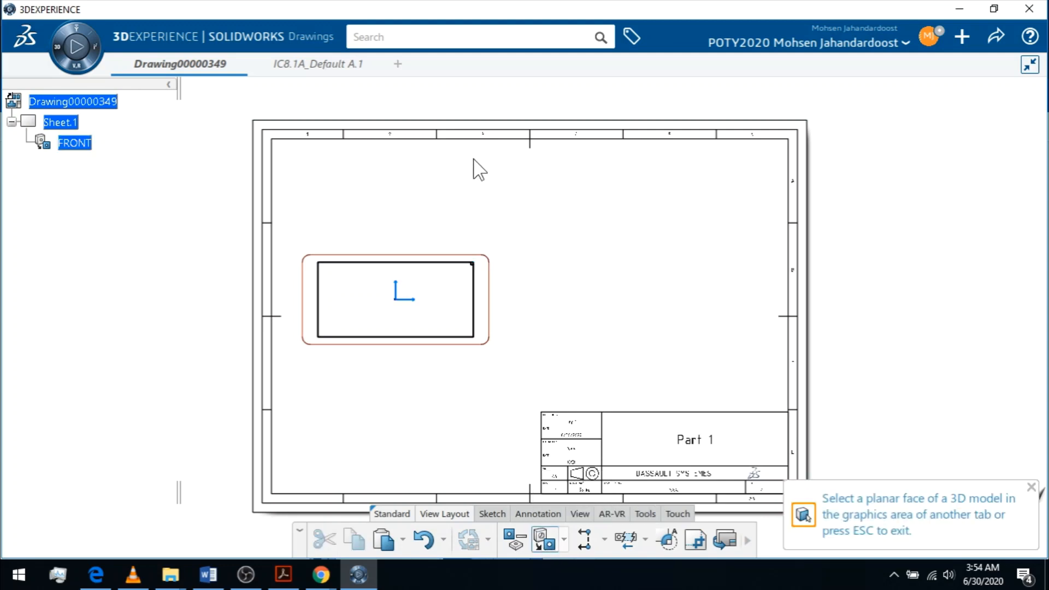
left_click(309, 65)
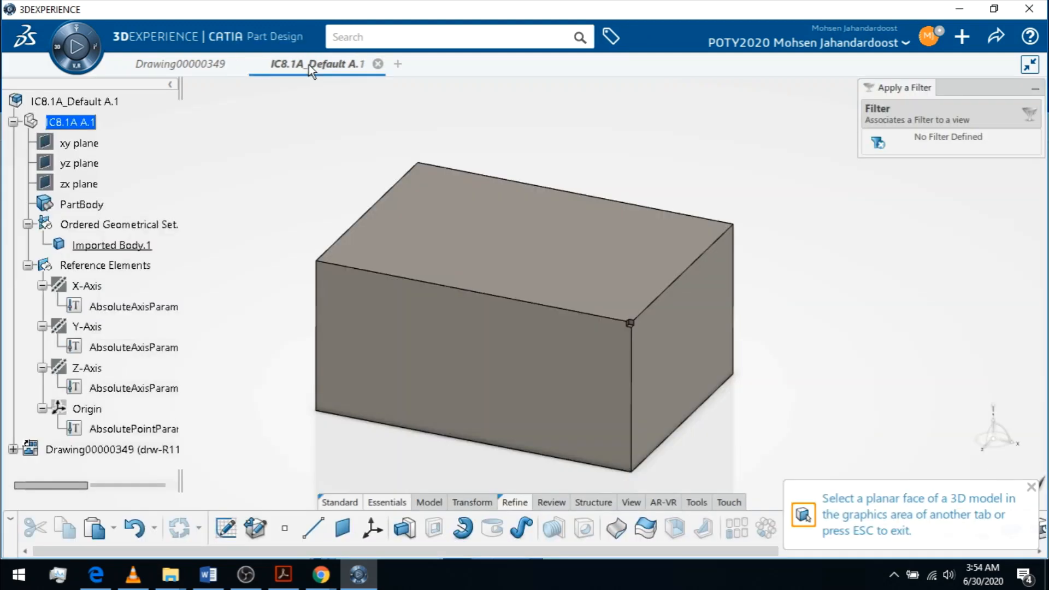
left_click(695, 357)
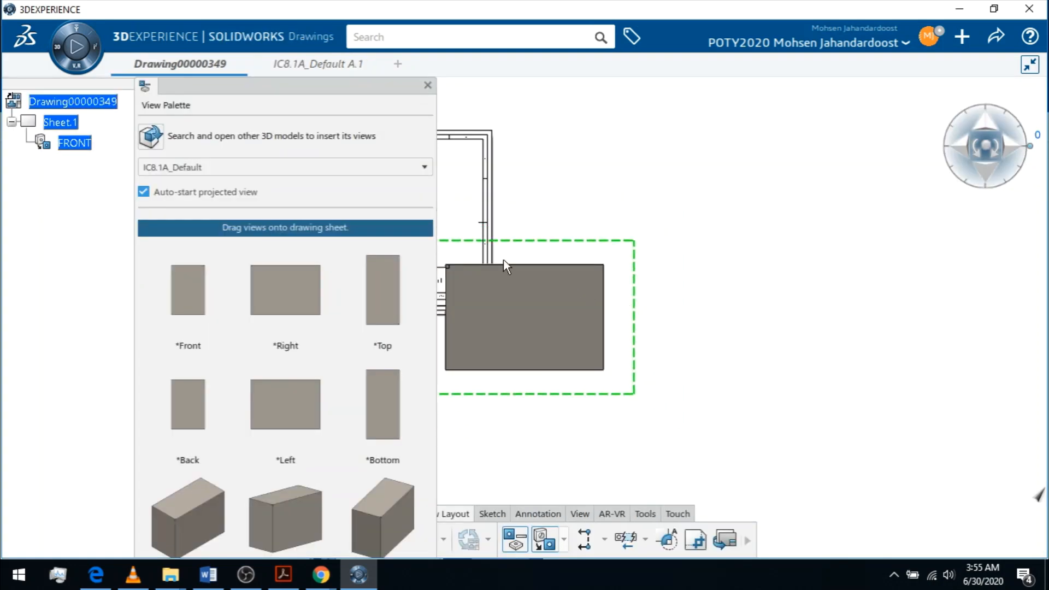
left_click(427, 86)
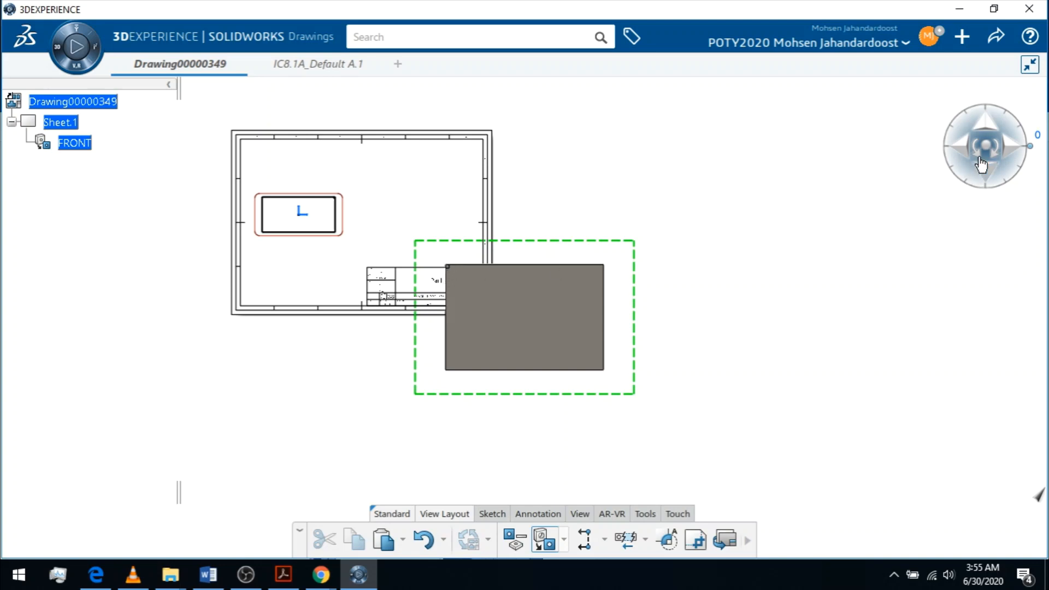
left_click_drag(993, 164, 986, 162)
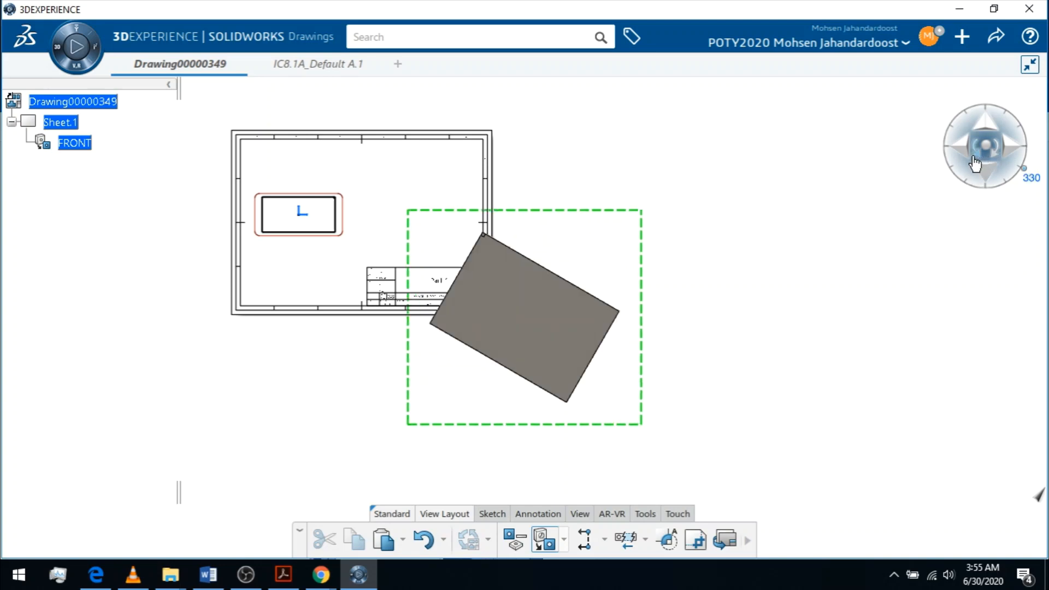
left_click(976, 156)
left_click(986, 155)
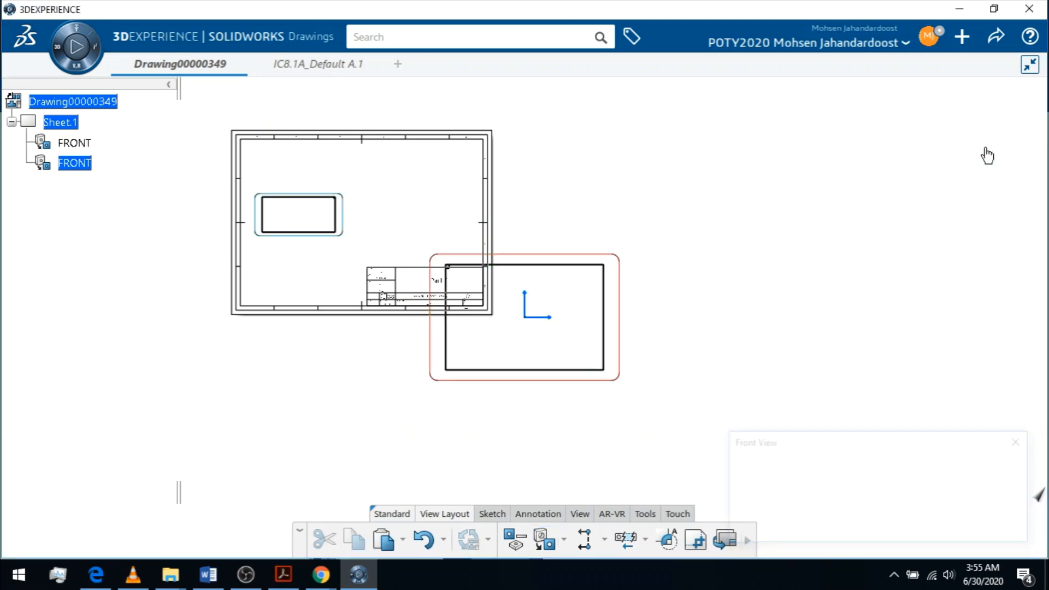
Scale the new side-face view to the standard scale 1:3 and move it onto the sheet directly above the first view.
left_click(582, 260)
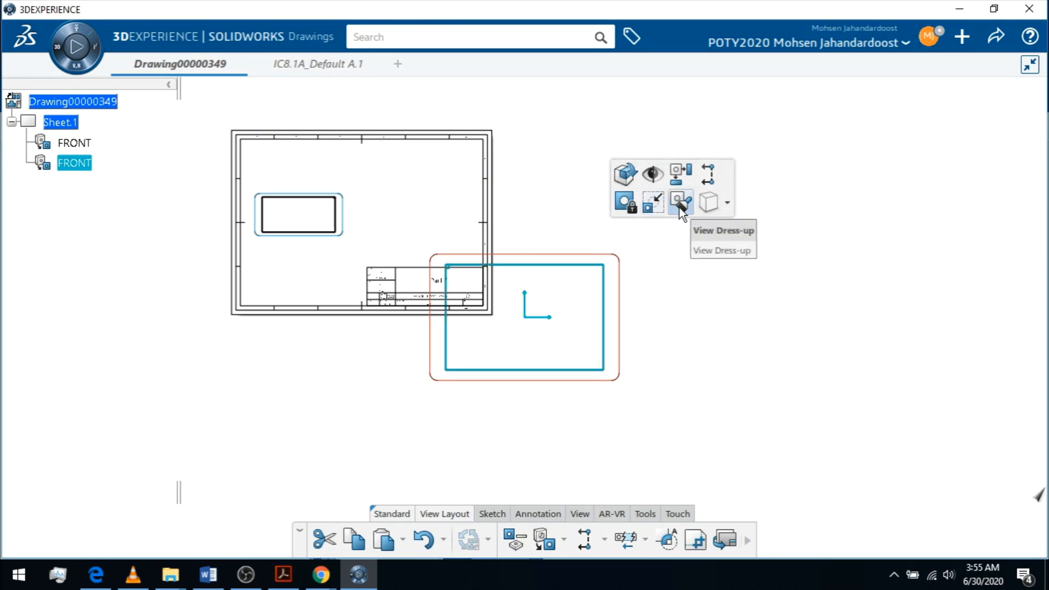
left_click(653, 202)
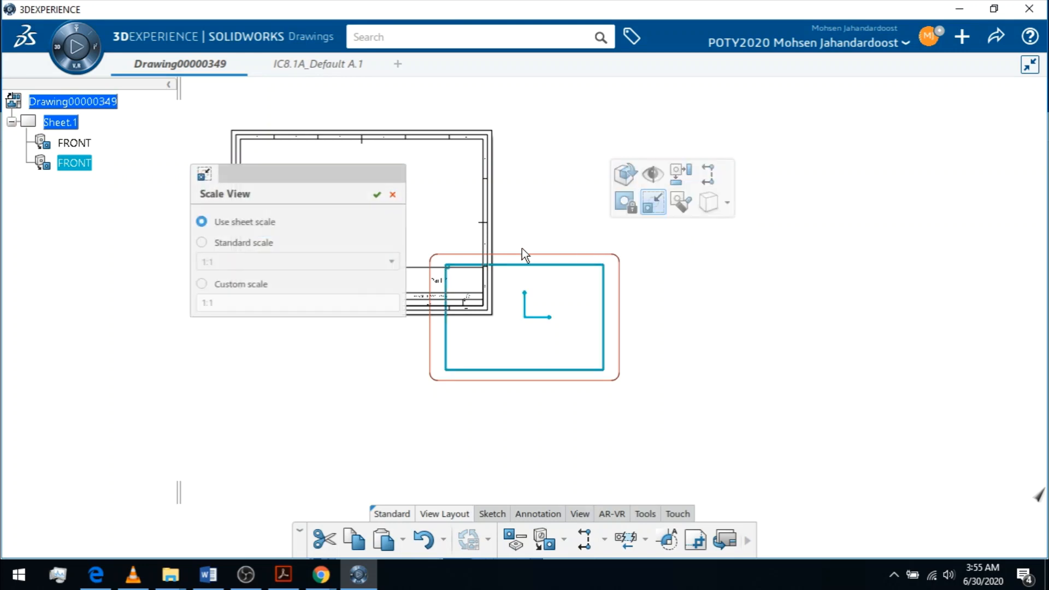
left_click(261, 247)
left_click(261, 260)
left_click(260, 309)
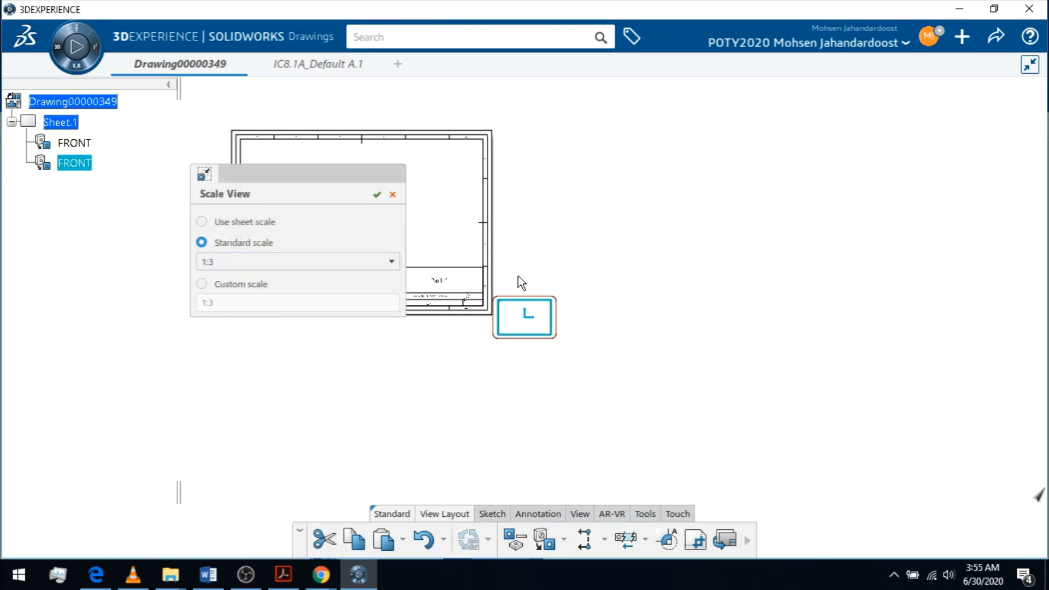
left_click(376, 195)
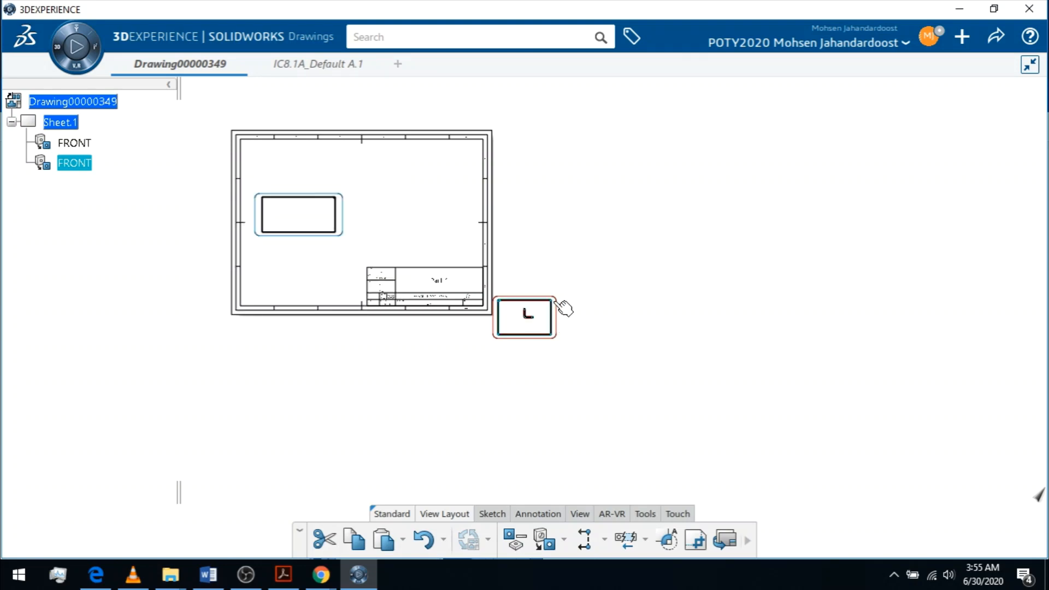
left_click_drag(562, 300, 339, 150)
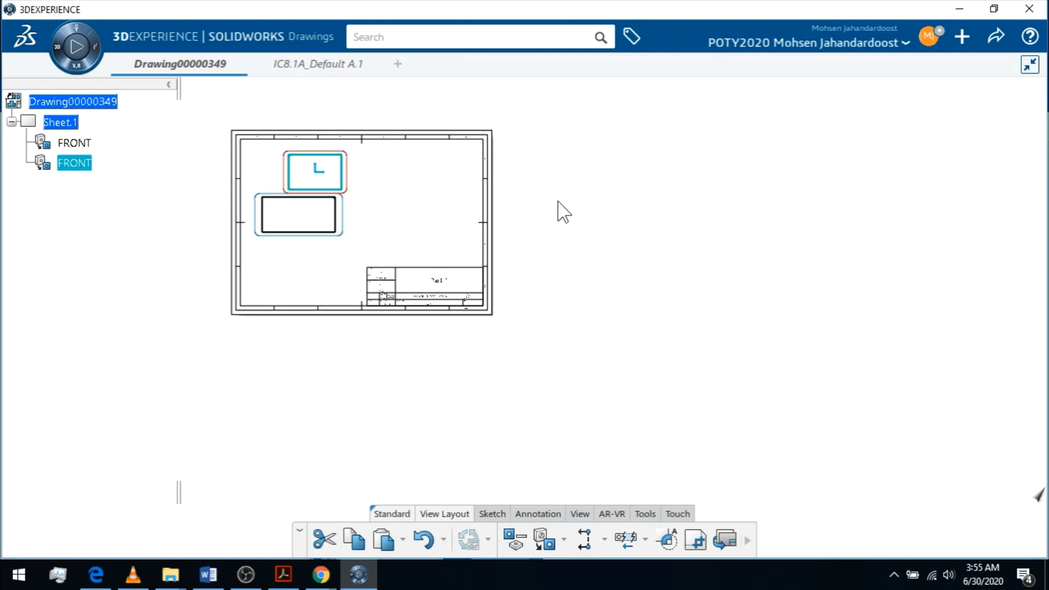
Start an isometric view of the IC8.1A_Default box and move its preview to the empty area right of the sheet.
scroll(559, 201, "up", 3)
middle_click_drag(544, 158, 762, 396)
scroll(626, 347, "up", 3)
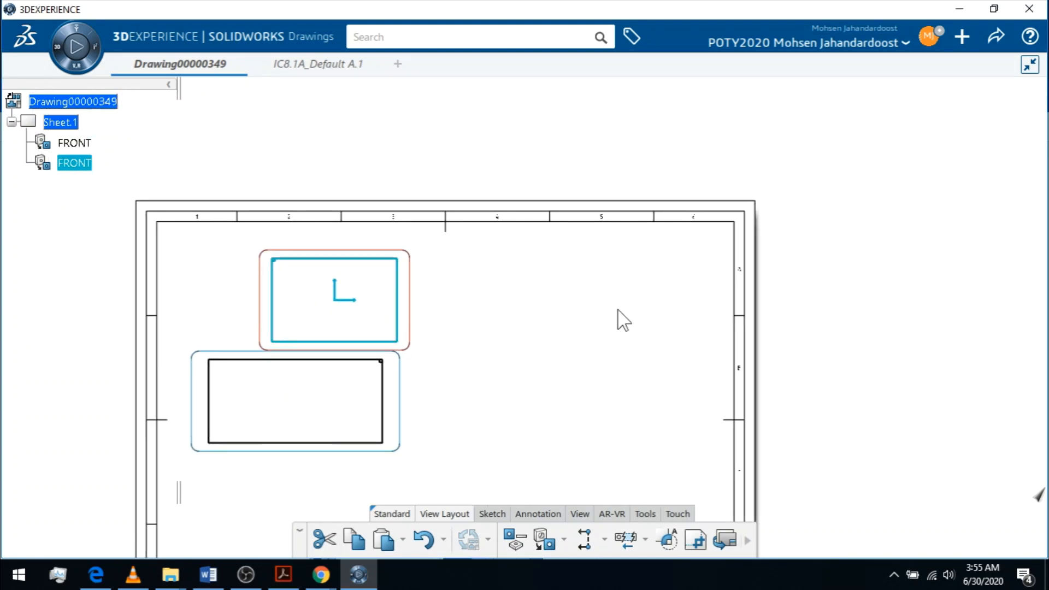
middle_click_drag(616, 277, 616, 211)
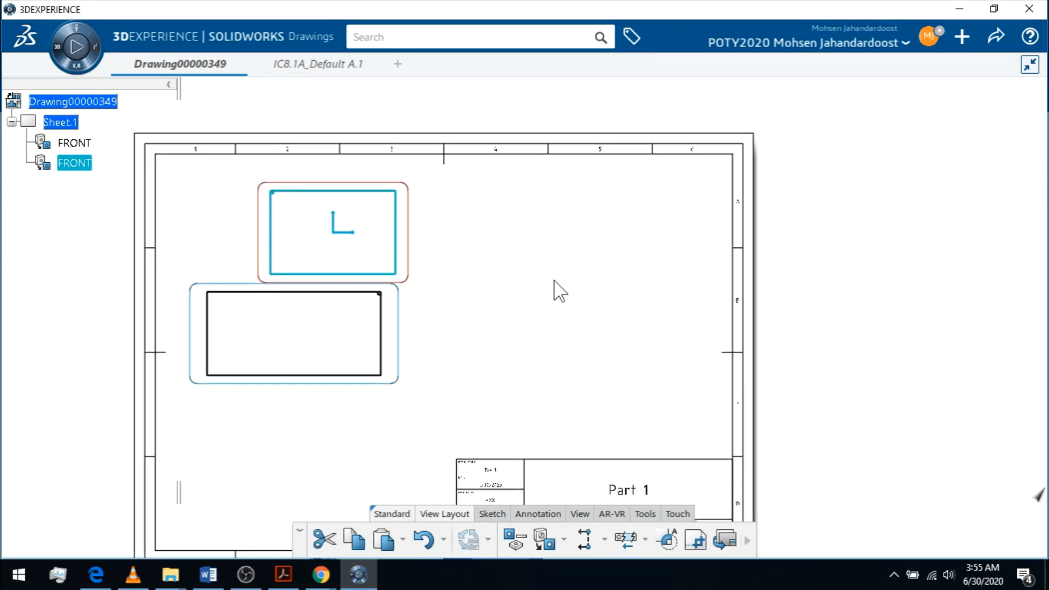
left_click(563, 539)
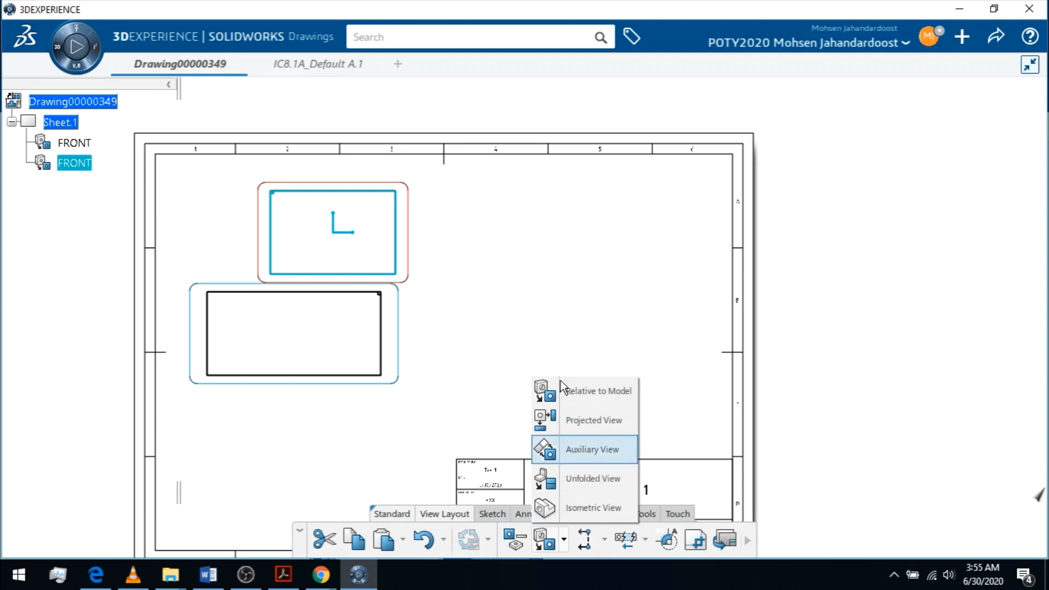
left_click(575, 517)
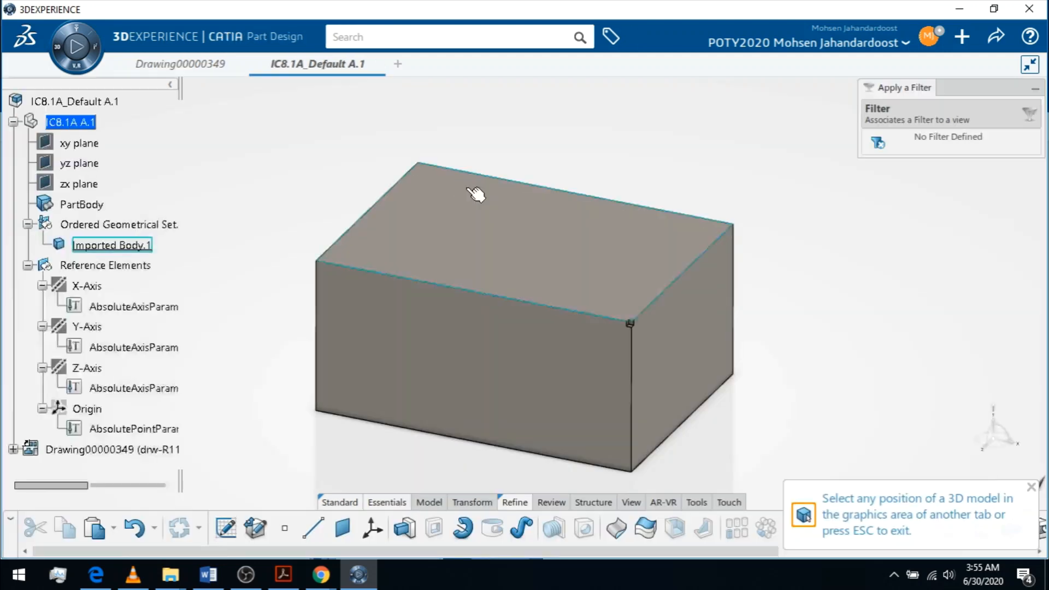
left_click(550, 375)
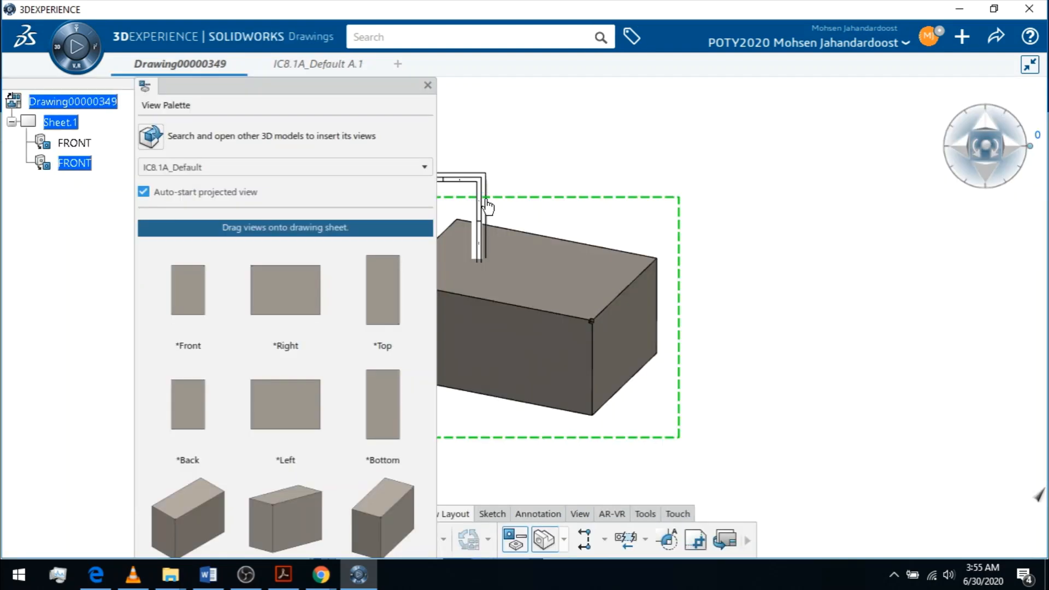
left_click(428, 86)
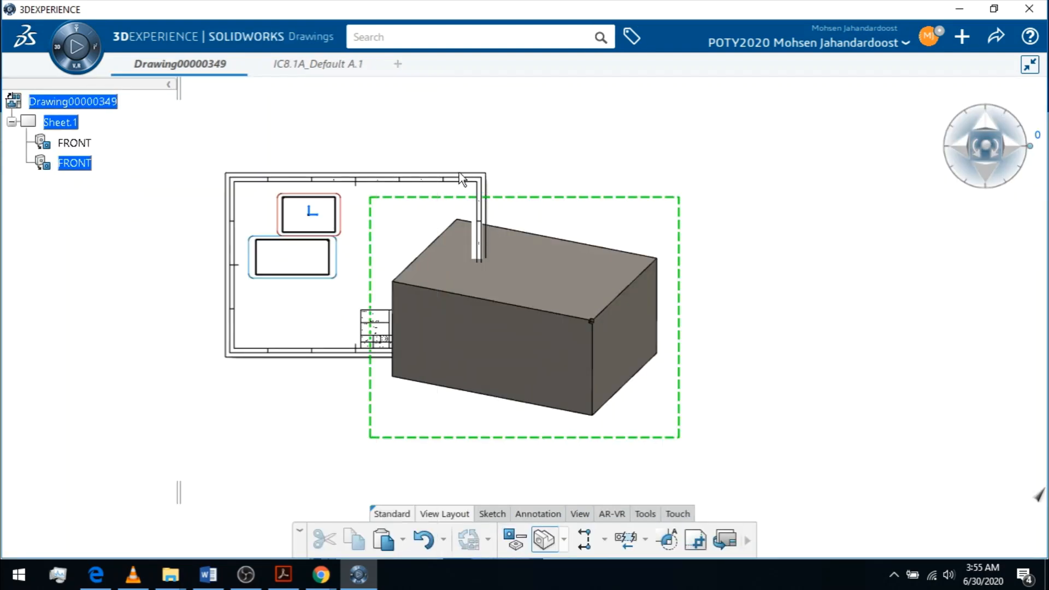
left_click_drag(599, 207, 707, 156)
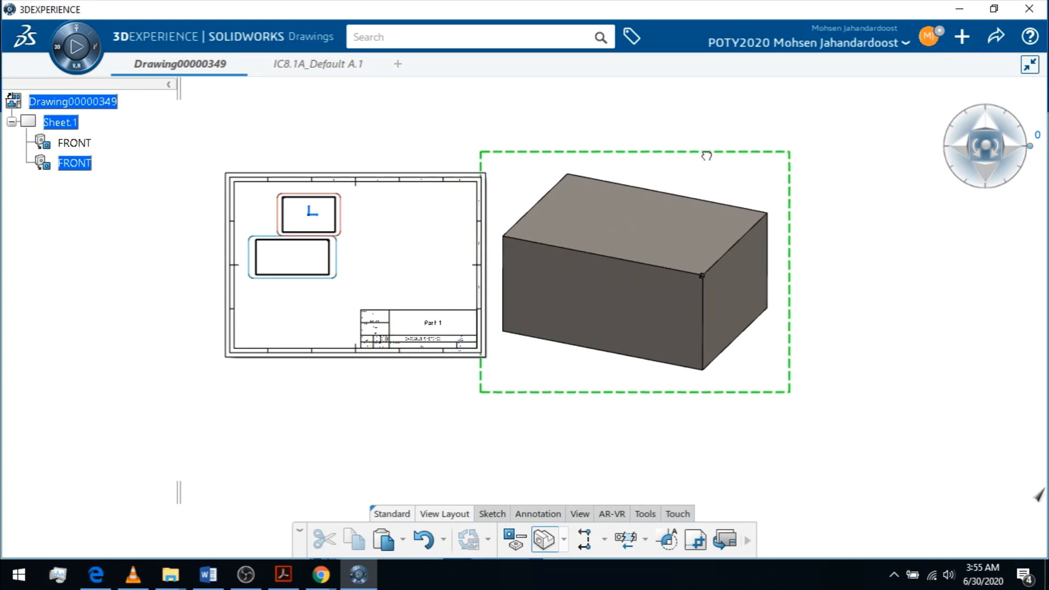
Try rotating the isometric preview in plane to 30 and 330 degrees, and return it to 0.
left_click(979, 160)
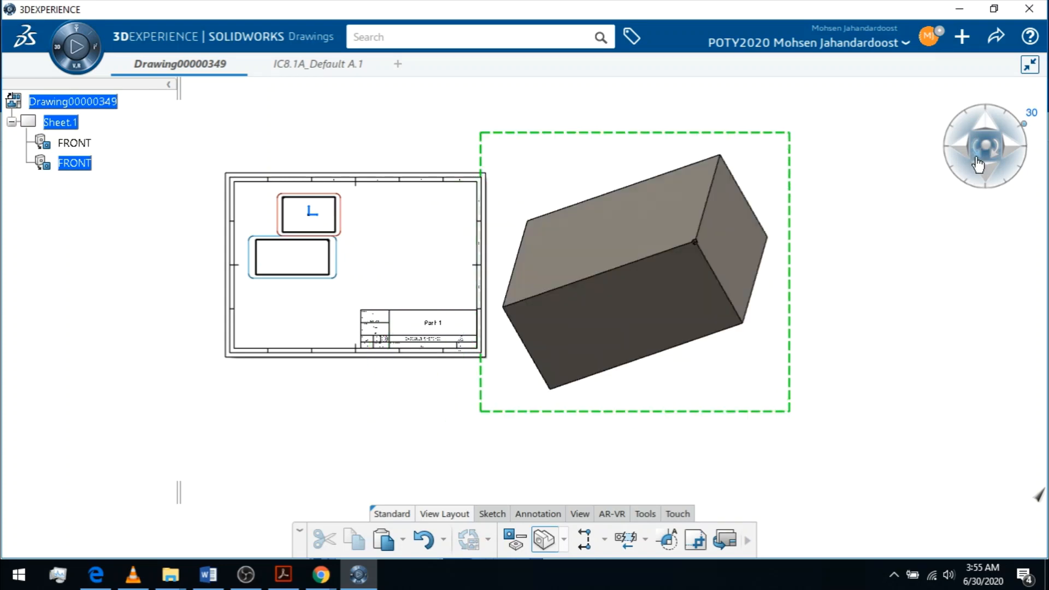
left_click(989, 162)
left_click(985, 159)
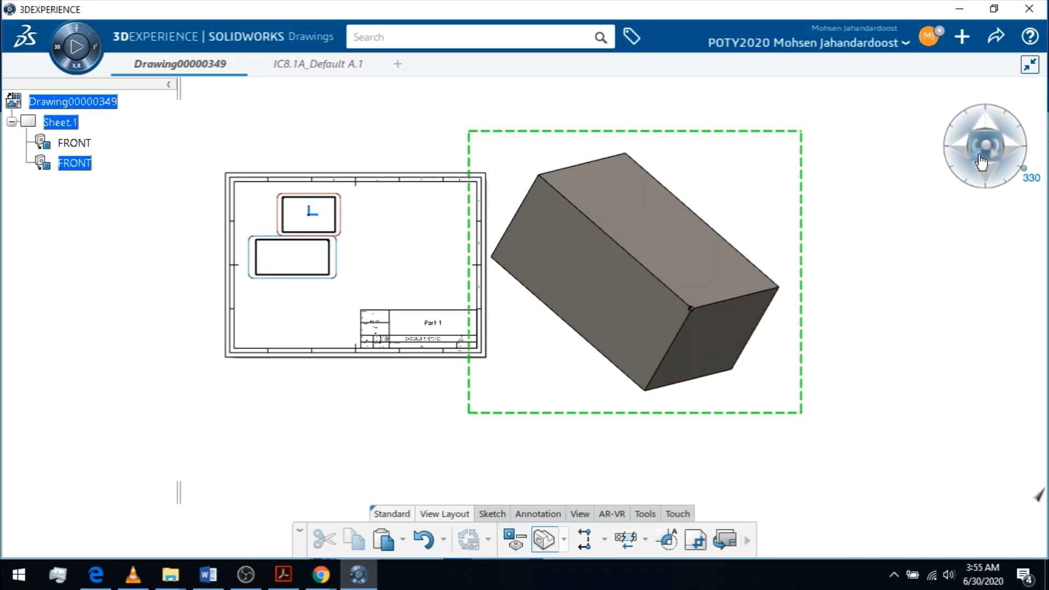
left_click(981, 161)
Try turning the isometric preview sideways and tilting it vertically, and return it to its initial orientation.
left_click(974, 150)
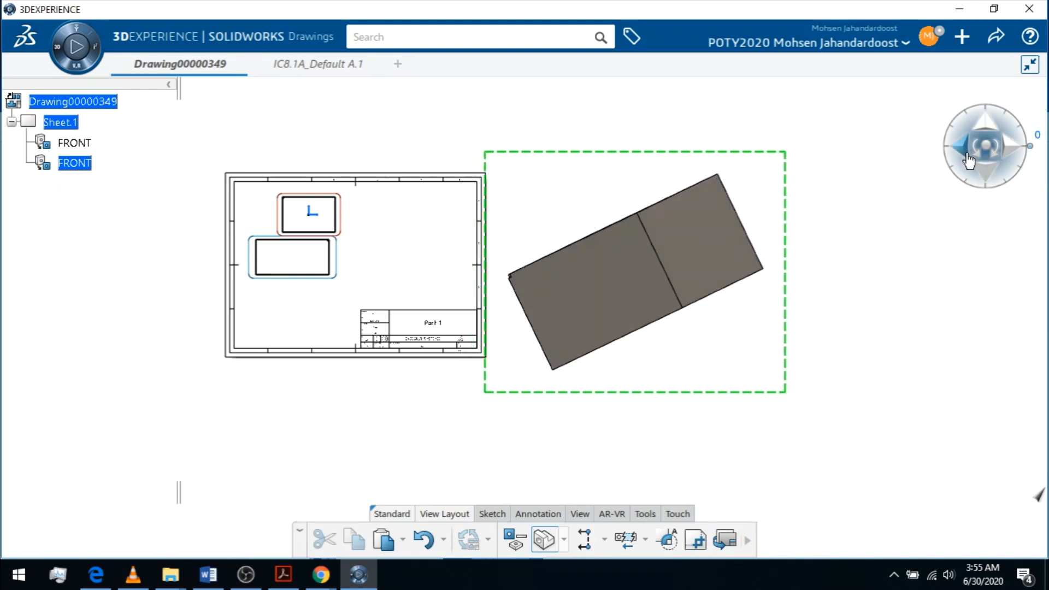
left_click(1004, 162)
left_click(985, 130)
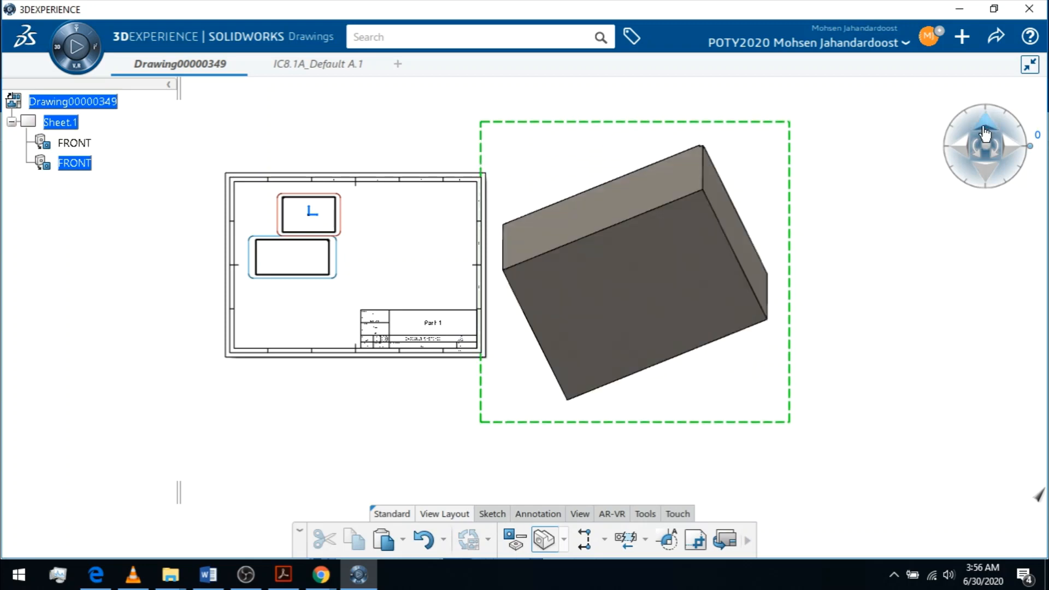
left_click(985, 183)
left_click(986, 183)
left_click(986, 127)
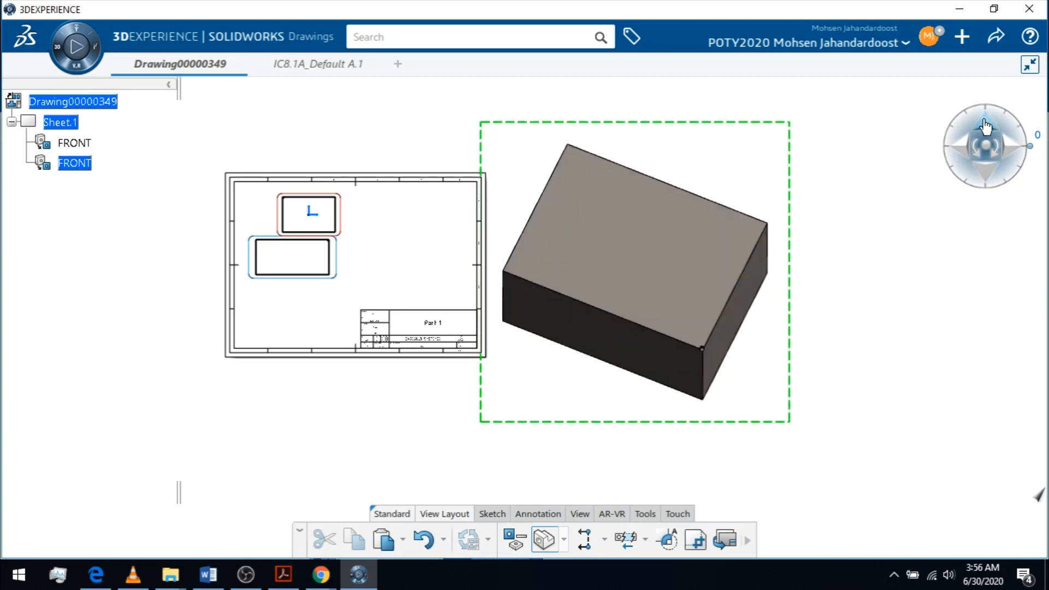
left_click(985, 126)
Generate the isometric view at 0 degrees beside the sheet and select it.
left_click(986, 149)
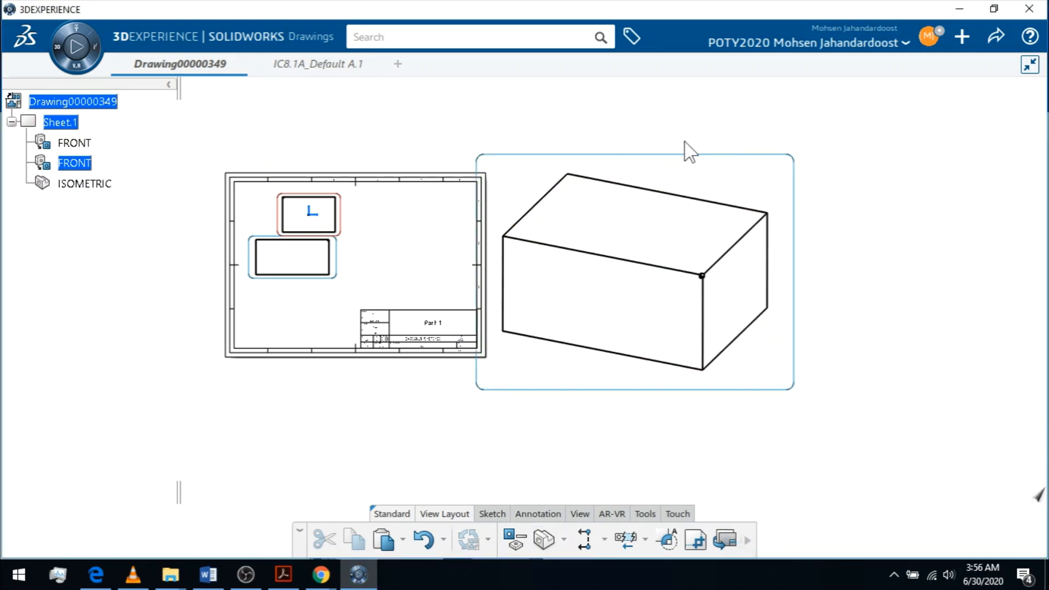
left_click(677, 158)
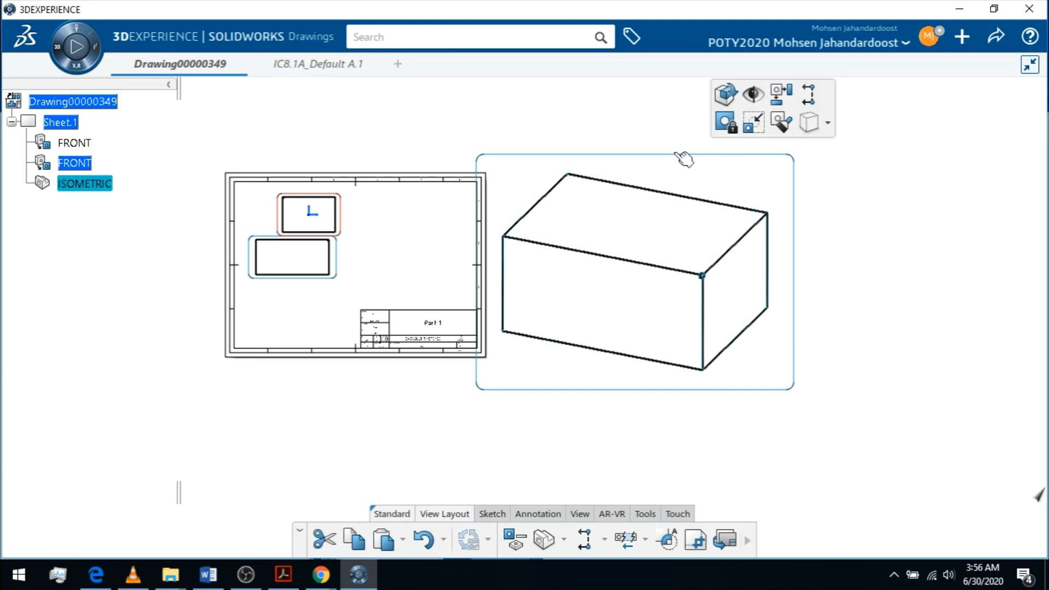
left_click(745, 124)
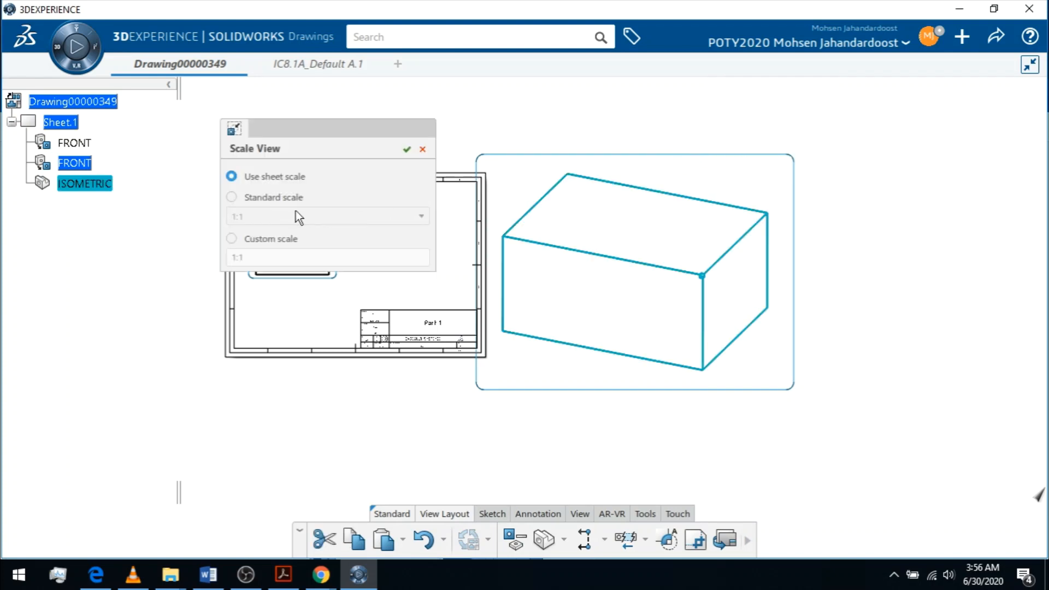
left_click(231, 197)
left_click(268, 216)
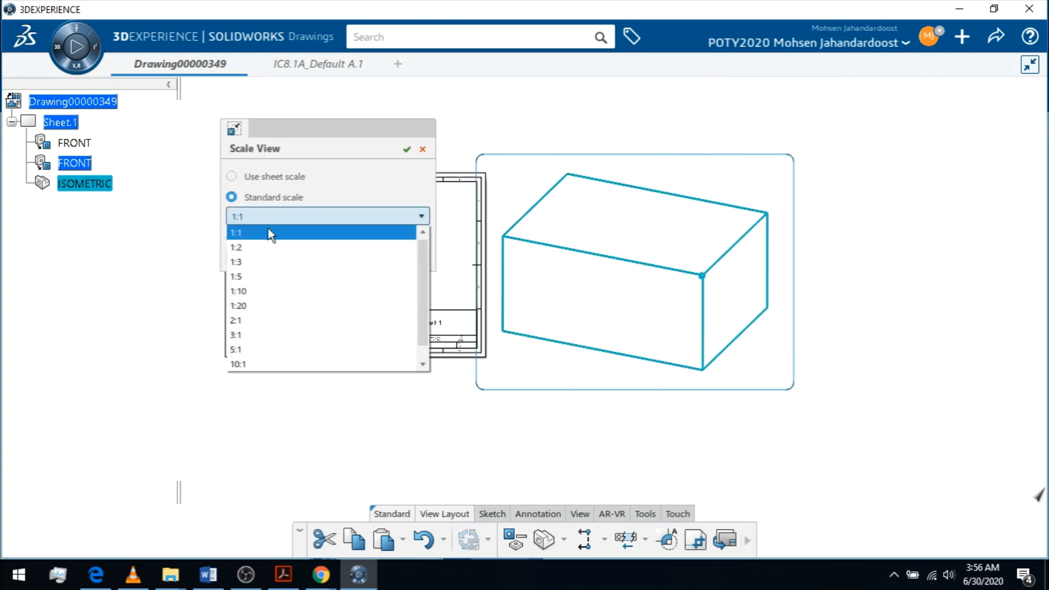
left_click(261, 262)
left_click(422, 149)
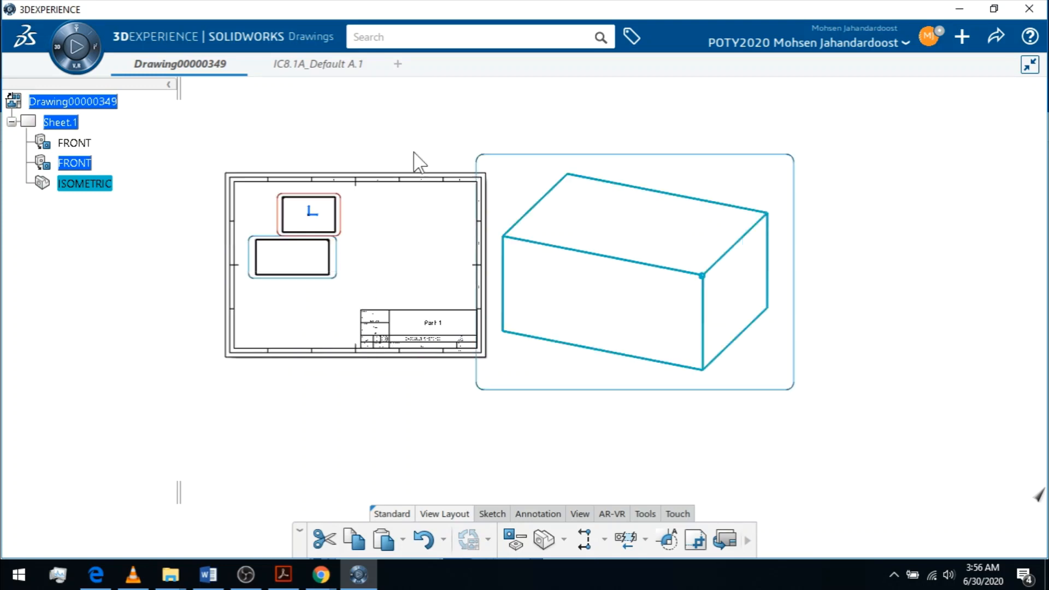
Scale the isometric view to the standard scale 1:3.
left_click(611, 154)
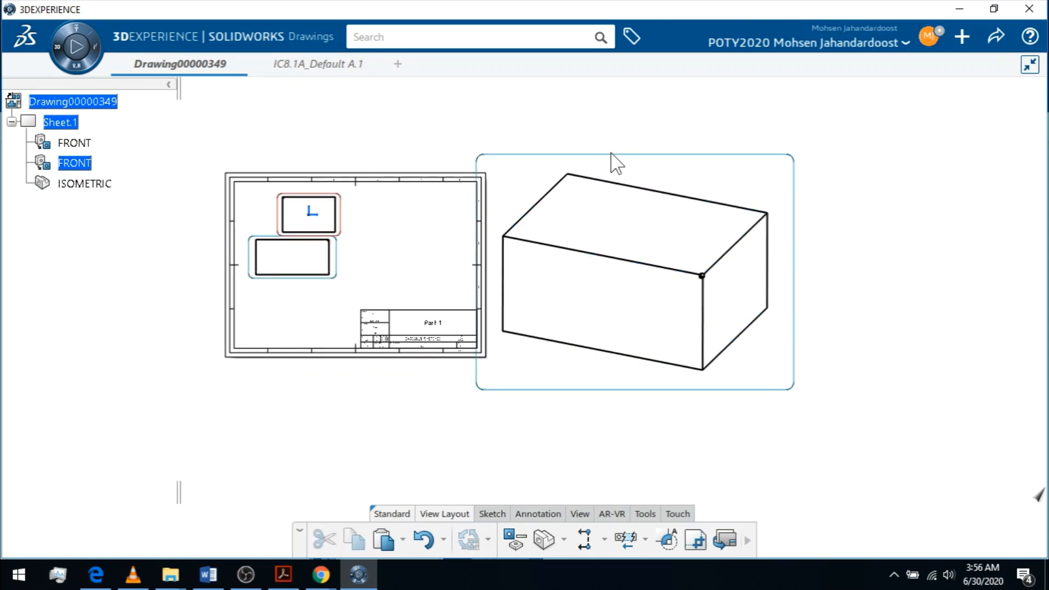
left_click(629, 156)
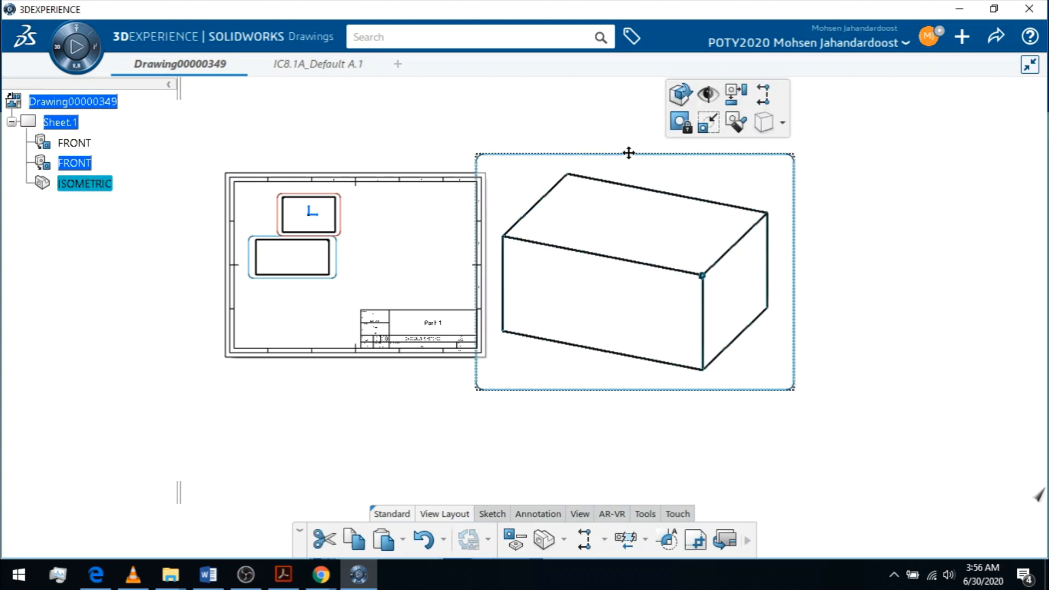
left_click(704, 121)
left_click(267, 199)
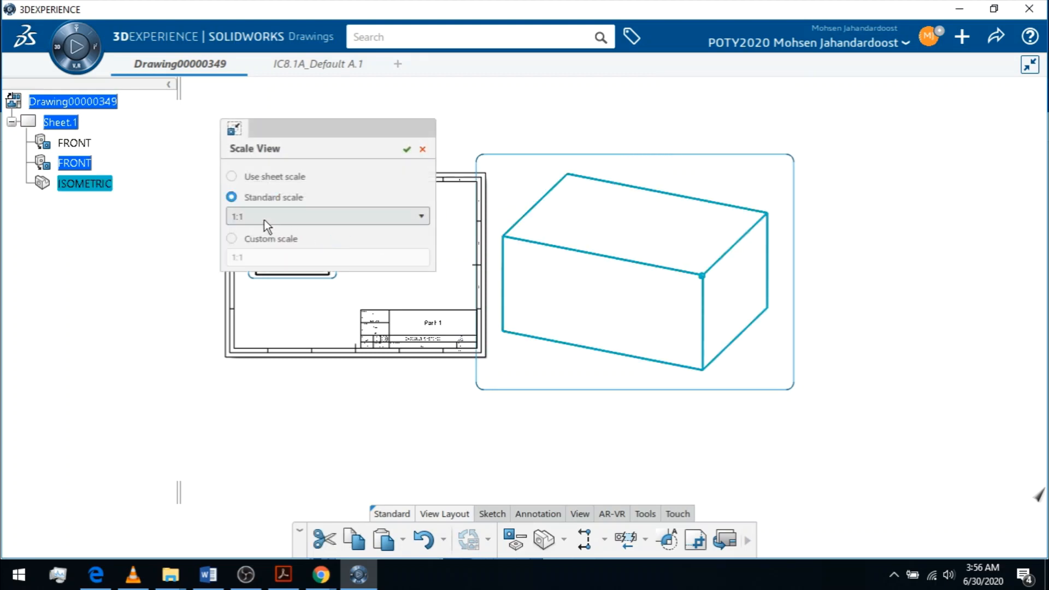
left_click(264, 220)
left_click(261, 257)
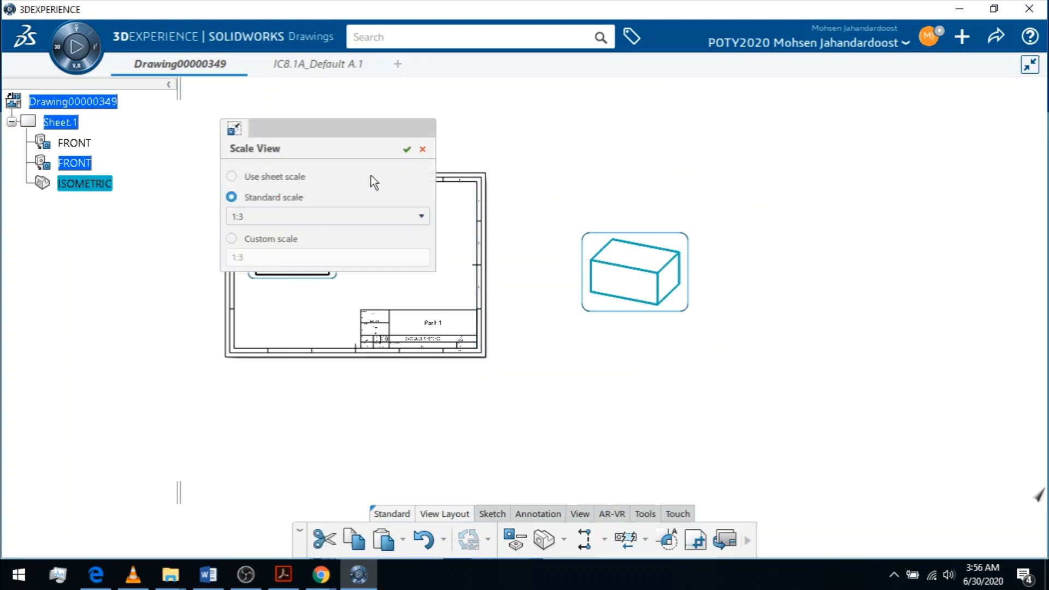
left_click(406, 150)
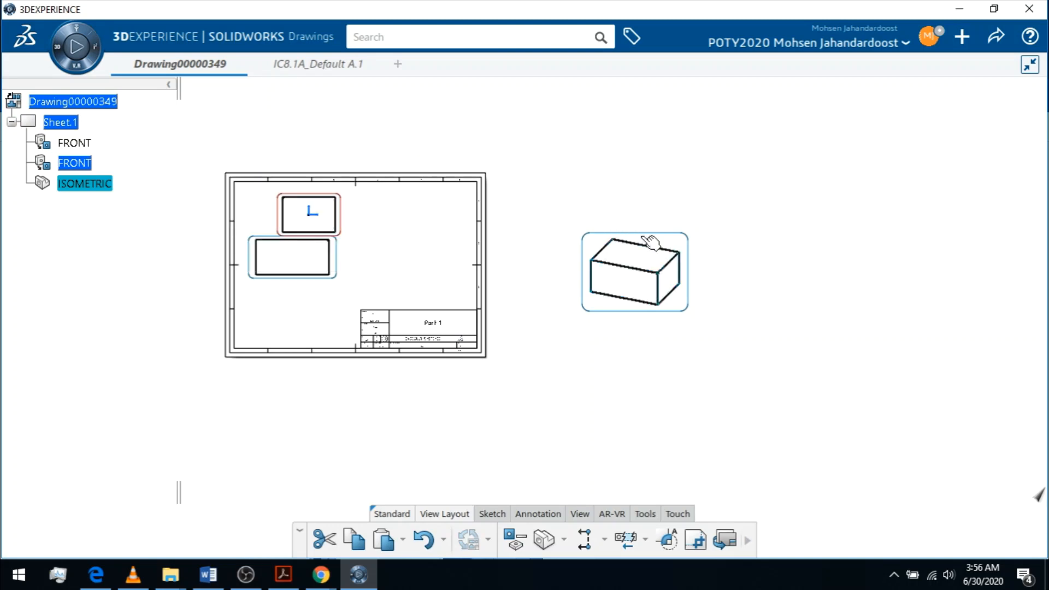
Move the isometric view onto the sheet beside the front views and spread the two front views farther apart.
left_click_drag(651, 242, 436, 201)
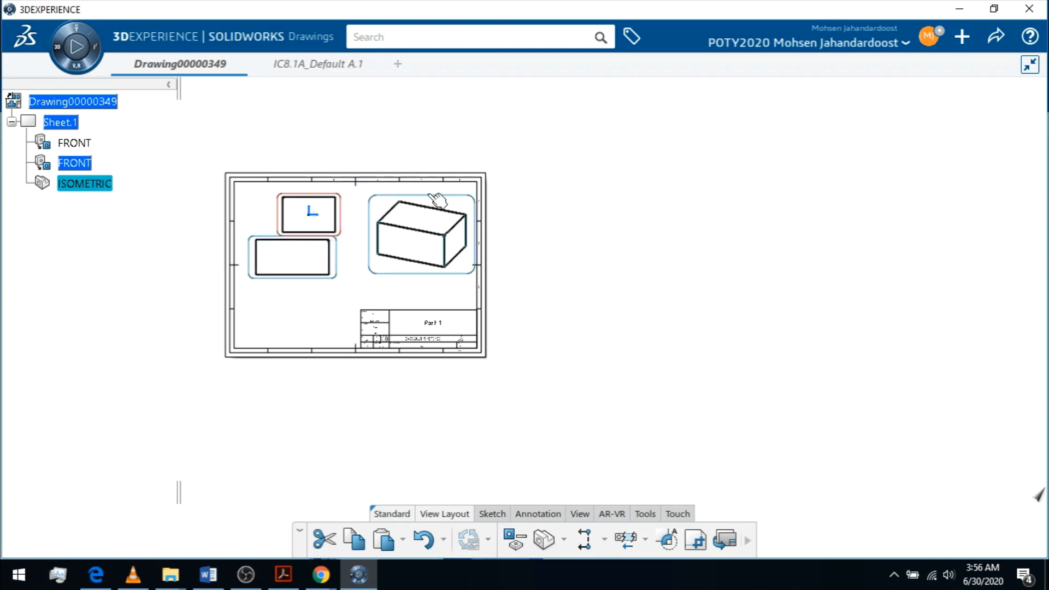
middle_click_drag(429, 225, 759, 338, "ctrl")
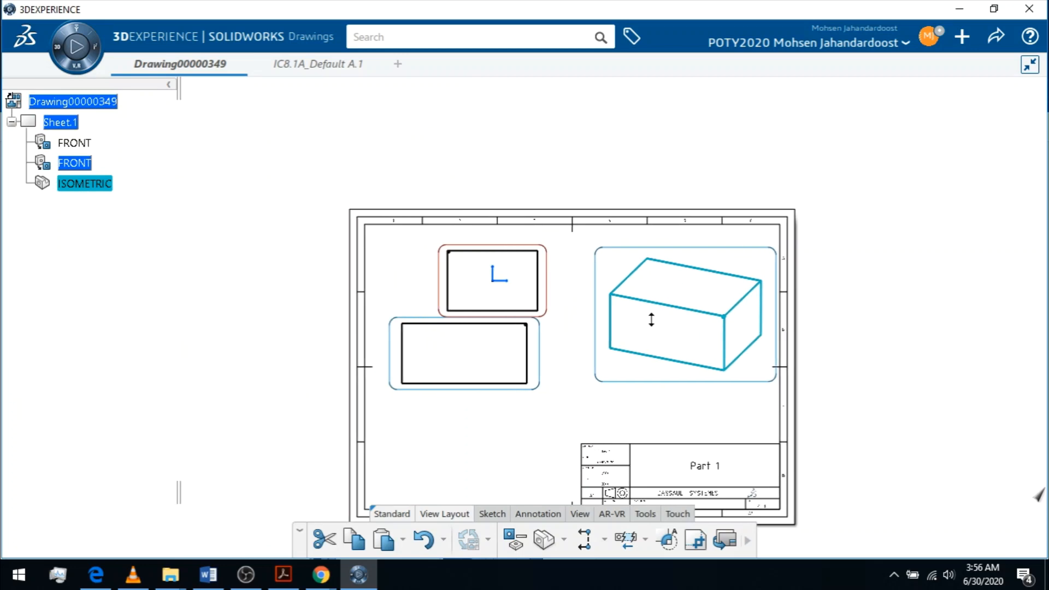
middle_click_drag(651, 319, 574, 274, "ctrl")
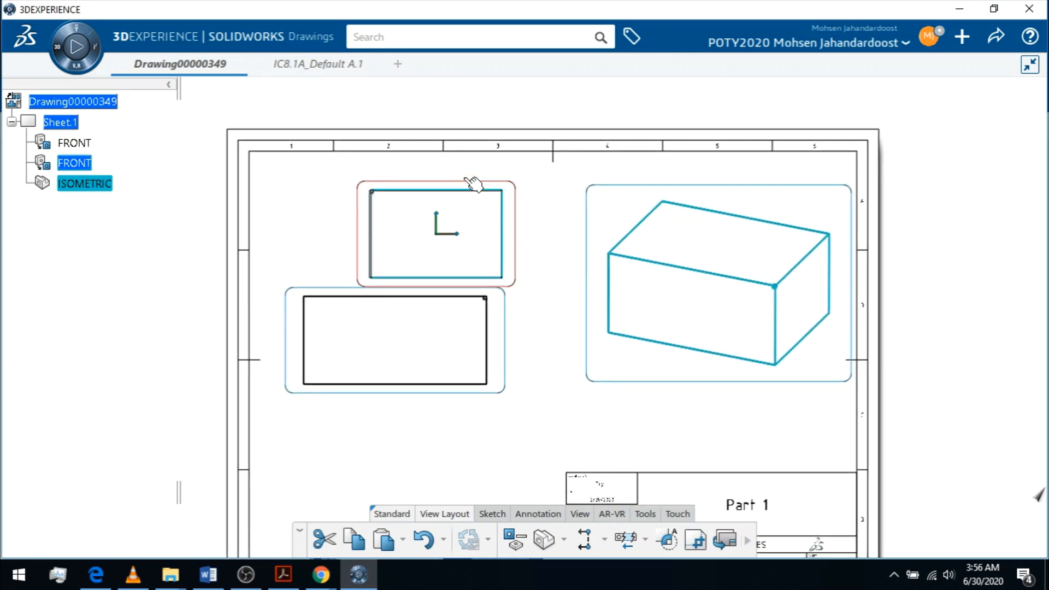
left_click_drag(462, 182, 391, 171)
left_click_drag(466, 293, 440, 324)
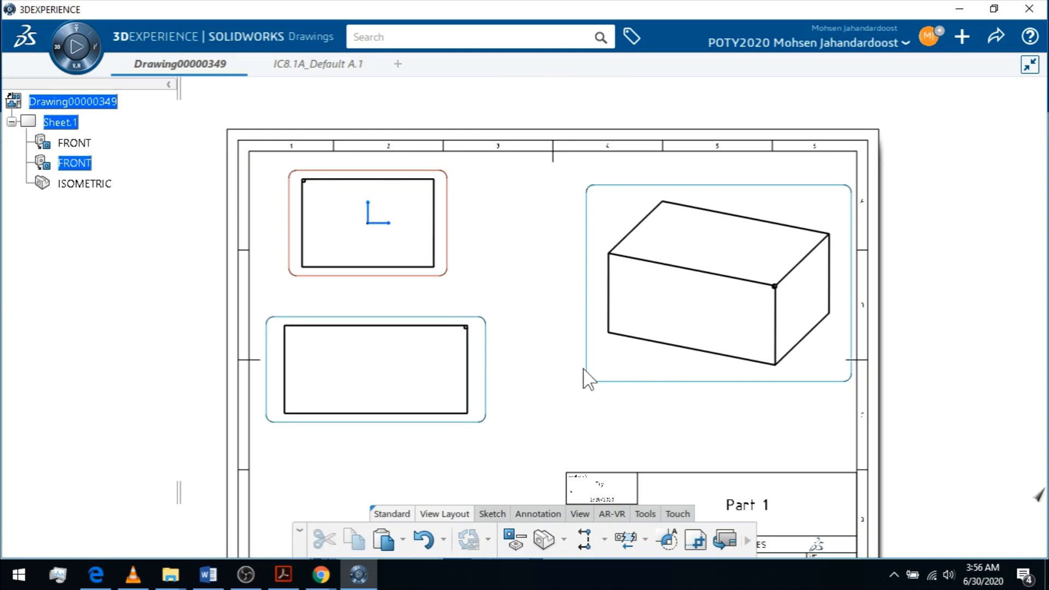
Display the isometric view as shaded with edges and move it slightly higher on the sheet.
left_click(755, 188)
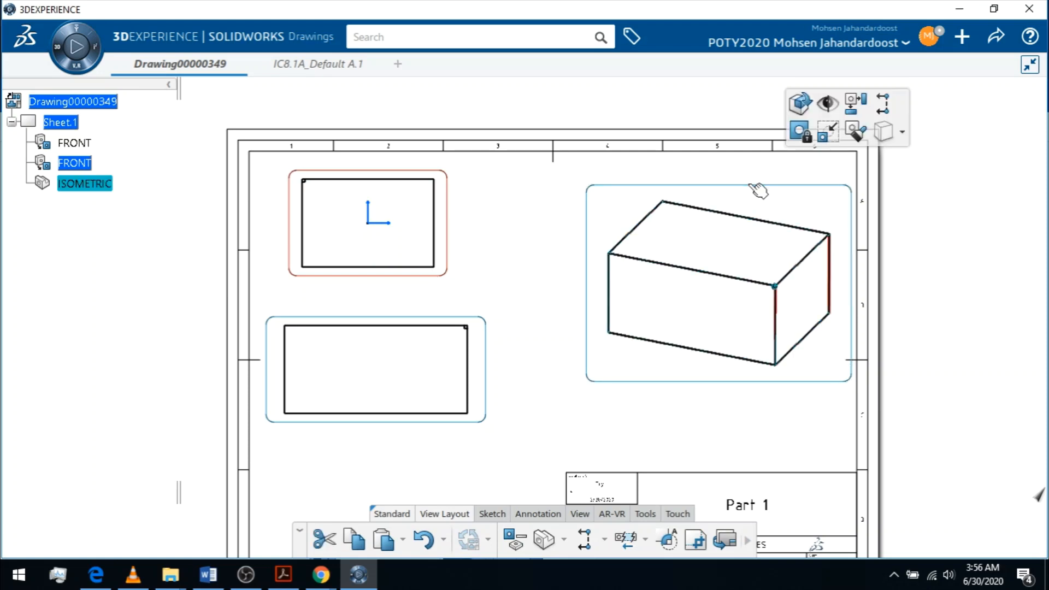
left_click(901, 136)
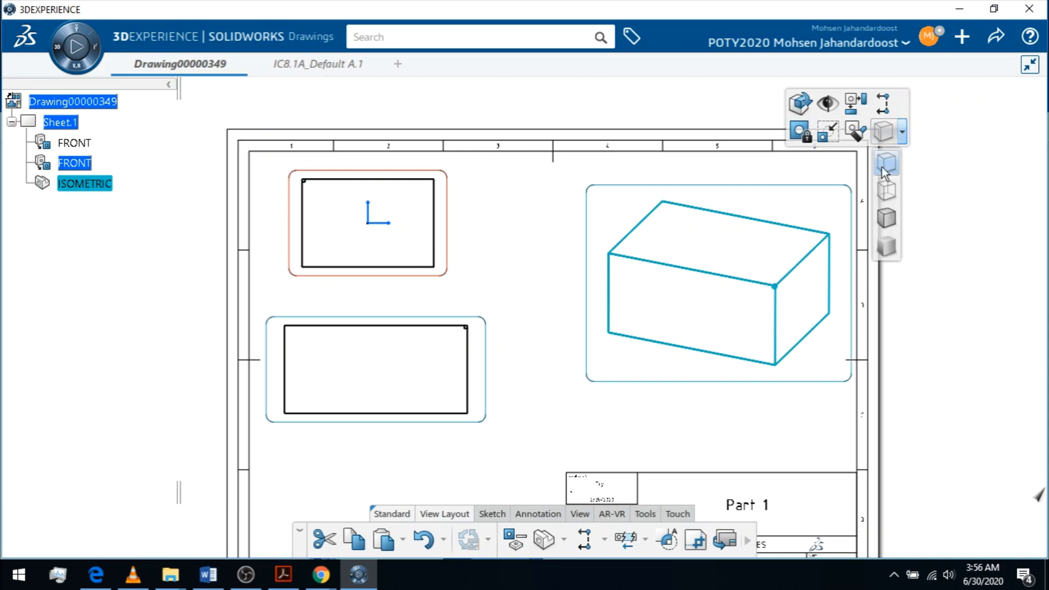
left_click(884, 228)
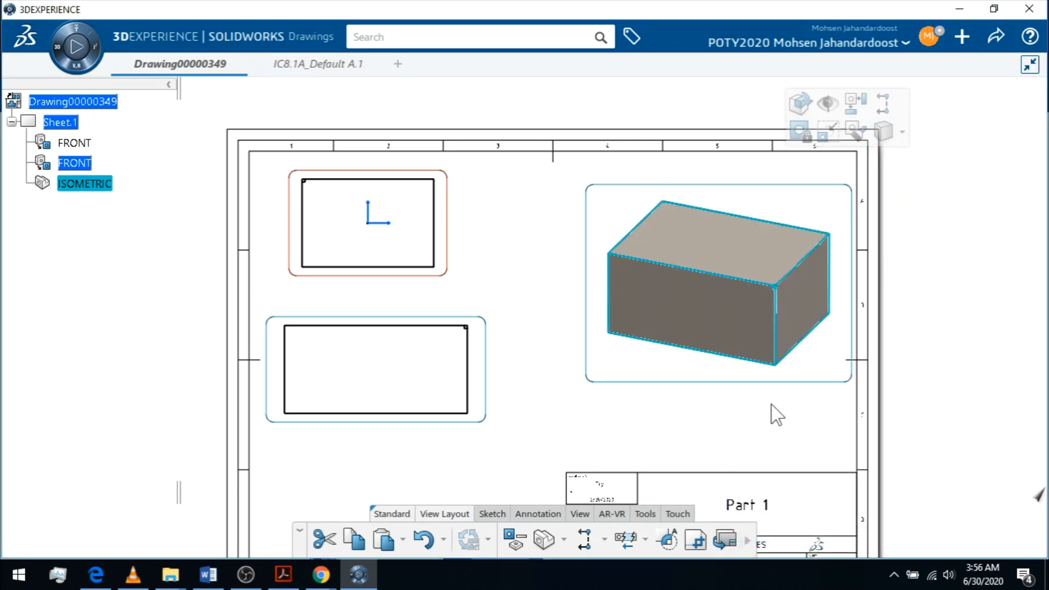
left_click_drag(824, 191, 814, 155)
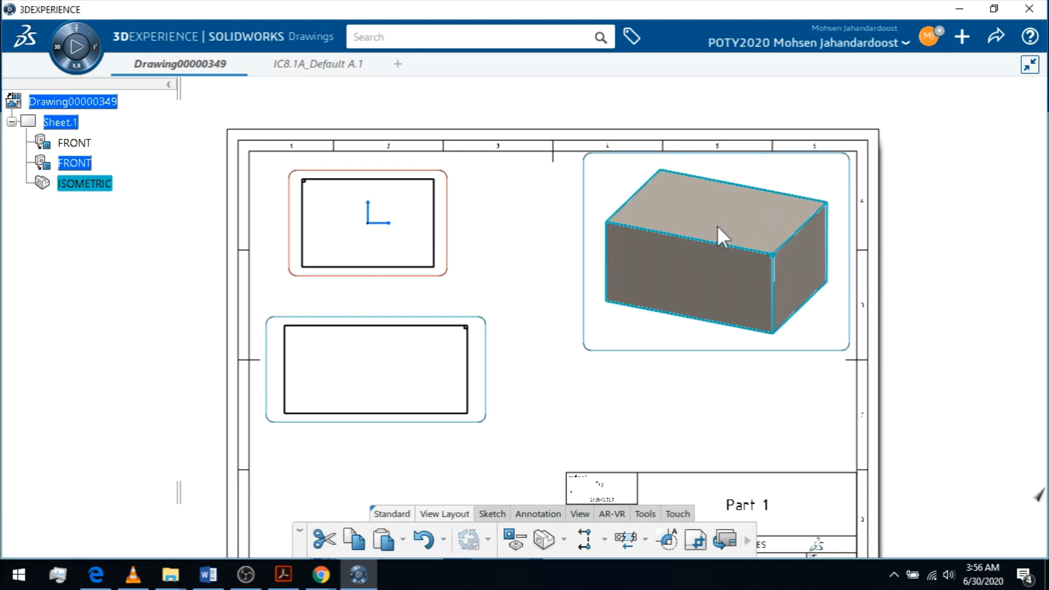
Show hidden lines in the lower front view and move that view farther down the sheet.
left_click(419, 315)
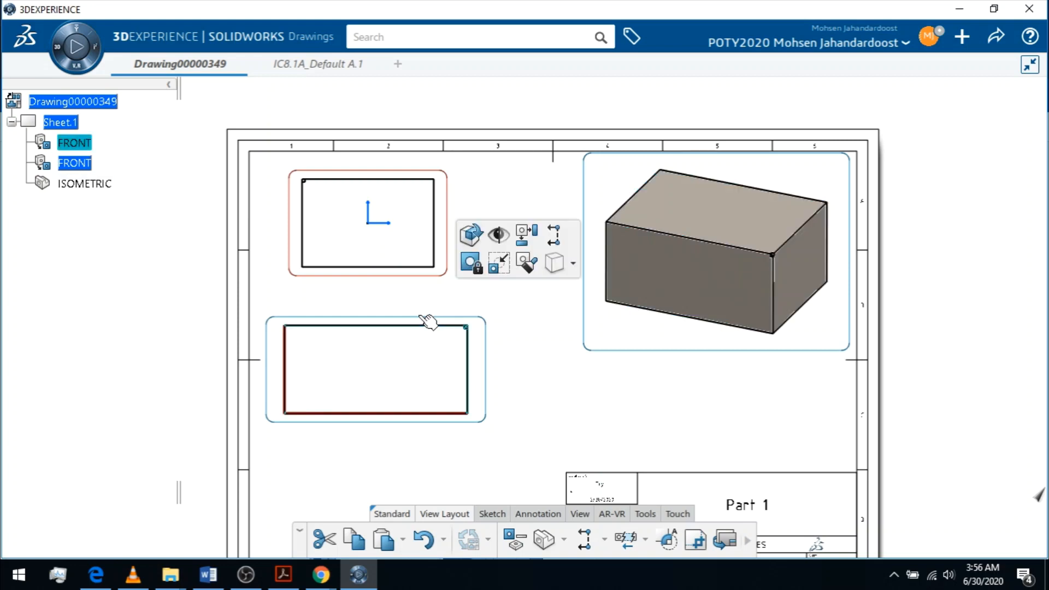
left_click(571, 268)
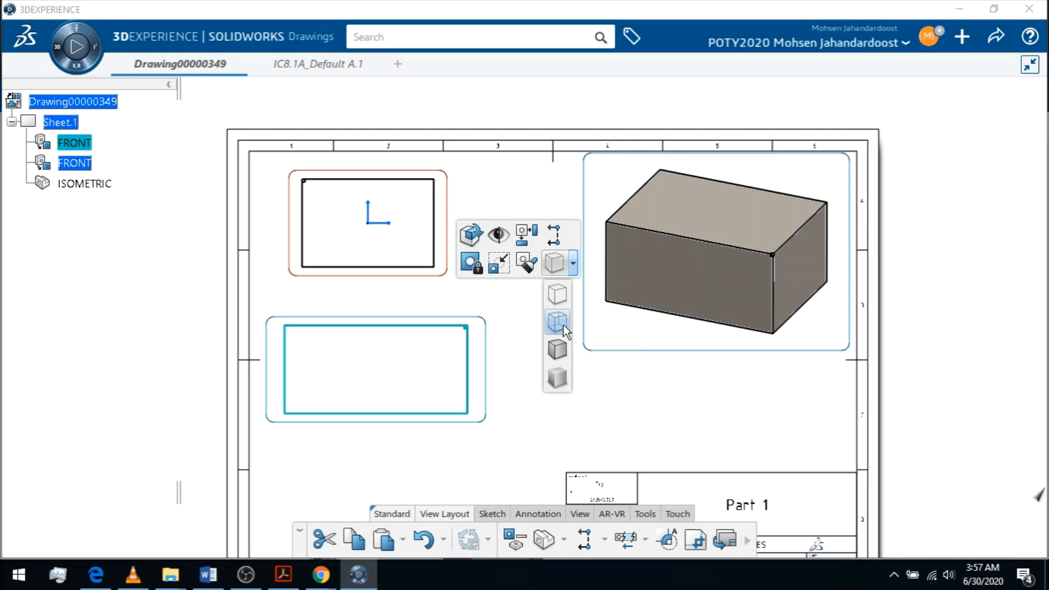
left_click(563, 326)
left_click_drag(435, 322, 441, 358)
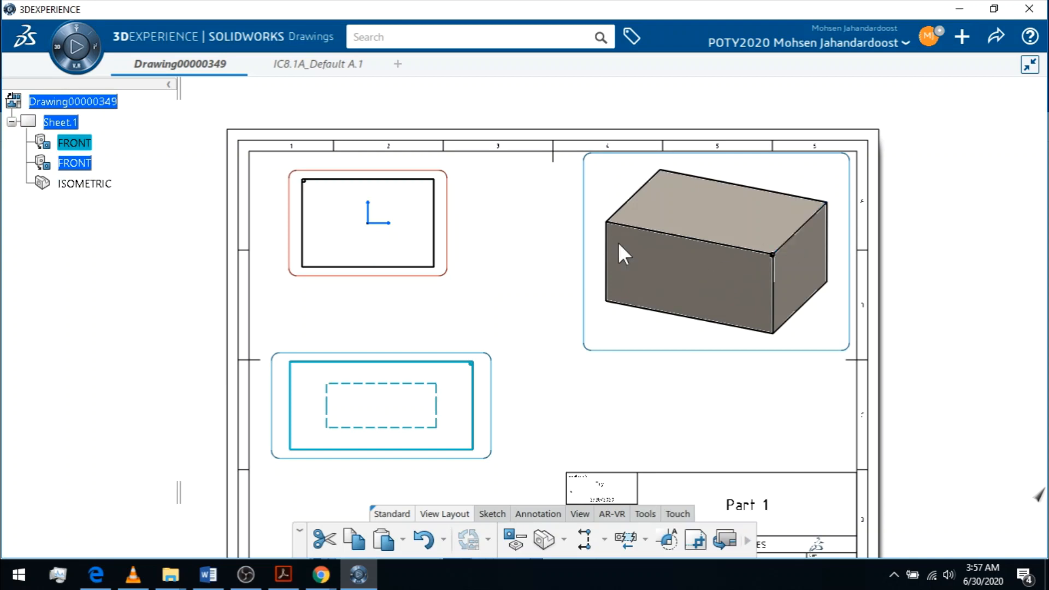
key("Escape")
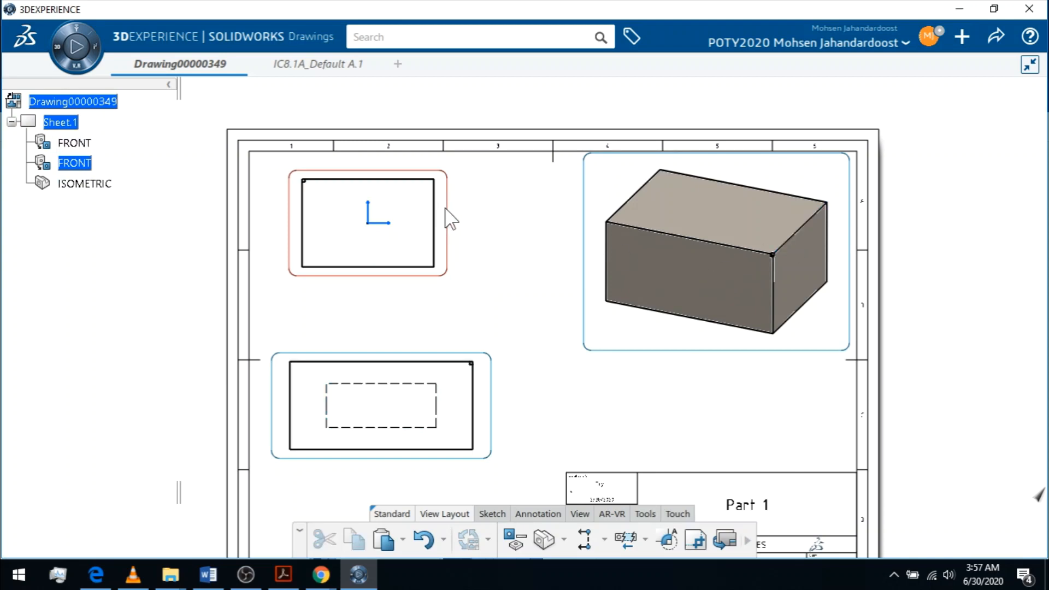
Show hidden lines in the upper front view.
left_click(453, 222)
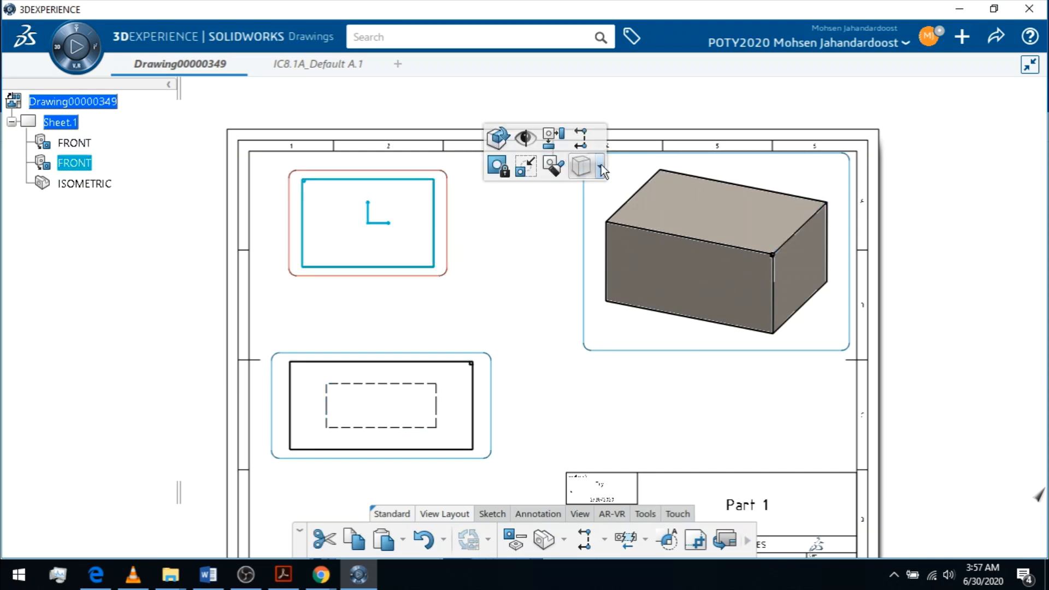
left_click(601, 170)
left_click(581, 225)
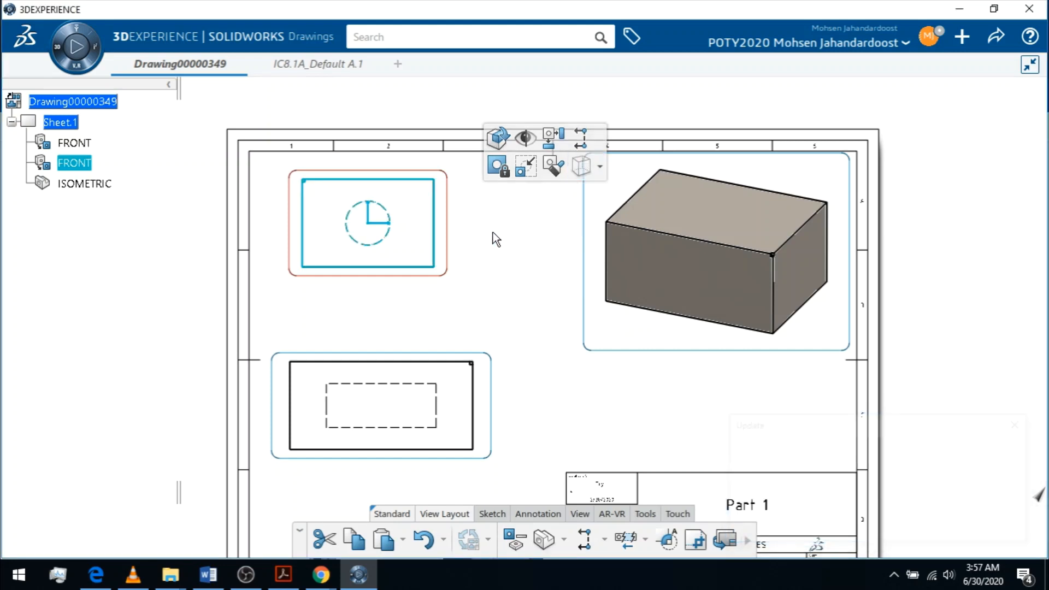
Shift the upper and lower front views slightly toward the isometric view, keeping them roughly aligned.
left_click(483, 261)
left_click_drag(447, 210, 480, 211)
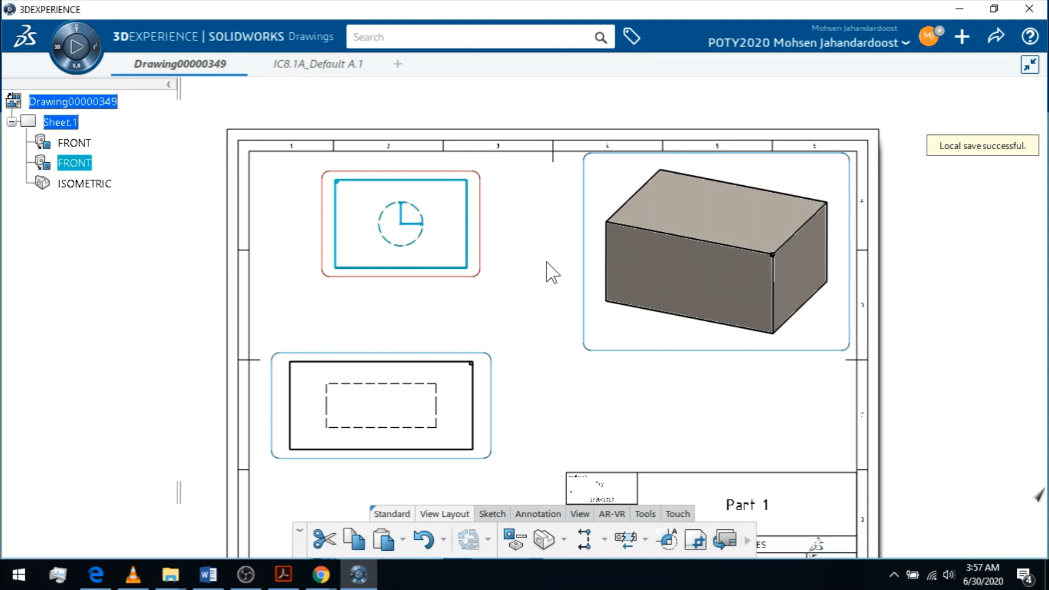
left_click_drag(485, 353, 511, 354)
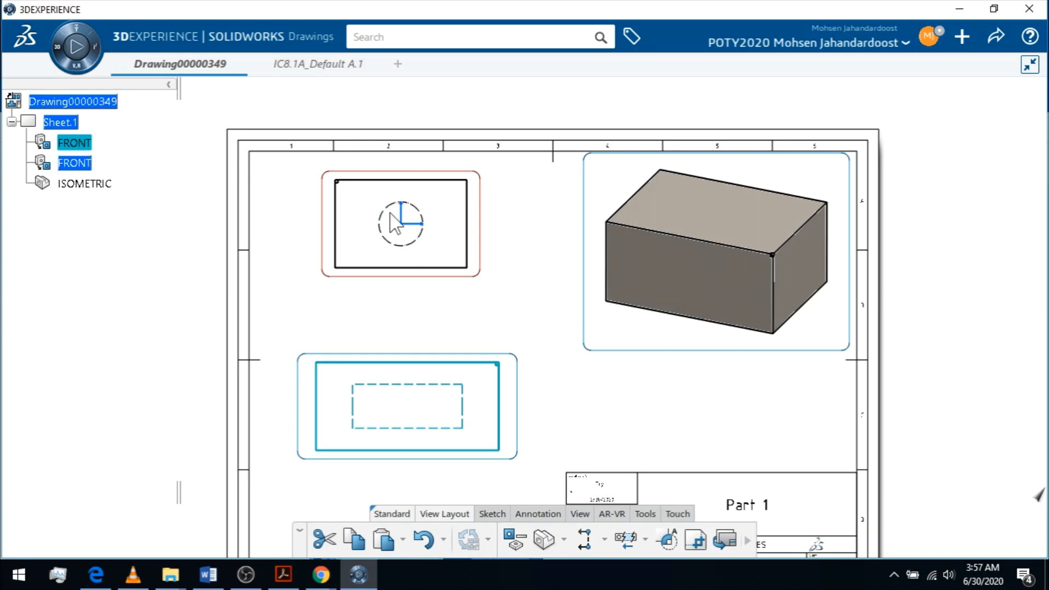
Create a section view of the lower front view with a horizontal cutting line through its middle and place it directly below.
middle_click_drag(514, 244, 508, 205)
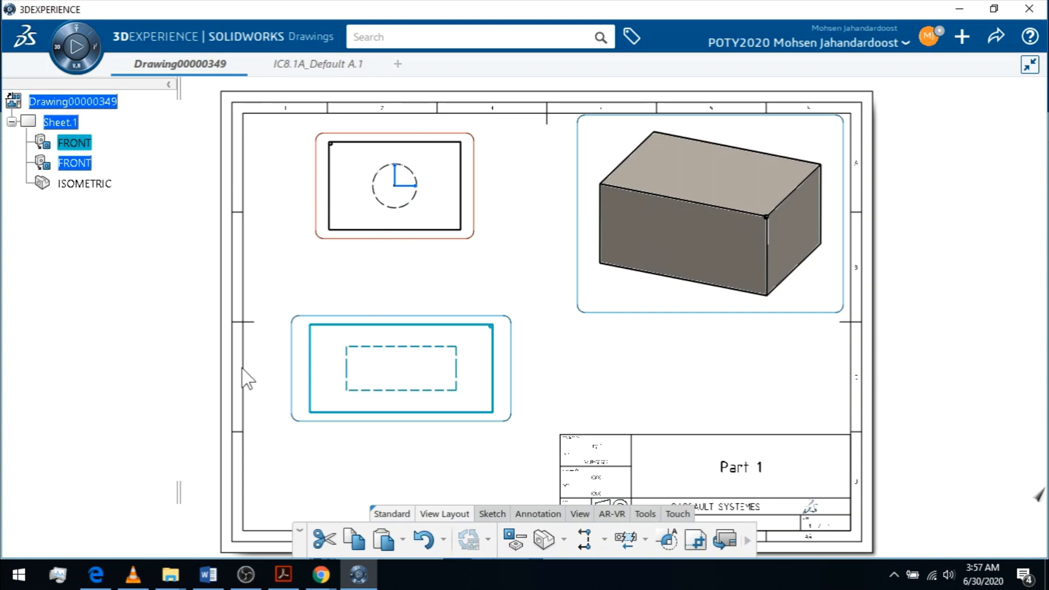
middle_click_drag(549, 376, 543, 316)
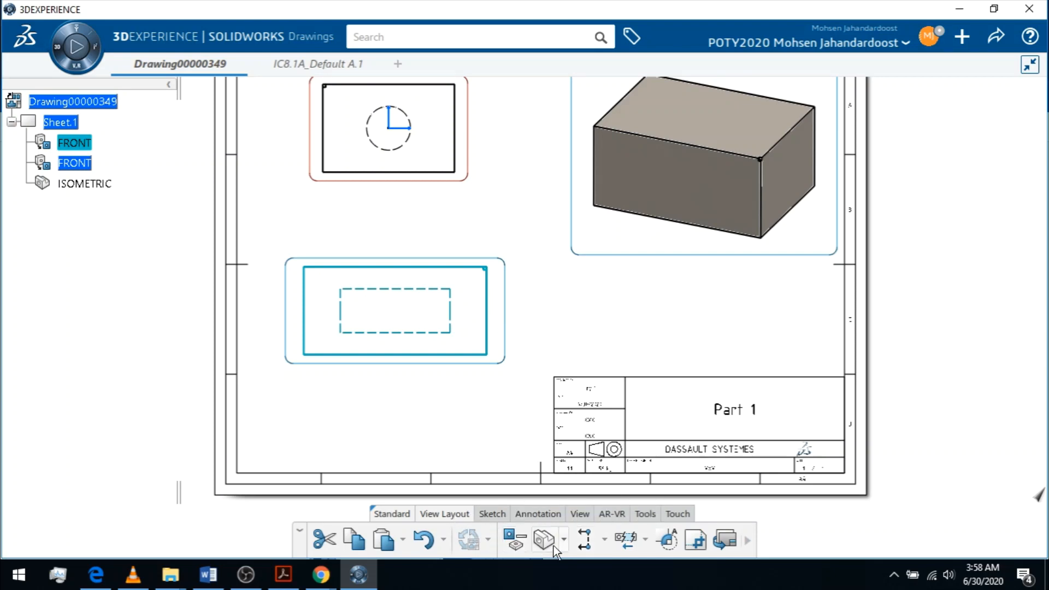
left_click(589, 553)
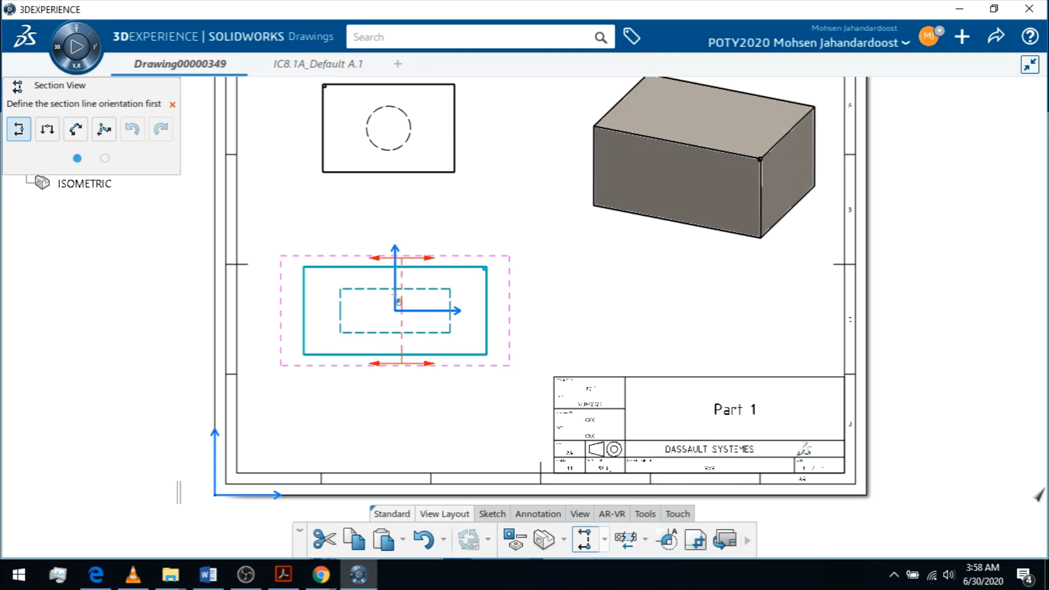
left_click(47, 129)
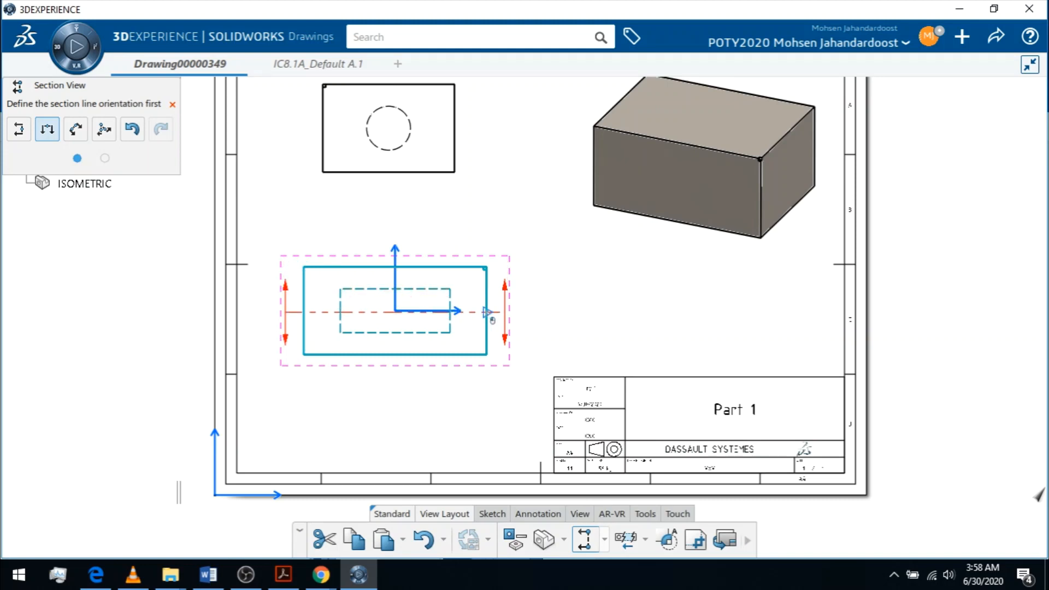
left_click(487, 313)
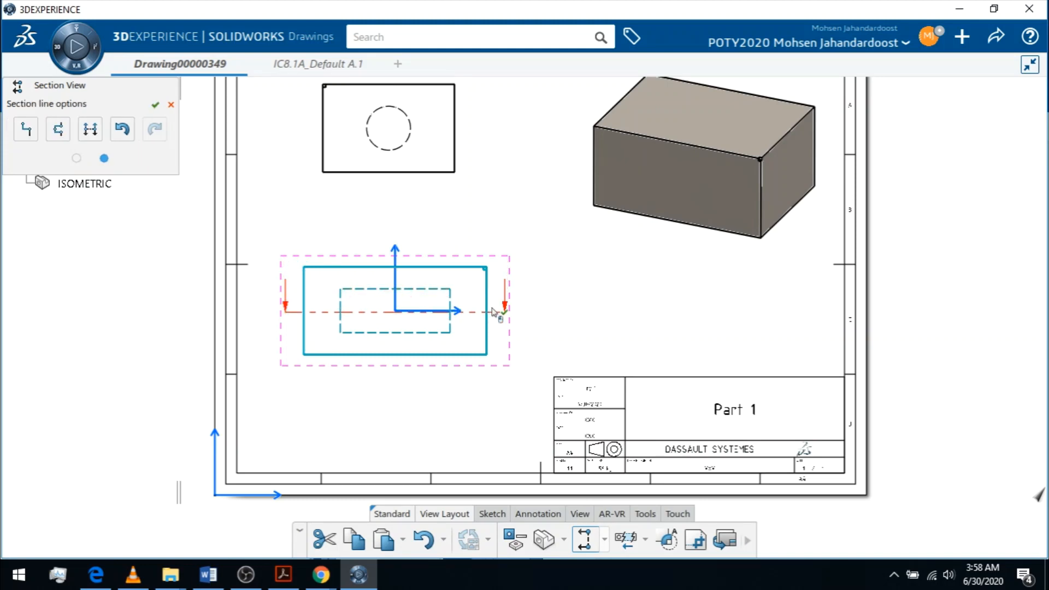
left_click(130, 139)
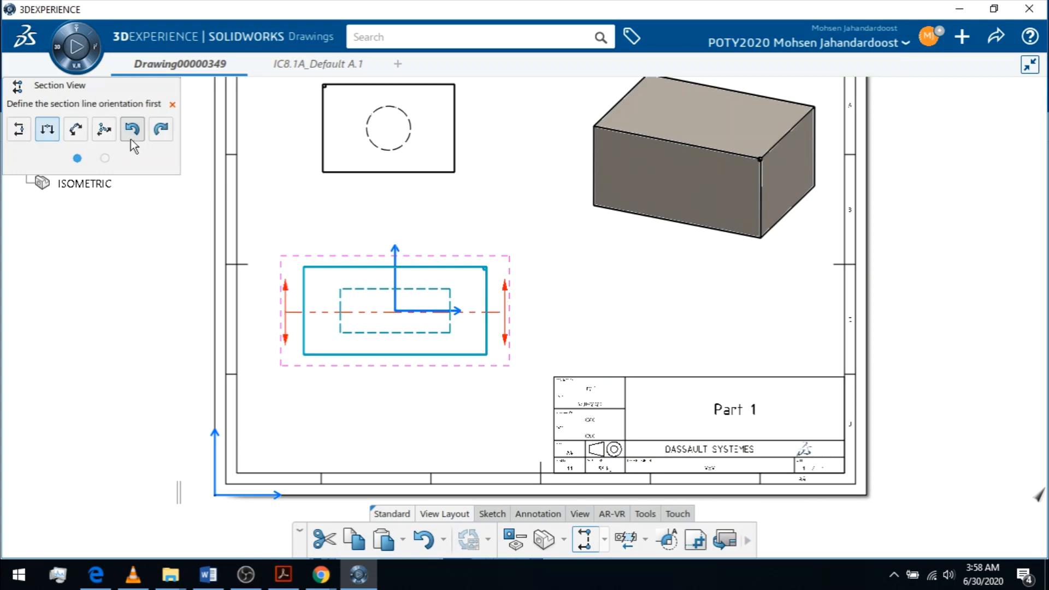
left_click(492, 313)
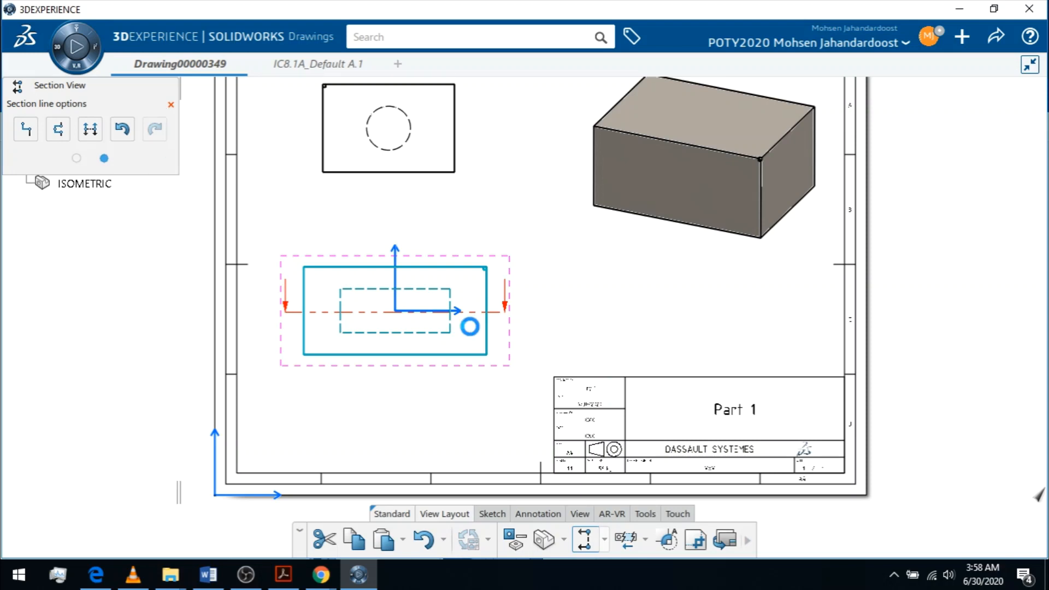
left_click(455, 318)
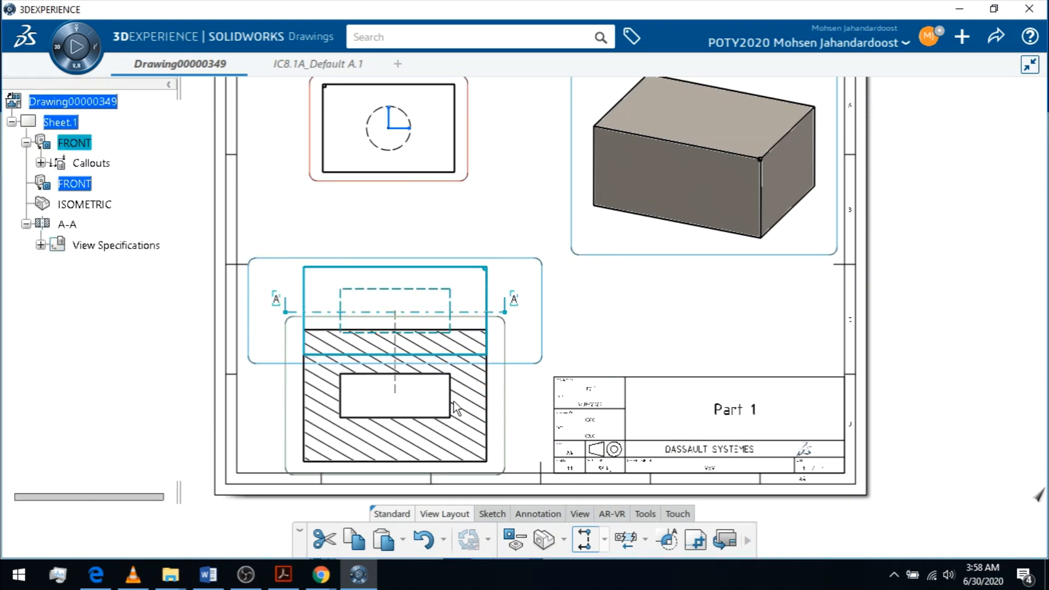
left_click(455, 430)
Move the sectioned front view up the sheet to separate it from the section view below.
left_click_drag(496, 259, 494, 200)
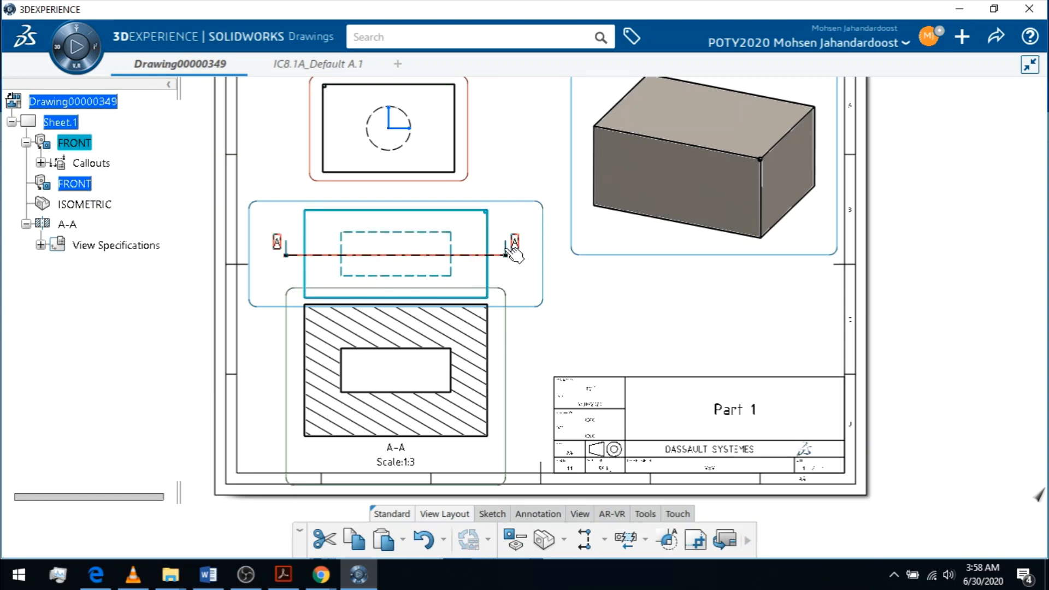
left_click_drag(508, 216, 514, 196)
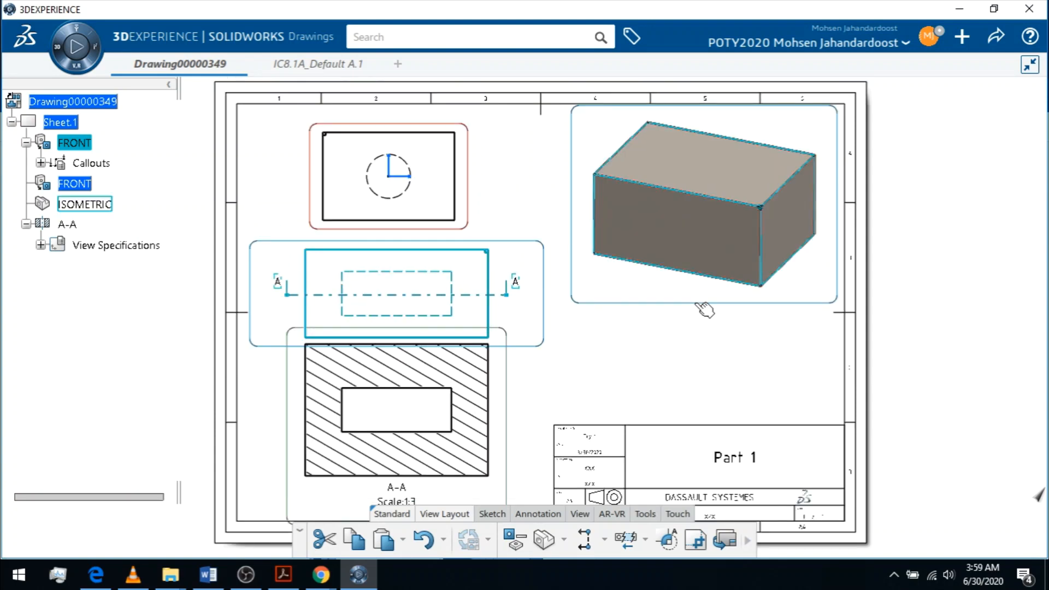
Scale the isometric view to the standard scale 1:5.
left_click(706, 303)
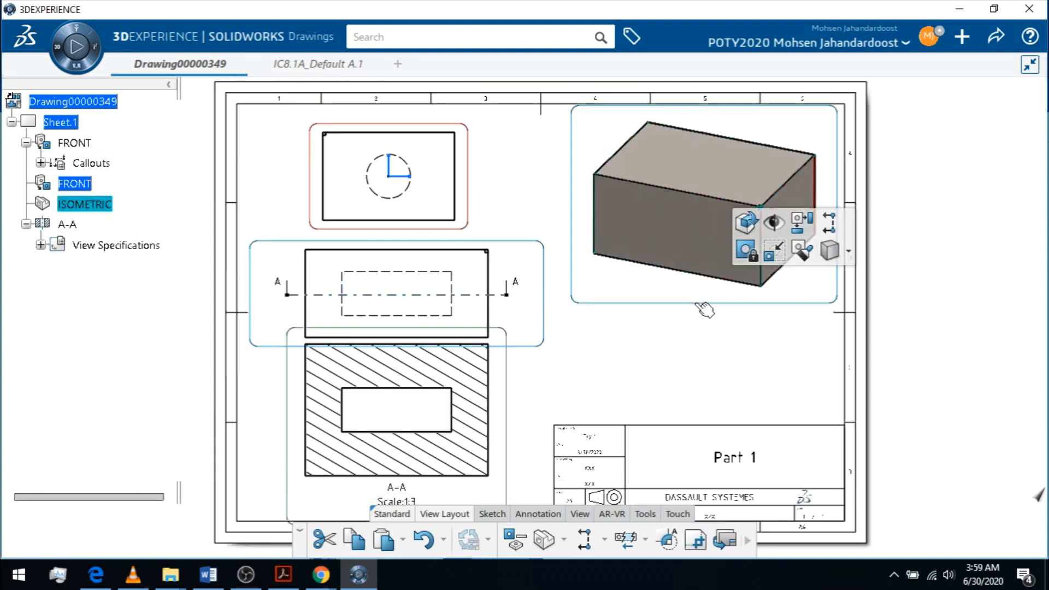
left_click(774, 251)
left_click(372, 284)
left_click(366, 305)
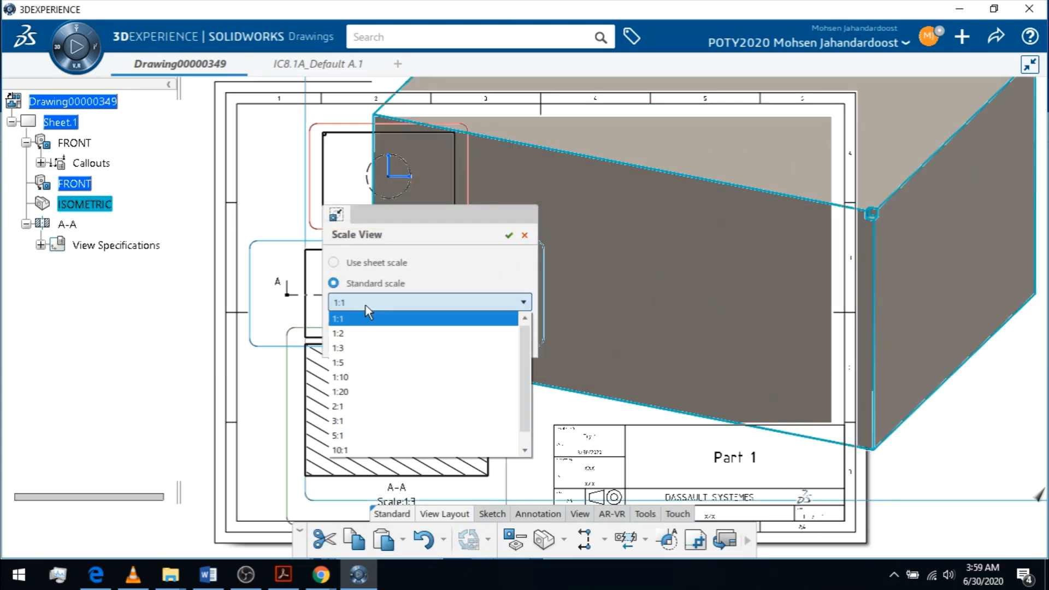
left_click(350, 337)
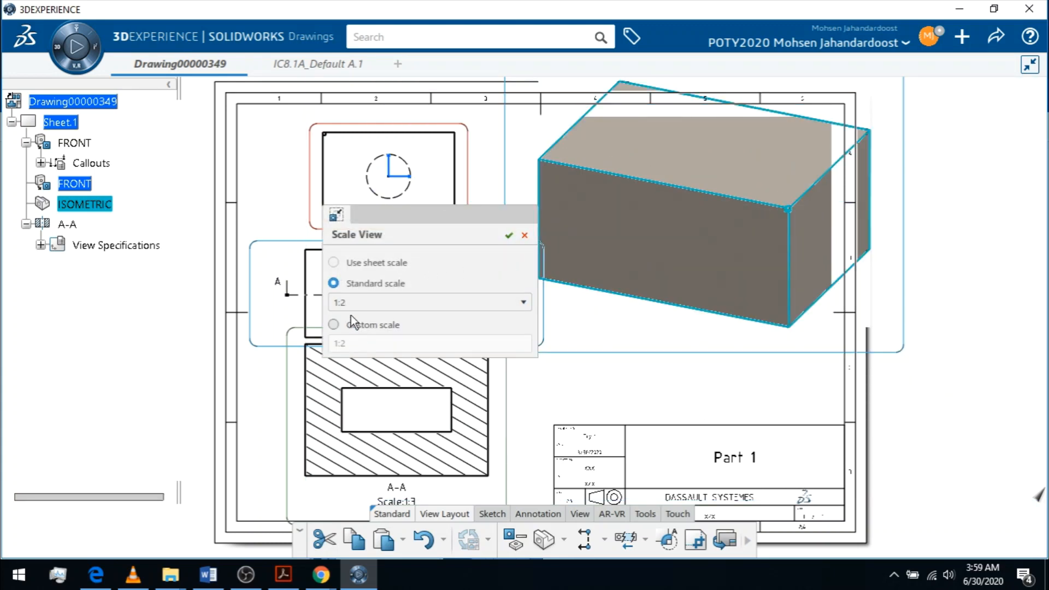
left_click(351, 304)
left_click(352, 346)
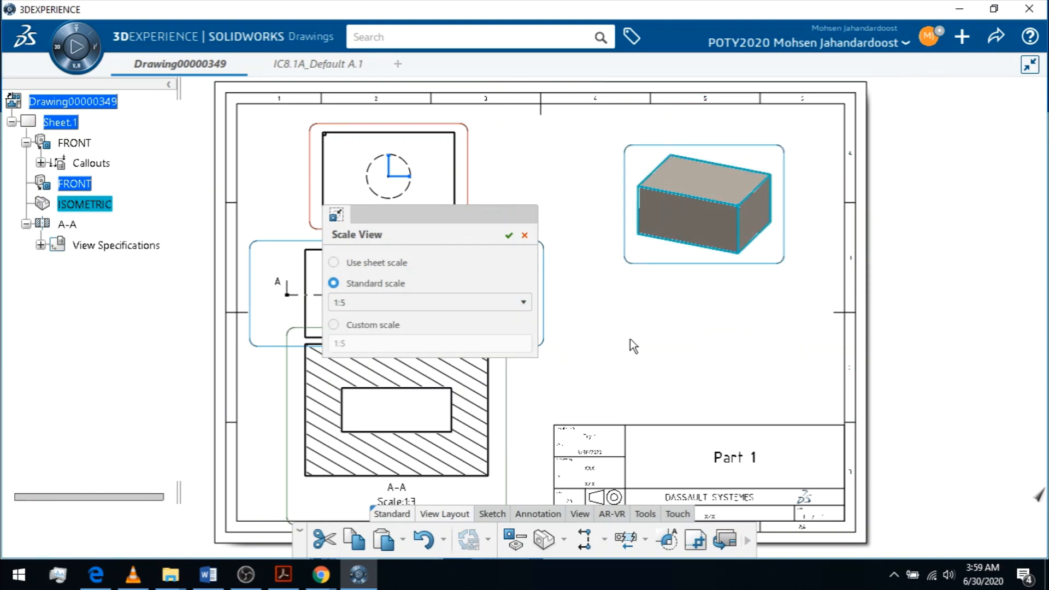
left_click(509, 235)
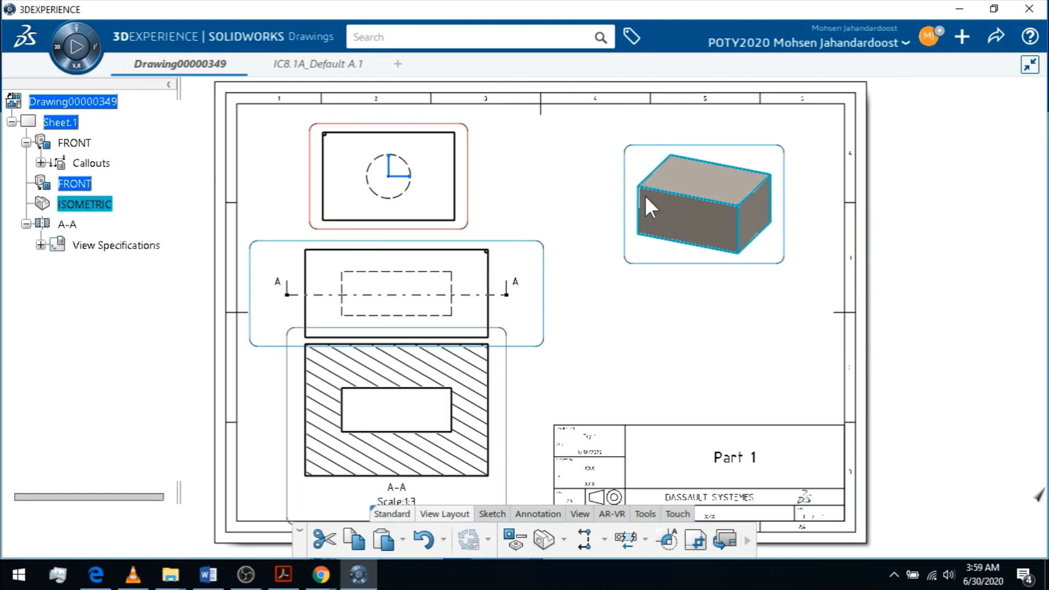
Move the isometric view into the sheet's upper right corner and spread the sectioned front view and section A-A apart vertically.
left_click_drag(718, 149, 765, 121)
left_click(688, 295)
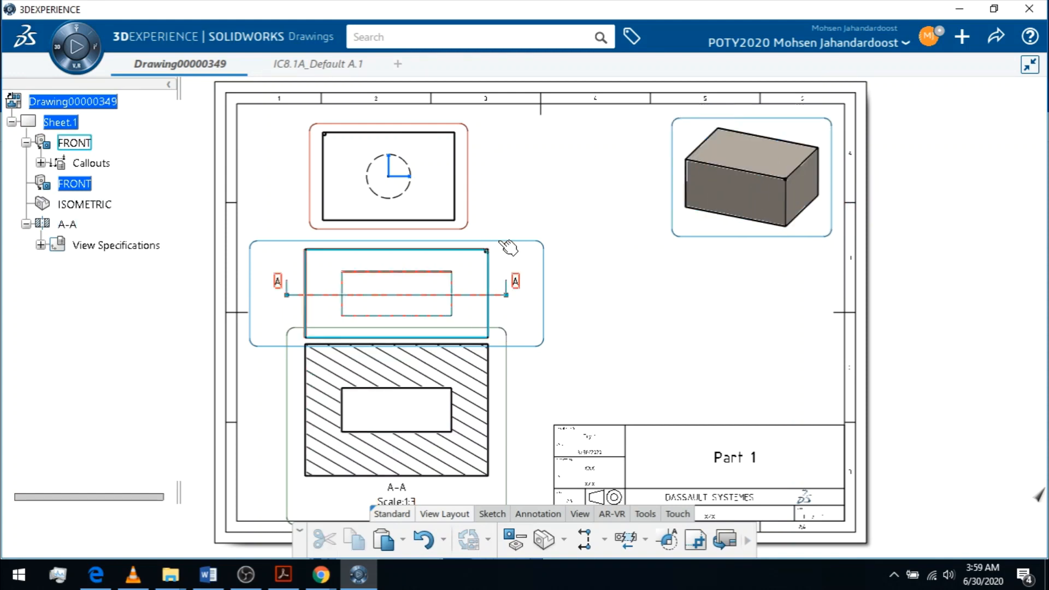
left_click_drag(503, 241, 498, 226)
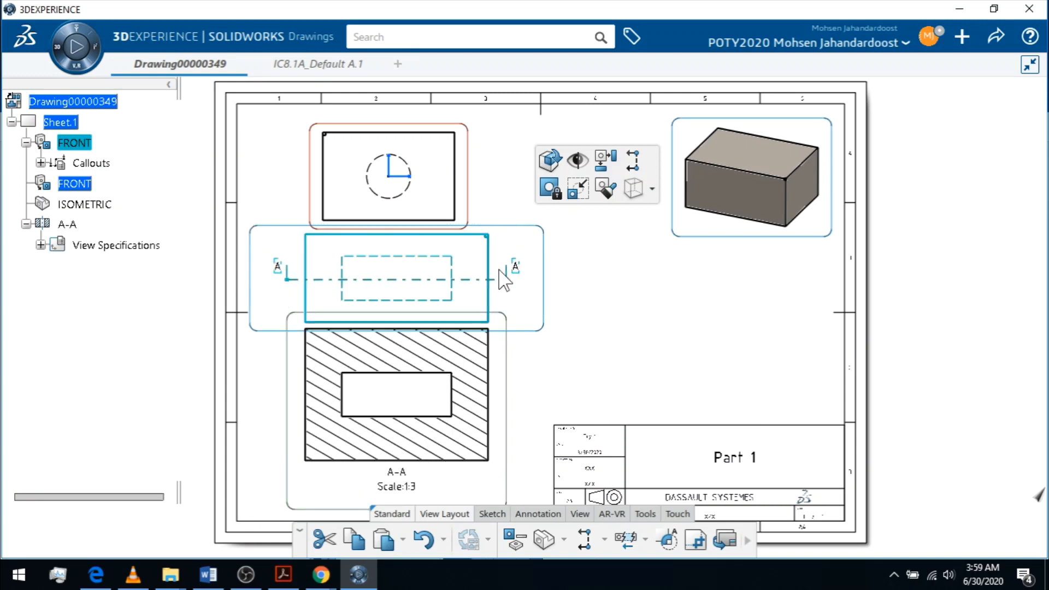
left_click(507, 354)
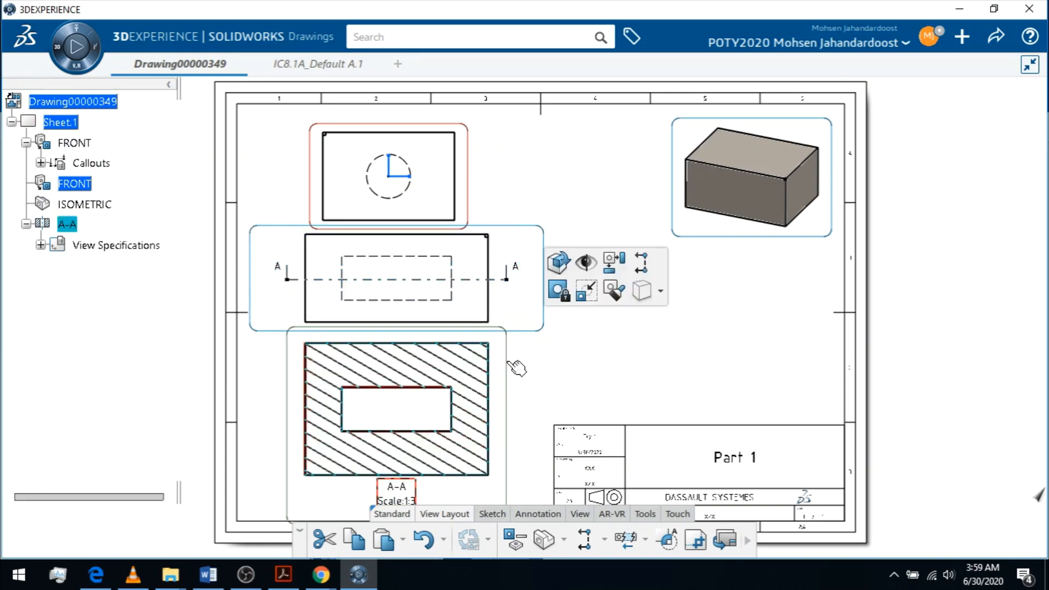
Start a detail view with a small circle around the tiny square at the sectioned front view's upper right corner.
middle_click_drag(551, 396, 532, 369)
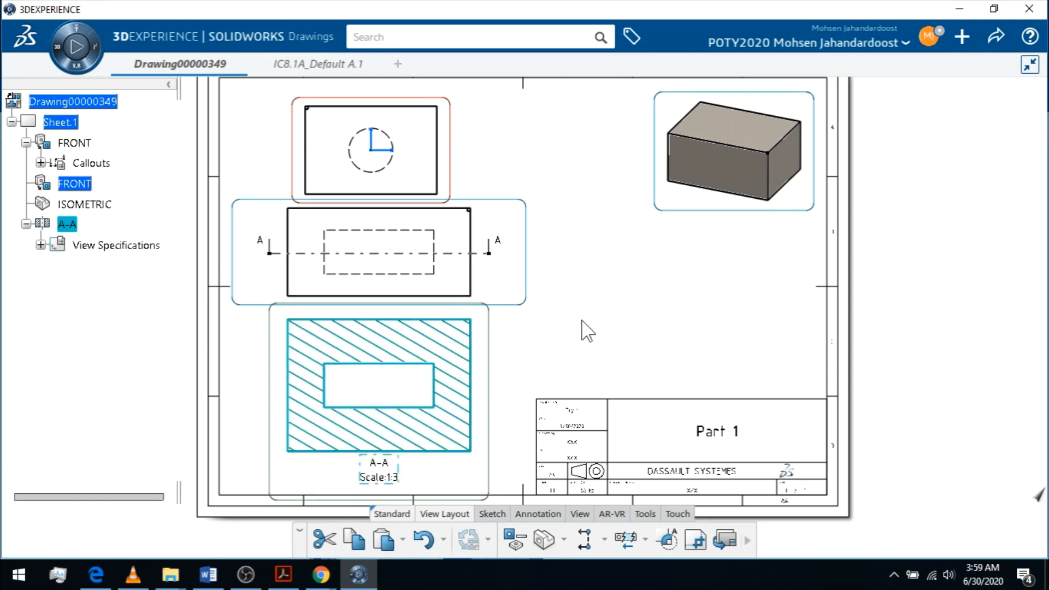
scroll(580, 284, "up", 2)
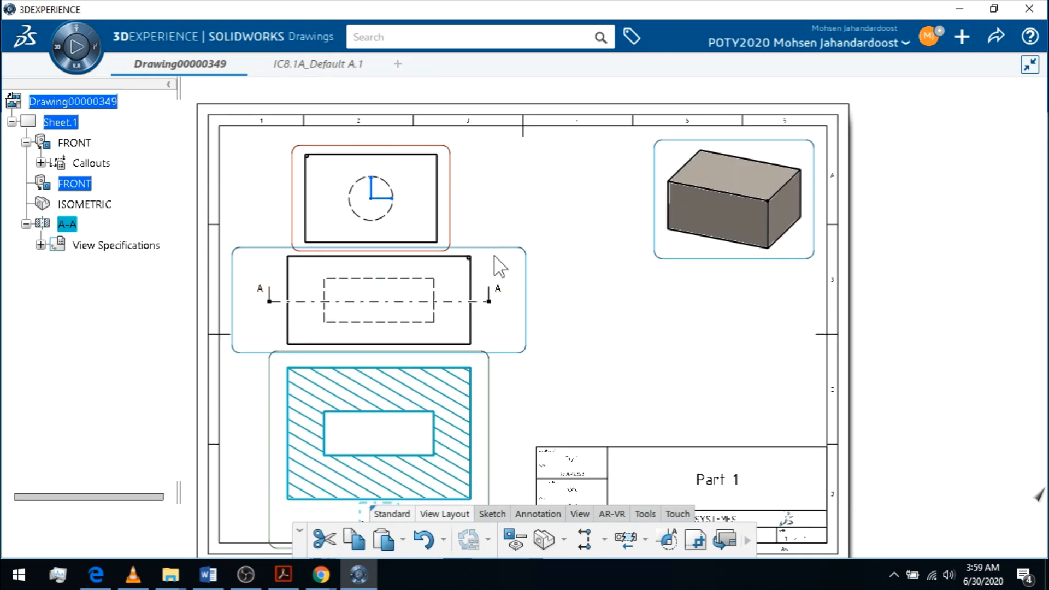
middle_click_drag(496, 243, 507, 136, "ctrl")
mouse_move(466, 181)
middle_mouse_down()
mouse_move(509, 311)
mouse_move(539, 359)
middle_mouse_up()
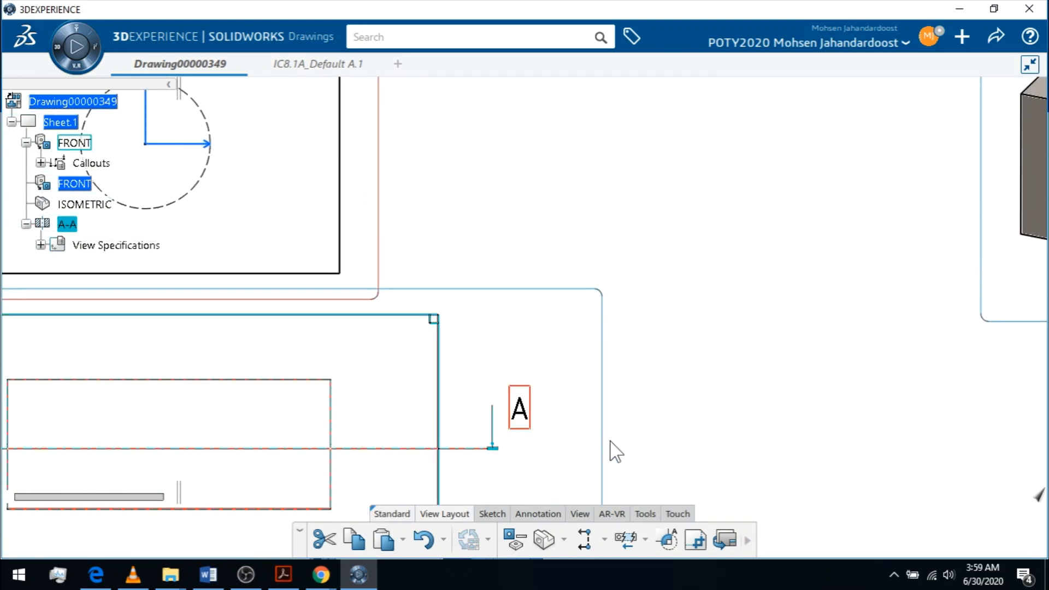
left_click(668, 540)
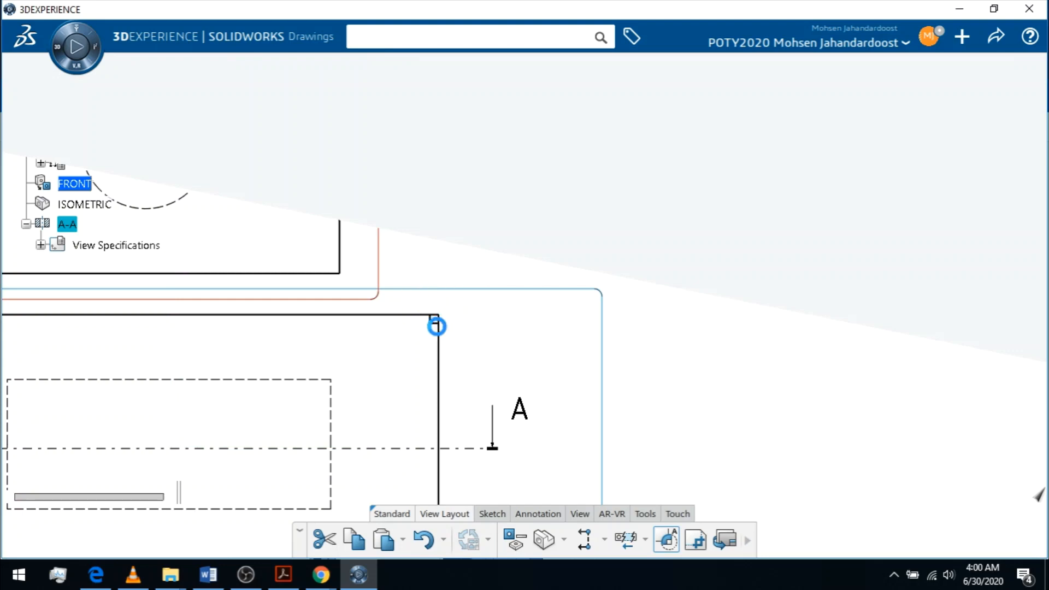
middle_click_drag(463, 306, 462, 262)
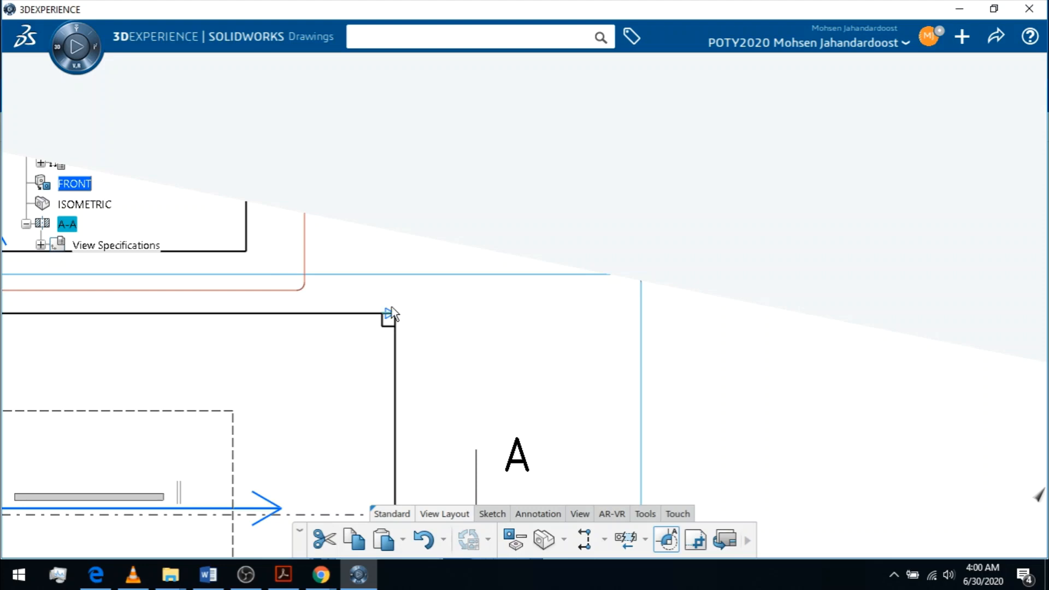
left_click(390, 314)
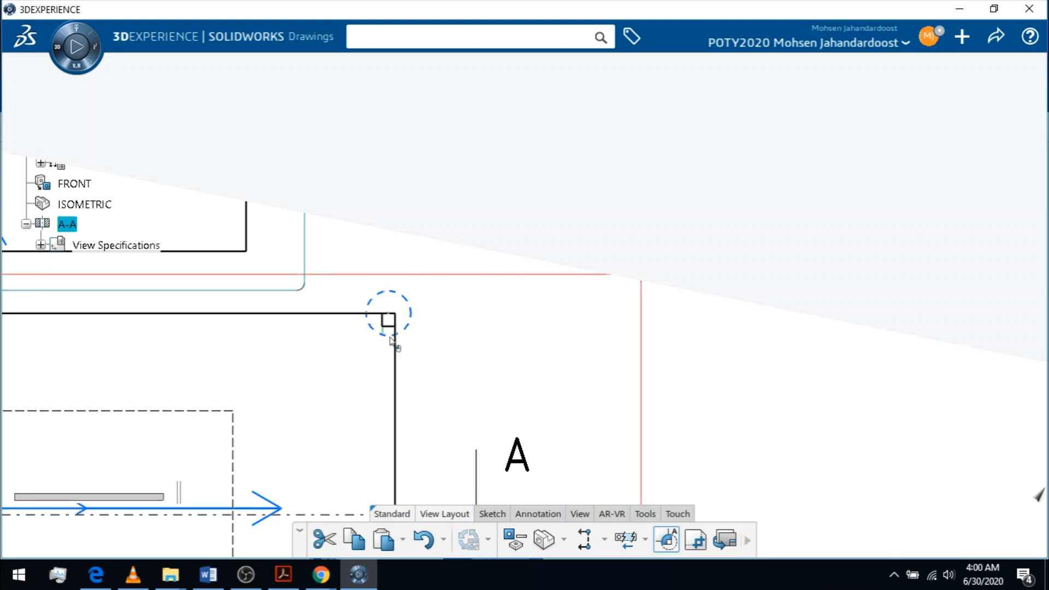
left_click(390, 336)
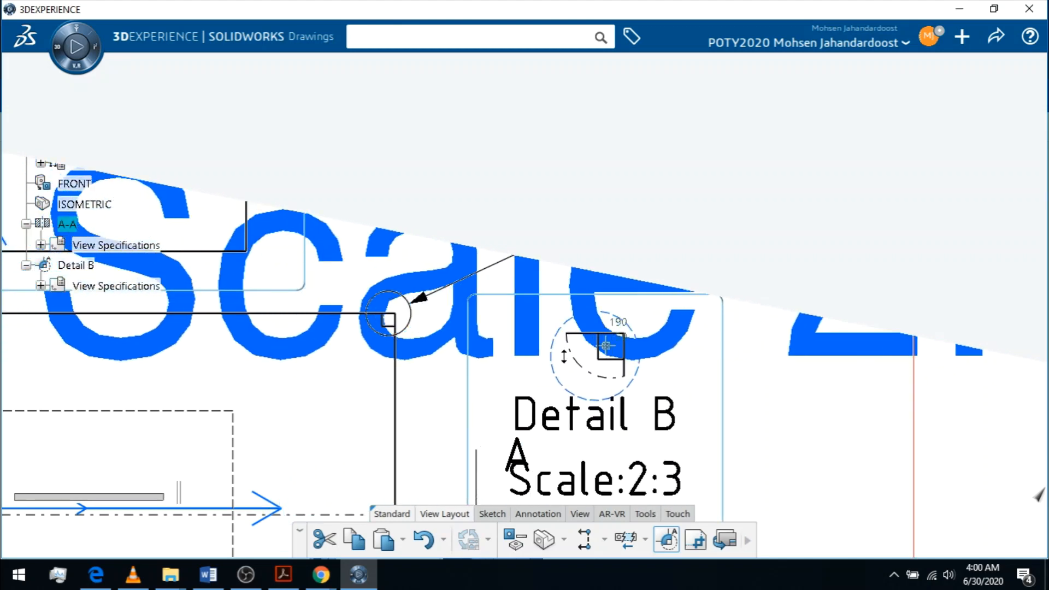
Place the detail view in the free space to the right of the sectioned front view.
middle_click_drag(601, 334, 419, 330)
scroll(554, 387, "down", 6)
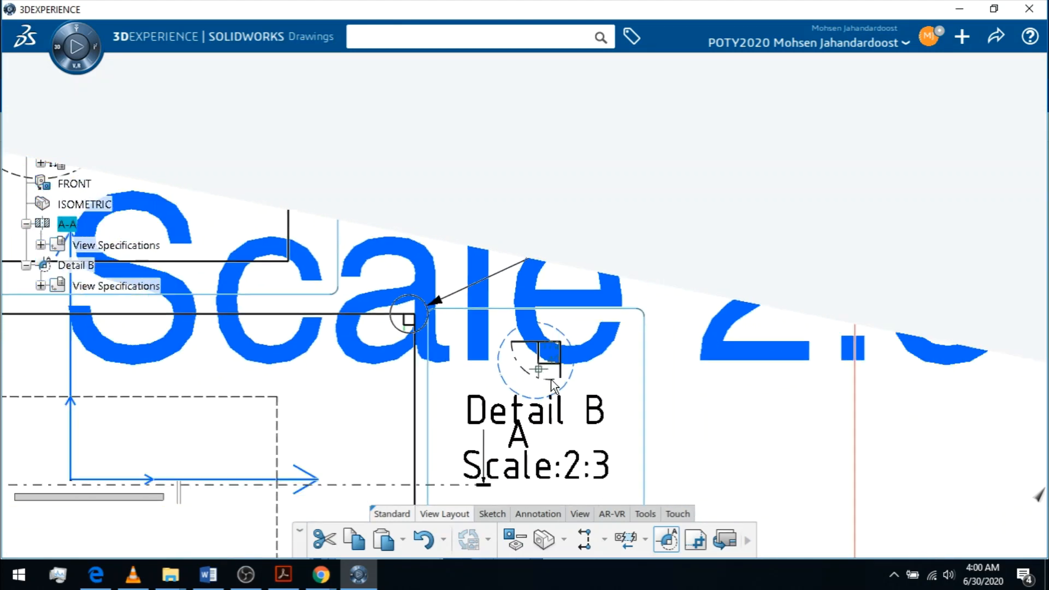
scroll(555, 386, "down", 2)
middle_click_drag(605, 377, 435, 372)
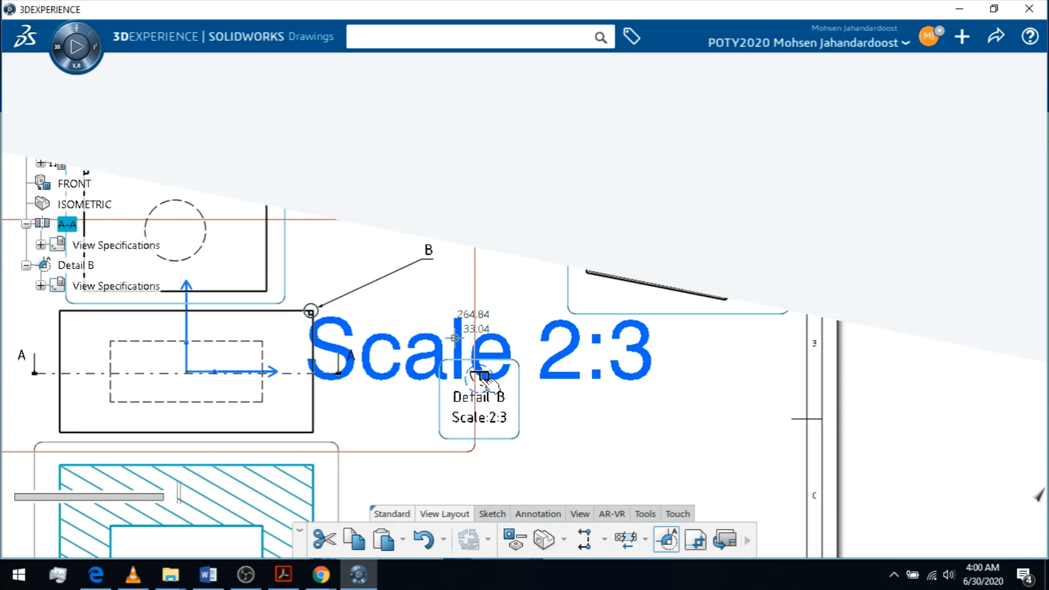
left_click(488, 368)
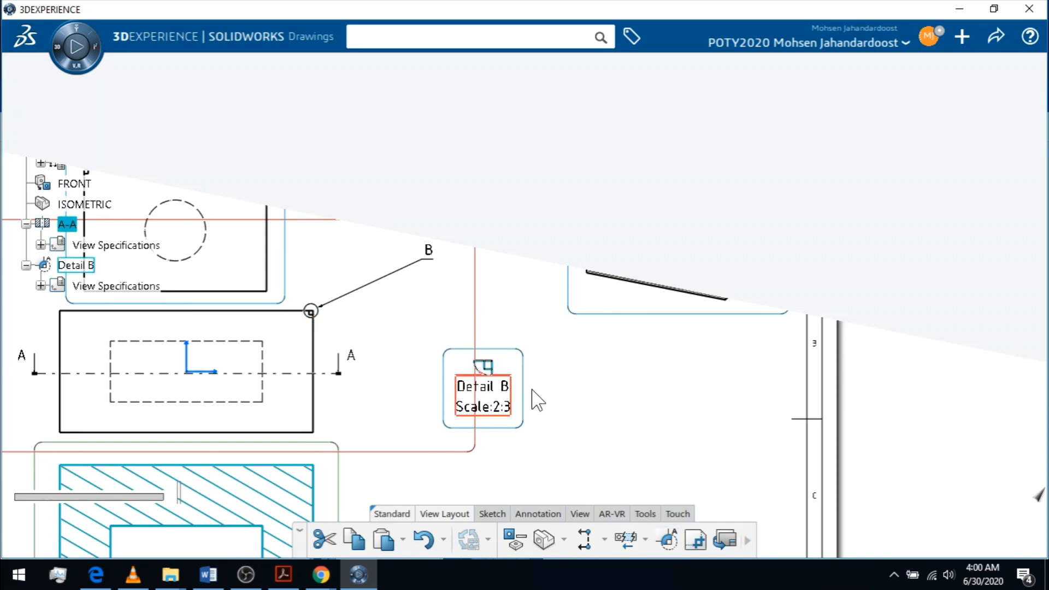
scroll(550, 358, "up", 3)
scroll(545, 348, "up", 1)
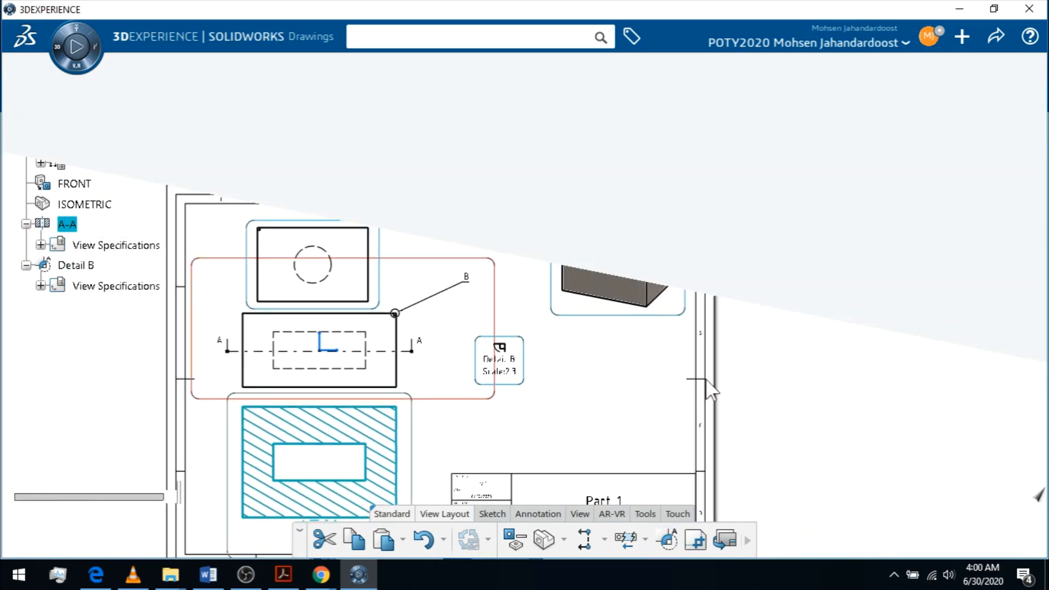
left_click(823, 379)
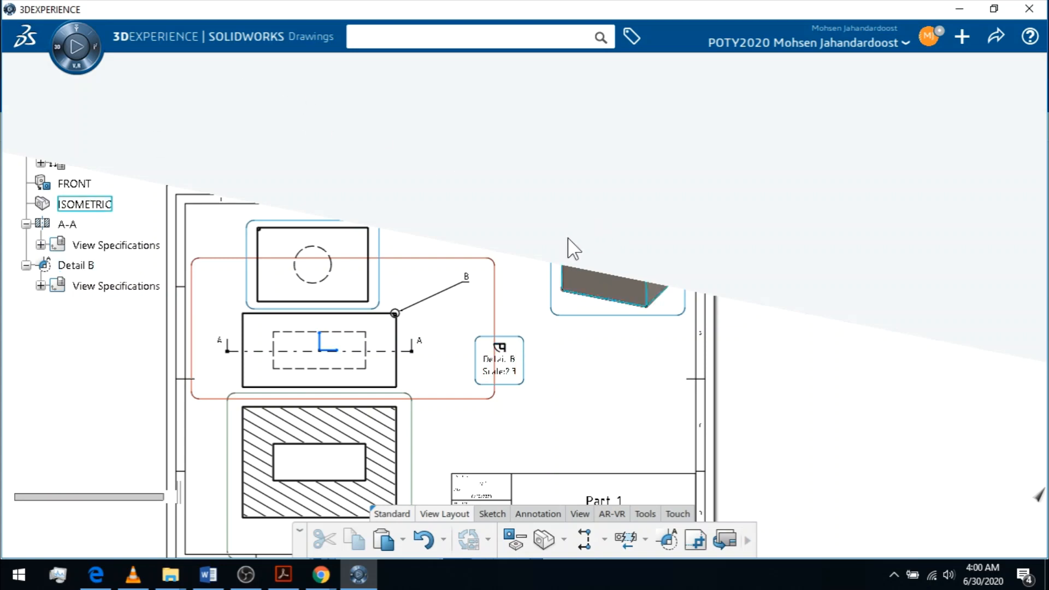
left_click(369, 582)
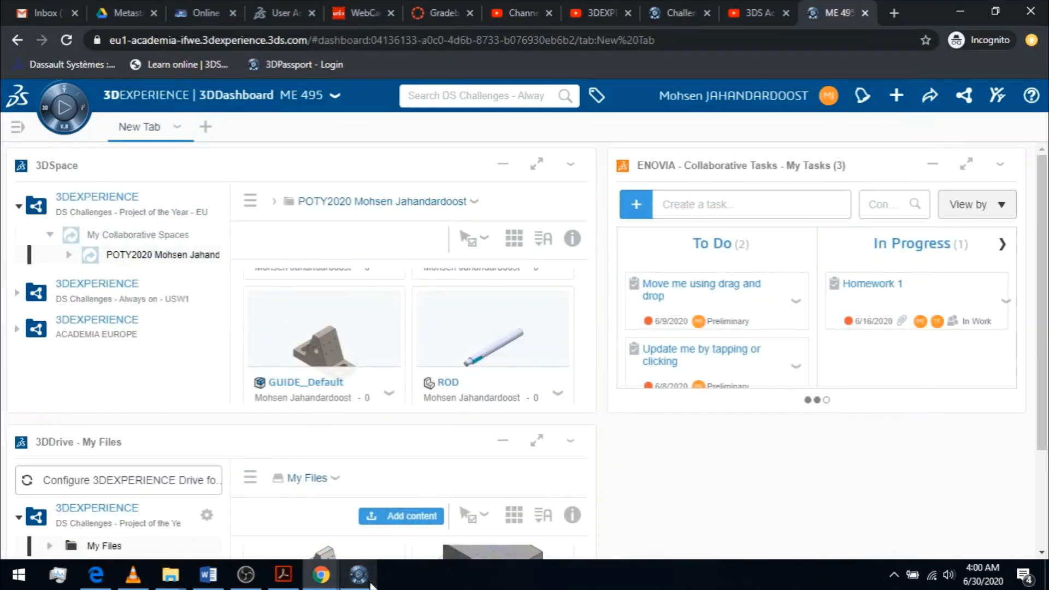
left_click(369, 583)
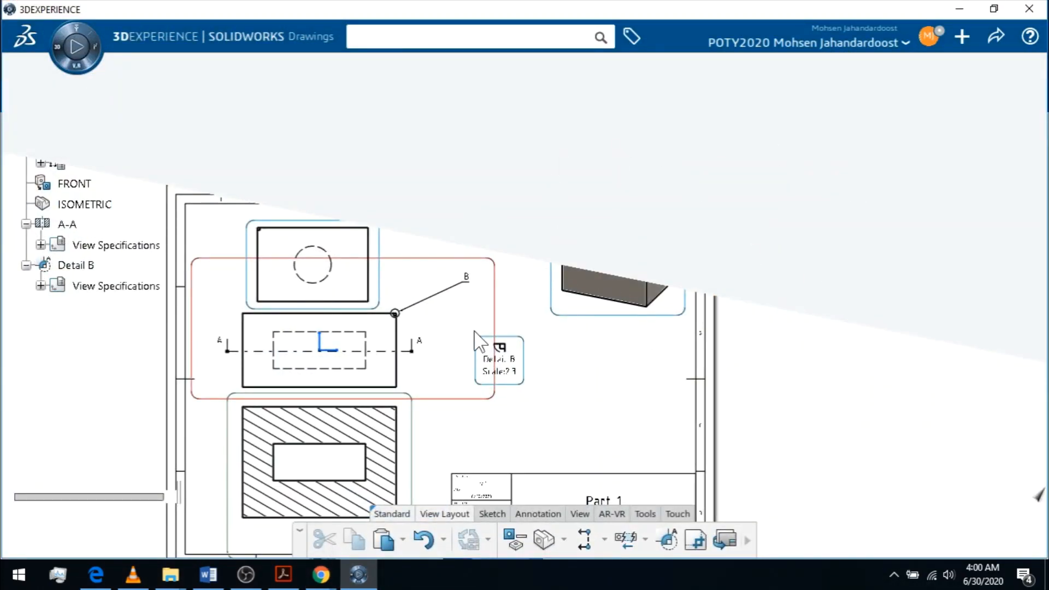
mouse_move(321, 575)
left_click(254, 538)
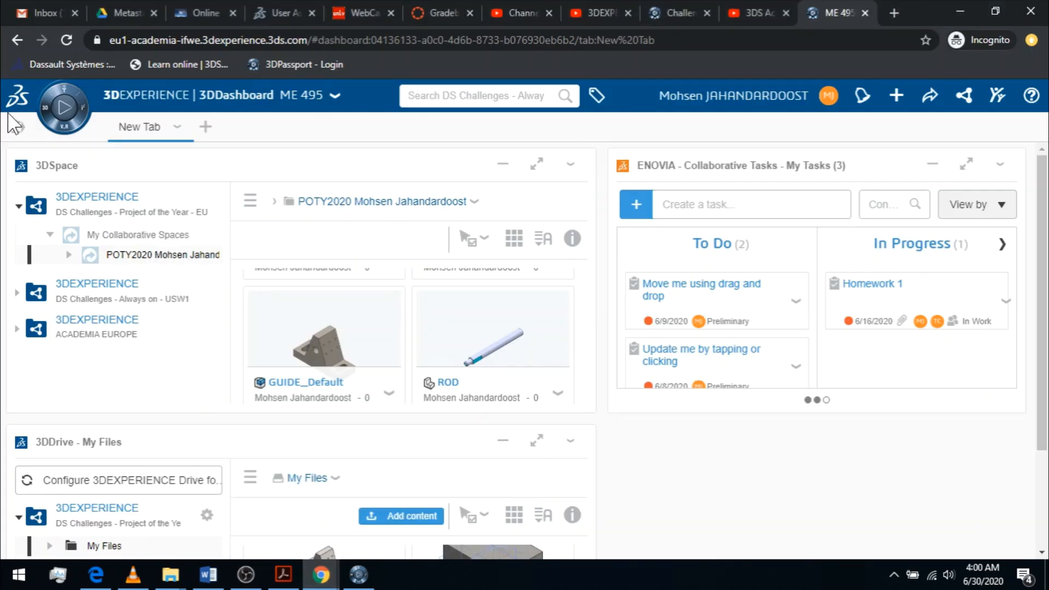
left_click(47, 118)
left_click(46, 117)
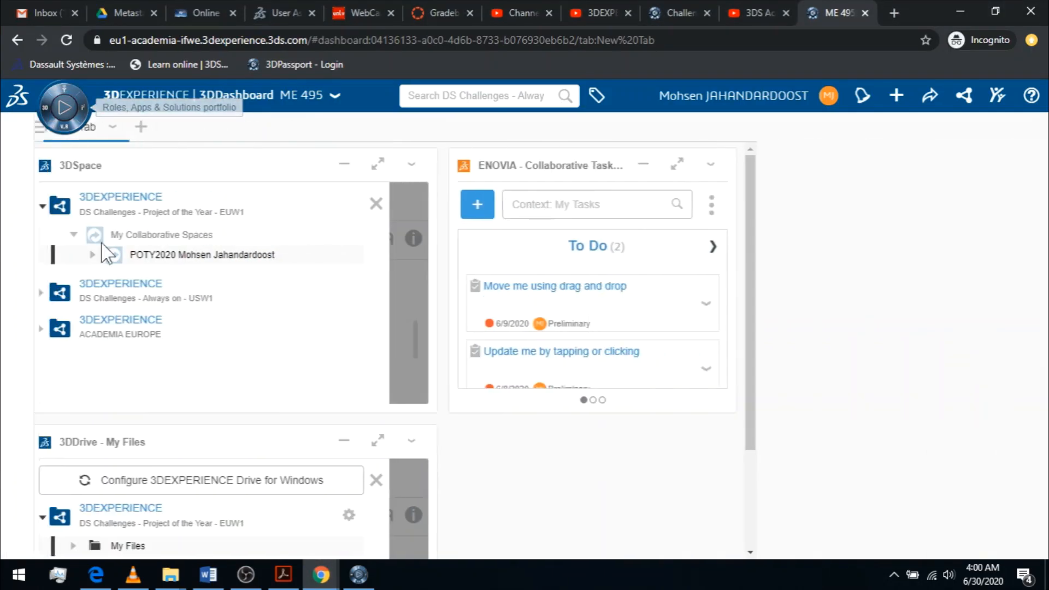
left_click(103, 245)
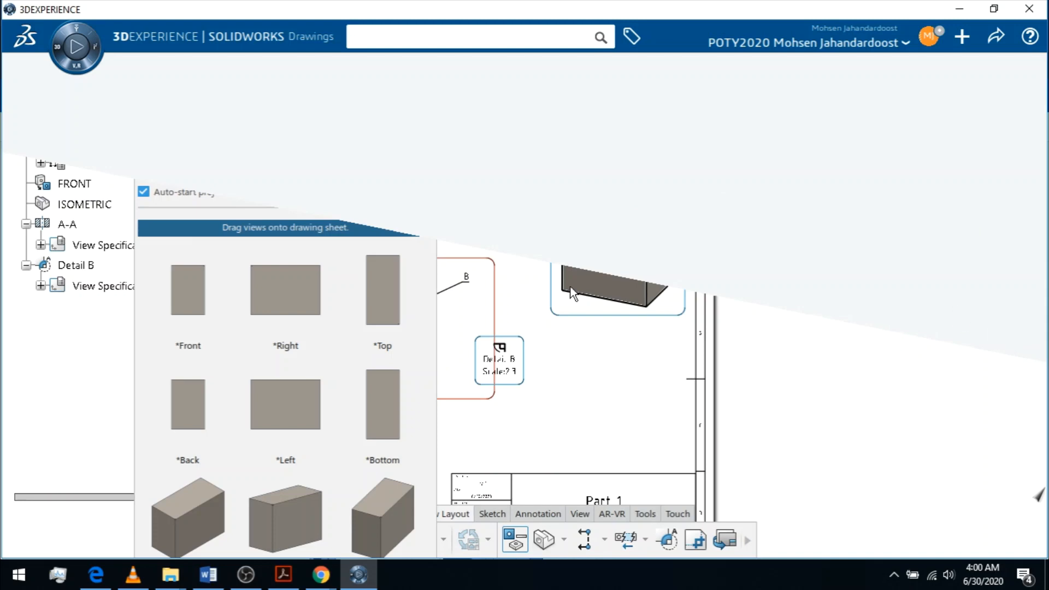
Insert the model's Top view onto the sheet near the isometric and detail views.
left_click_drag(383, 290, 545, 322)
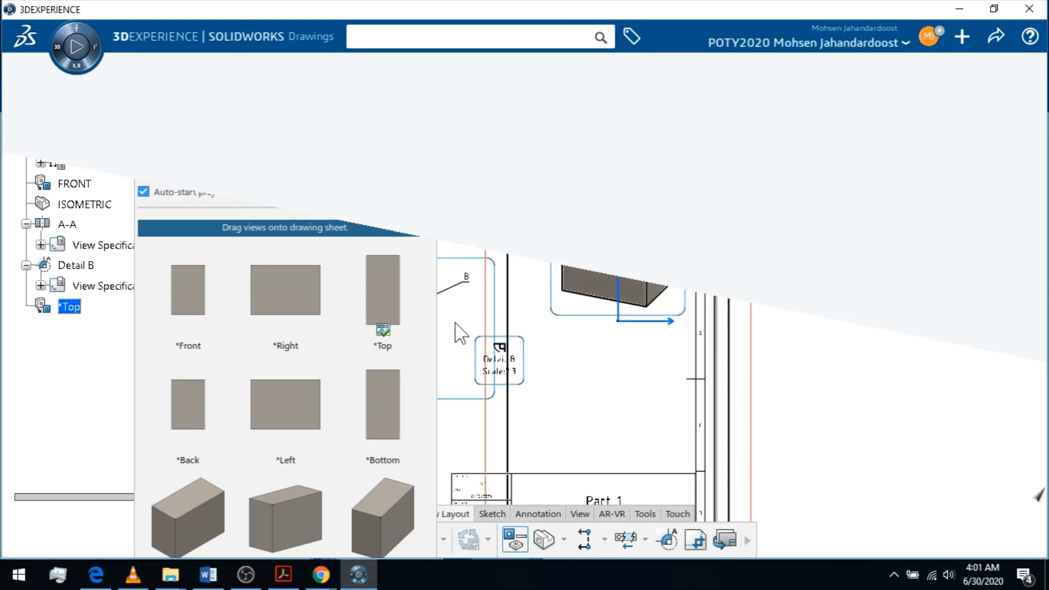
left_click_drag(139, 274, 144, 355)
left_click(996, 44)
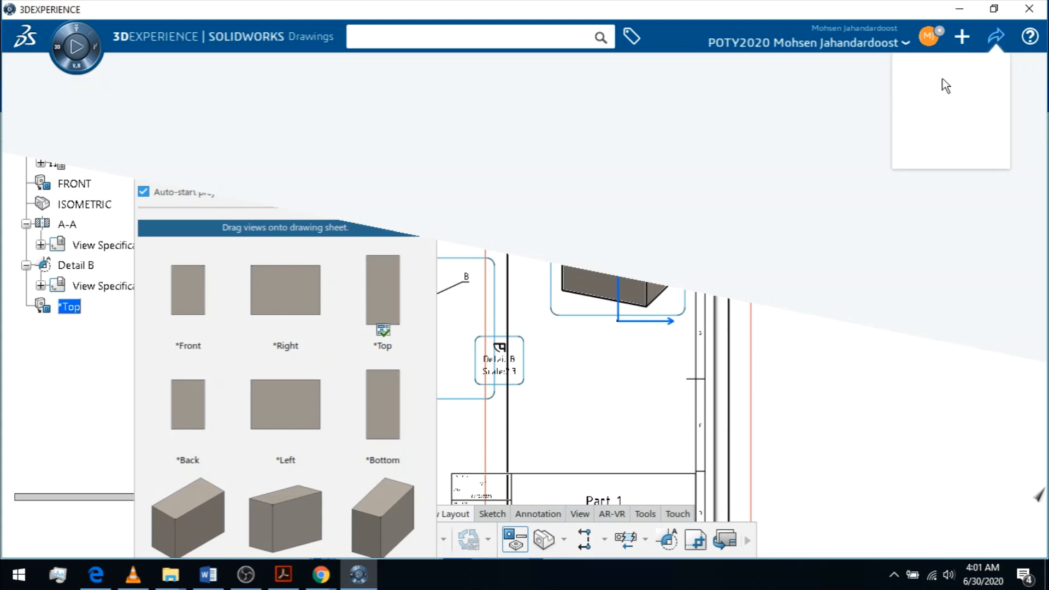
left_click(956, 64)
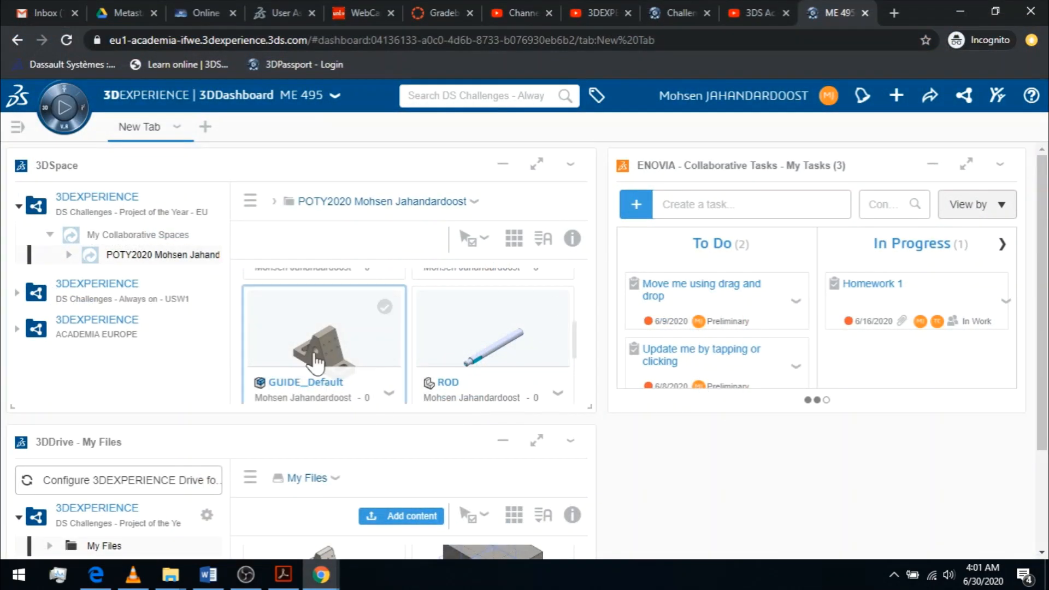
Relaunch the Drawings app from the favorite apps in the browser's 3DDashboard, dismissing its startup warnings and closing the app list.
left_click(44, 115)
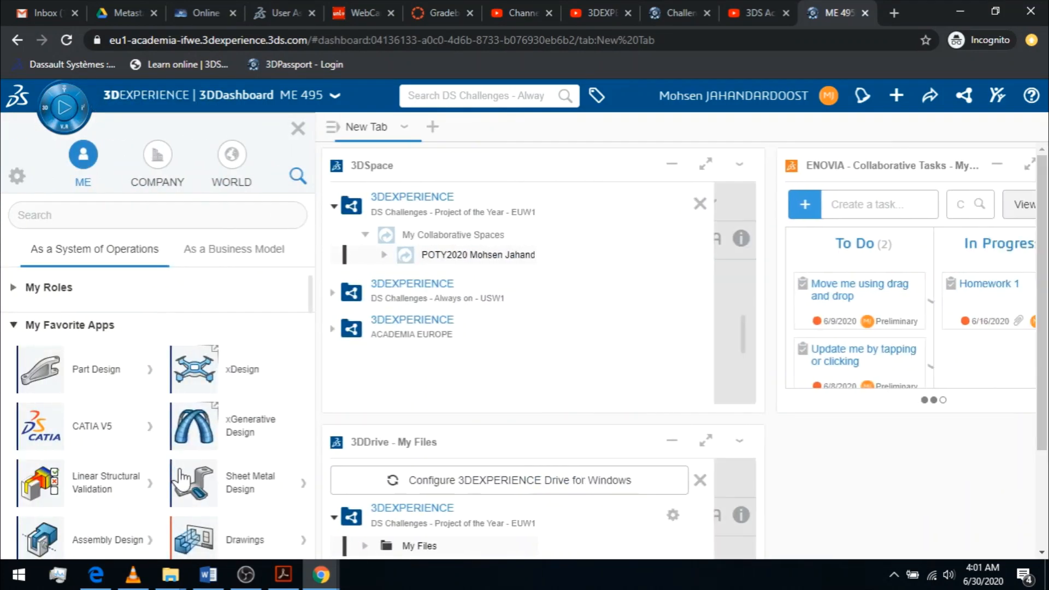
left_click(240, 544)
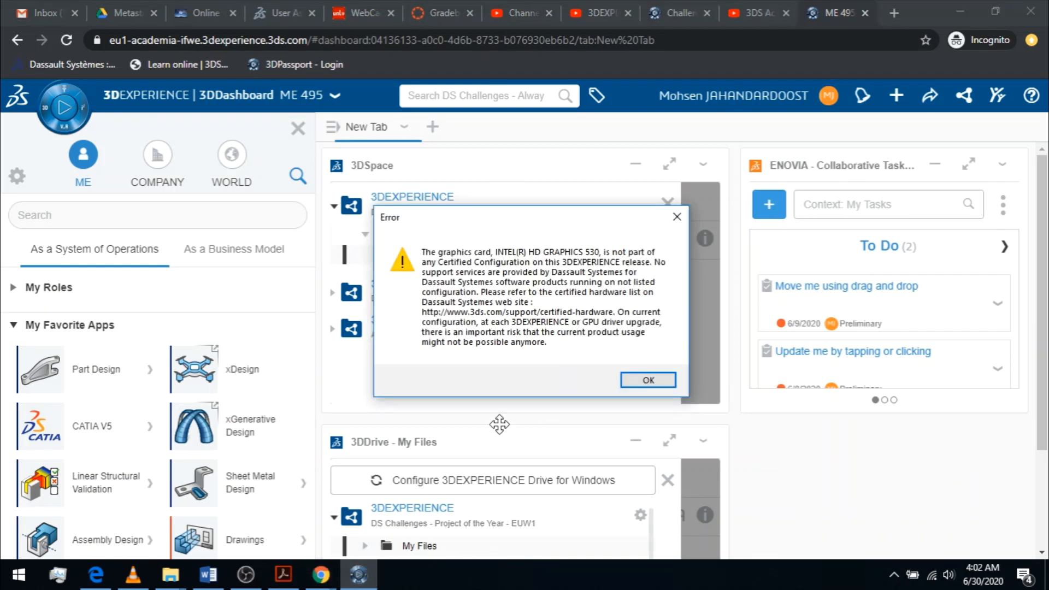
left_click(644, 381)
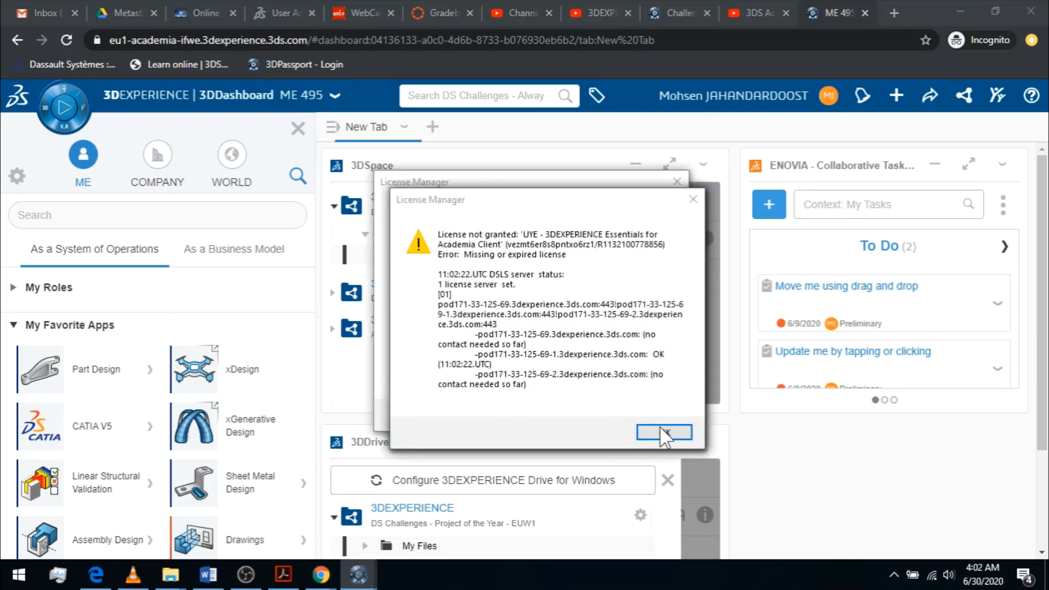
left_click(660, 427)
left_click(660, 425)
left_click(660, 425)
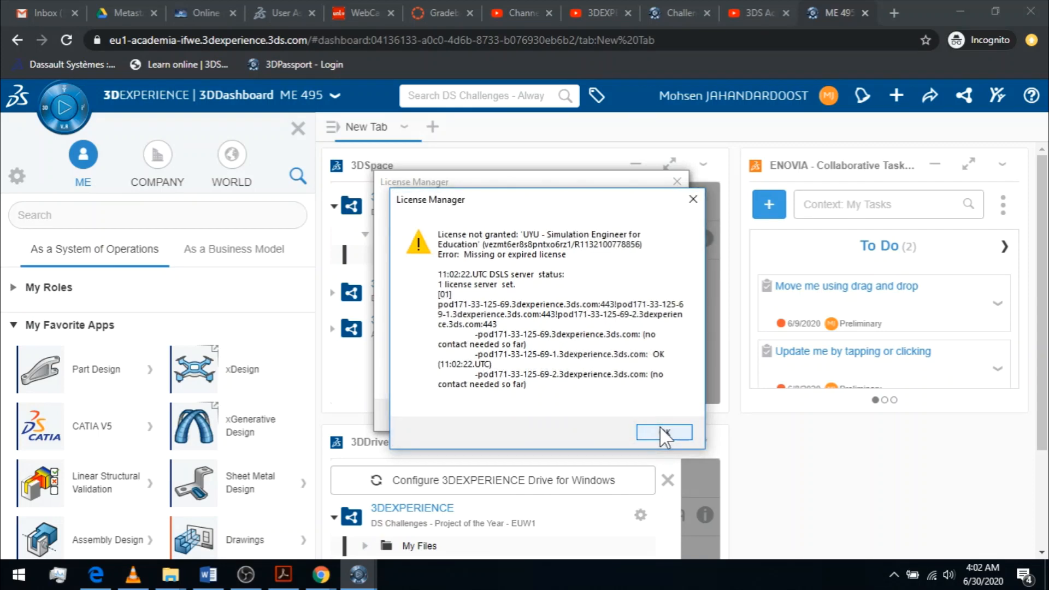
left_click(660, 425)
left_click(649, 414)
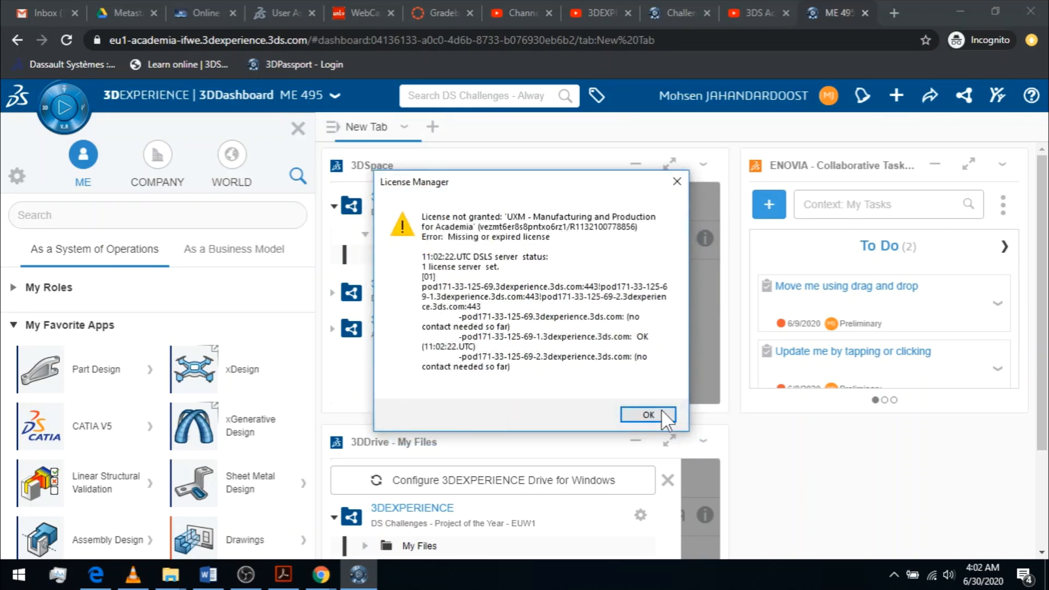
left_click(652, 416)
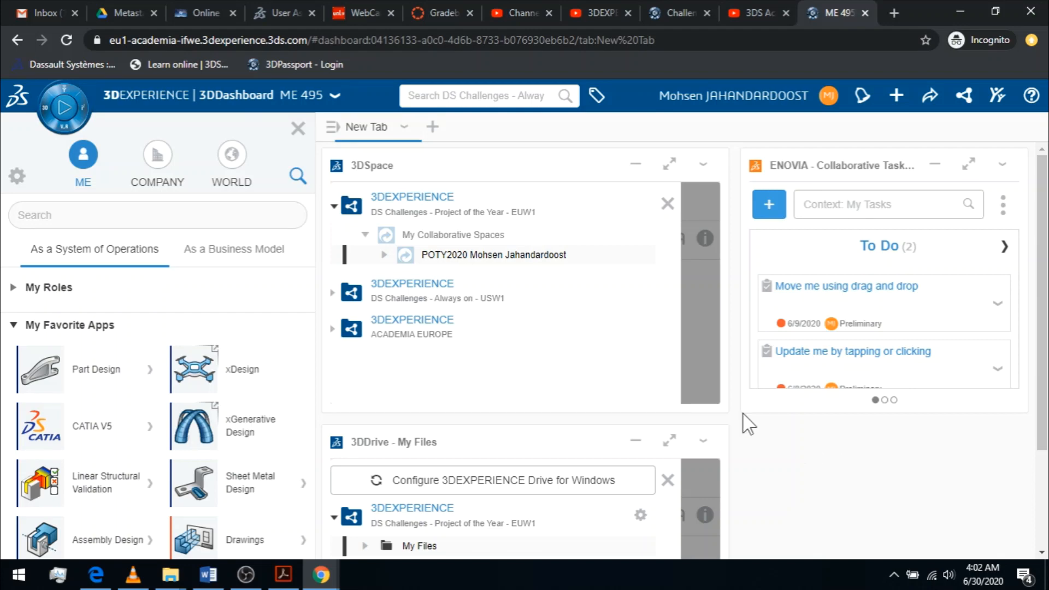
left_click(298, 128)
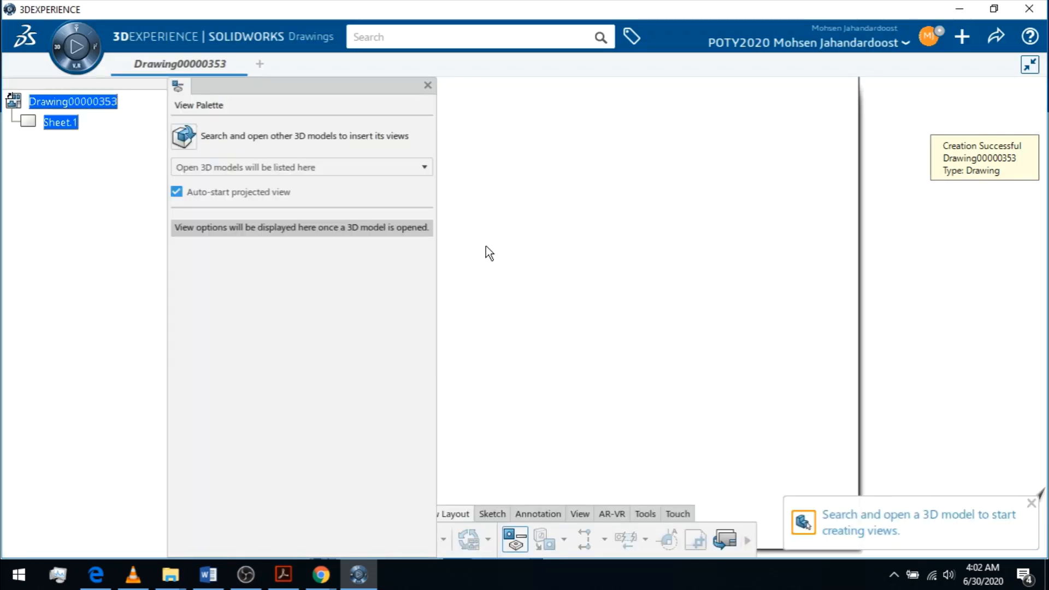
Move the View Palette to the opposite edge of the drawing area, away from the feature tree.
left_click_drag(310, 90, 890, 96)
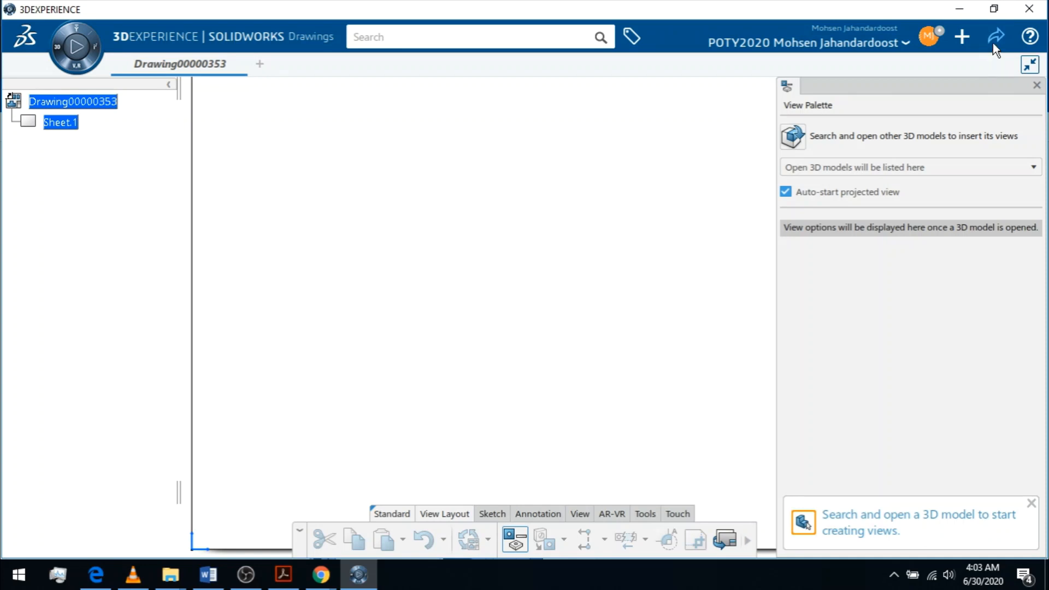
left_click(962, 36)
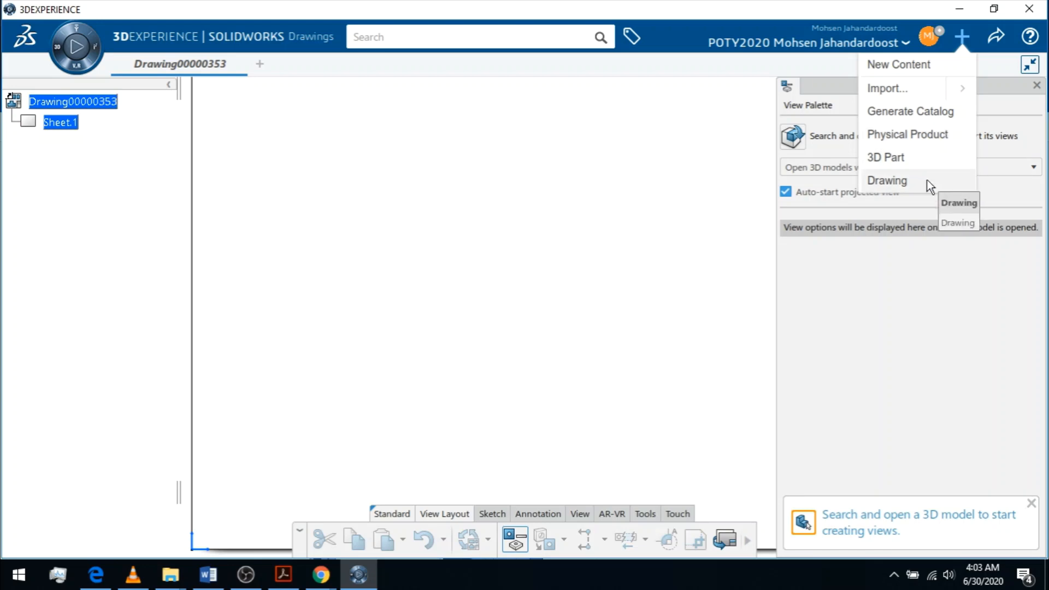
left_click(951, 87)
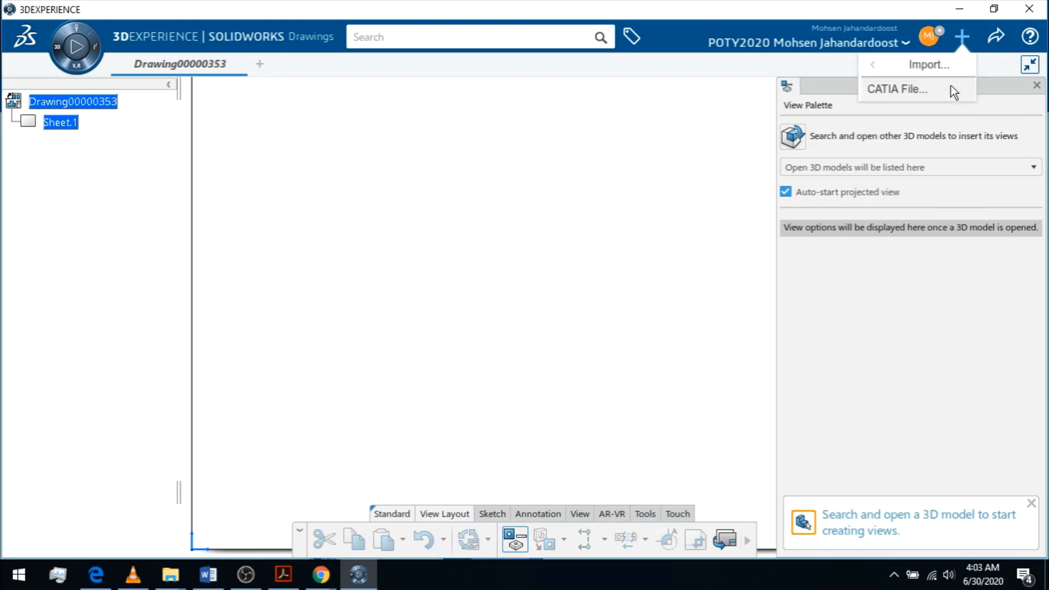
left_click(874, 65)
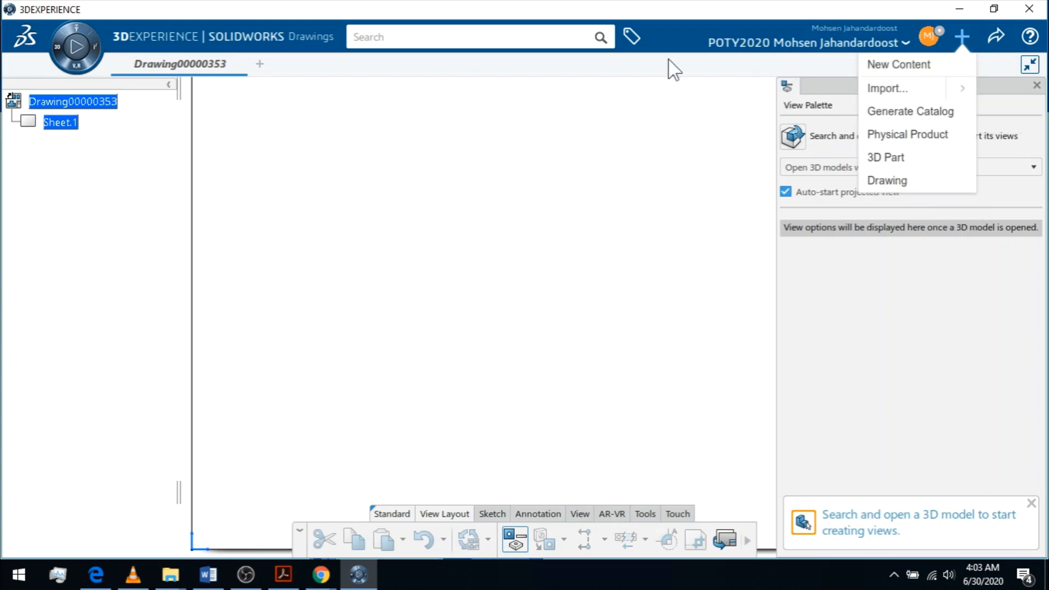
Find and open the existing drawing Drawing00000349 A.1.
left_click(566, 41)
left_click(423, 137)
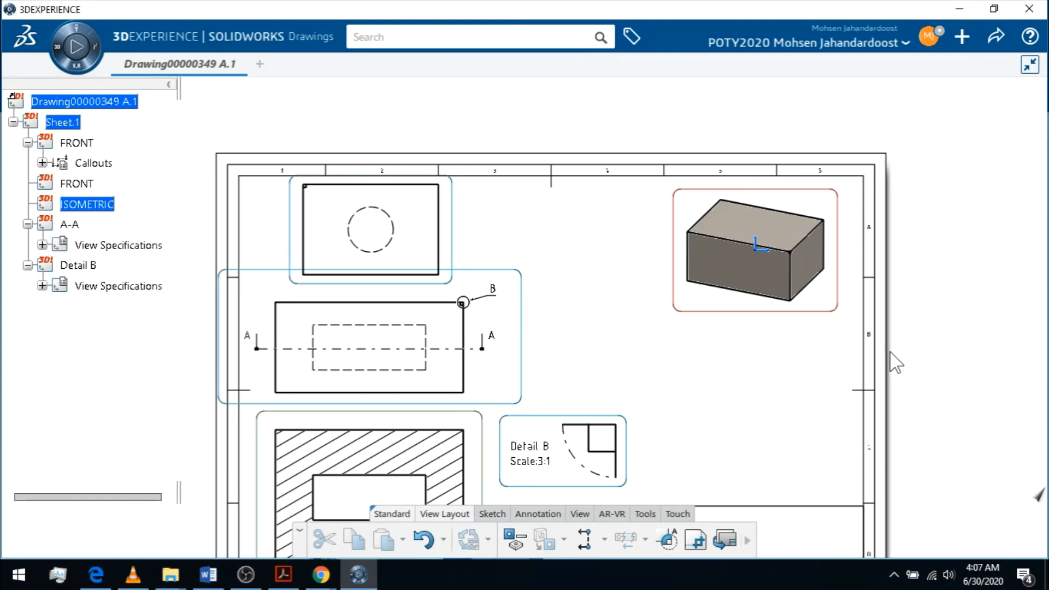
Start a circular detail view around the tiny square at the upper left corner of the front view with the hidden circle.
middle_click_drag(888, 311, 888, 290)
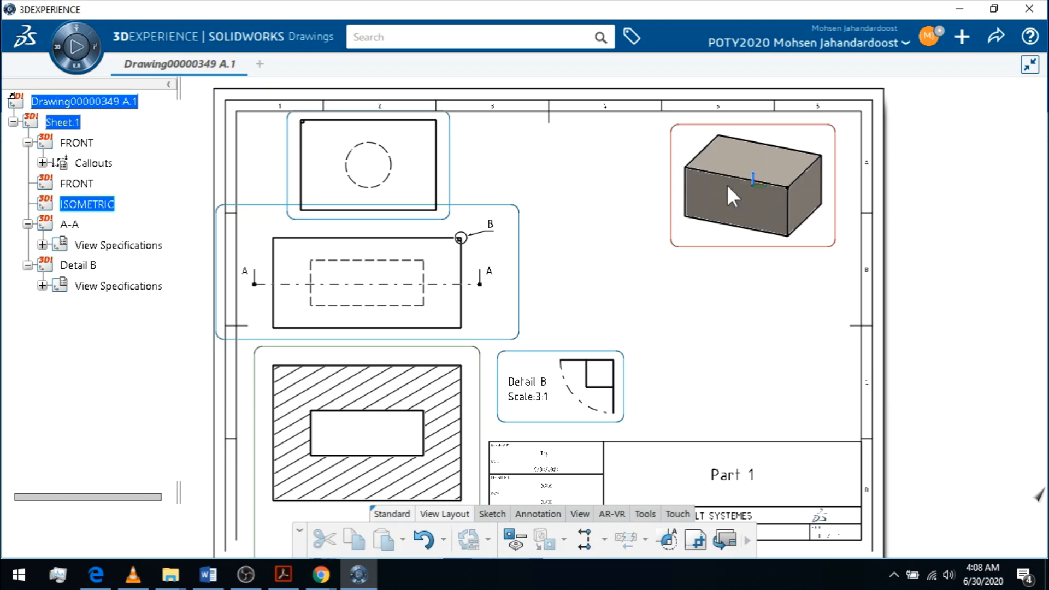
middle_click_drag(616, 213, 599, 267)
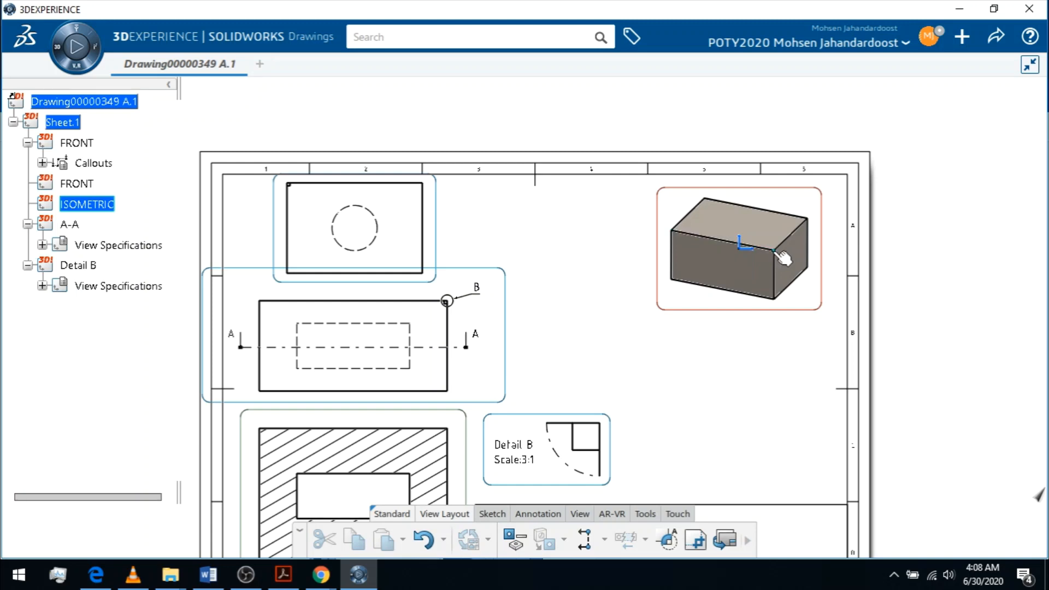
left_click(667, 540)
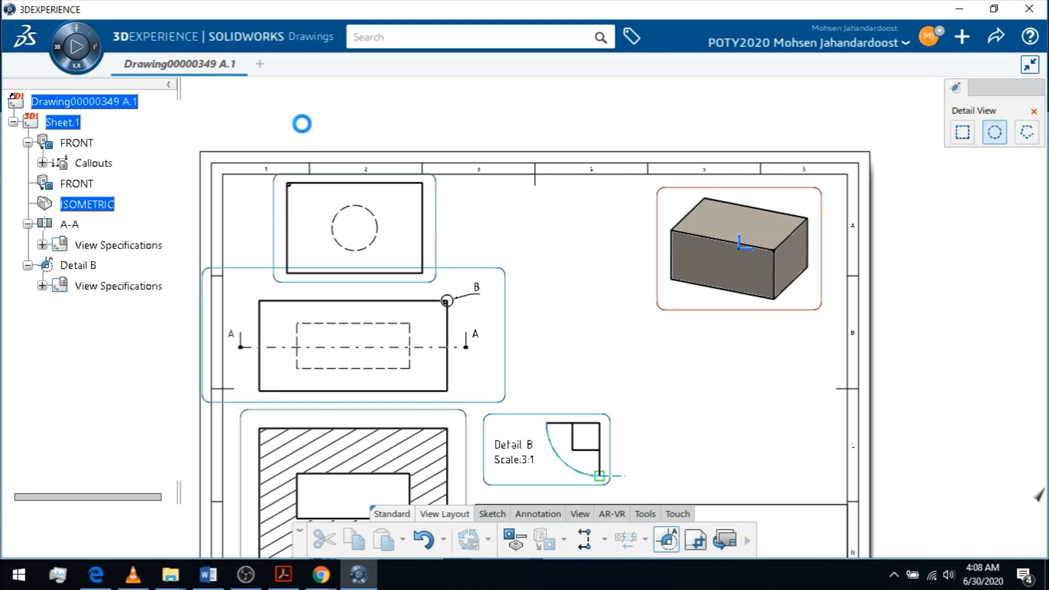
scroll(481, 267, "up", 3)
scroll(481, 267, "up", 4)
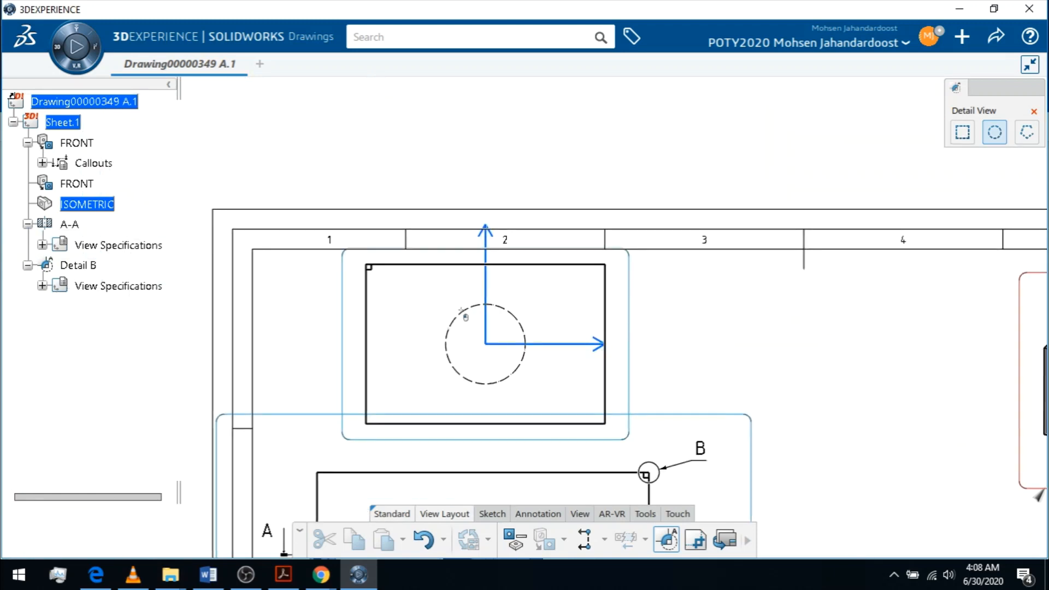
middle_click_drag(440, 267, 504, 337)
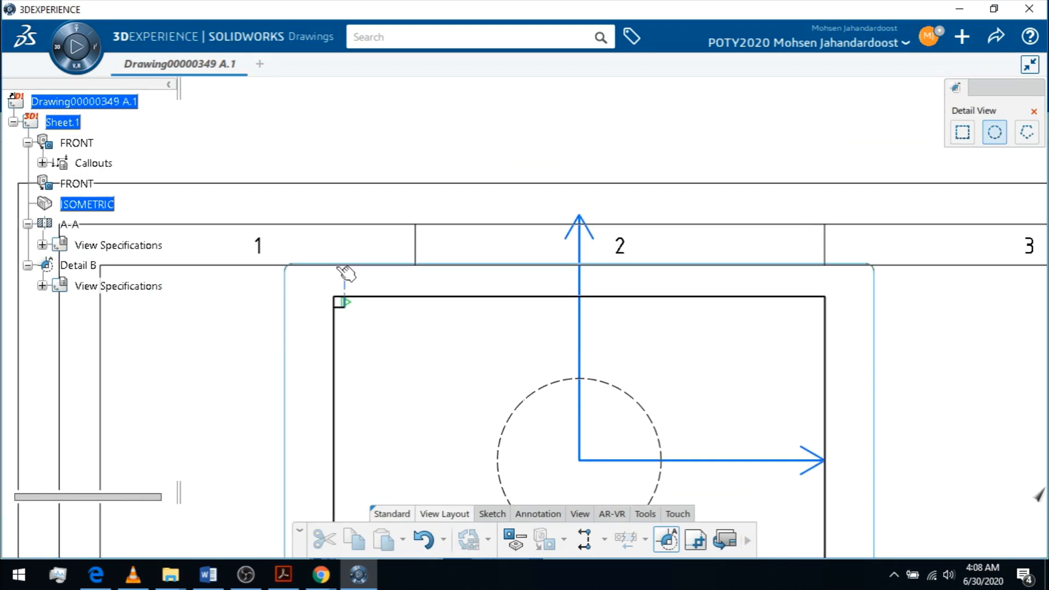
middle_click_drag(338, 300, 338, 205, "ctrl")
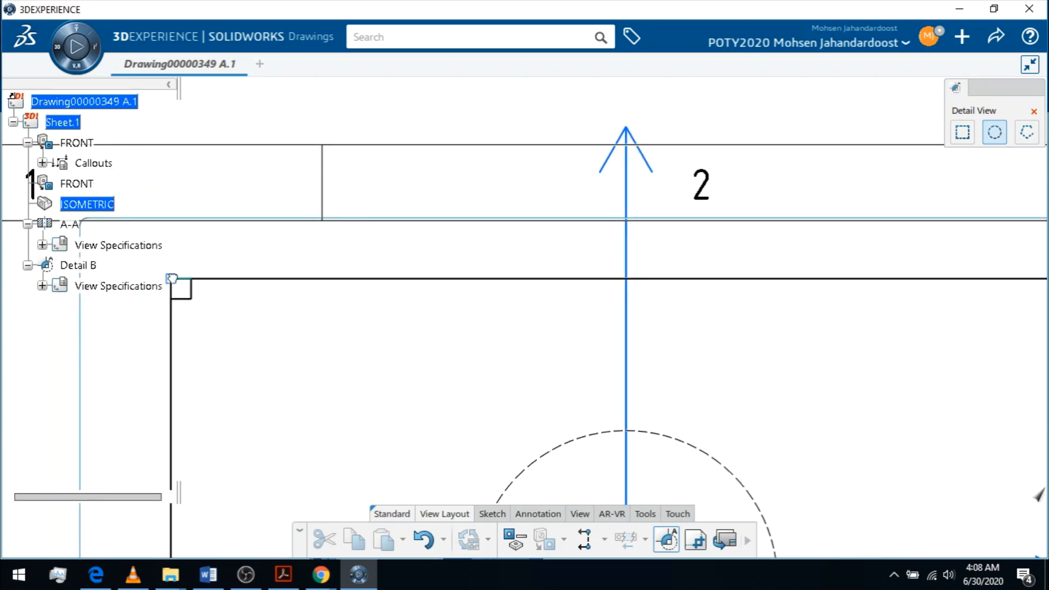
left_click(172, 279)
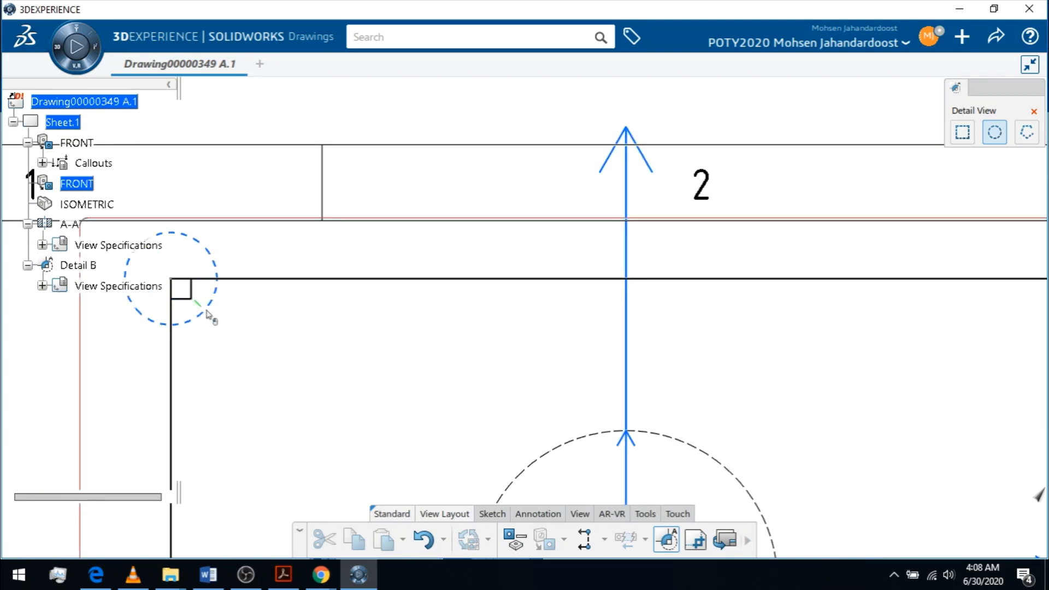
left_click(209, 315)
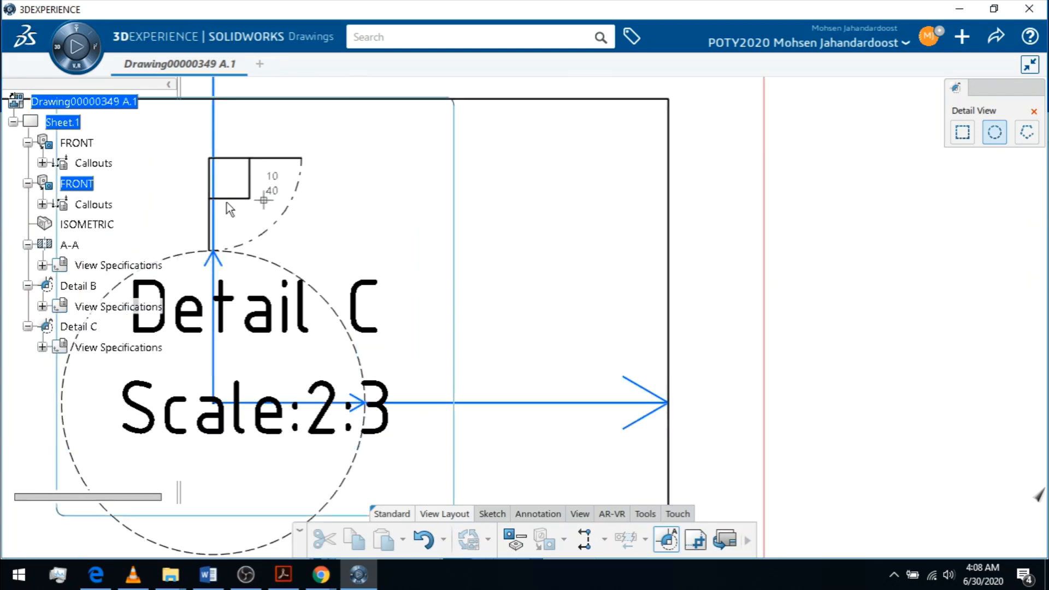
Place the detail view in the free space above Detail B, beside the sectioned front view.
middle_click_drag(536, 267, 527, 428, "ctrl")
middle_click_drag(709, 433, 574, 248)
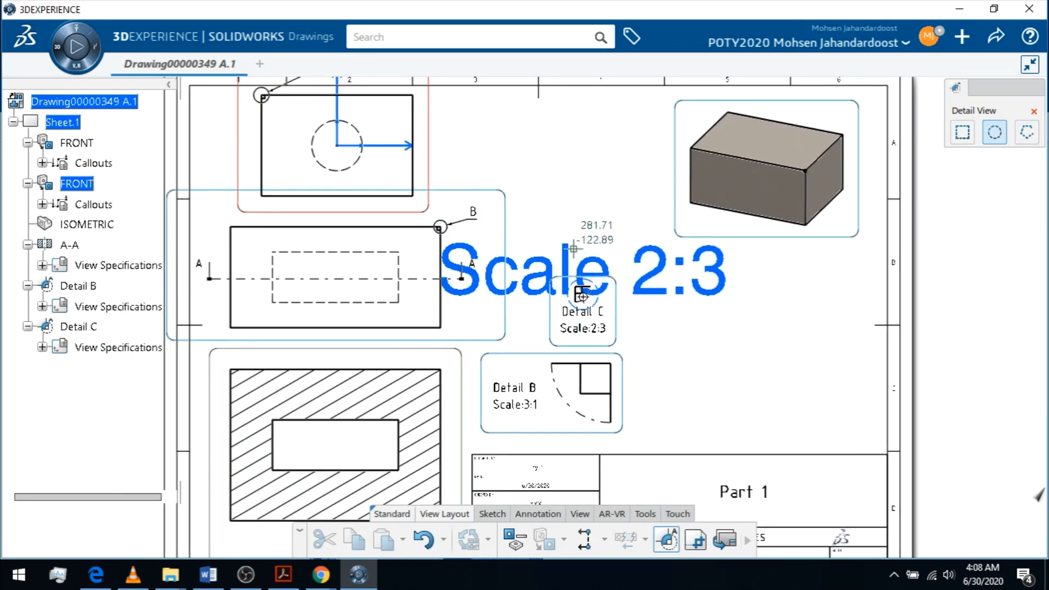
left_click(590, 296)
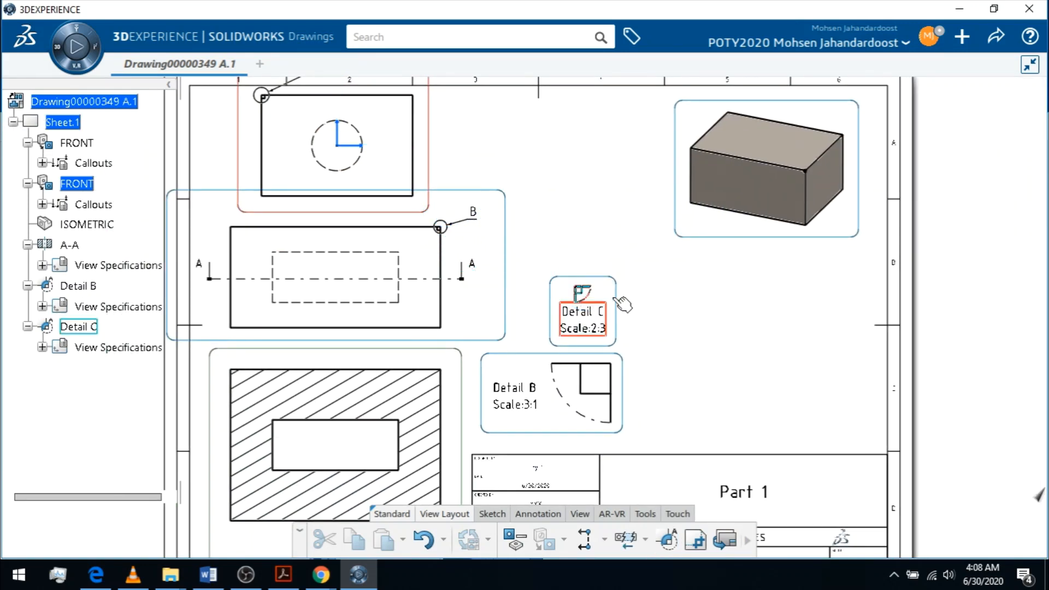
Set Detail C's view scale to the standard 3:1.
left_click(619, 301)
left_click(694, 243)
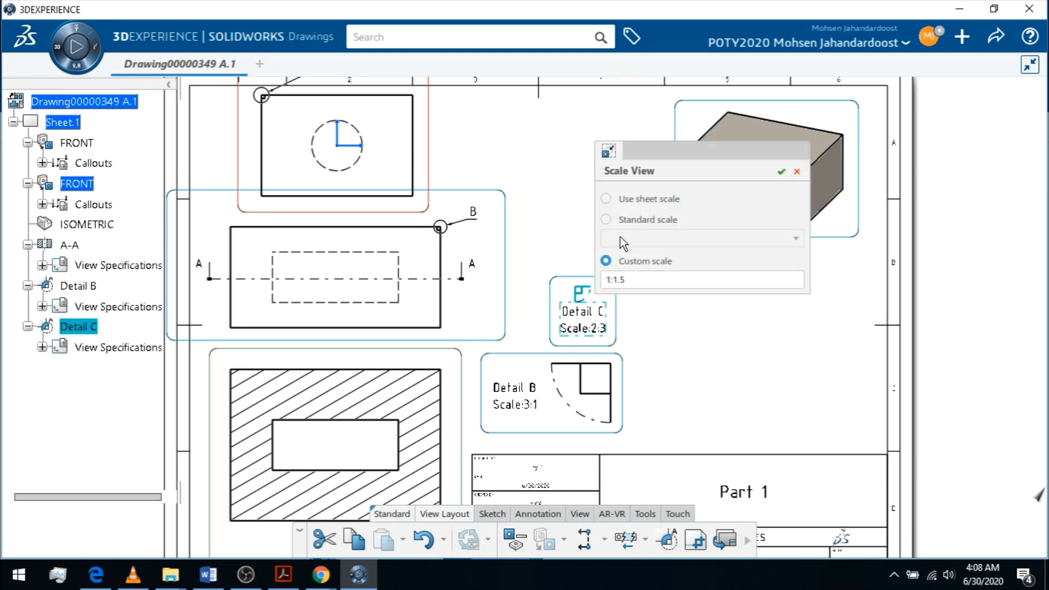
left_click(654, 214)
left_click(654, 241)
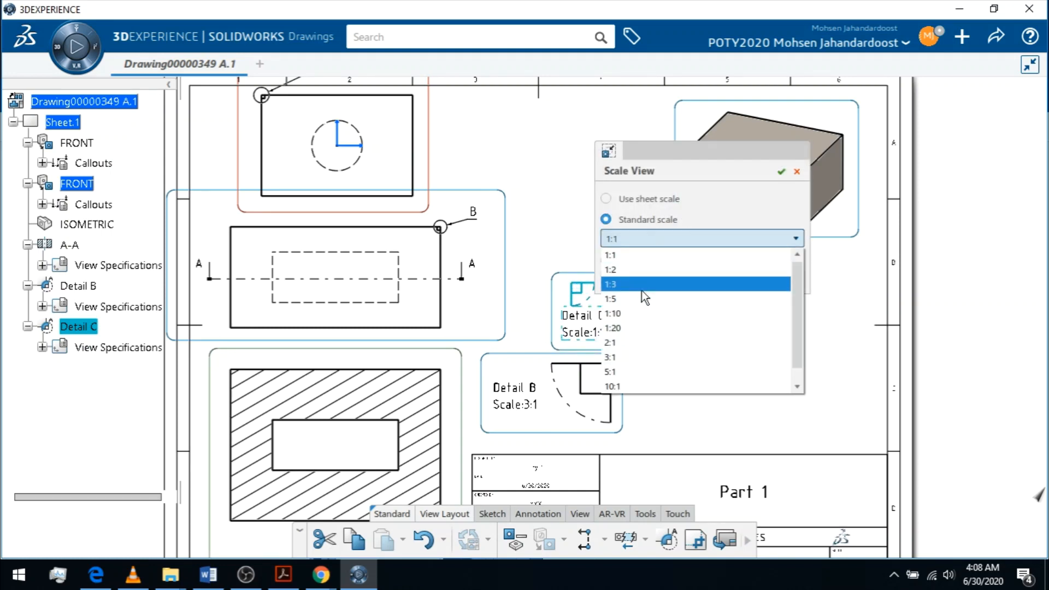
left_click(641, 285)
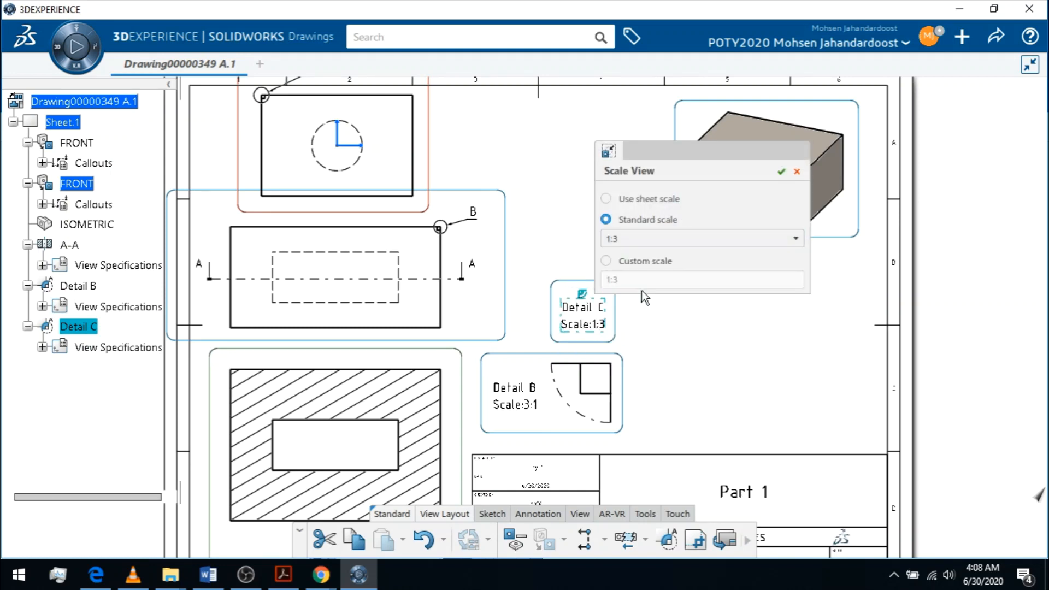
left_click(630, 231)
left_click(628, 352)
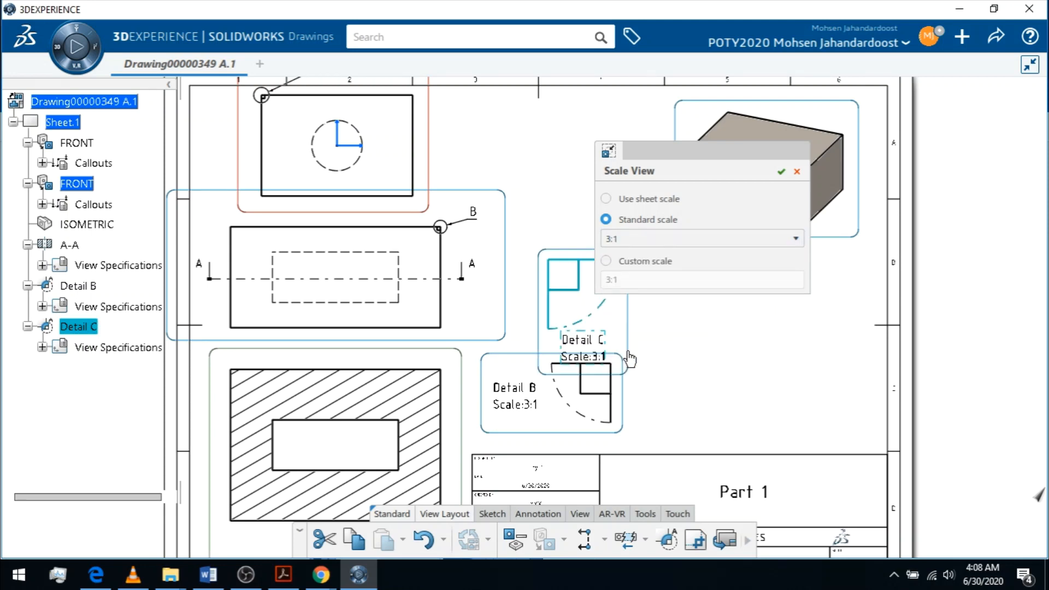
left_click(781, 173)
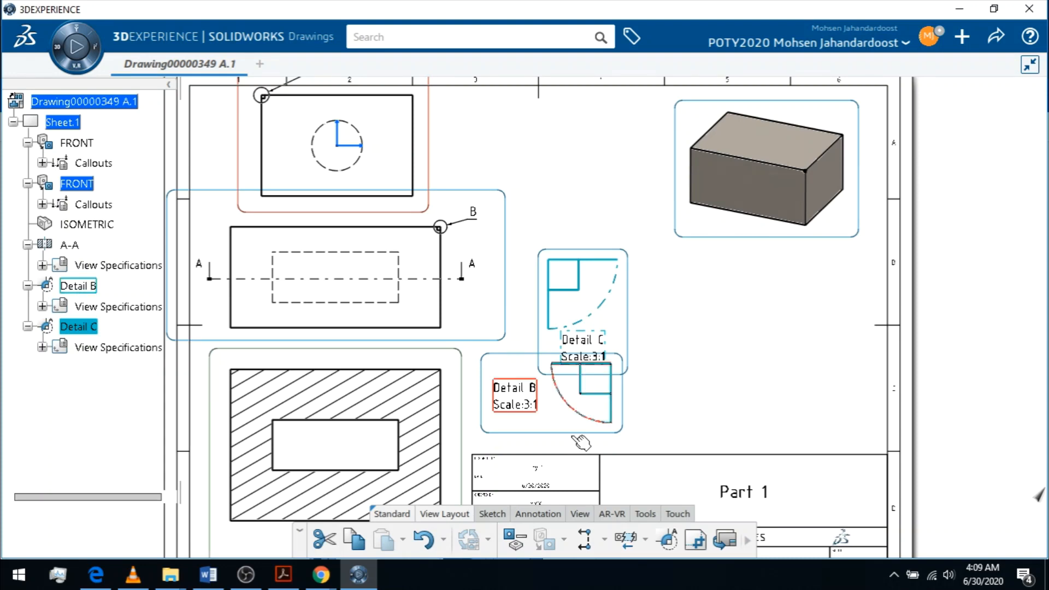
Move Detail C up and left and Detail B to the right so that their frames are clear of each other.
left_click_drag(606, 250, 586, 233)
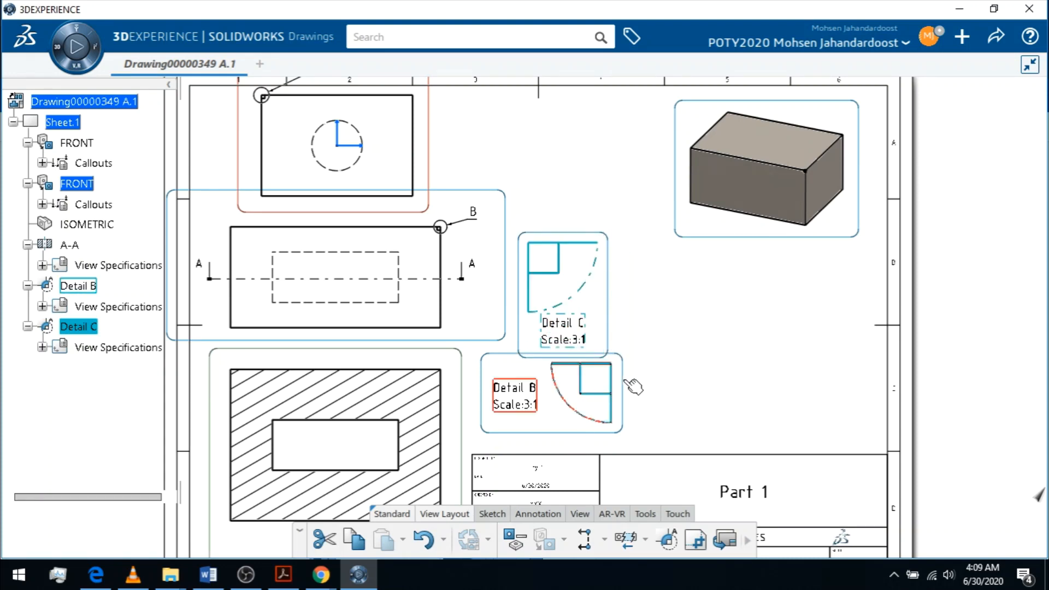
left_click_drag(634, 387, 673, 395)
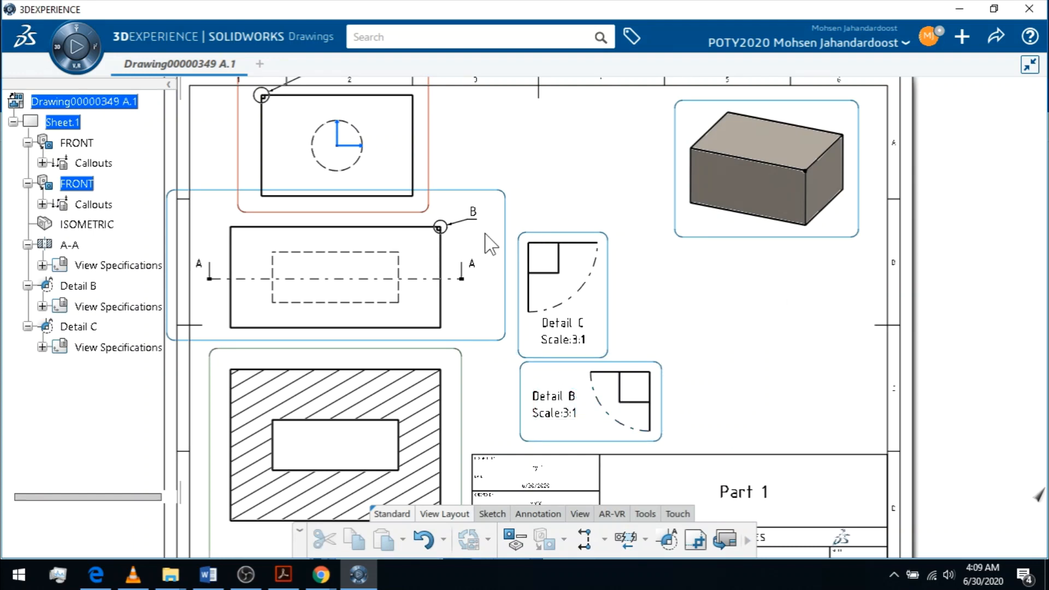
Move callout letter C to the left of its detail circle, inside the sheet border.
middle_click_drag(514, 160, 540, 232)
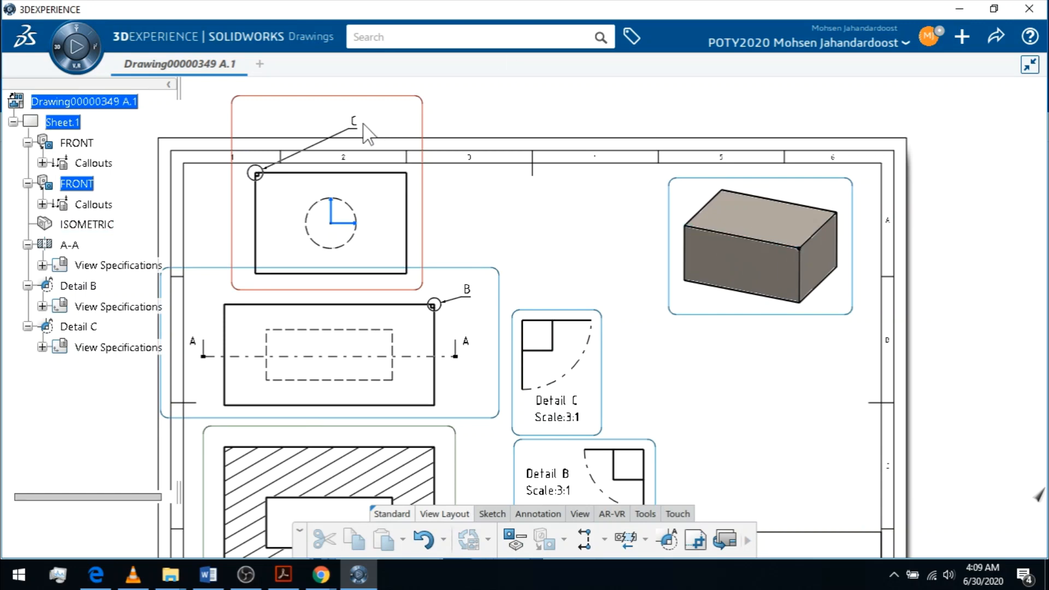
left_click_drag(358, 123, 217, 186)
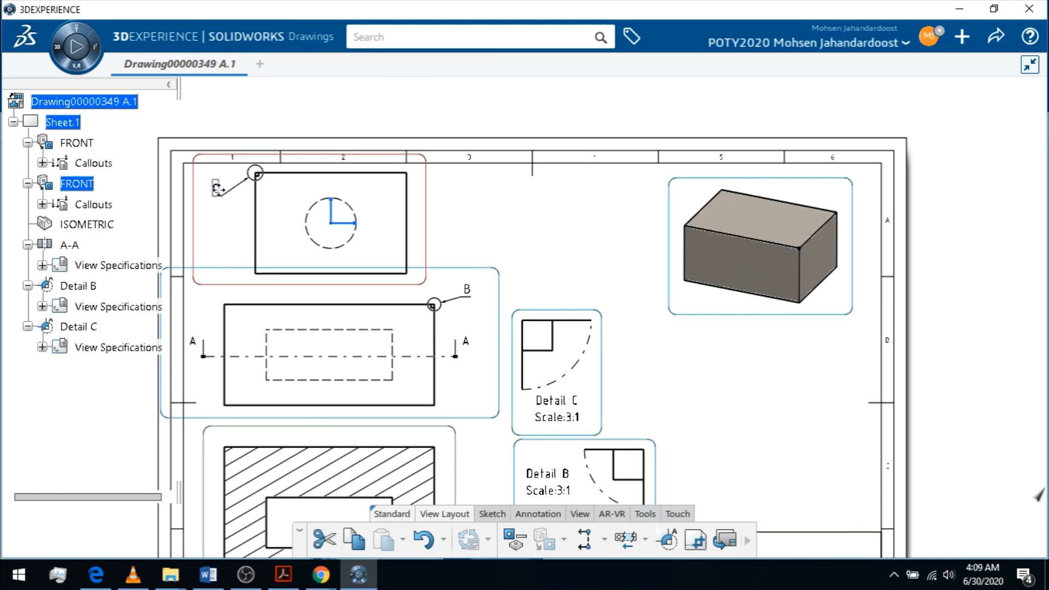
left_click(534, 241)
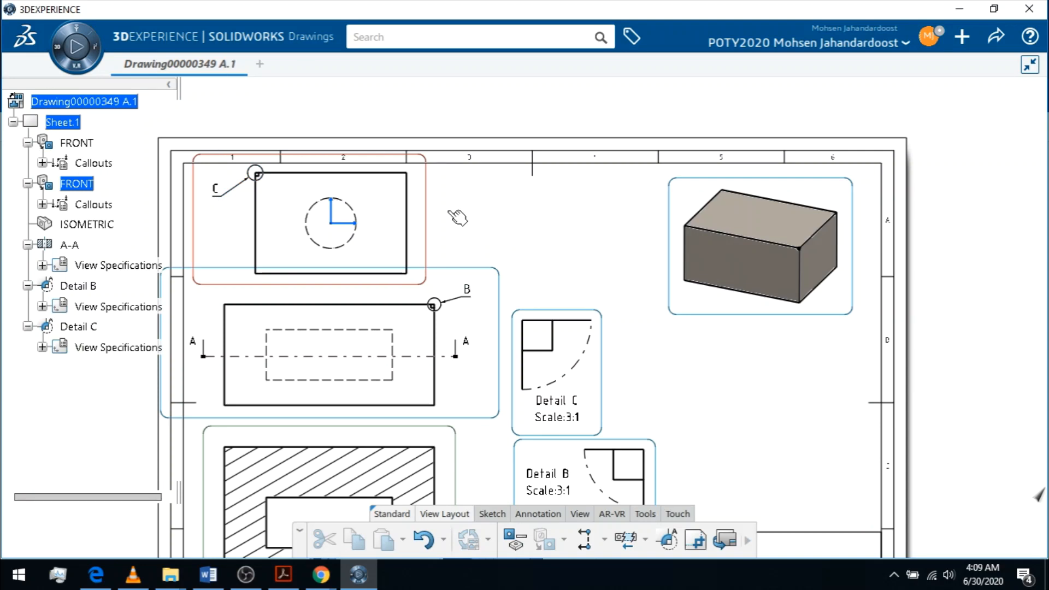
Shift the isometric view closer to the sheet's upper right corner.
mouse_move(806, 421)
middle_mouse_down()
mouse_move(602, 372)
mouse_move(625, 372)
middle_mouse_up()
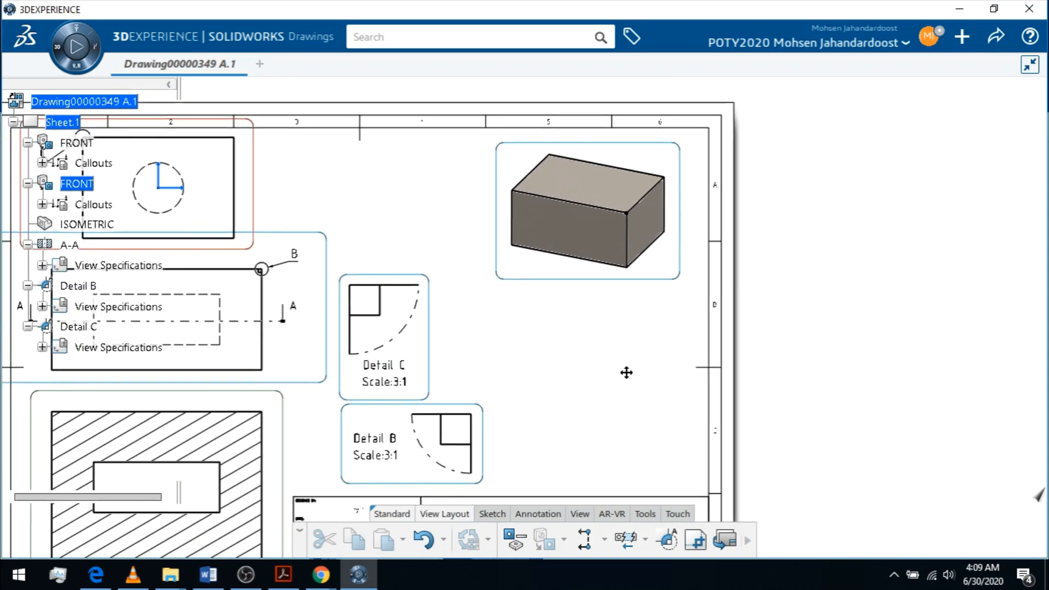
left_click(688, 189)
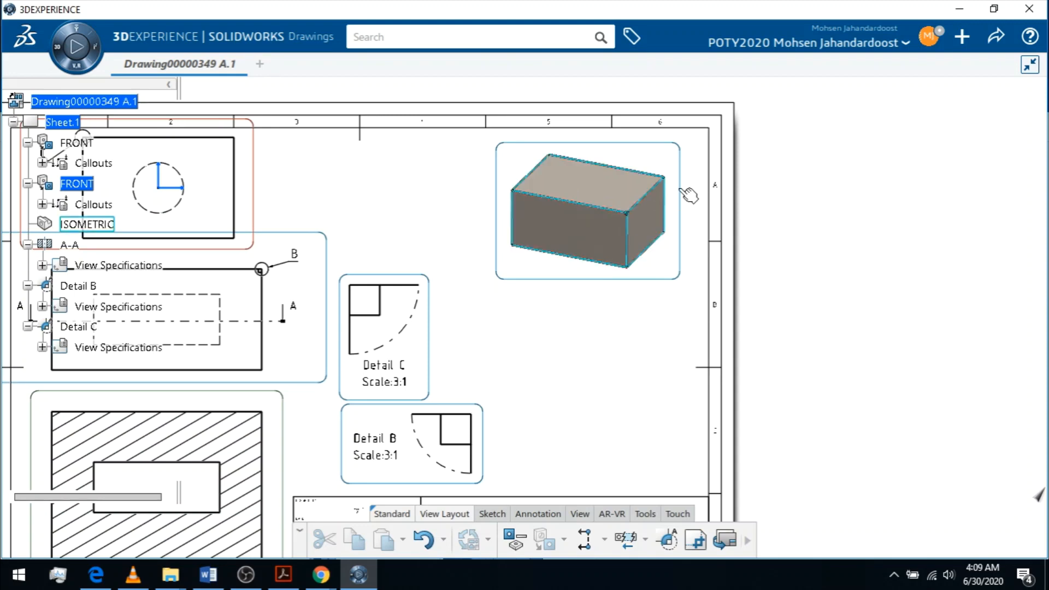
left_click_drag(690, 188, 696, 182)
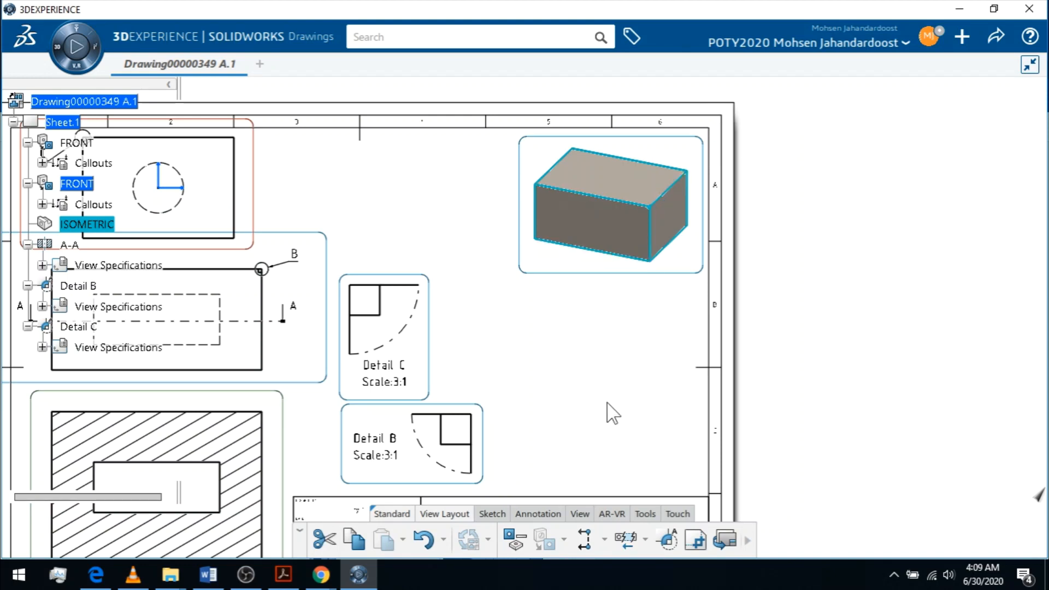
Start a circular detail view around the small cubic notch at the isometric view's front top corner.
left_click(669, 541)
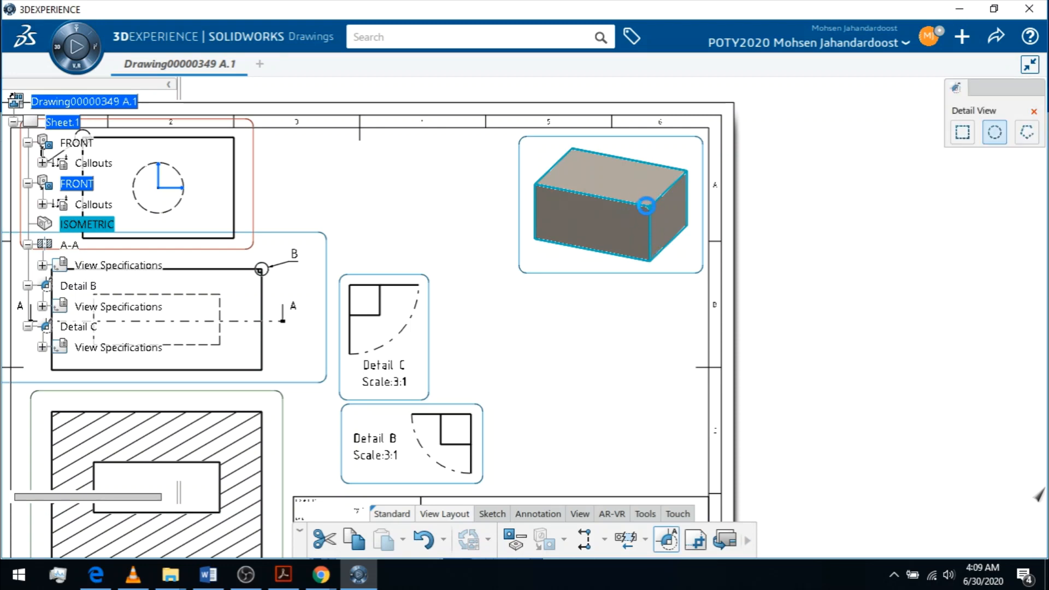
left_click(647, 206)
scroll(648, 201, "up", 5)
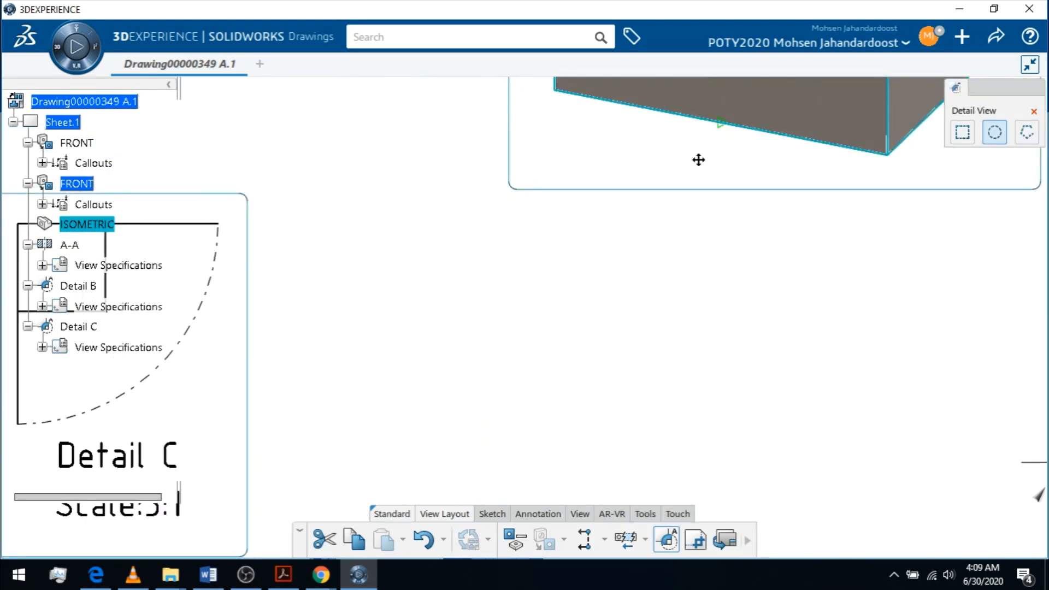
scroll(561, 345, "up", 4)
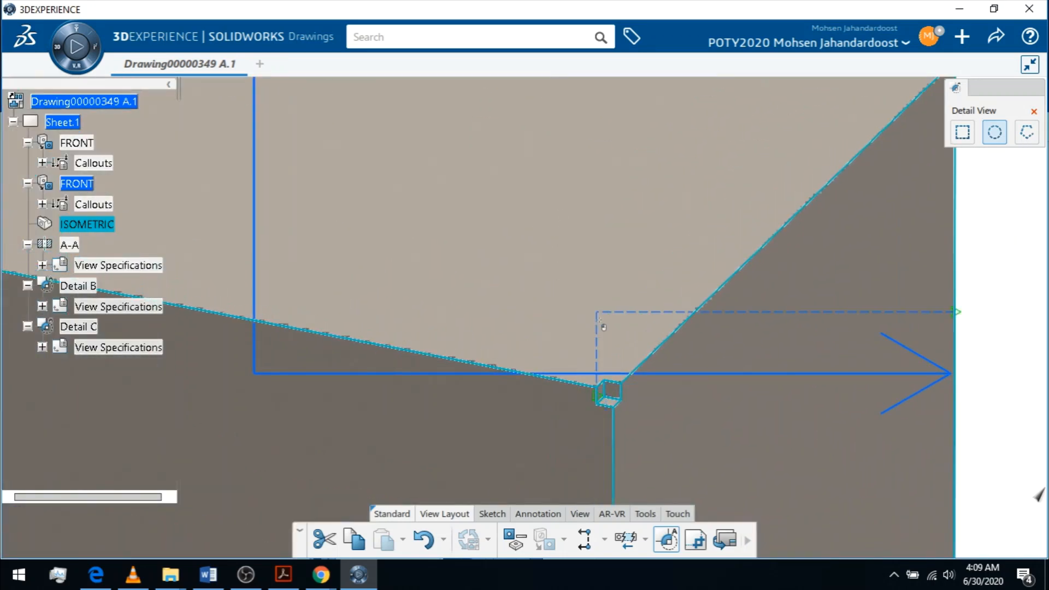
middle_click_drag(623, 381, 621, 291)
middle_click_drag(667, 359, 590, 221)
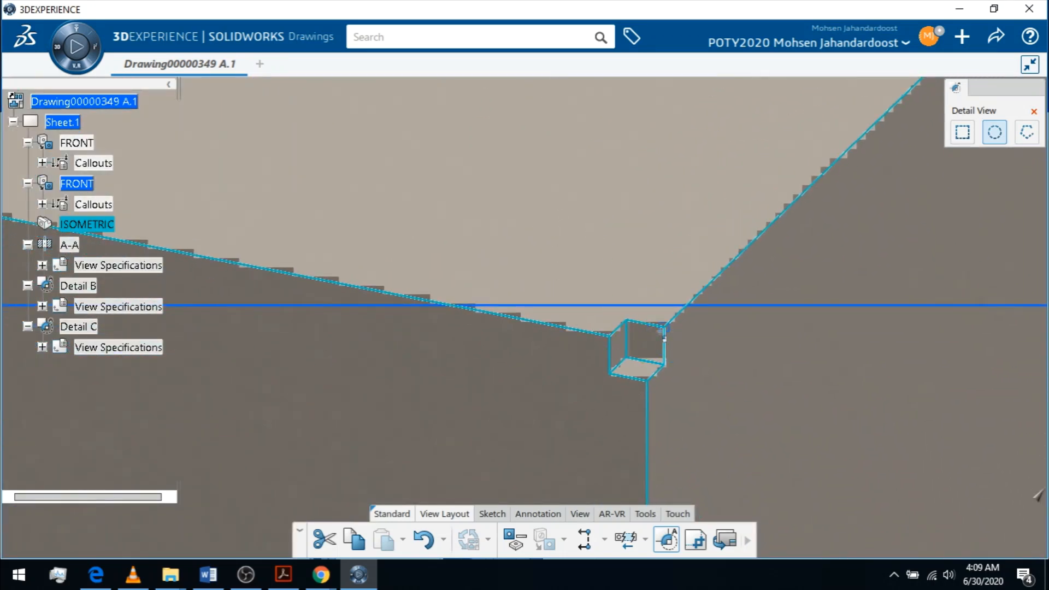
left_click(665, 326)
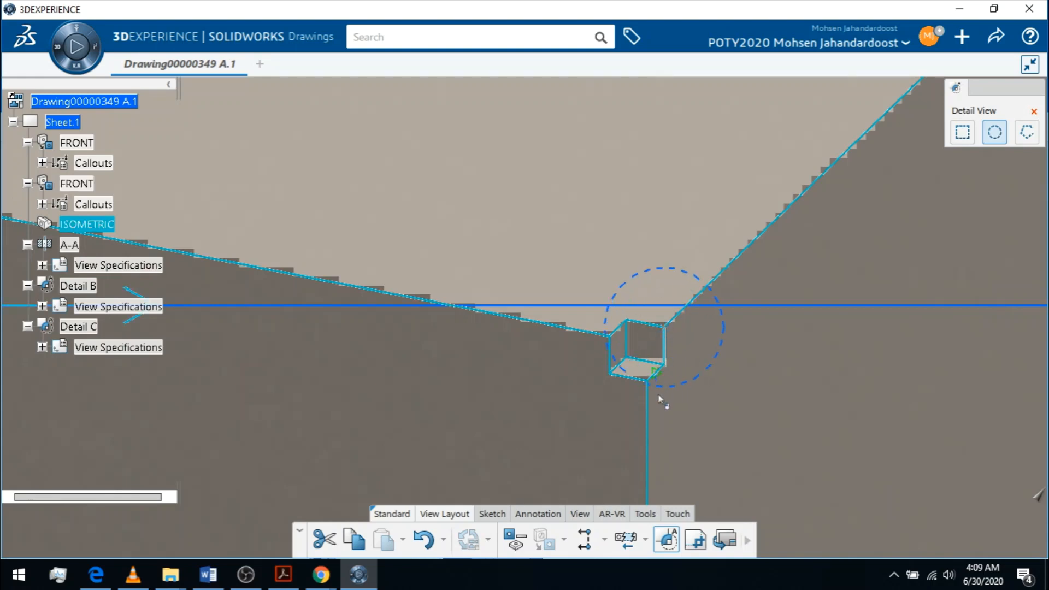
left_click(647, 421)
Finish the circular detail around the isometric view's corner notch and place Detail D below the isometric view, inside the sheet border.
left_click(654, 343)
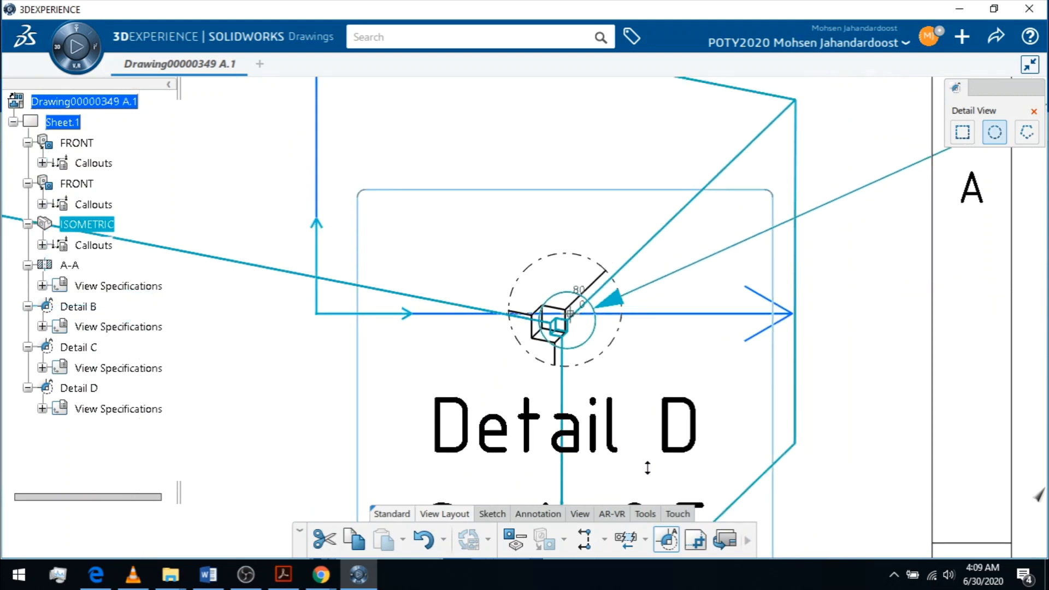
middle_click_drag(645, 260, 632, 389, "ctrl")
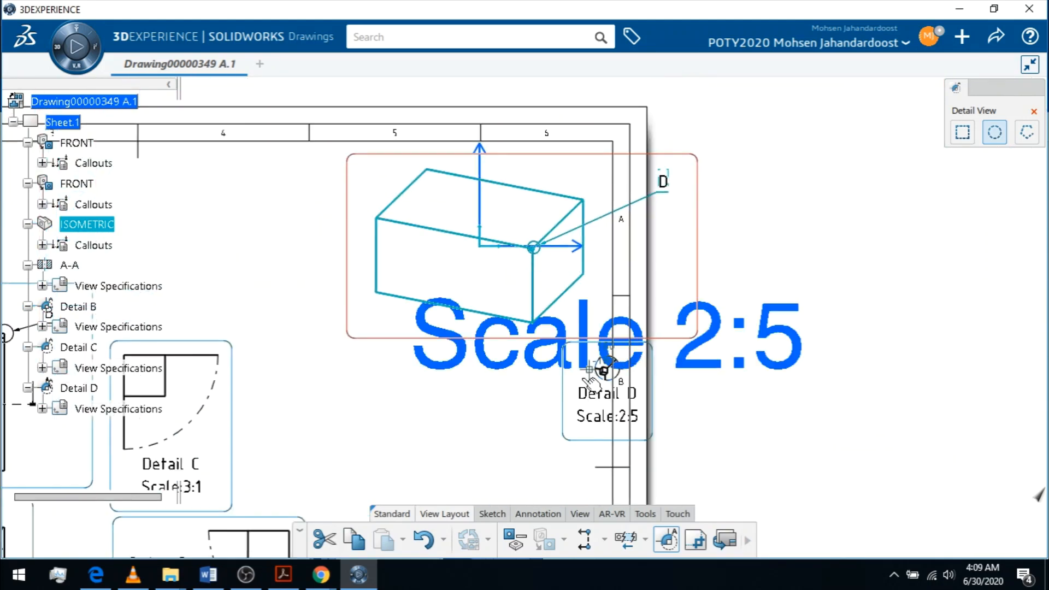
middle_click_drag(536, 410, 522, 360)
left_click(514, 366)
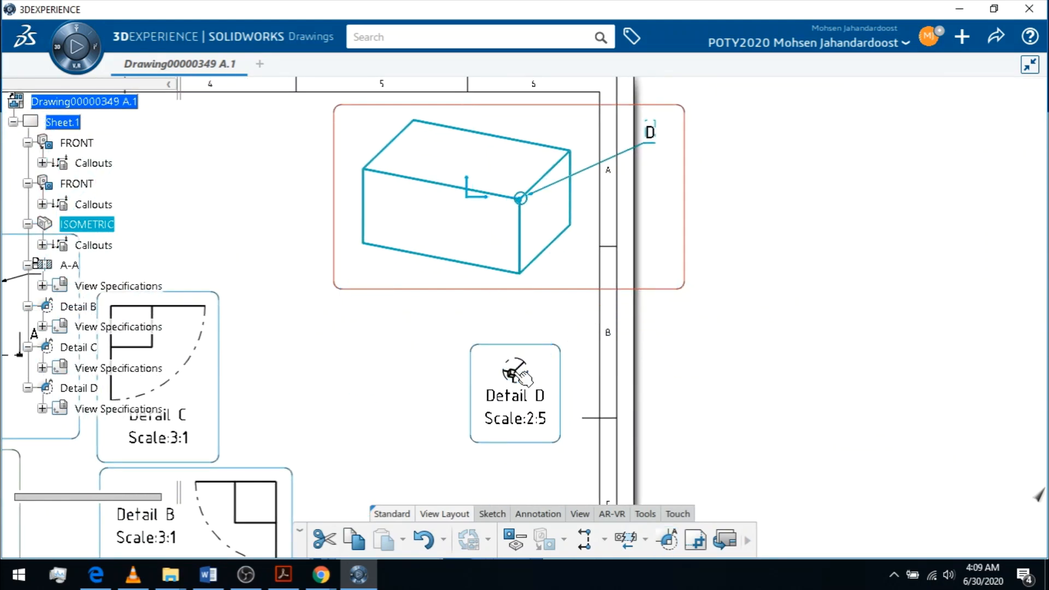
Set Detail D's scale to the standard 2:1.
left_click(541, 351)
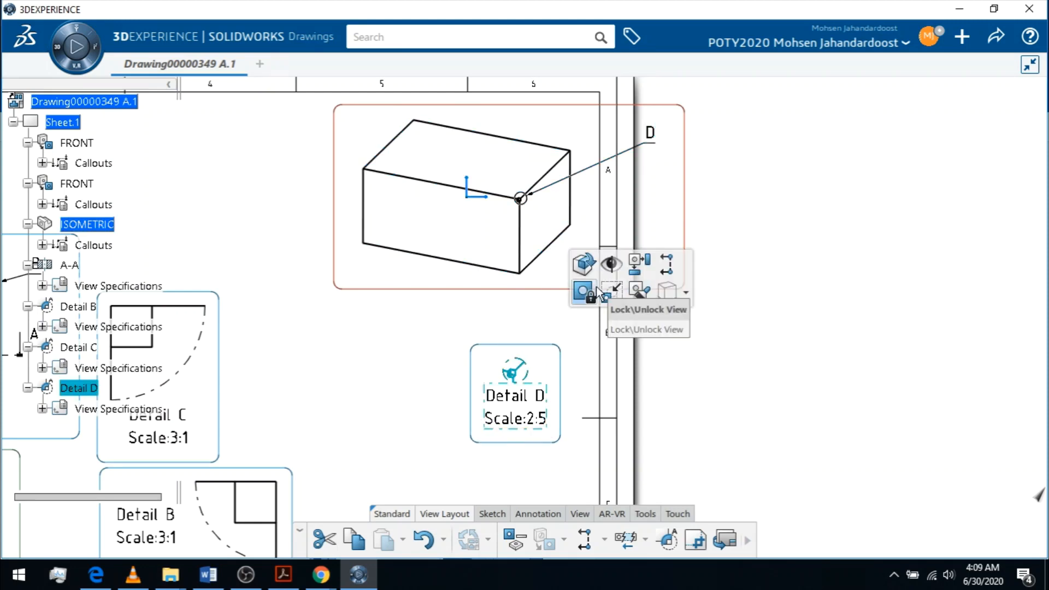
left_click(600, 289)
left_click(564, 295)
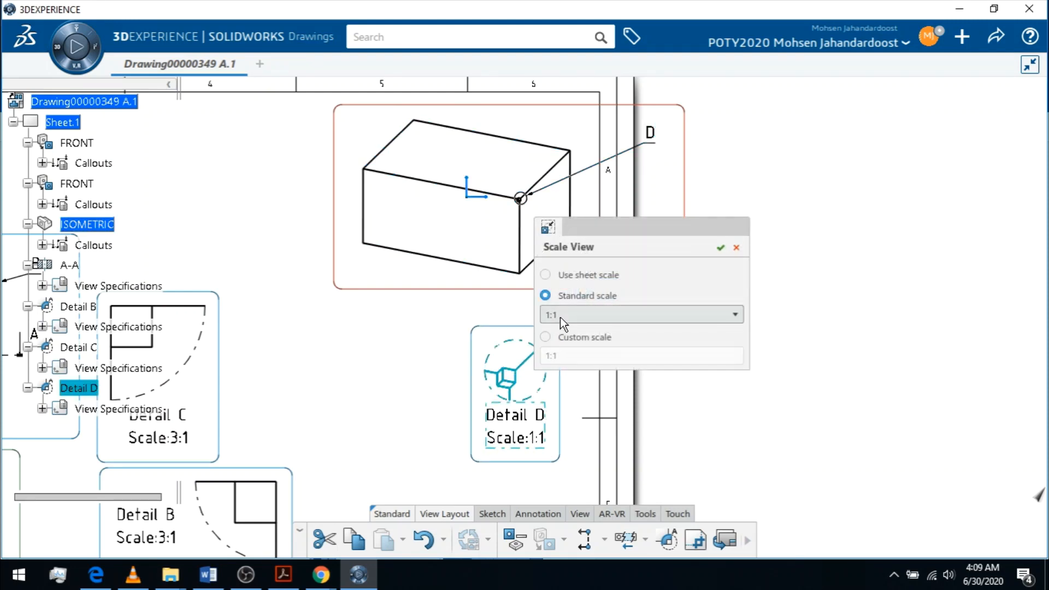
left_click(560, 316)
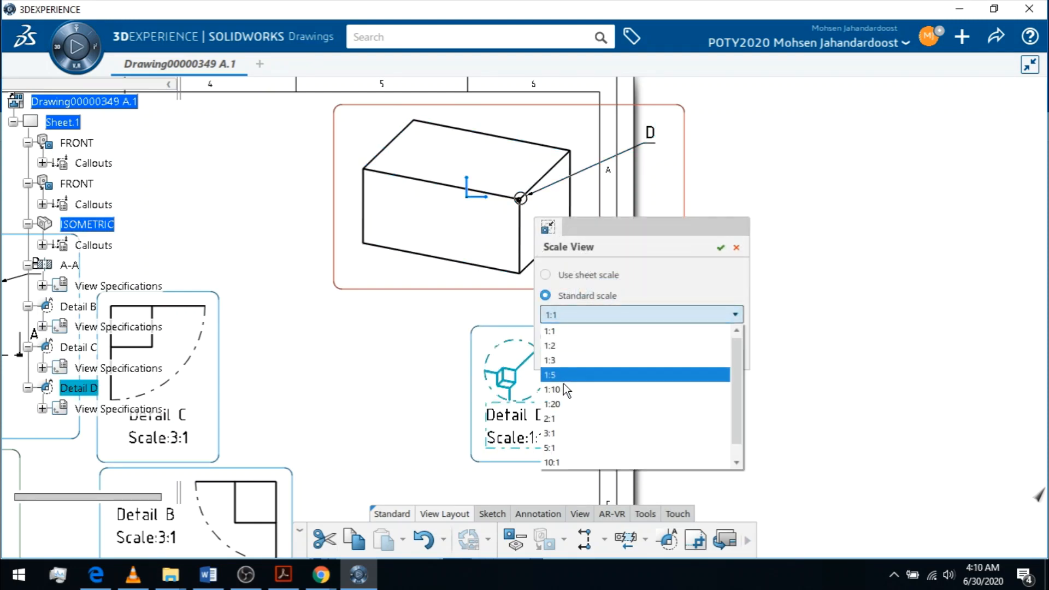
left_click(567, 431)
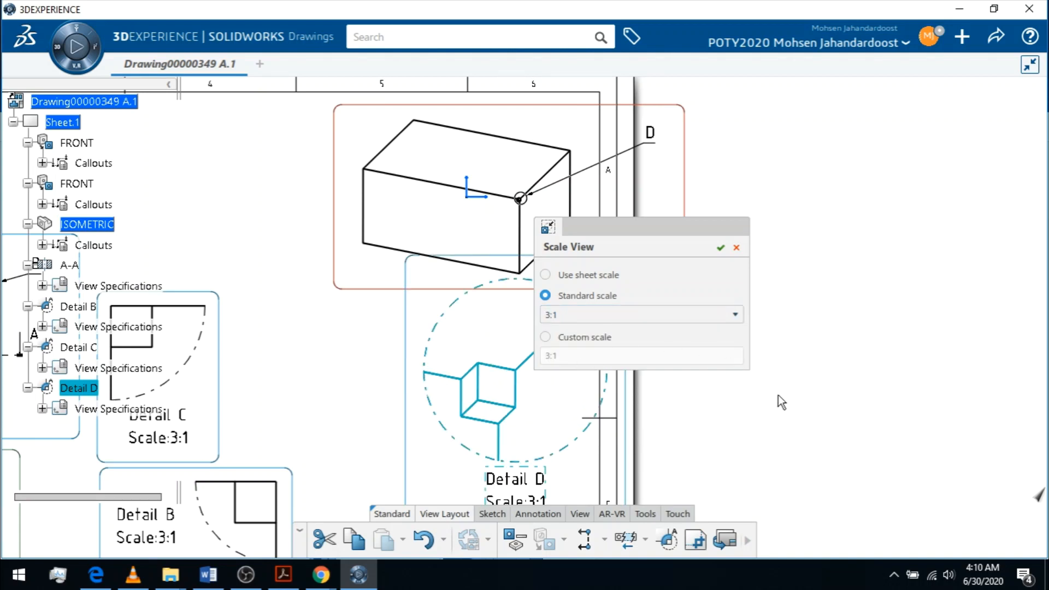
left_click(569, 314)
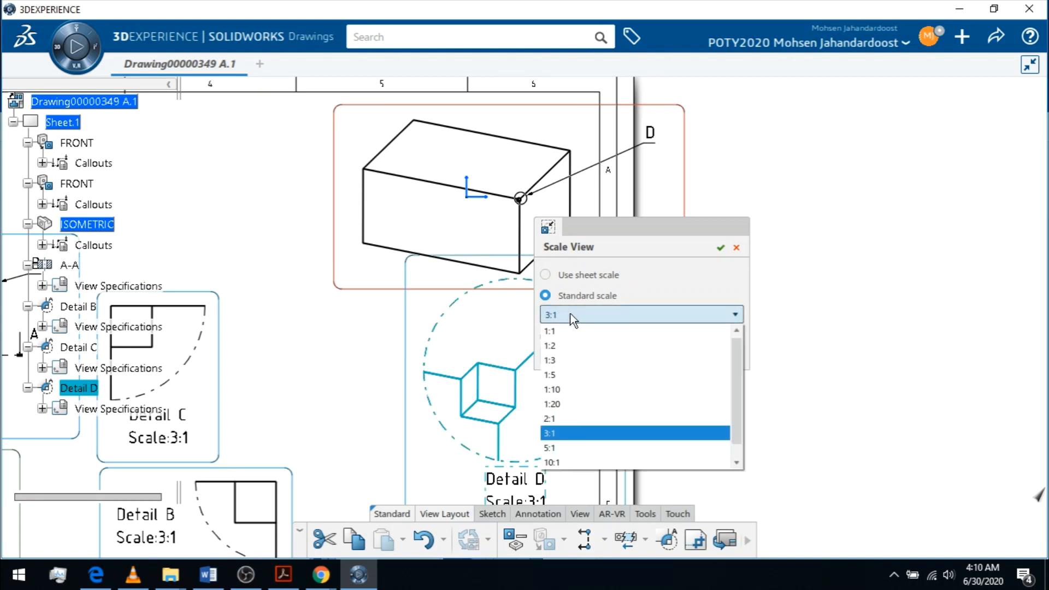
left_click(573, 415)
left_click(722, 247)
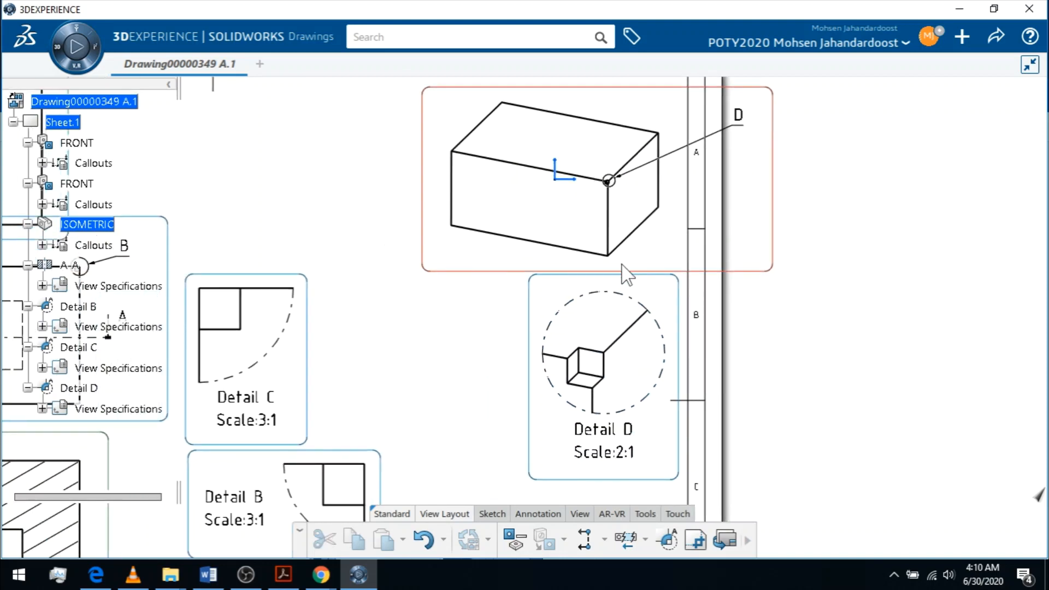
Change Detail D's display style to shaded with edges.
left_click(512, 281)
left_click(538, 324)
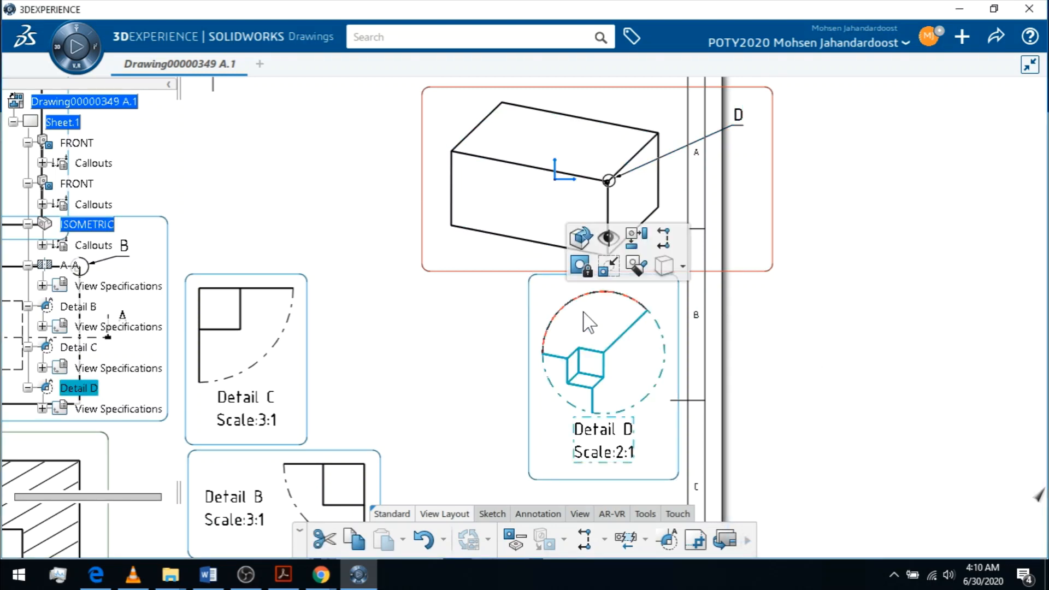
left_click(683, 272)
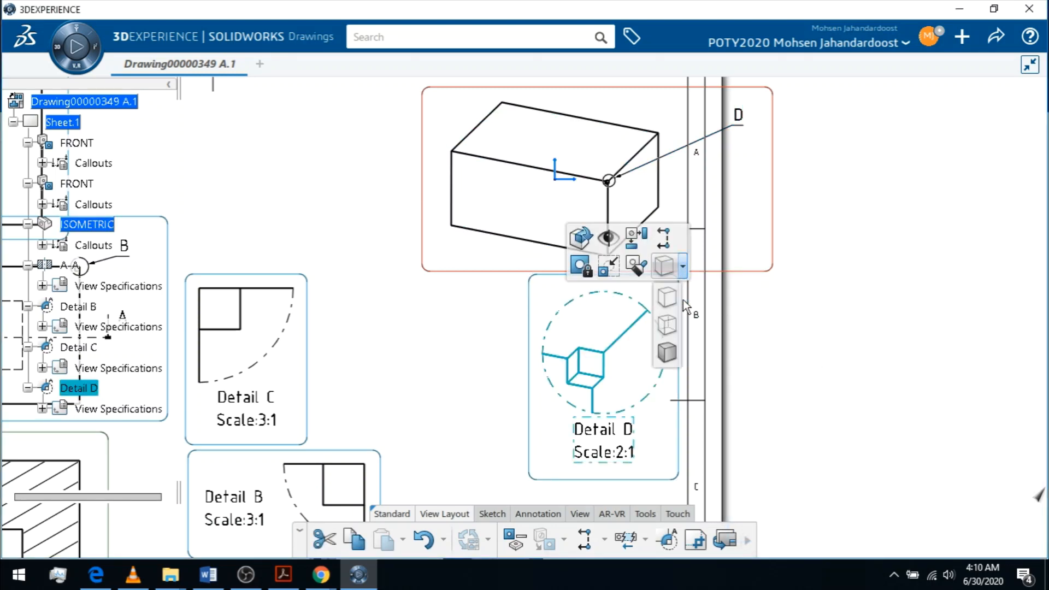
left_click(667, 352)
left_click(846, 324)
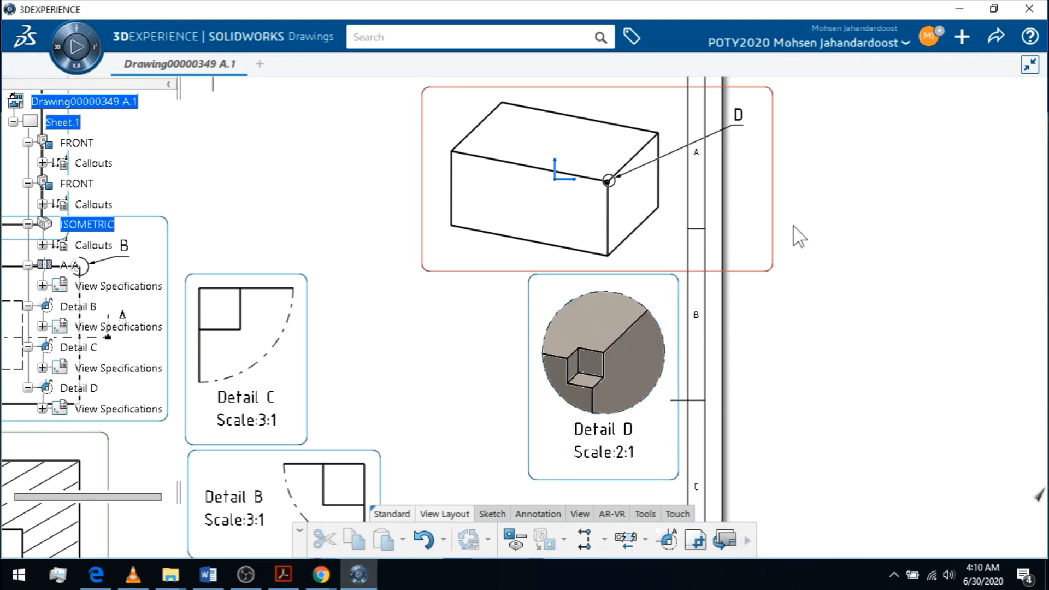
Try to set the isometric view's display style to shaded without edges.
left_click(775, 198)
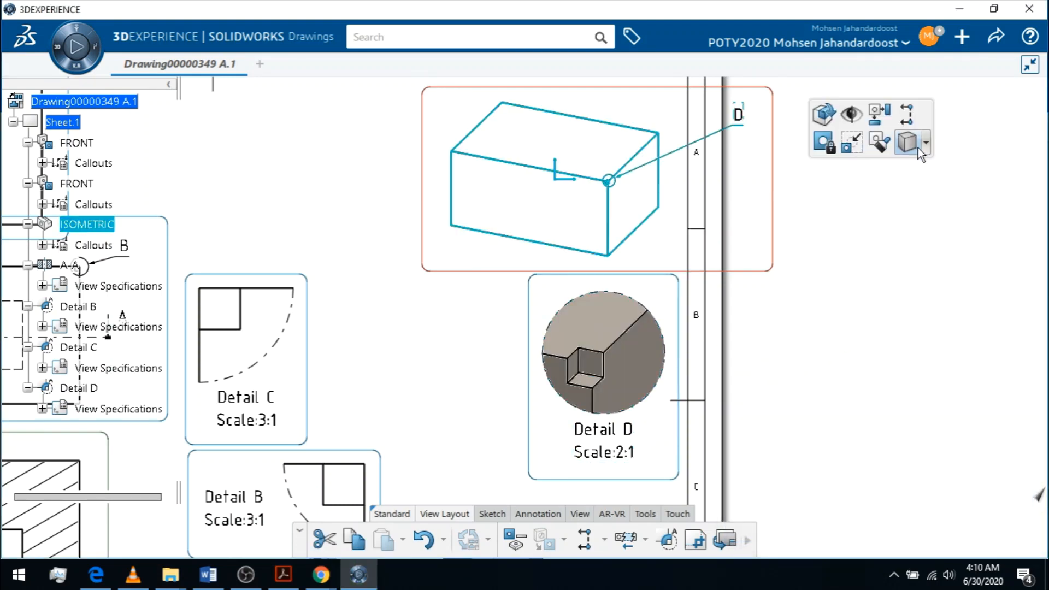
left_click(927, 152)
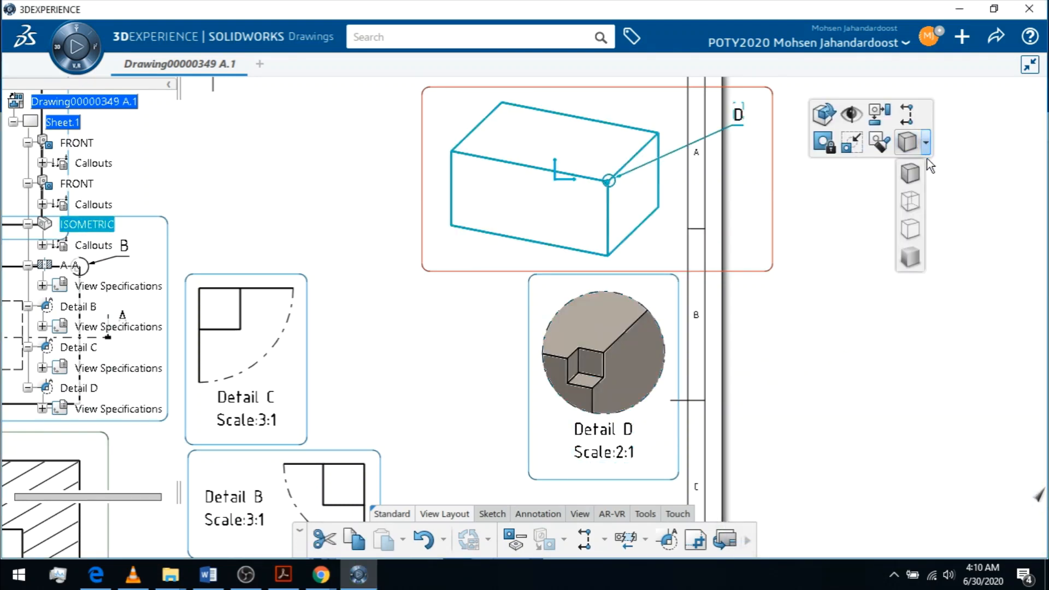
left_click(912, 261)
left_click(854, 265)
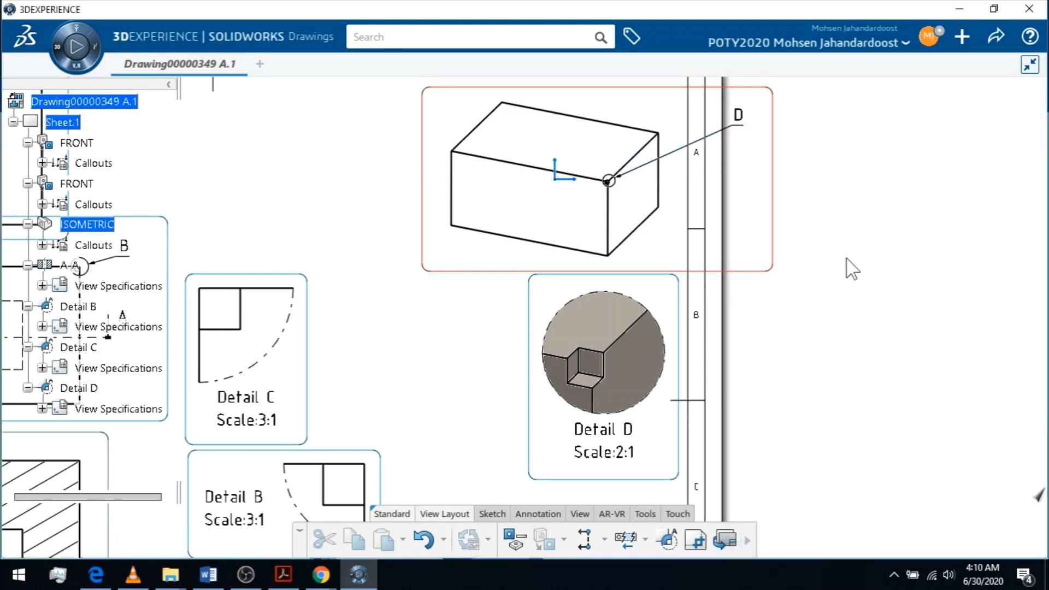
Move callout letter D onto the isometric view's front face, then recentre its detail circle nearer the notch and enlarge it.
scroll(830, 295, "down", 2)
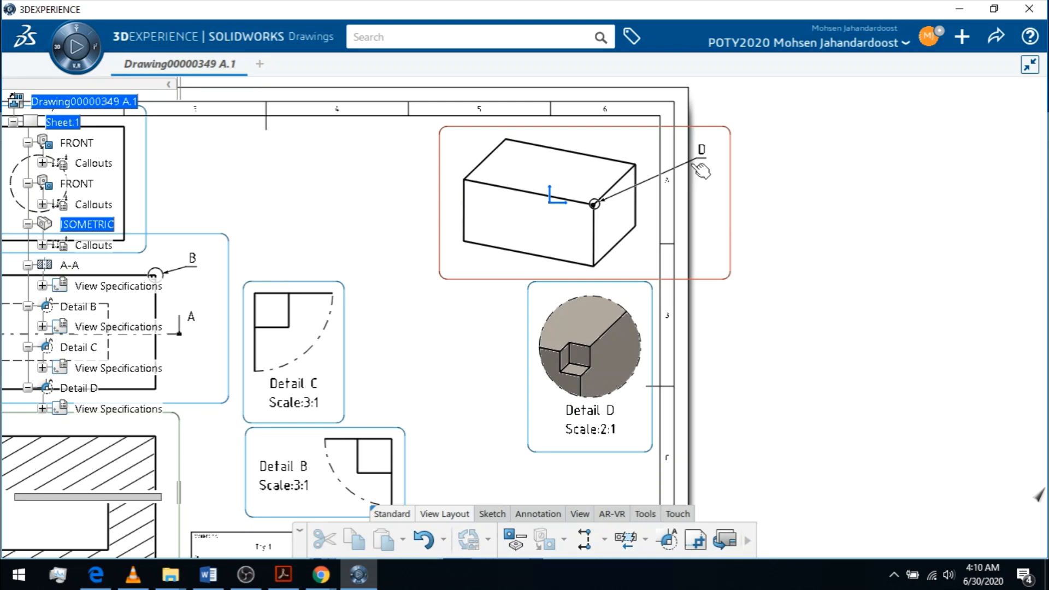
left_click_drag(702, 151, 555, 234)
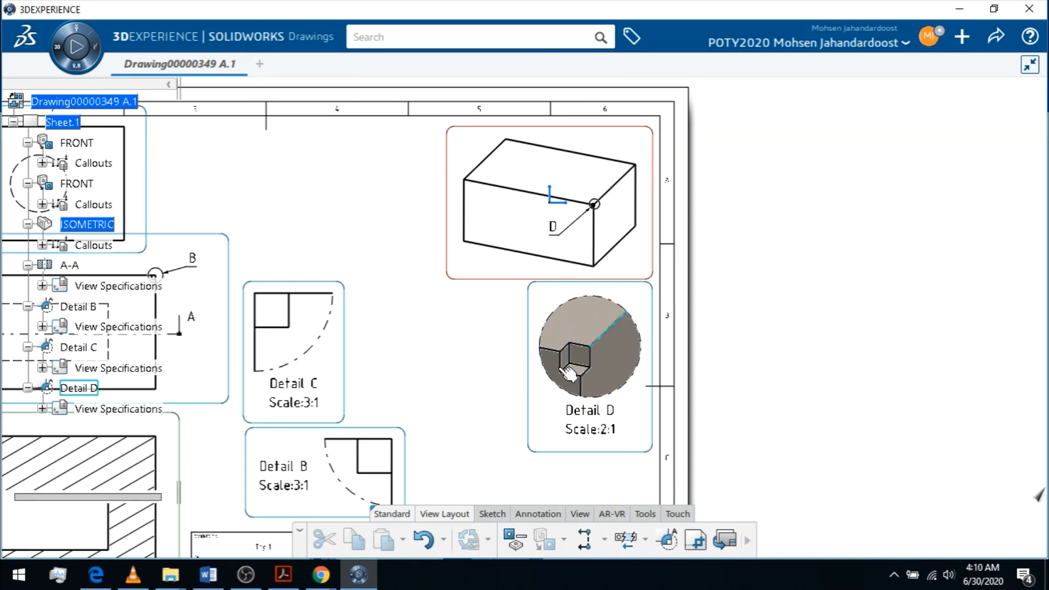
mouse_move(607, 212)
middle_mouse_down("ctrl")
mouse_move(600, 200)
mouse_move(625, 99)
middle_mouse_up("ctrl")
middle_click_drag(567, 285, 502, 401)
mouse_move(688, 164)
middle_mouse_down()
mouse_move(571, 332)
mouse_move(577, 201)
middle_mouse_up()
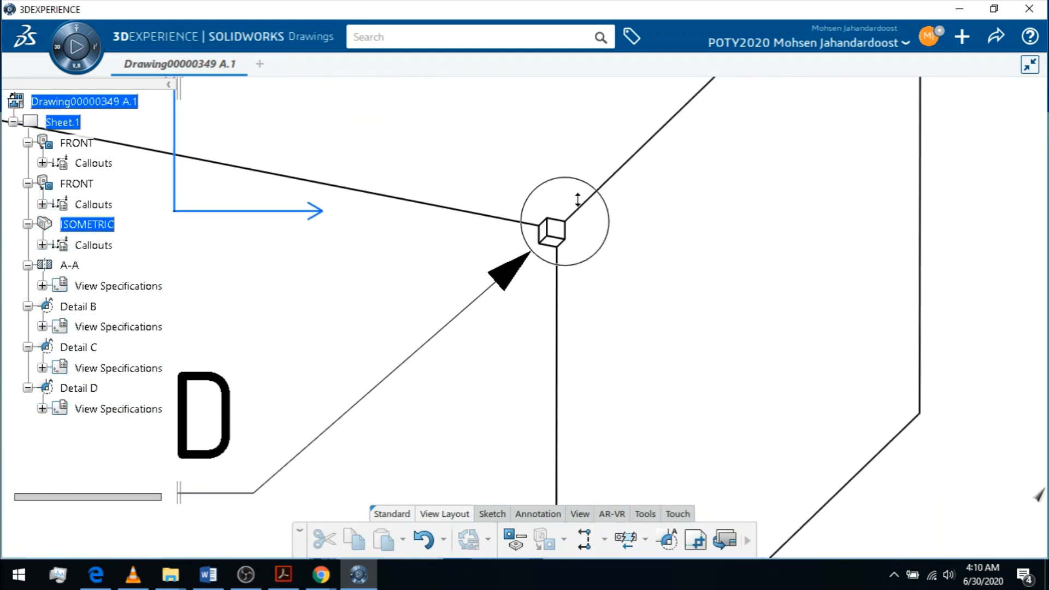
left_click(609, 218)
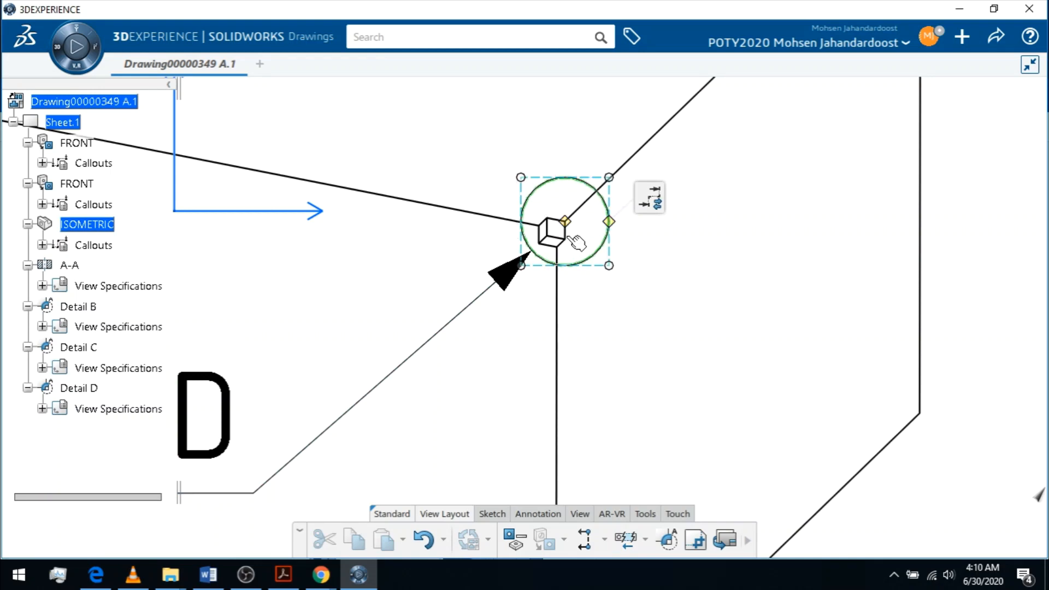
left_click_drag(565, 221, 547, 218)
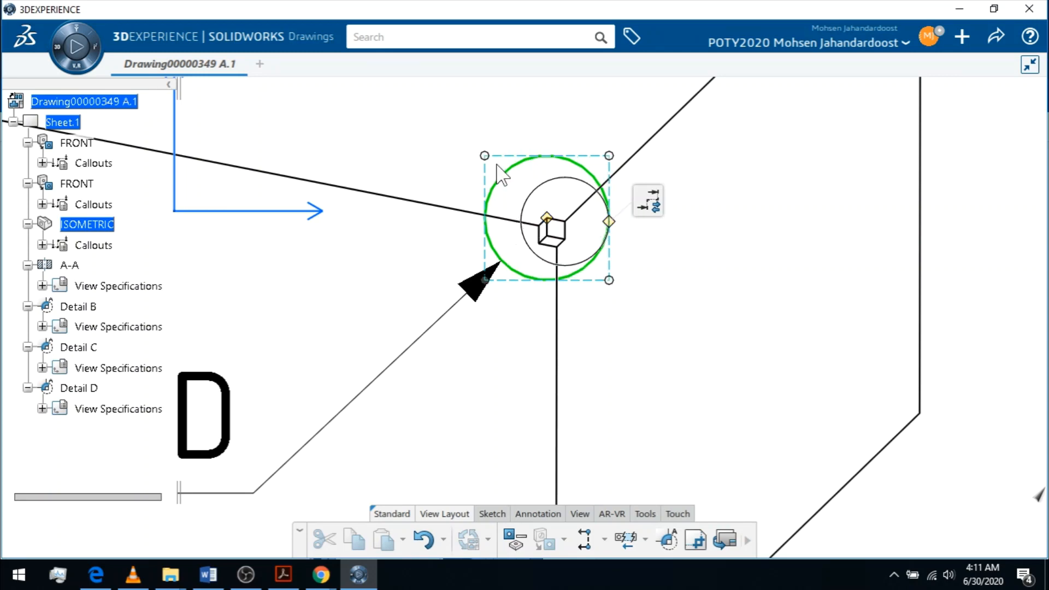
left_click(790, 304)
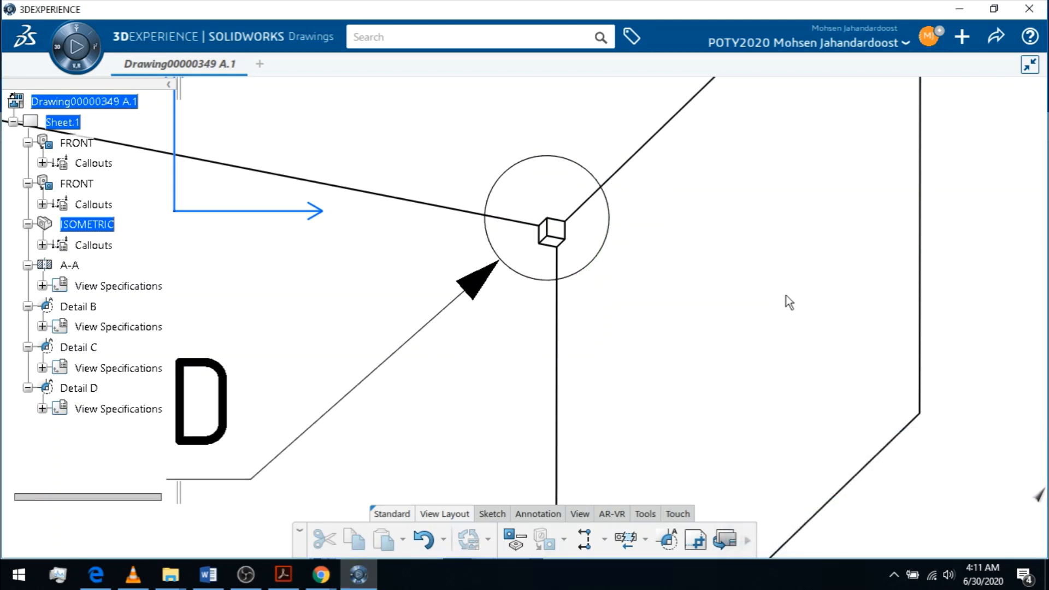
Shift Detail D down clear of the isometric view's frame and move its label beneath the enlarged detail circle.
middle_click_drag(753, 242, 736, 393)
mouse_move(736, 393)
middle_mouse_down()
mouse_move(778, 226)
mouse_move(835, 158)
middle_mouse_up()
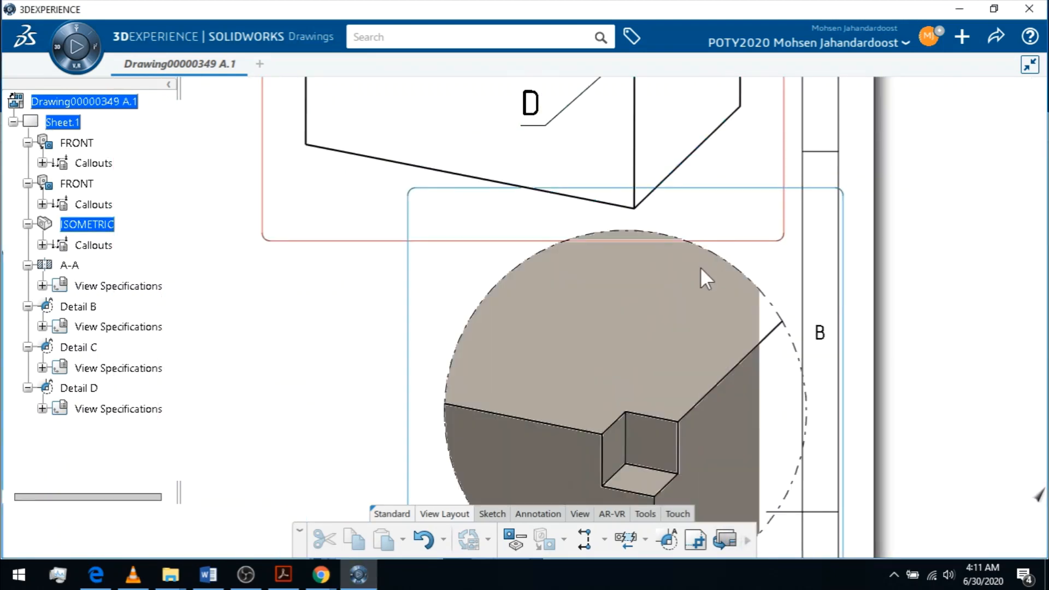
middle_click_drag(701, 269, 681, 358)
left_click_drag(471, 401, 460, 424)
left_click(725, 392)
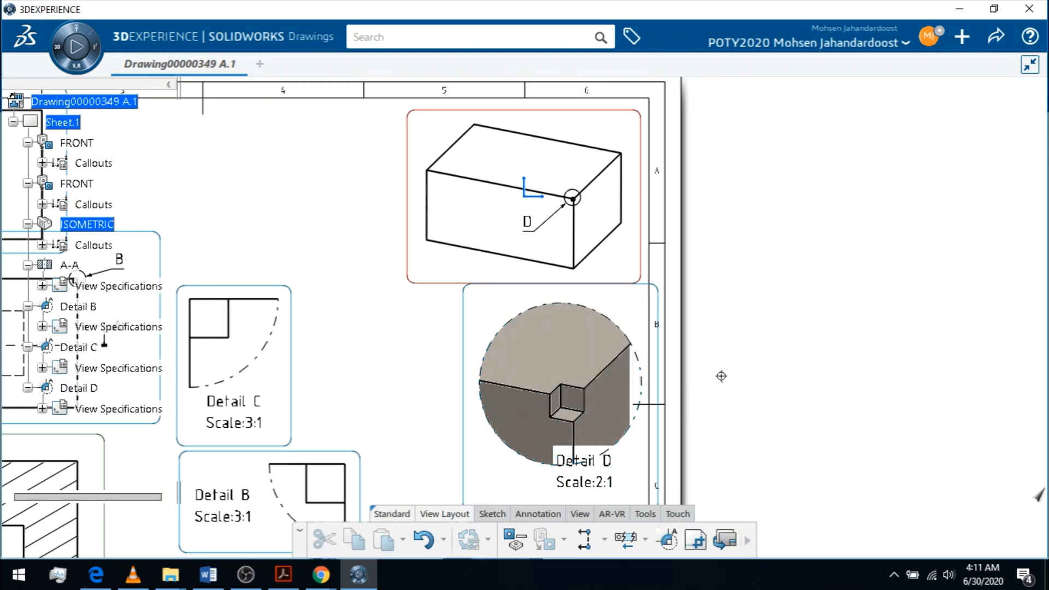
middle_click_drag(722, 376, 801, 345)
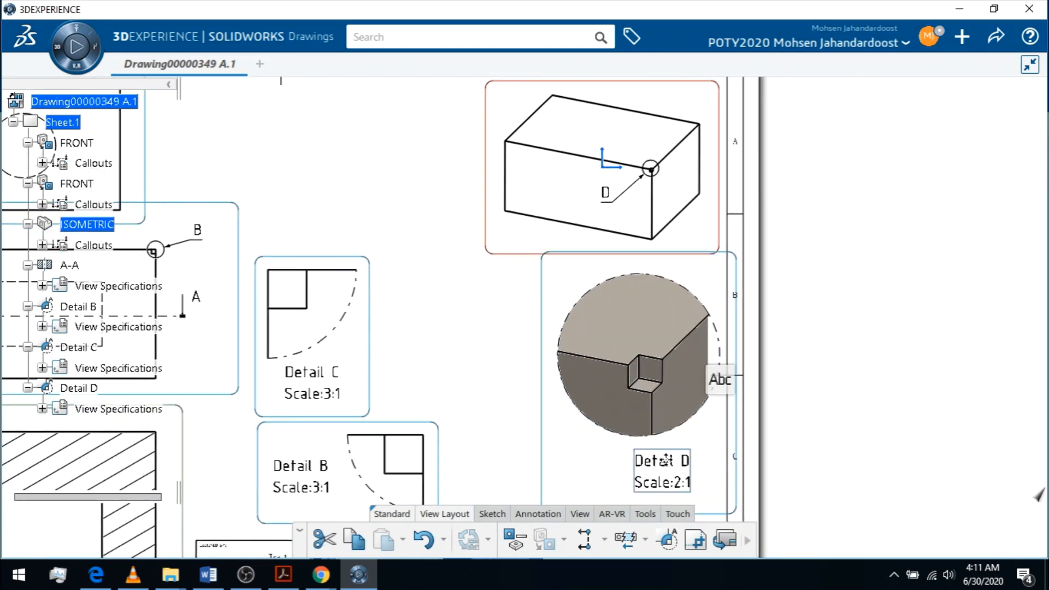
Dimension the overall width of the front view containing section line A-A, placing the dimension above its upper edge.
middle_click_drag(409, 248, 680, 256)
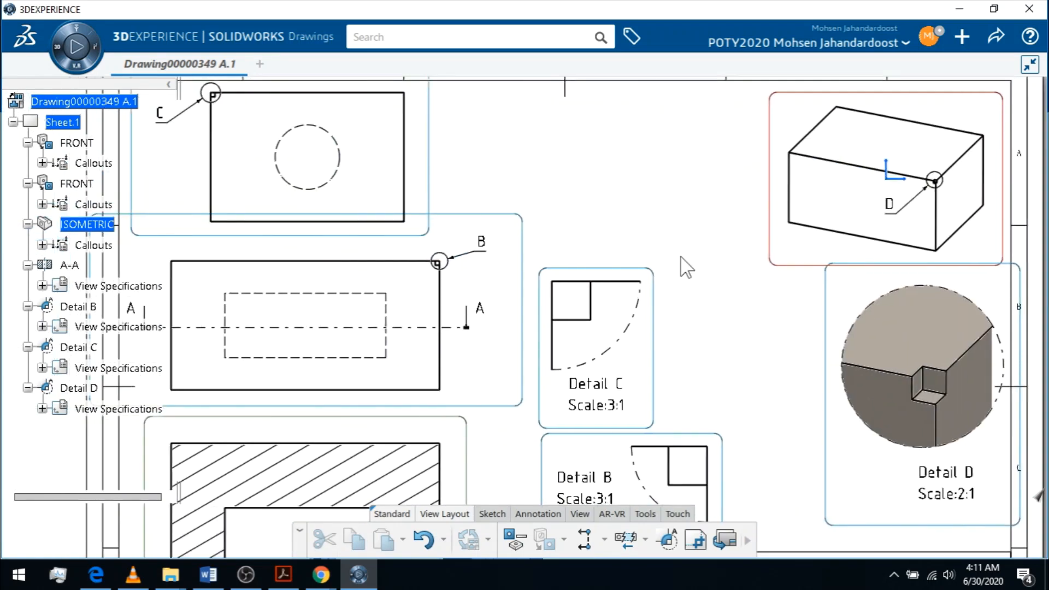
scroll(686, 268, "down", 4)
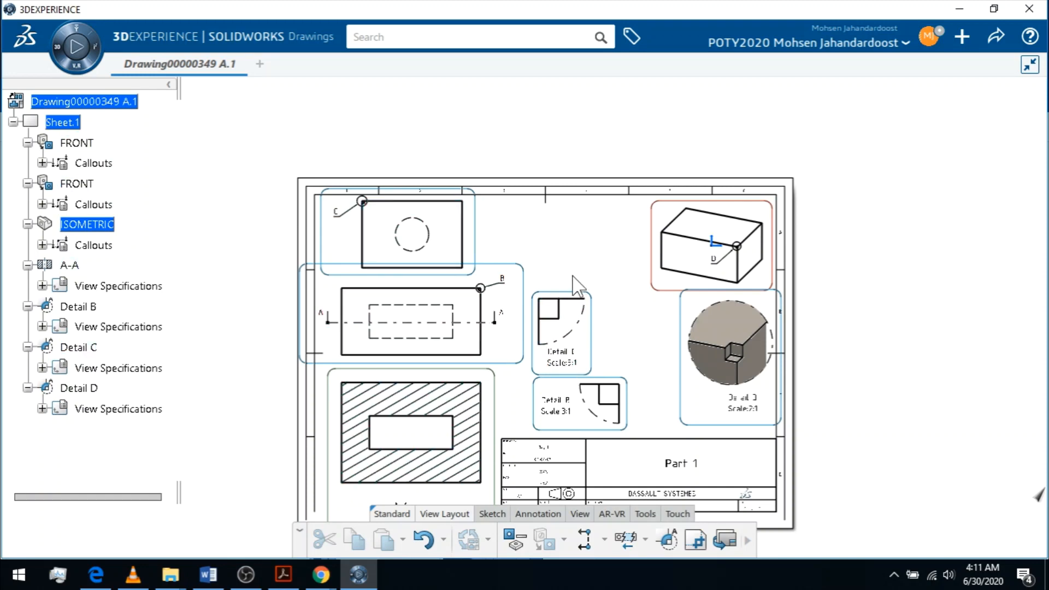
left_click(549, 513)
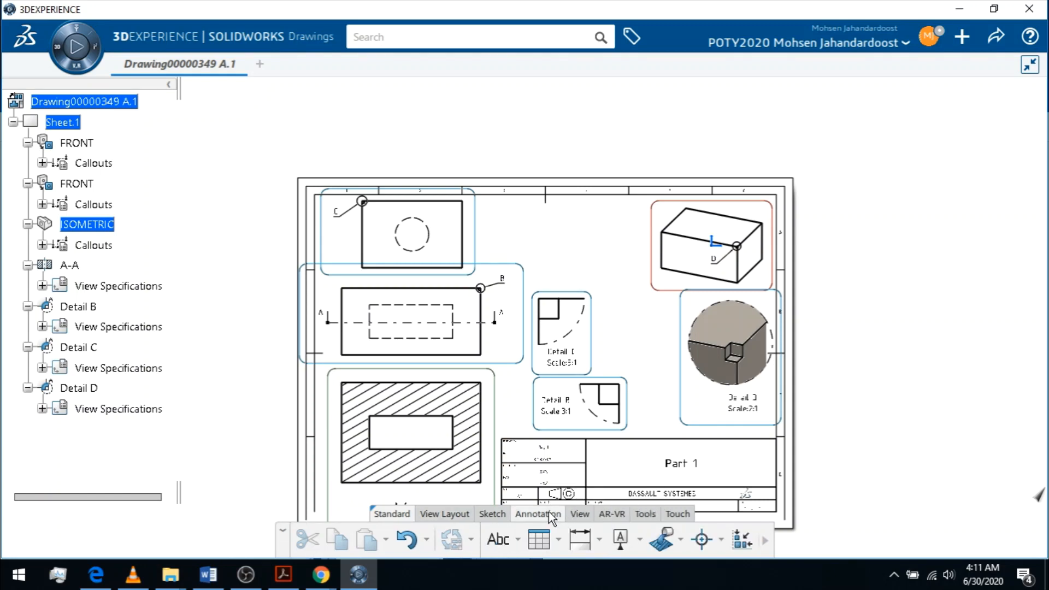
left_click(579, 546)
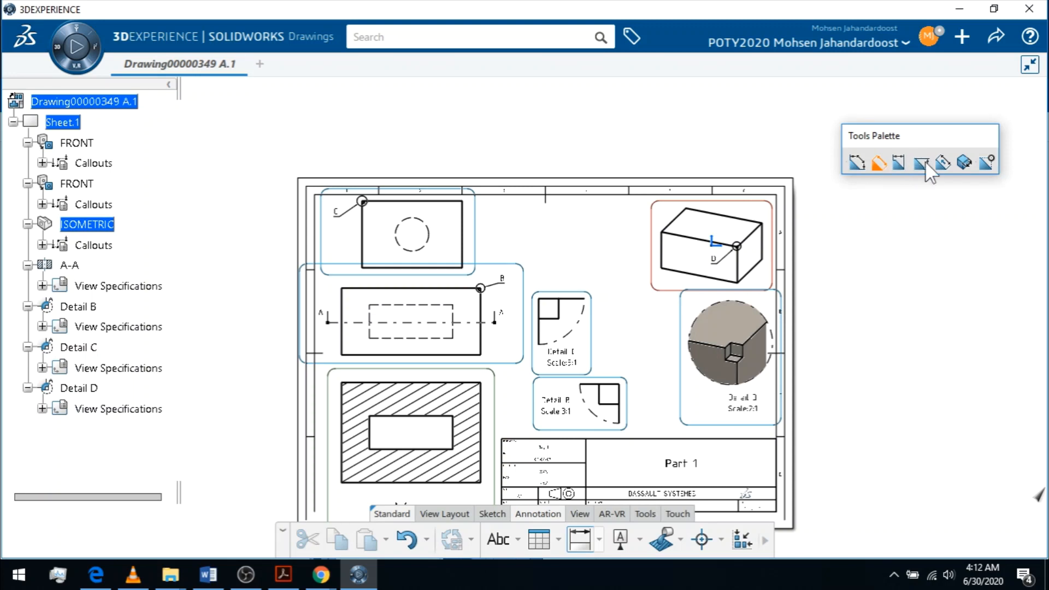
left_click(856, 162)
middle_click_drag(581, 134, 618, 128)
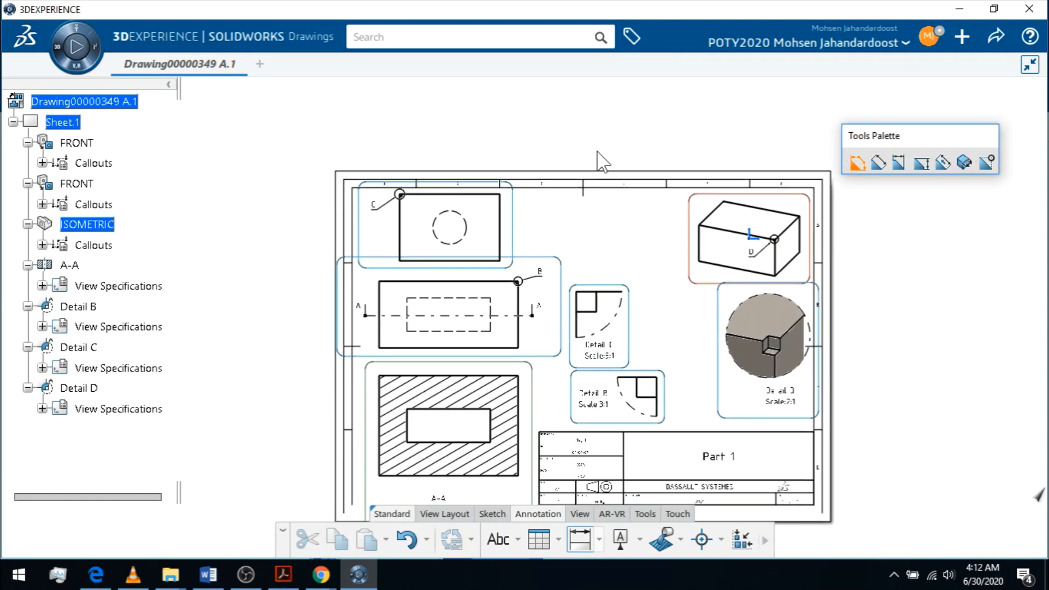
middle_click_drag(466, 371, 478, 302)
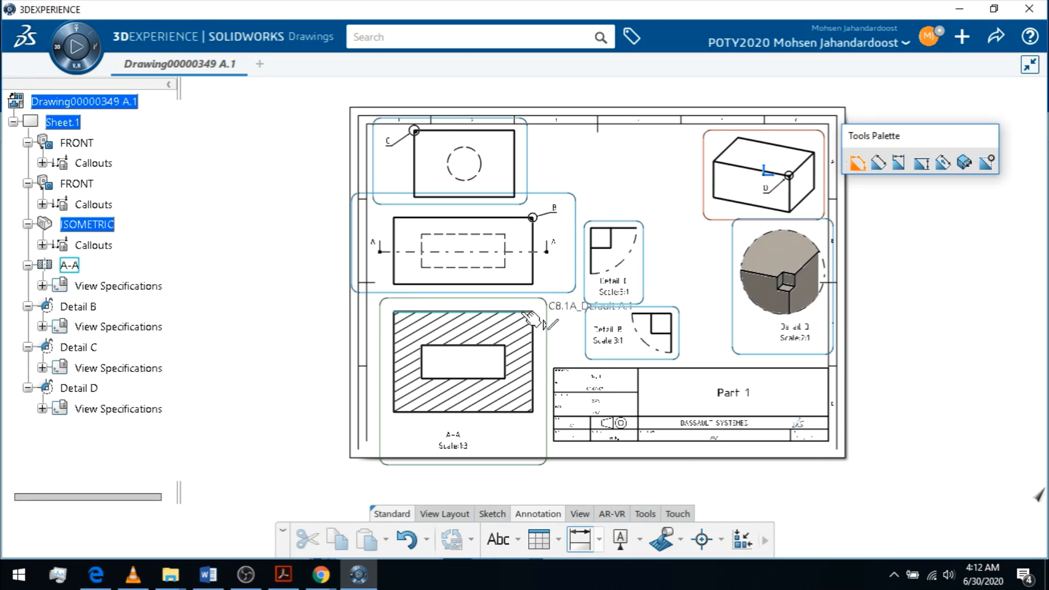
left_click(480, 284)
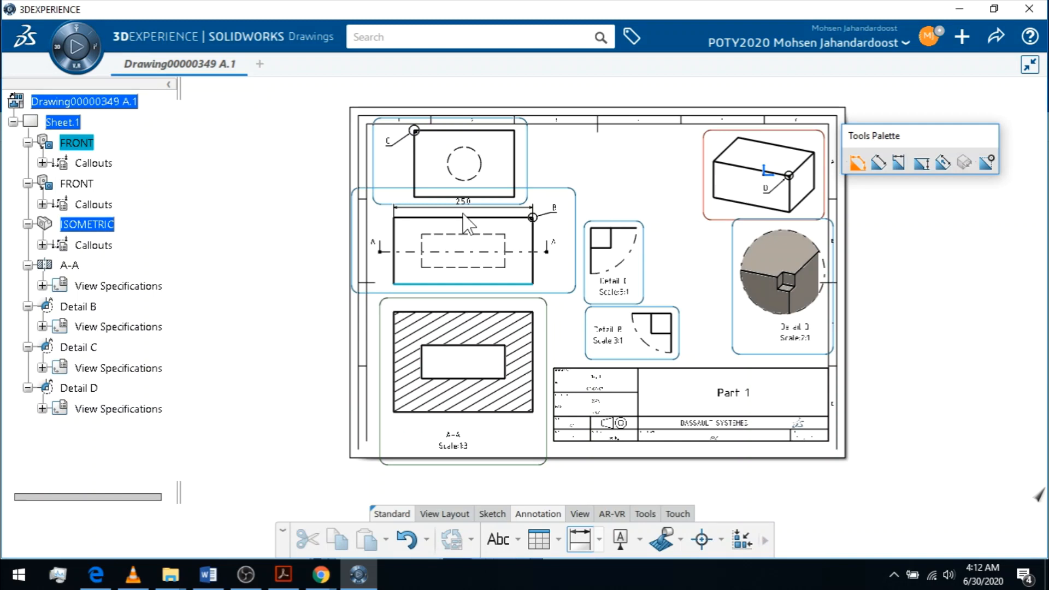
left_click(466, 224)
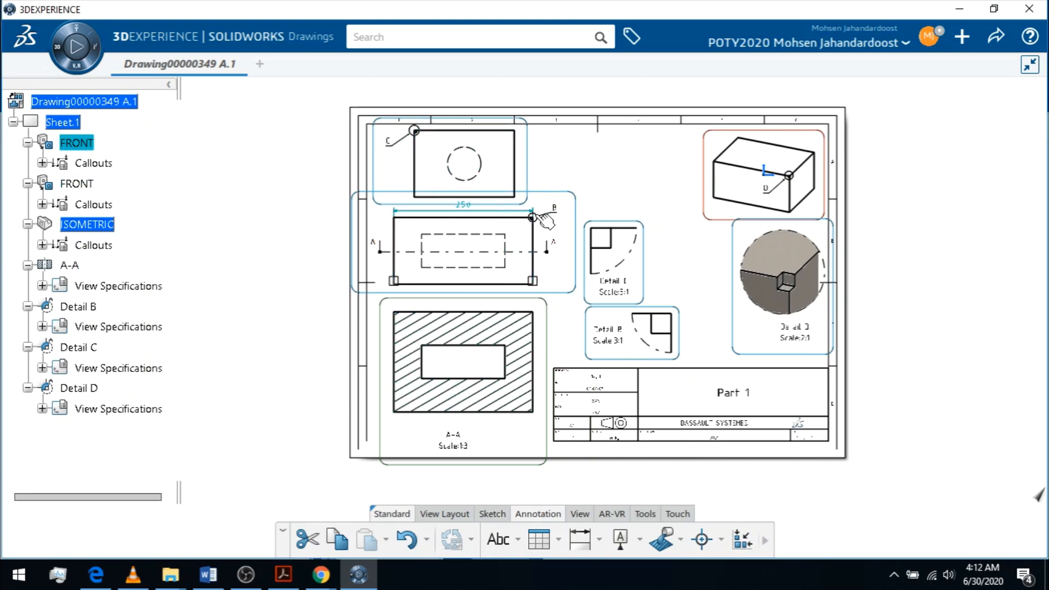
Rearrange the views: front view with callout C beside the isometric view, dimensioned front view higher, section A-A spaced farther below it.
left_click_drag(534, 159, 684, 157)
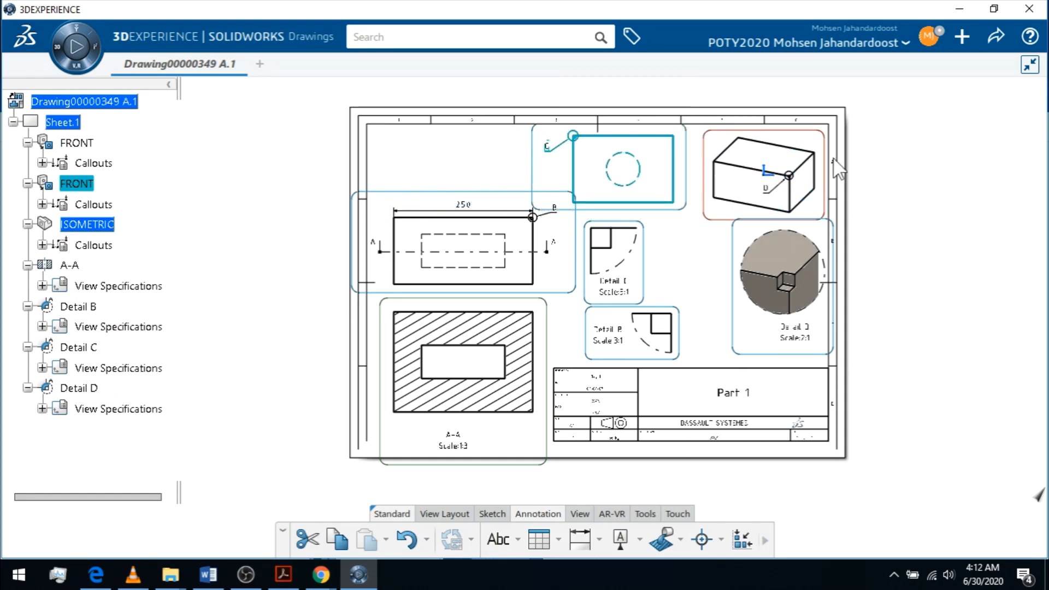
left_click_drag(494, 192, 491, 160)
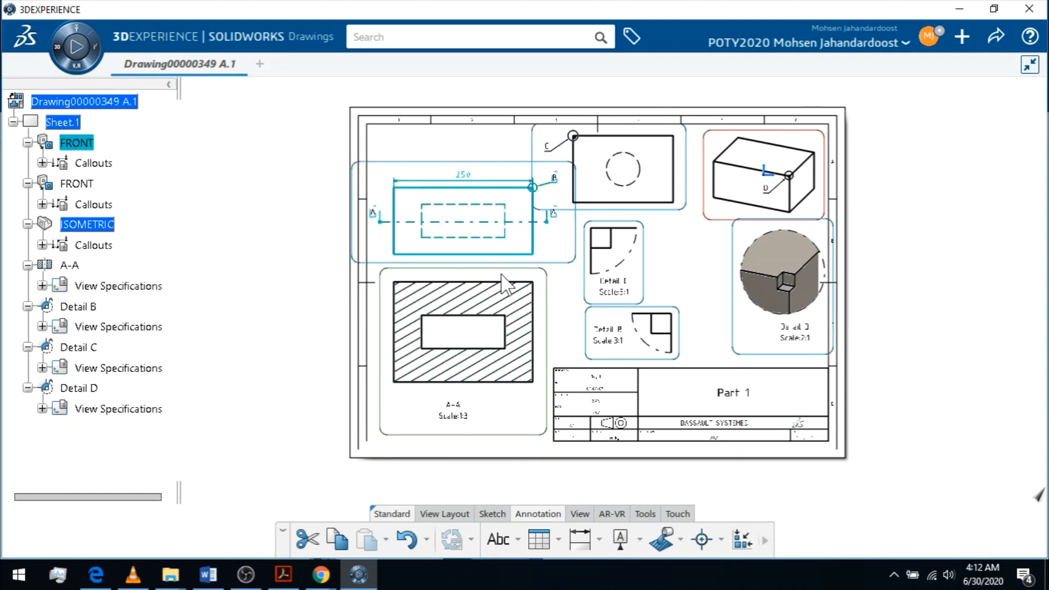
left_click_drag(505, 281, 500, 302)
left_click(929, 274)
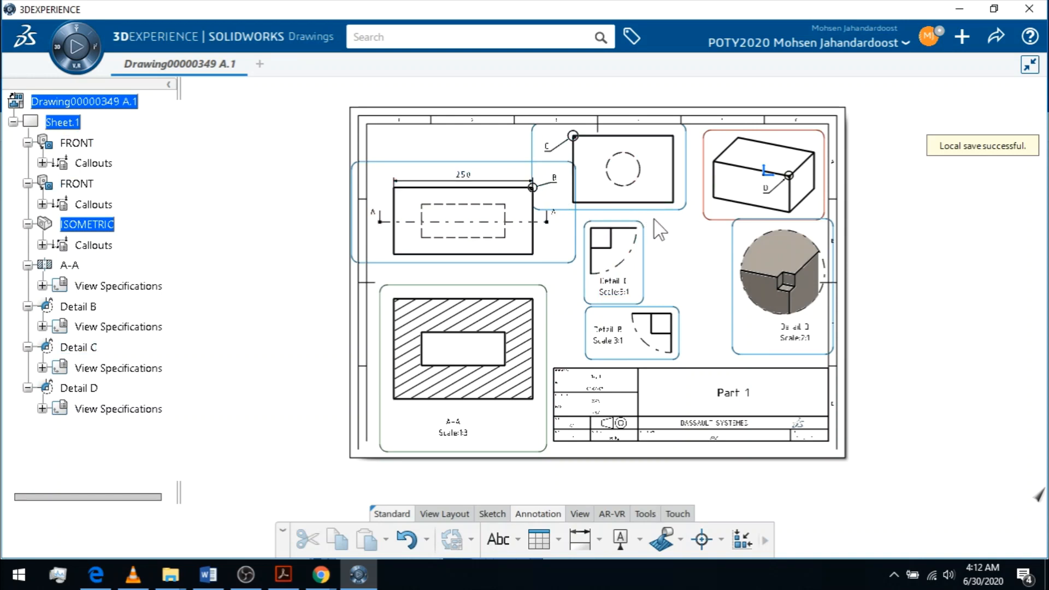
Move Detail C's label to the right of its geometry, lower that view slightly, and widen the gap between Detail B's label and geometry.
left_click(641, 250)
left_click_drag(624, 289, 681, 268)
left_click_drag(649, 224, 648, 232)
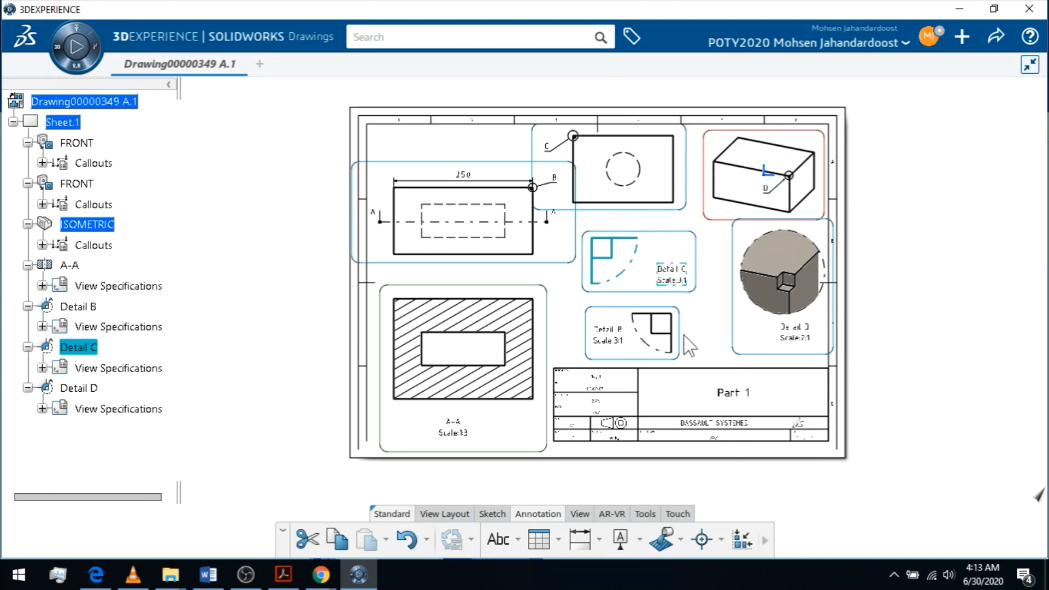
left_click(618, 335)
left_click_drag(614, 333, 642, 306)
Dimension the overall height of the front view with callout C at its right side, and shift that view left, clear of the isometric view.
left_click(639, 220)
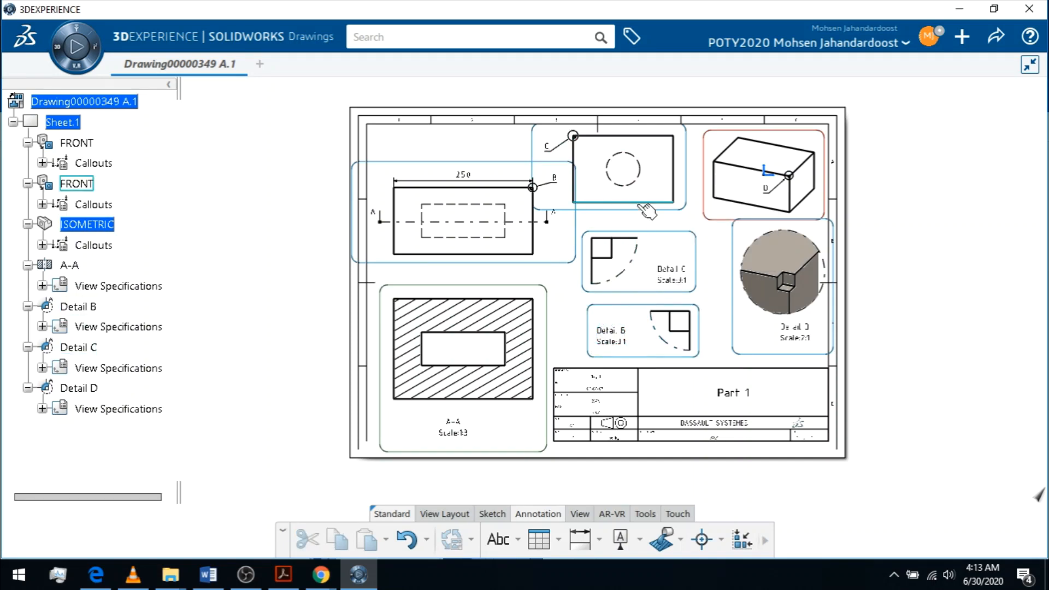
mouse_move(648, 214)
left_mouse_down()
mouse_move(663, 208)
mouse_move(663, 217)
left_mouse_up()
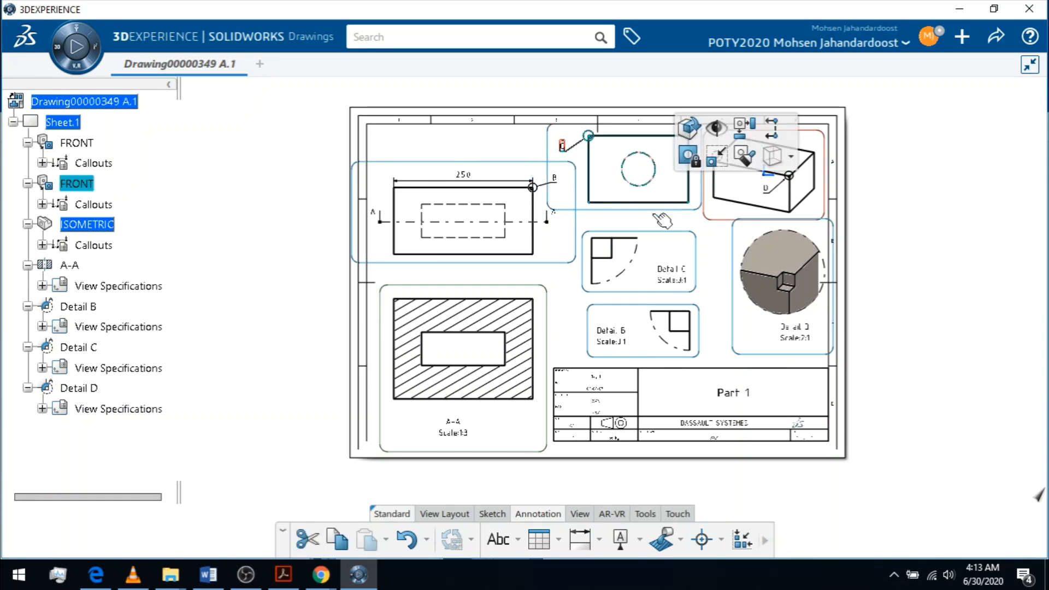
left_click(877, 219)
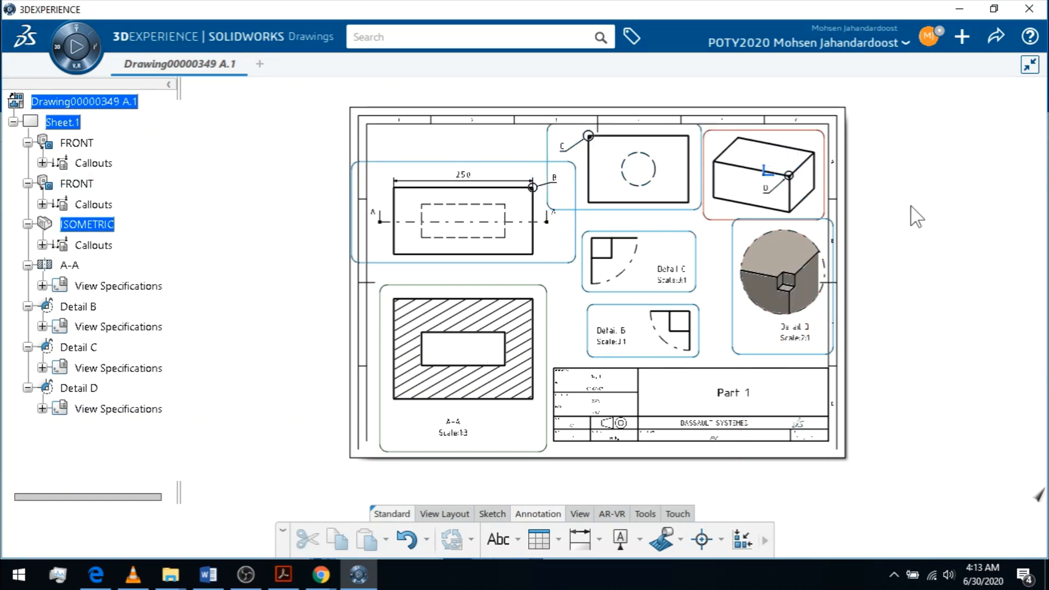
left_click(580, 539)
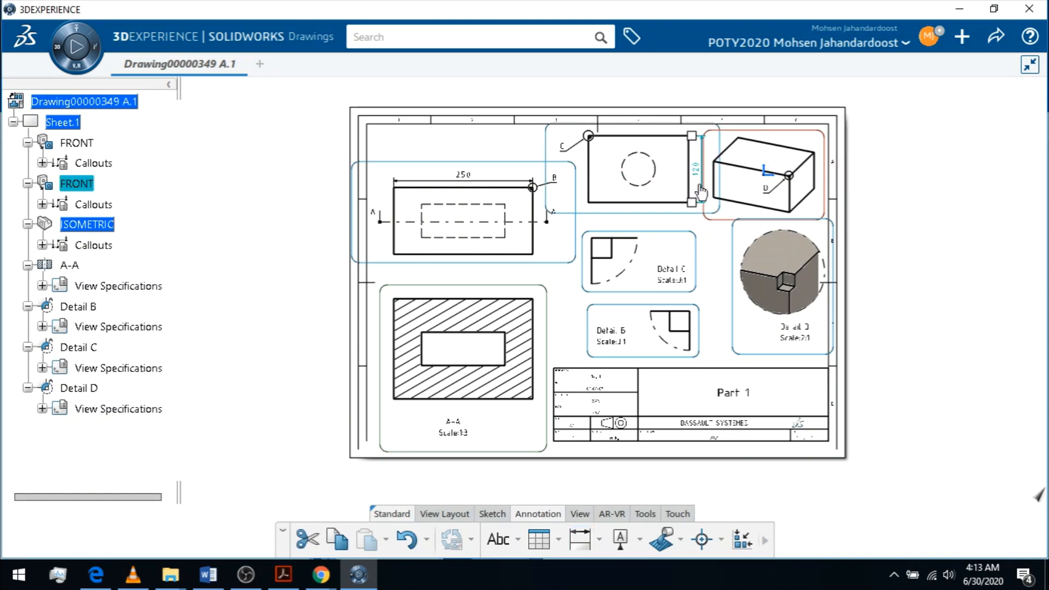
left_click_drag(678, 210, 659, 208)
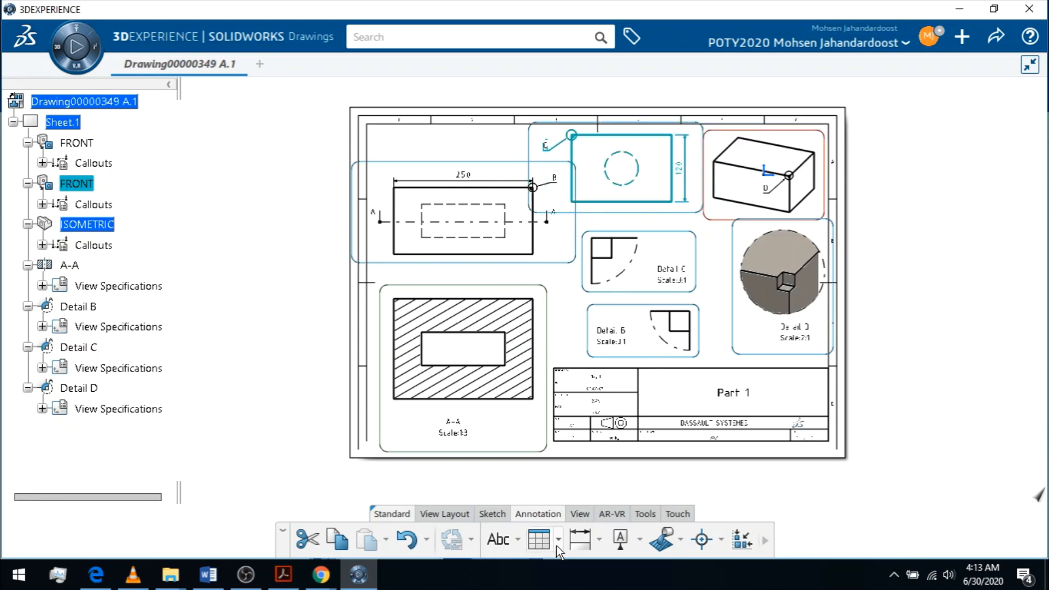
Dimension the overall width of the front view with callout C, placing the dimension below its lower edge.
left_click(580, 540)
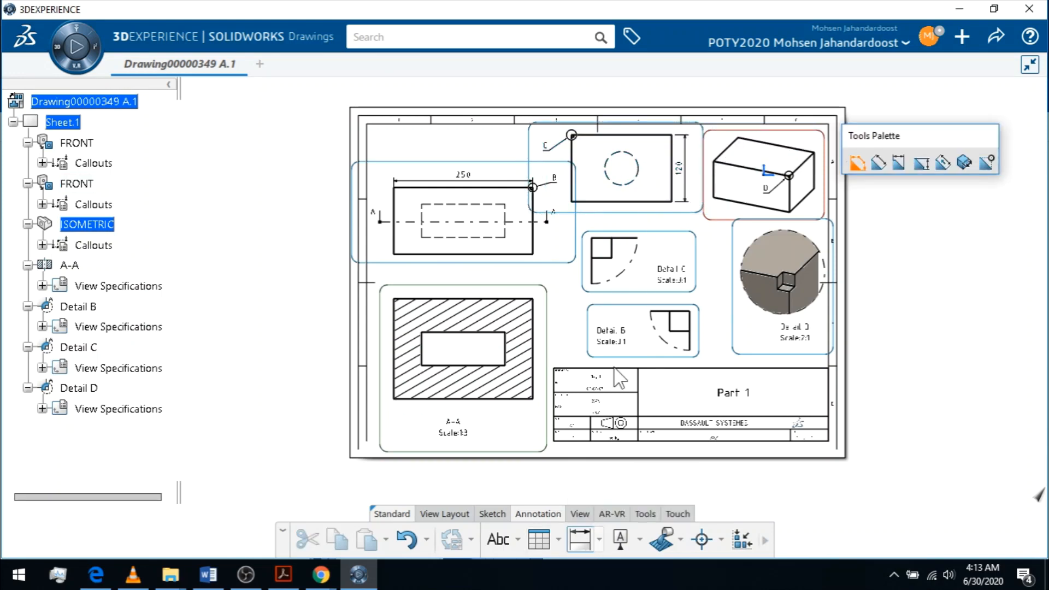
left_click(631, 202)
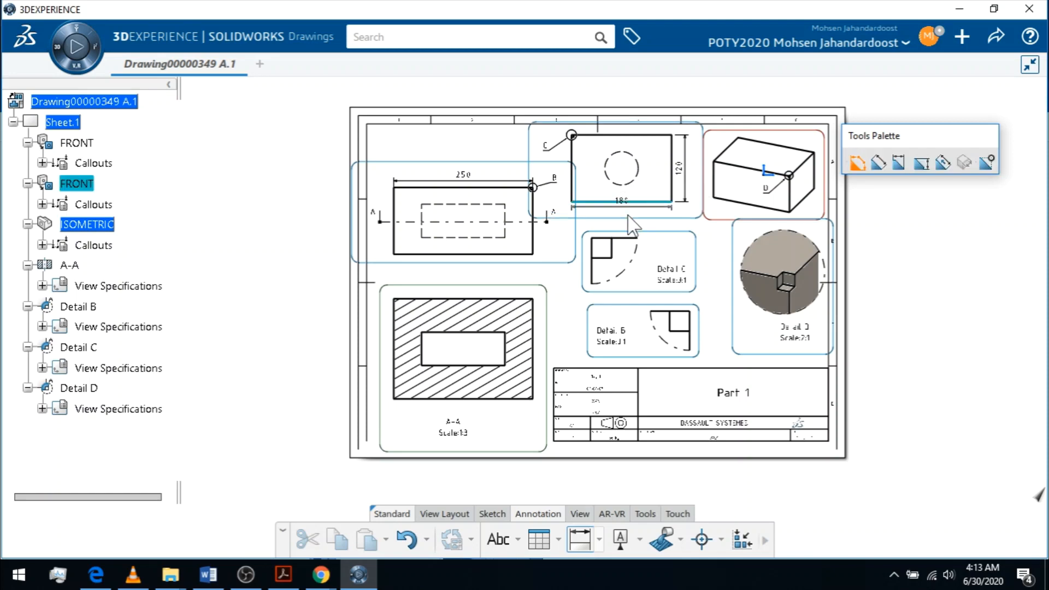
left_click(628, 216)
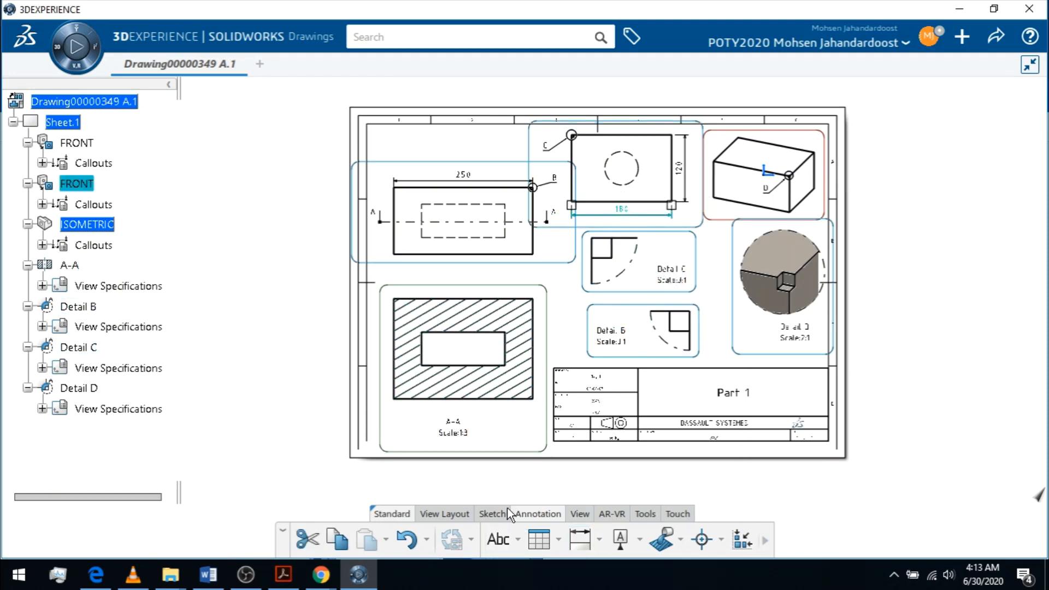
Dimension the inner rectangular cavity in section A-A, with its width above the section and its height to the left.
left_click(570, 540)
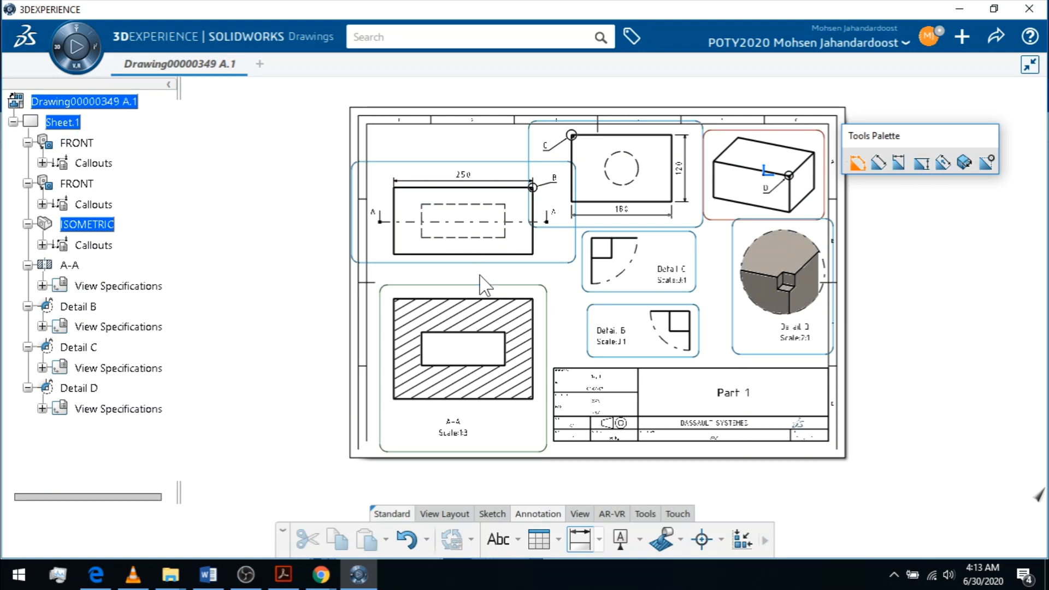
left_click(481, 332)
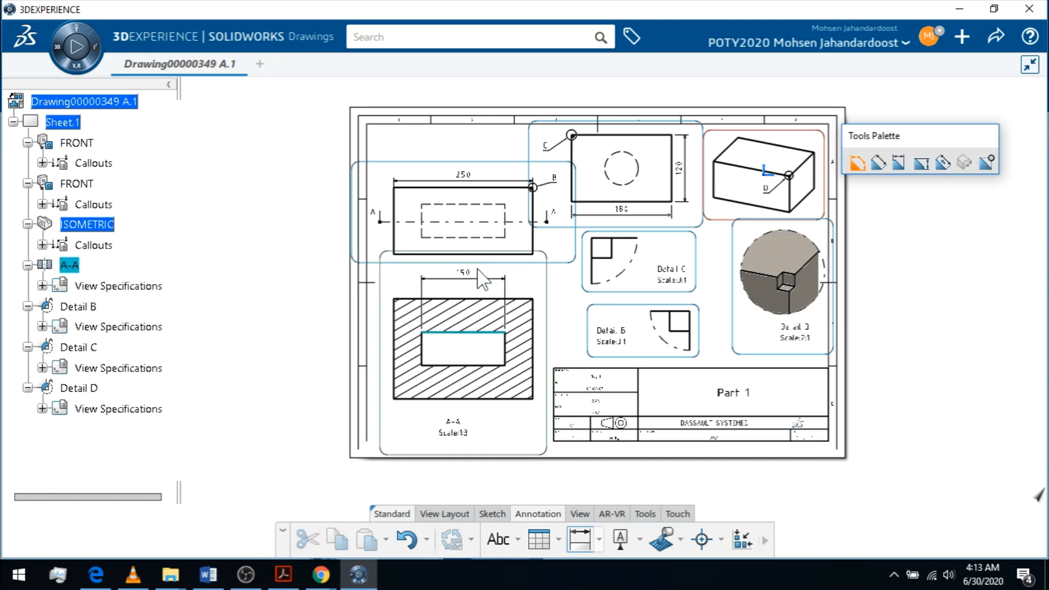
left_click(478, 287)
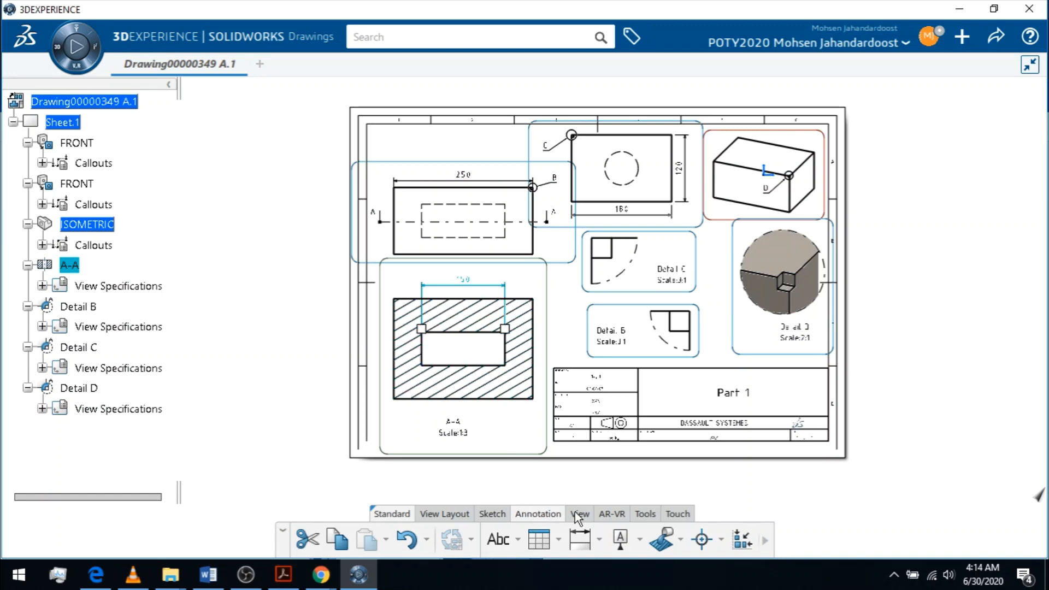
left_click(580, 539)
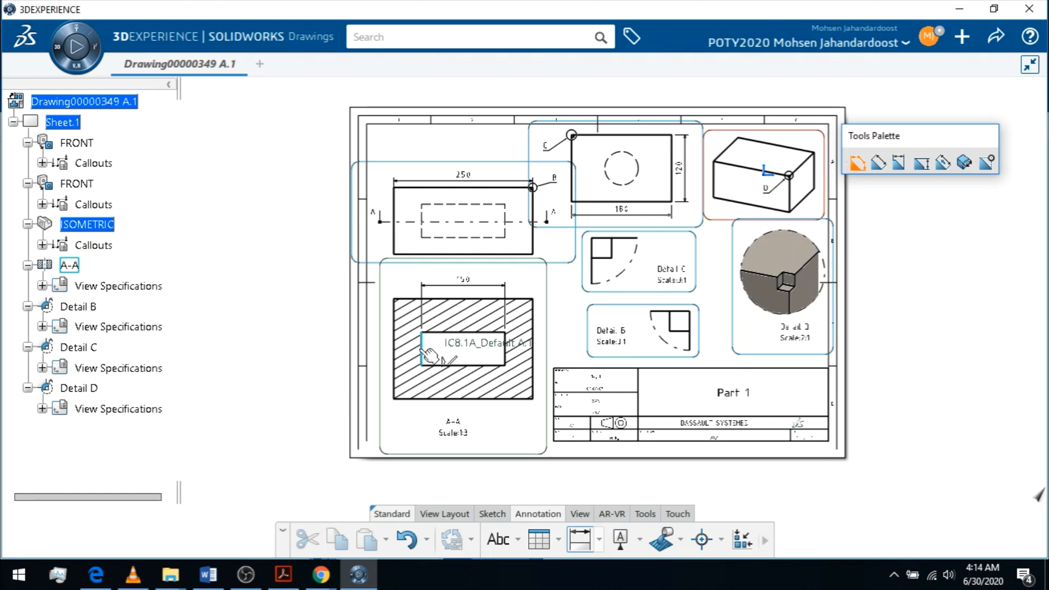
left_click(421, 349)
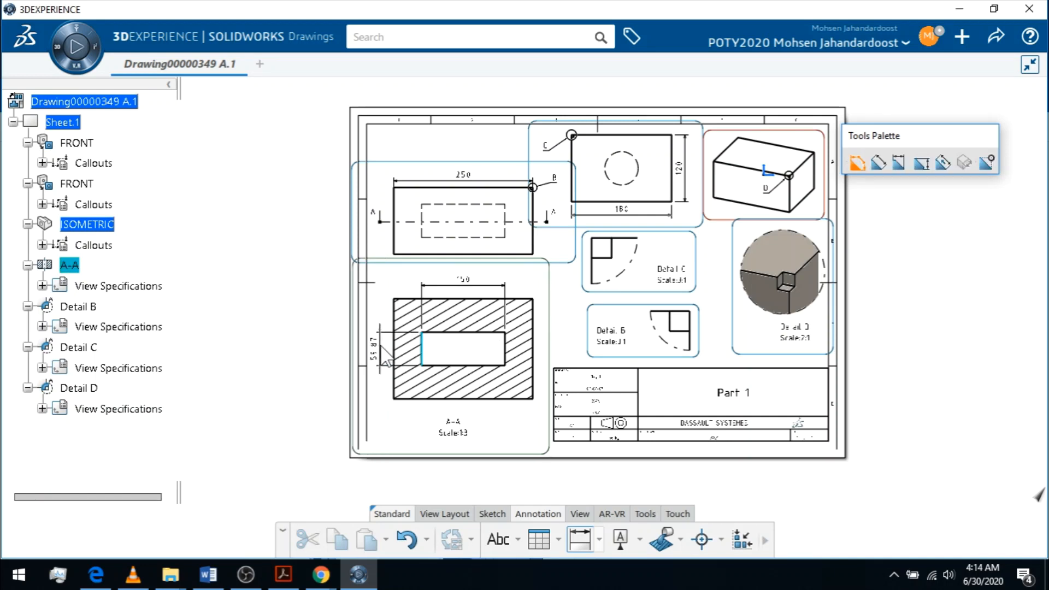
left_click(386, 362)
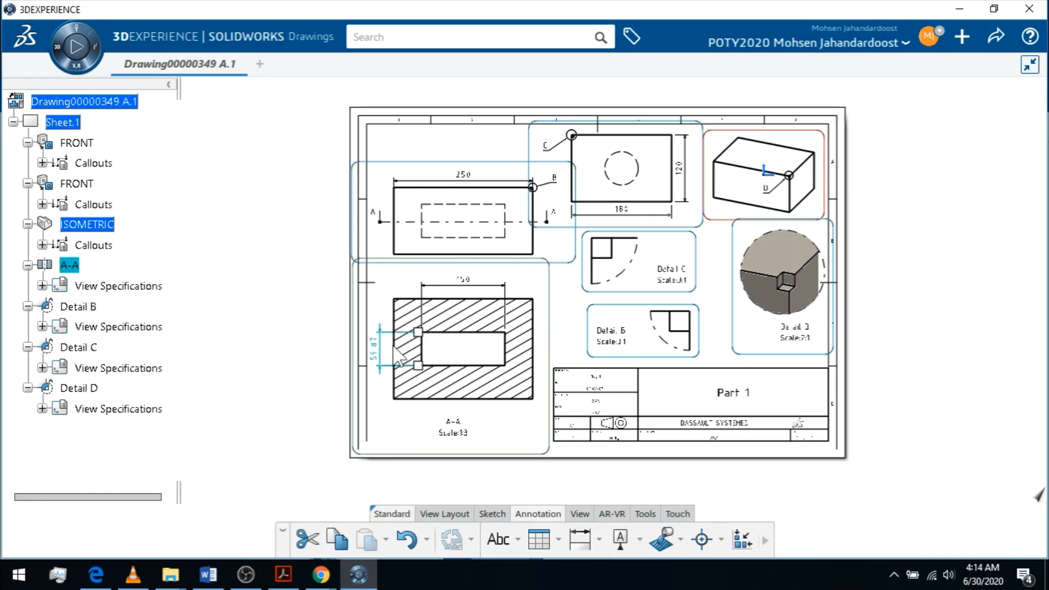
Nudge the section A-A view slightly upward on the sheet.
left_click(558, 312)
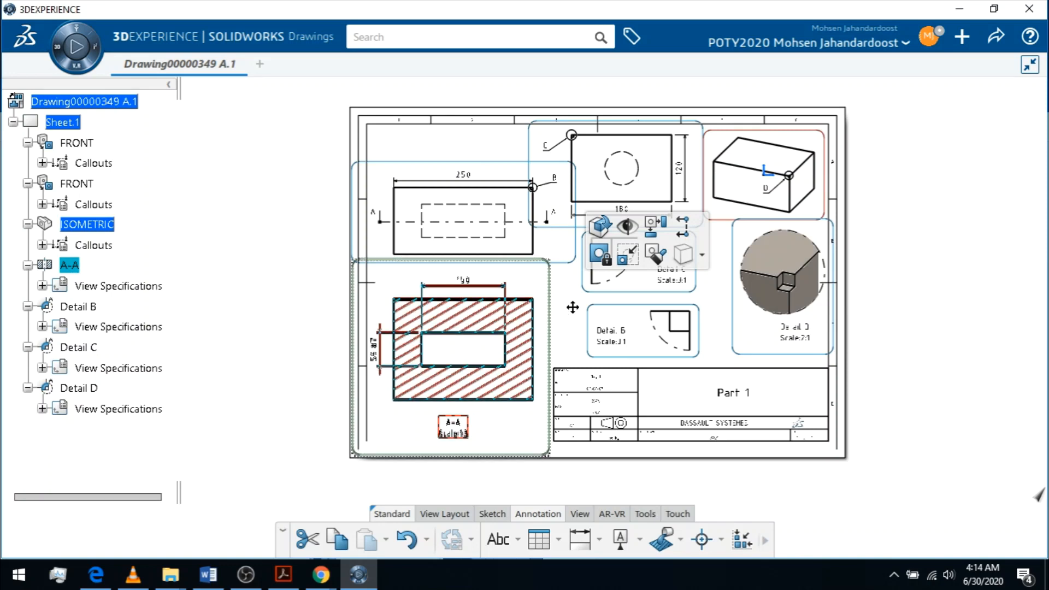
mouse_move(572, 307)
left_mouse_down()
mouse_move(566, 293)
mouse_move(568, 304)
left_mouse_up()
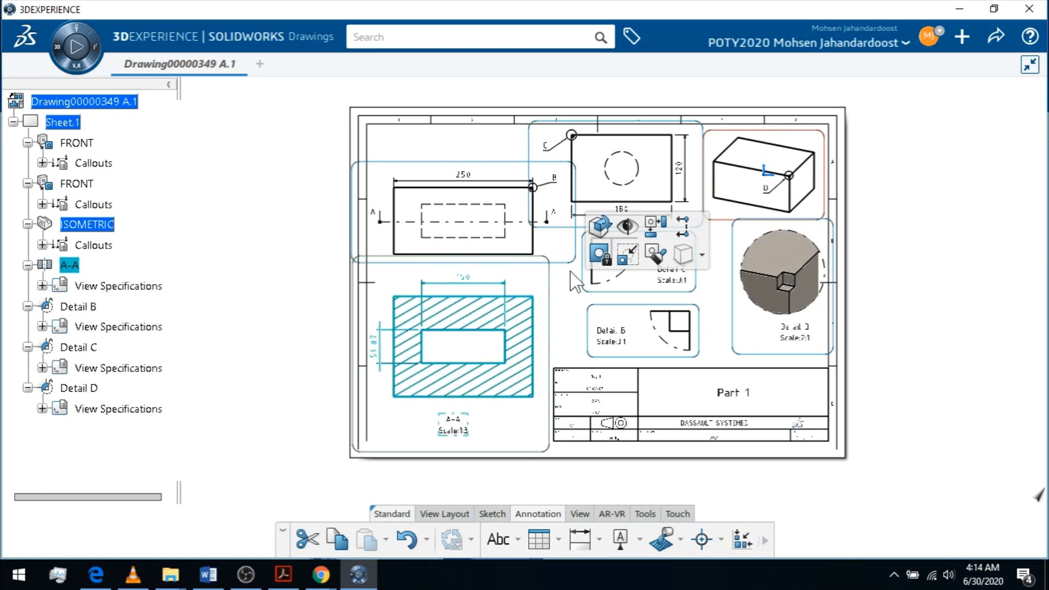
left_click(574, 323)
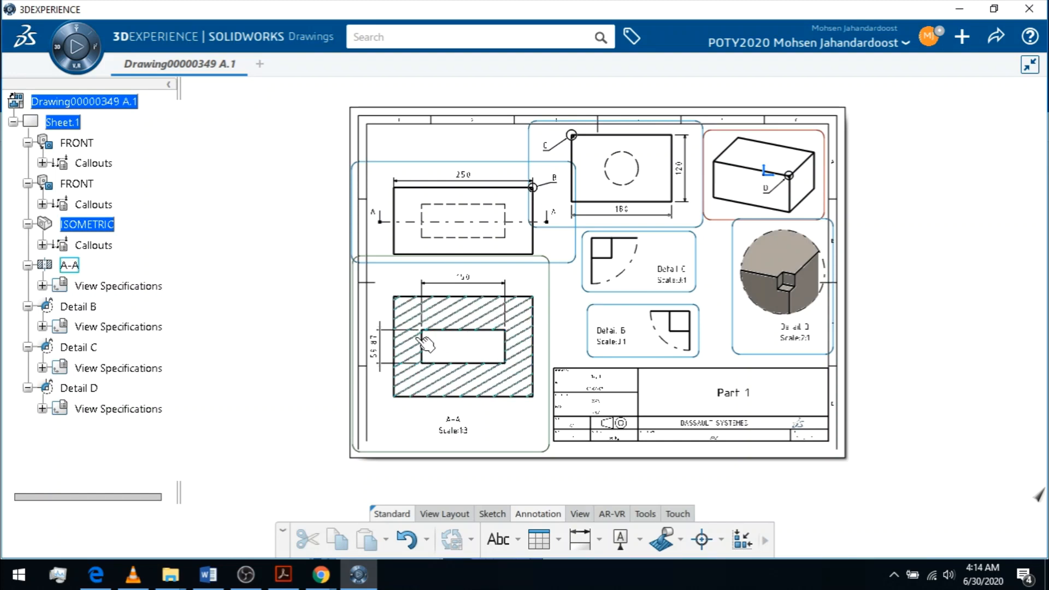
Dimension the cavity's offsets from the left and lower outer edges of section A-A, in line with the existing cavity dimensions.
left_click(580, 540)
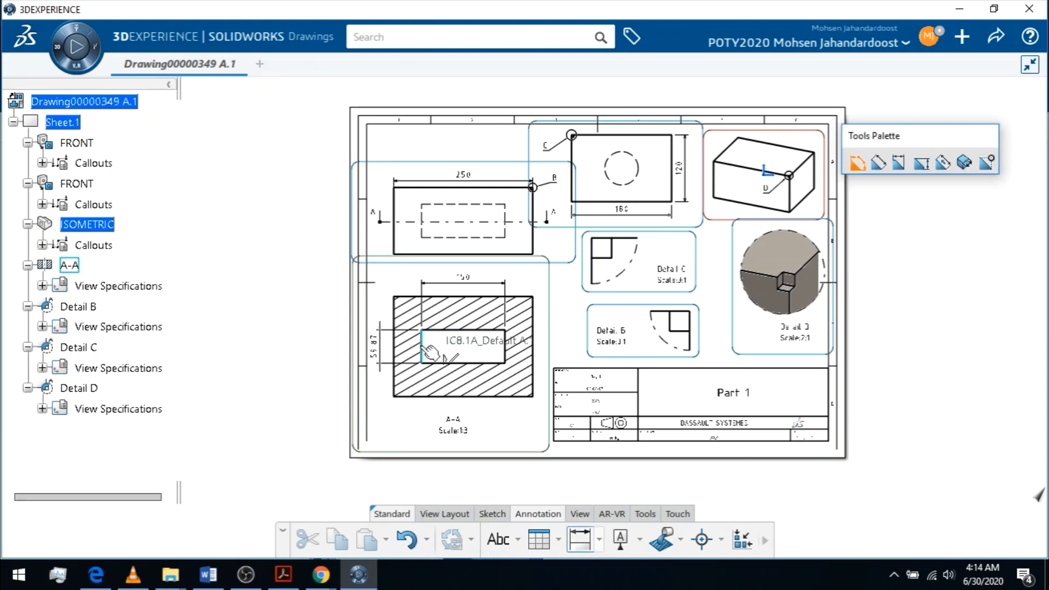
left_click(396, 318)
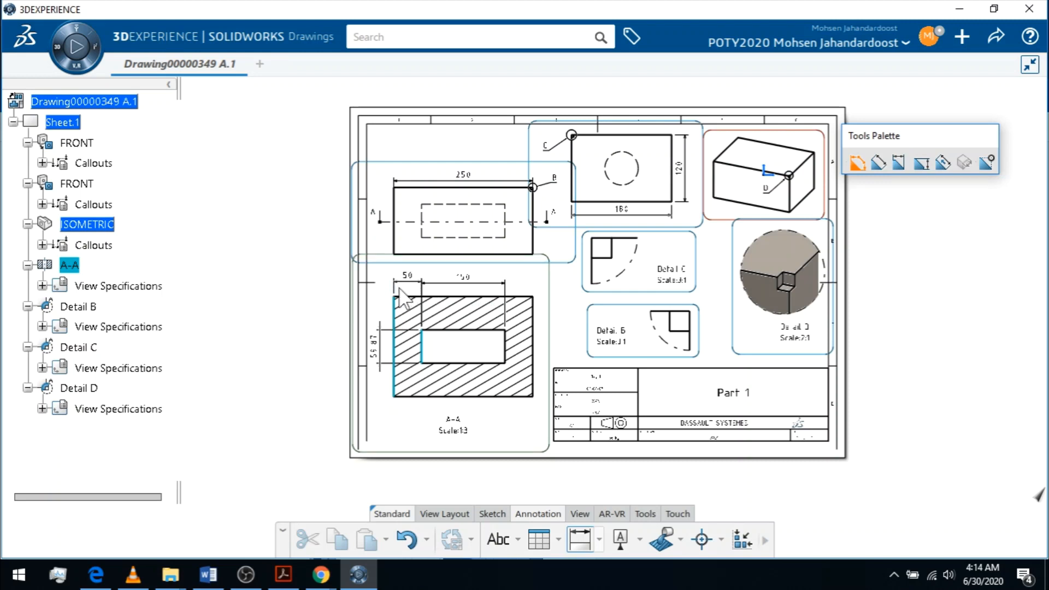
left_click(399, 284)
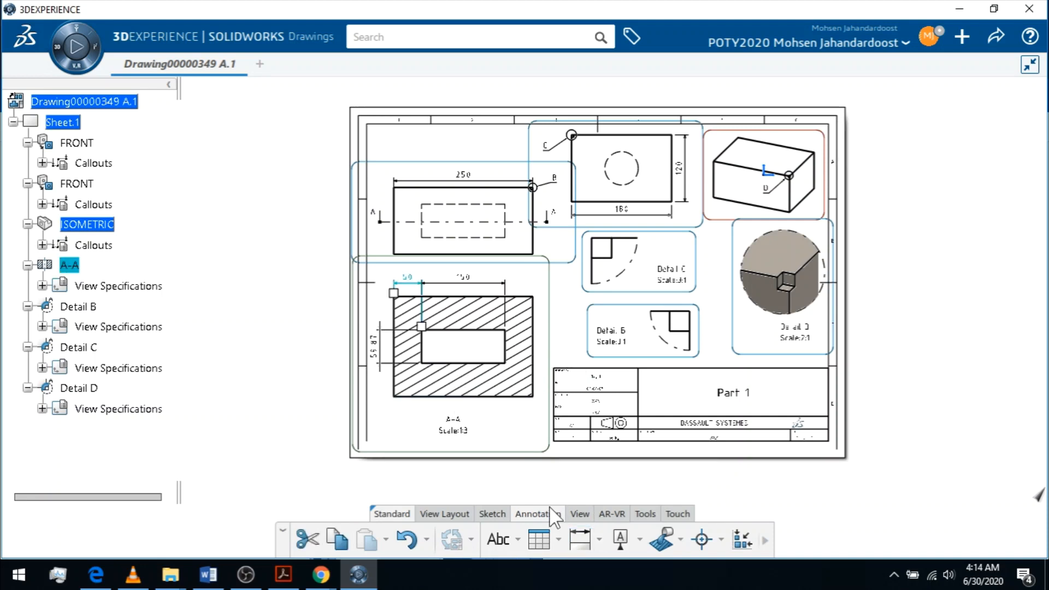
left_click(580, 540)
left_click(481, 364)
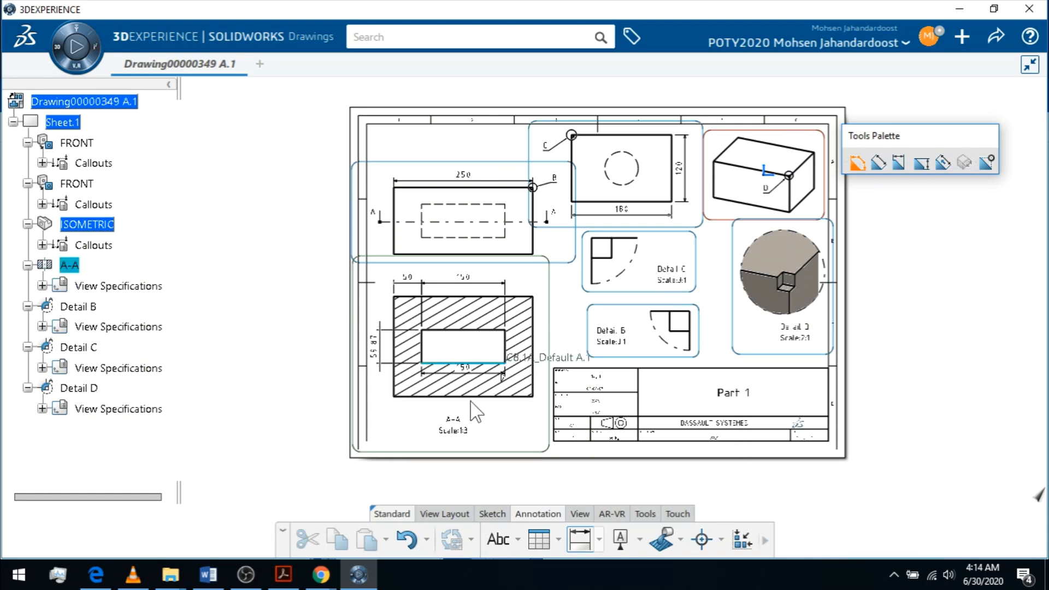
left_click(472, 396)
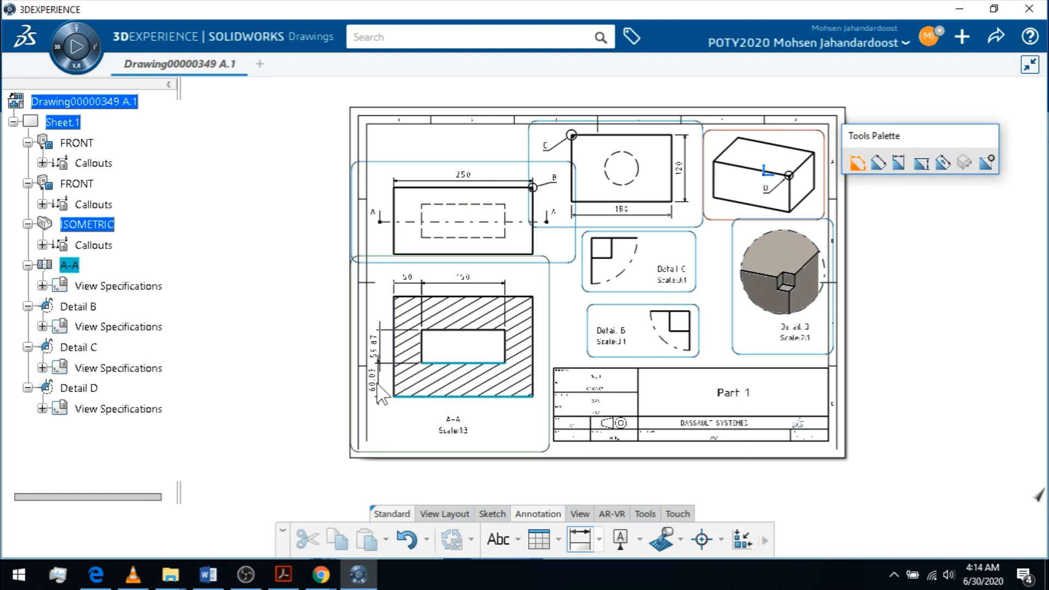
left_click(380, 393)
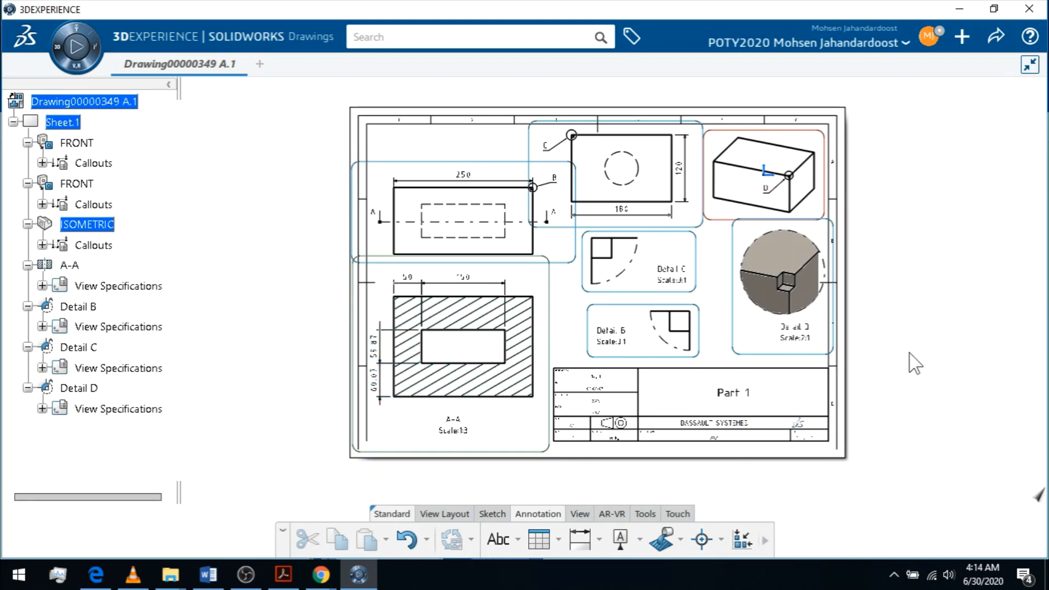
Dimension the corner notch in Detail B, placing its height to the right and its width above.
left_click(580, 540)
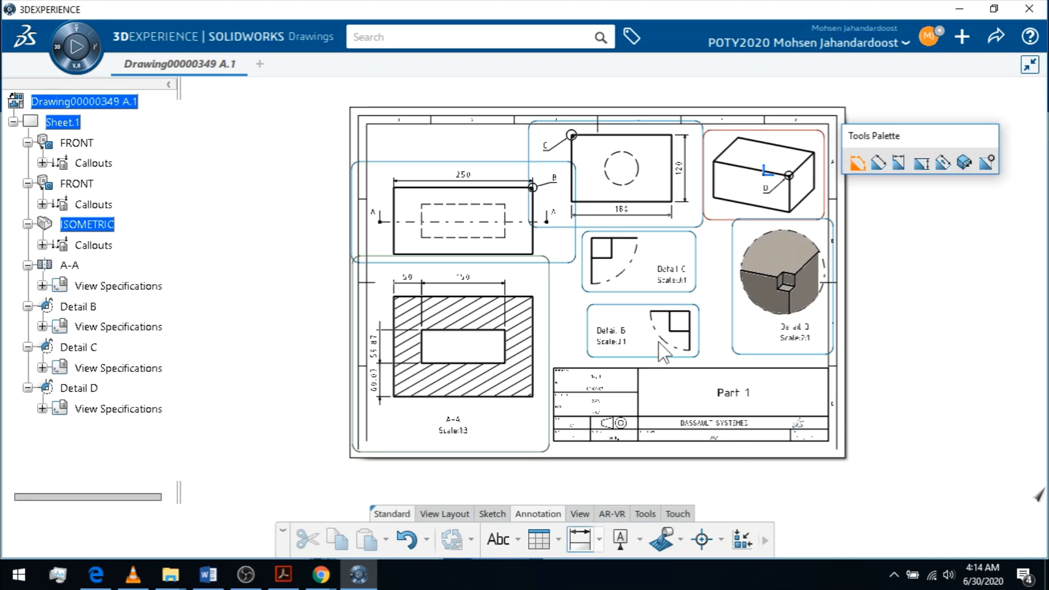
left_click(691, 324)
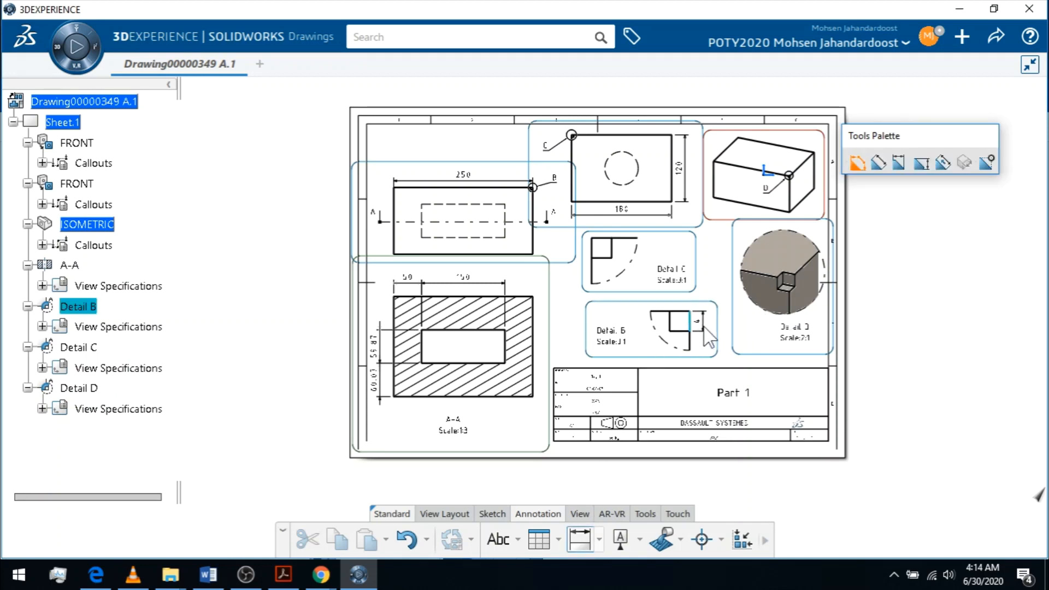
left_click(708, 328)
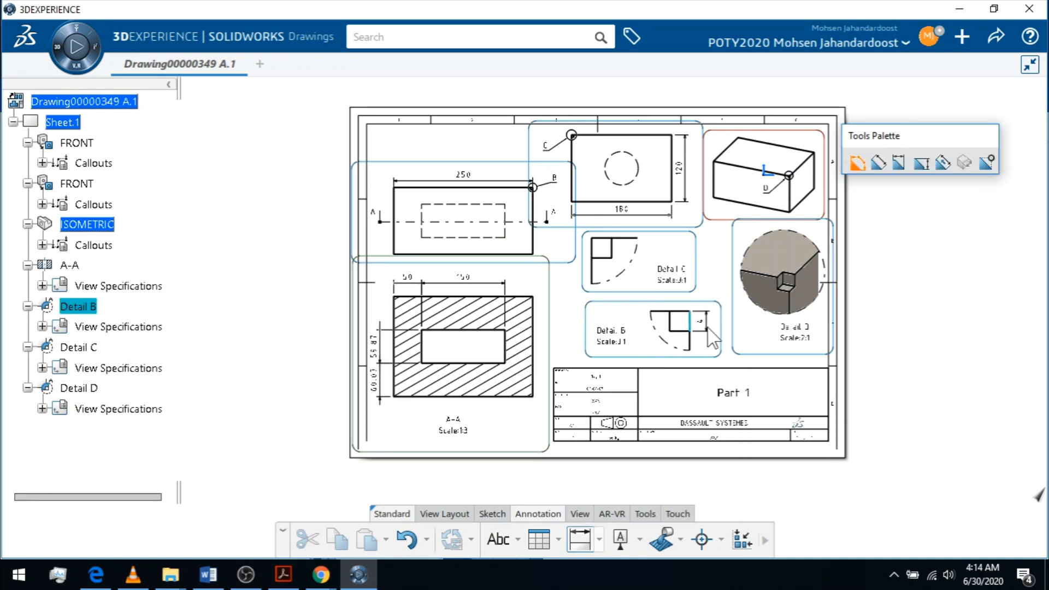
left_click(579, 540)
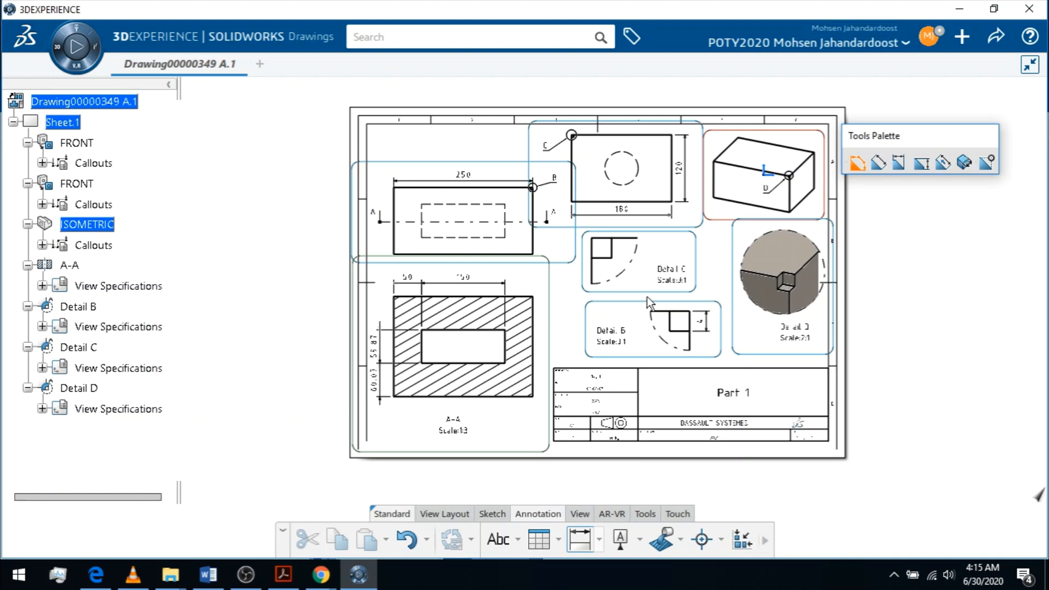
left_click(684, 311)
left_click(682, 297)
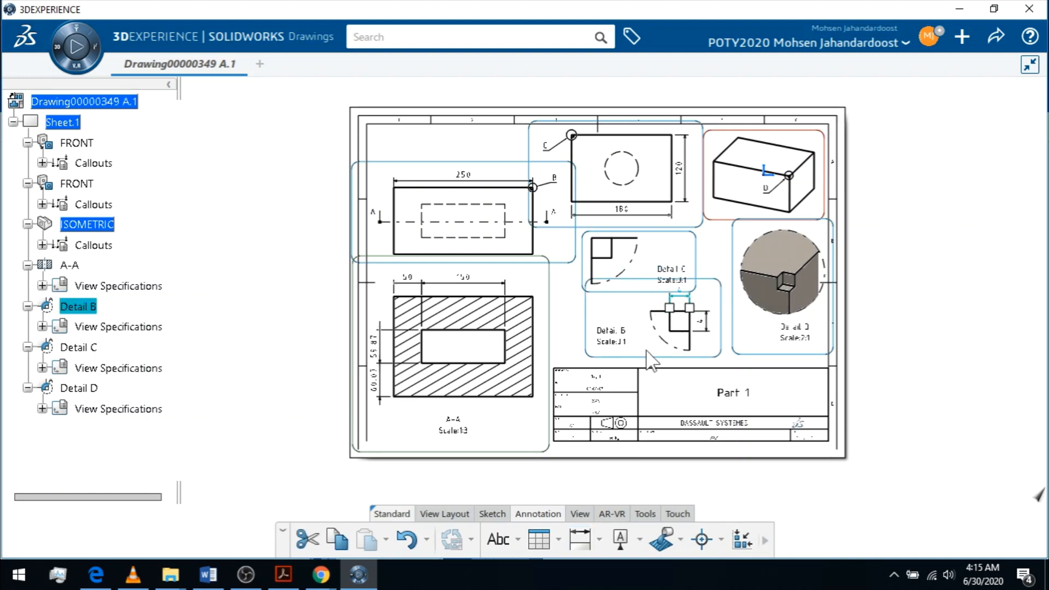
Dimension the corner notch in Detail C, placing its height to the left and its width above.
left_click(582, 538)
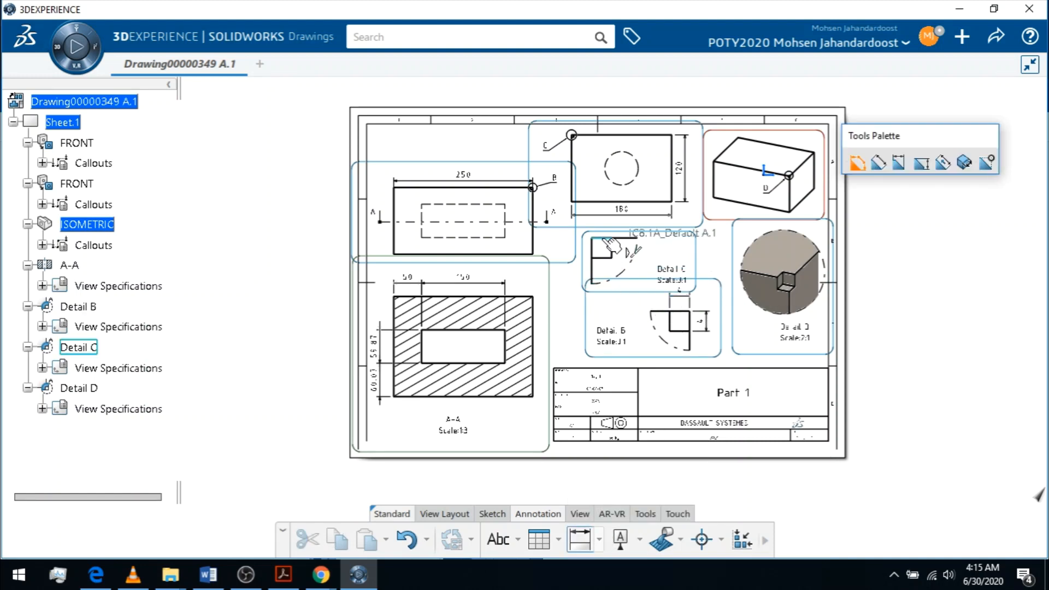
left_click(592, 249)
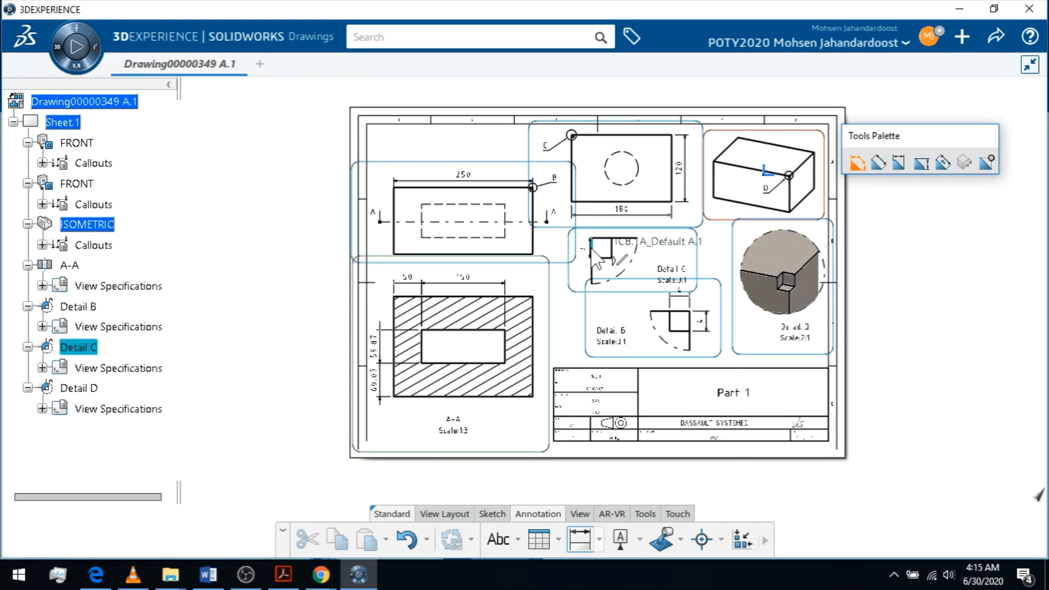
left_click(584, 249)
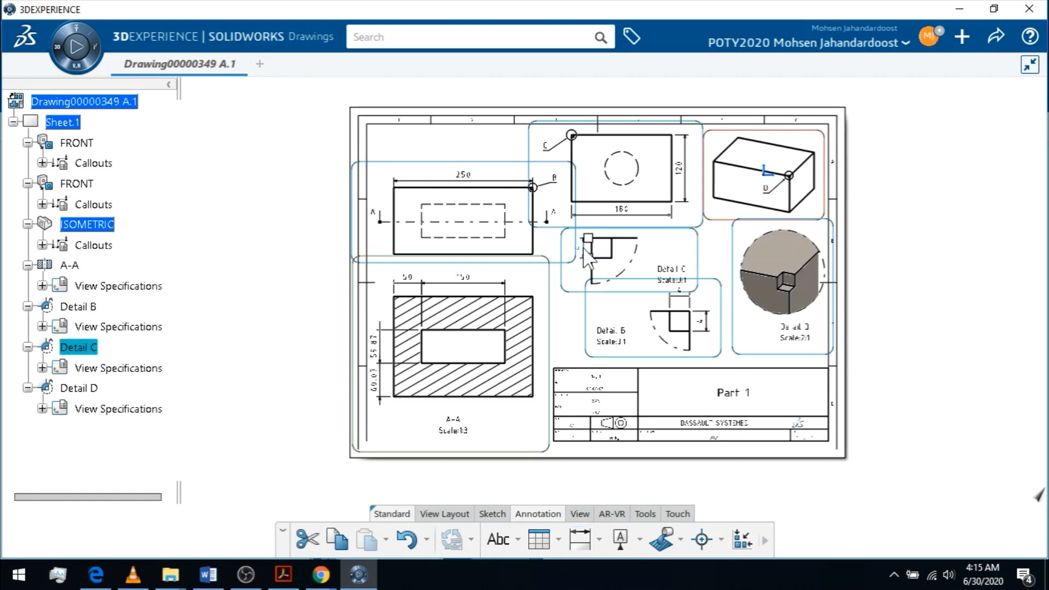
left_click(580, 538)
left_click(604, 239)
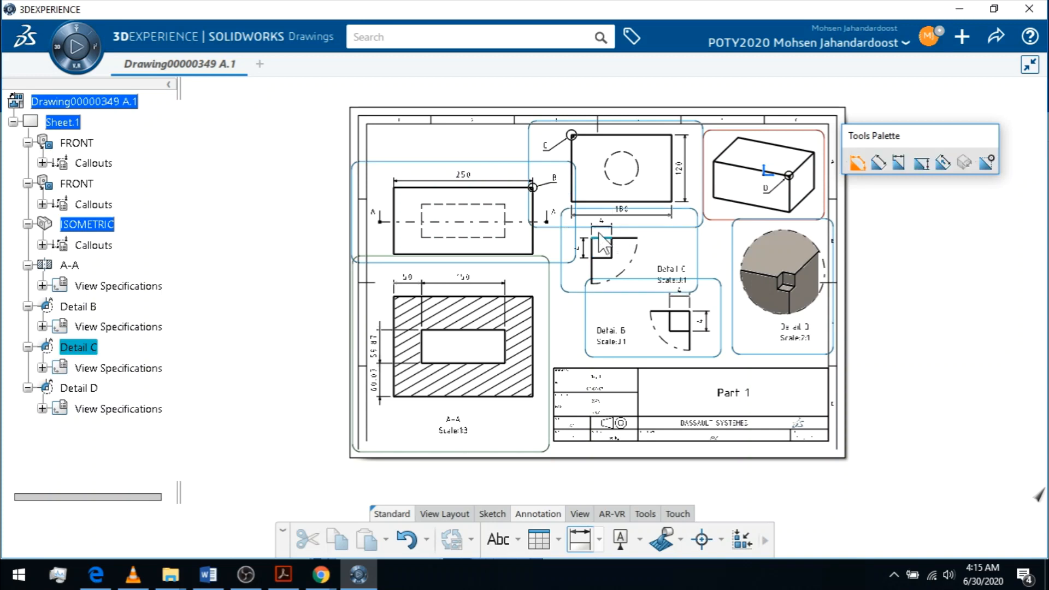
left_click(604, 239)
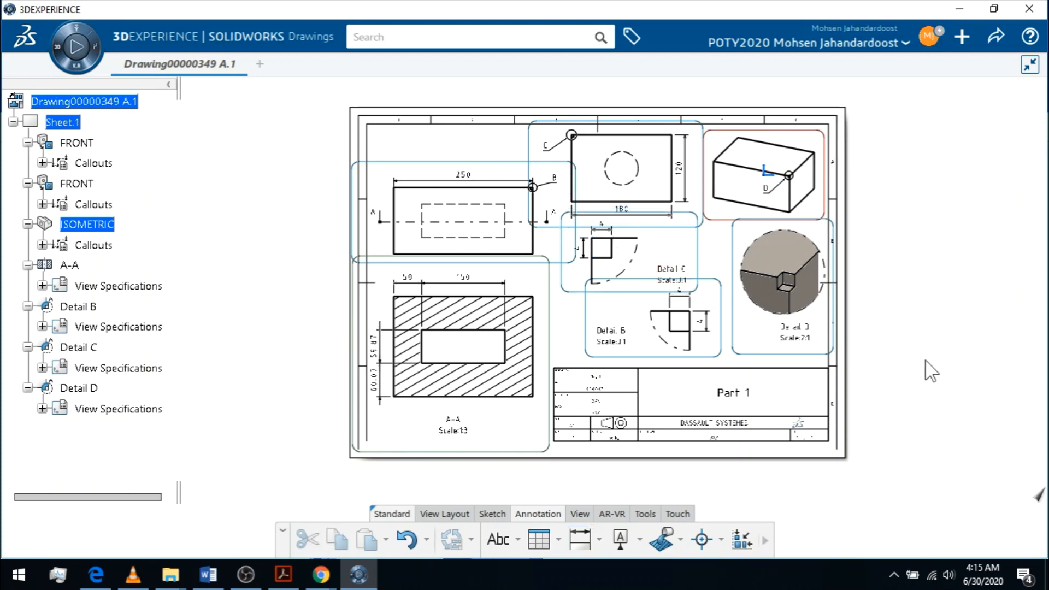
middle_click_drag(897, 232, 884, 285)
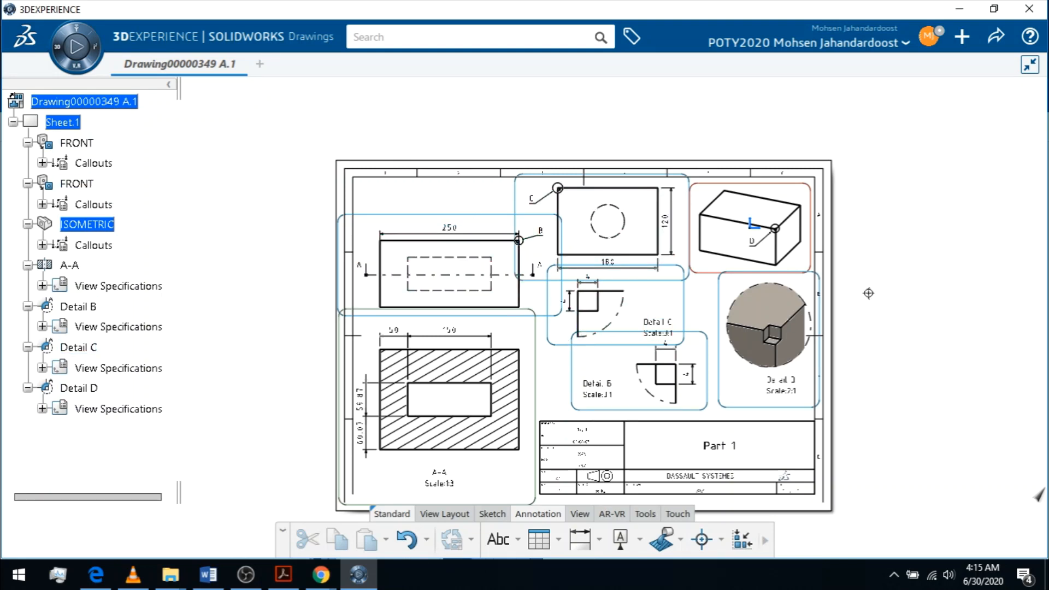
Set the Detail B view label's font to bold style and 5 mm size.
middle_click_drag(868, 293, 851, 280)
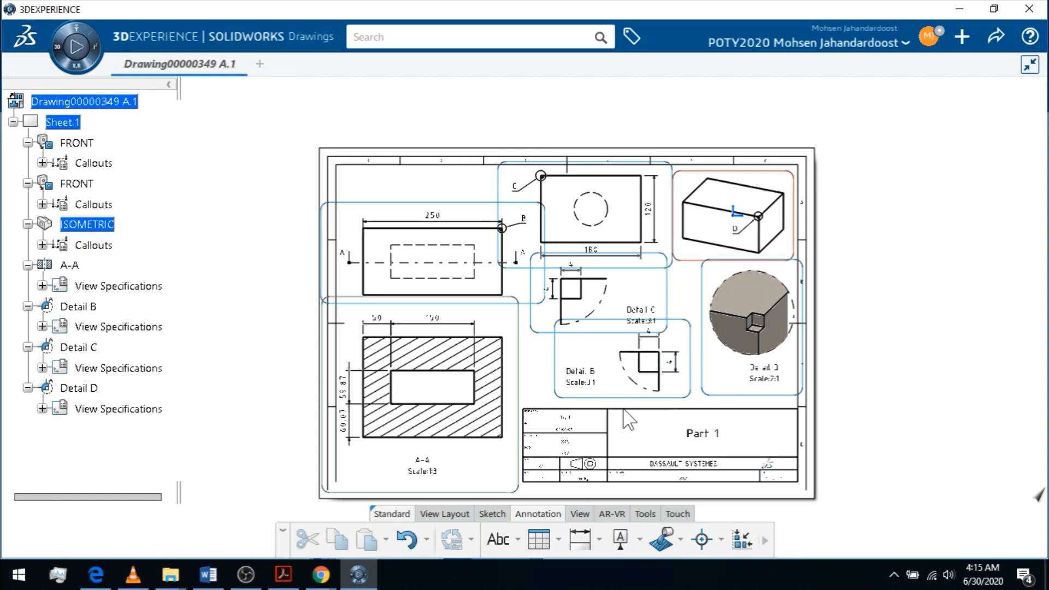
right_click(588, 382)
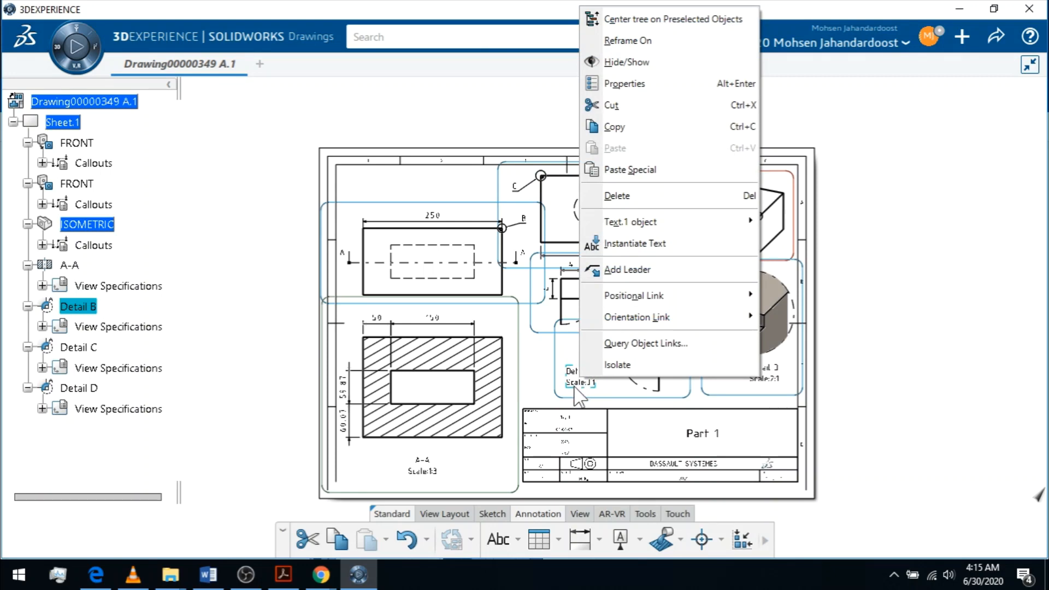
left_click(578, 378)
right_click(579, 378)
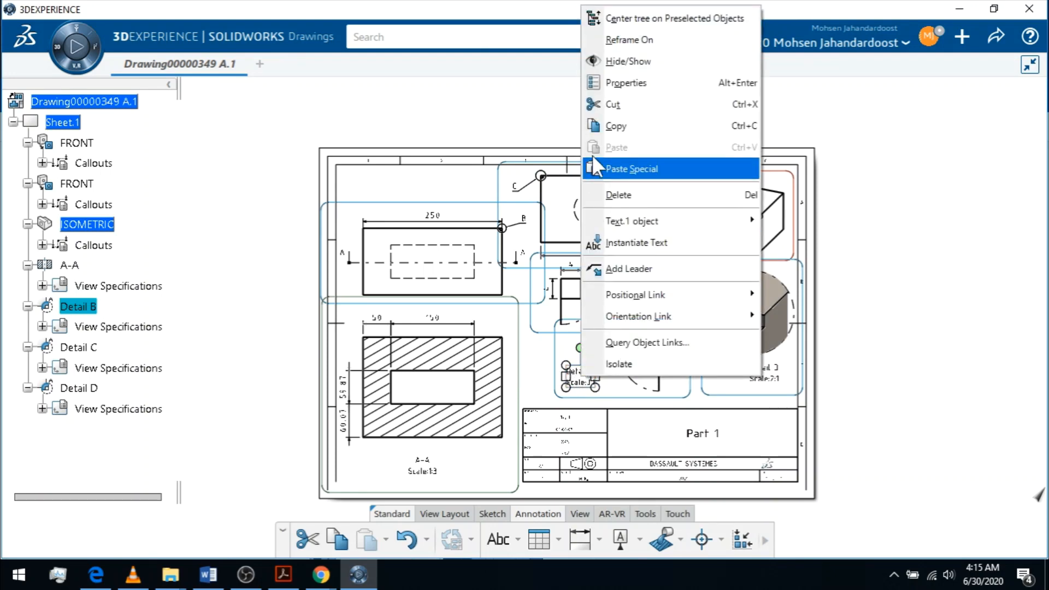
left_click(600, 87)
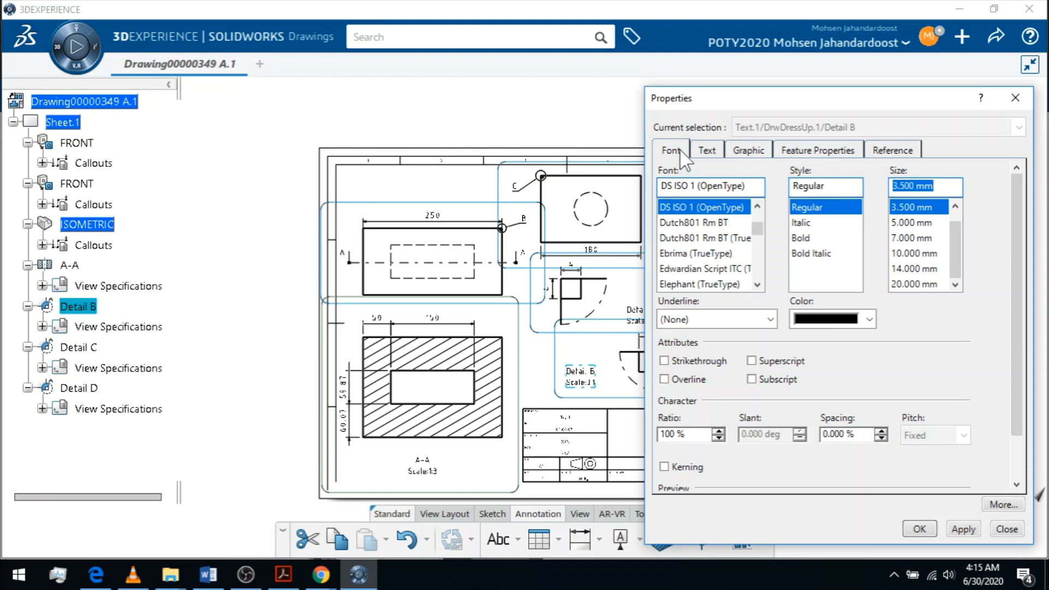
left_click(803, 239)
left_click(902, 224)
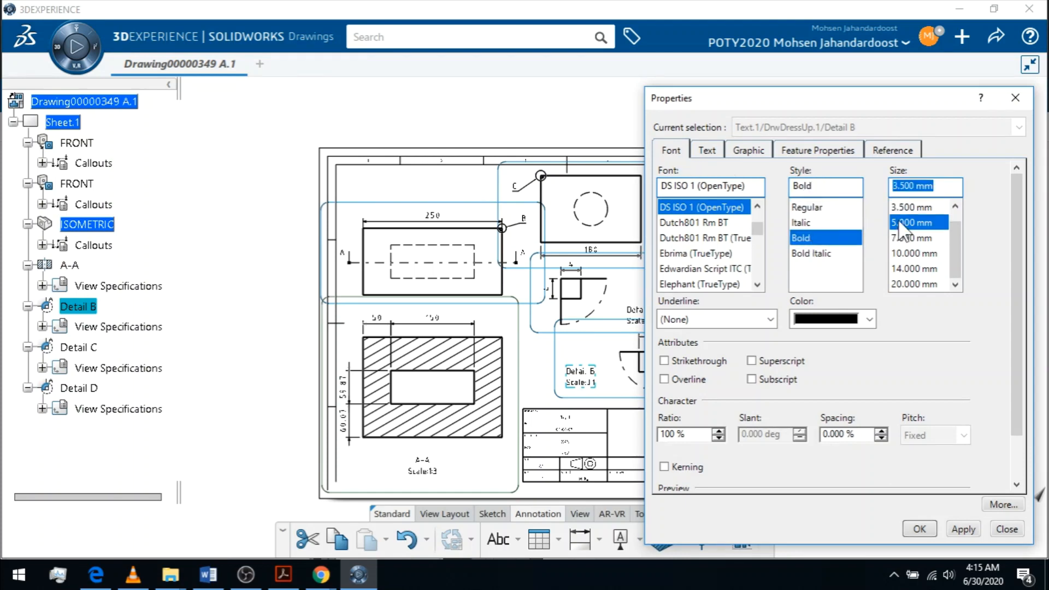
left_click(910, 527)
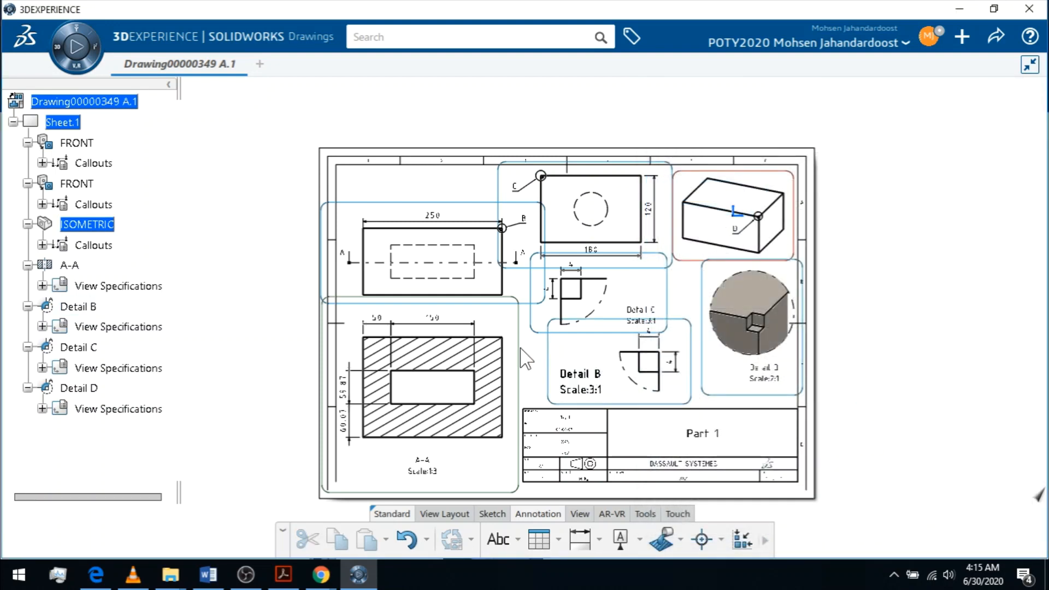
Set the cavity width dimension's font above section A-A to bold style and 5 mm size.
left_click(434, 327)
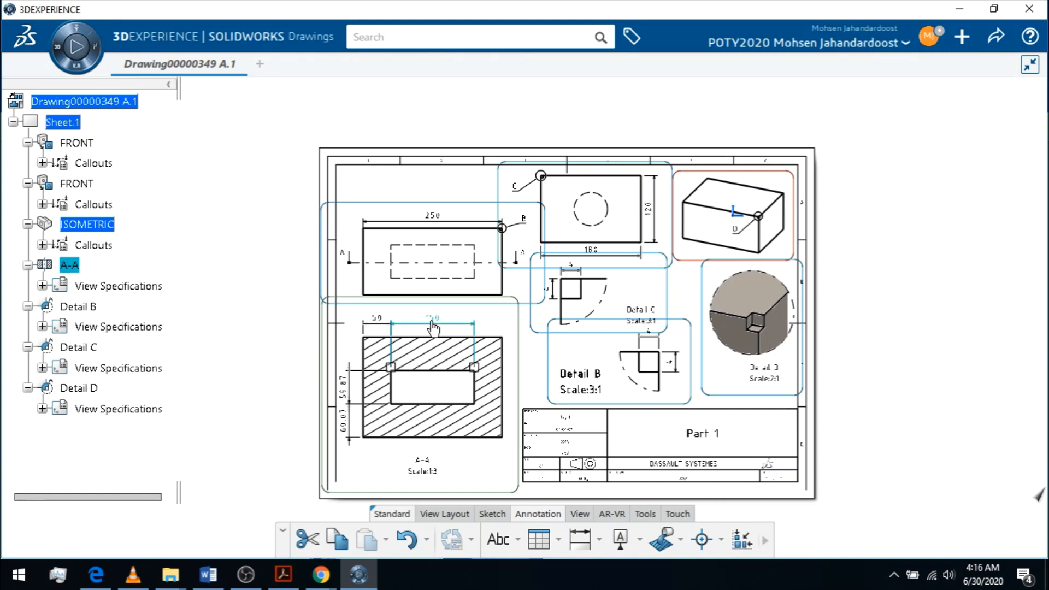
right_click(433, 326)
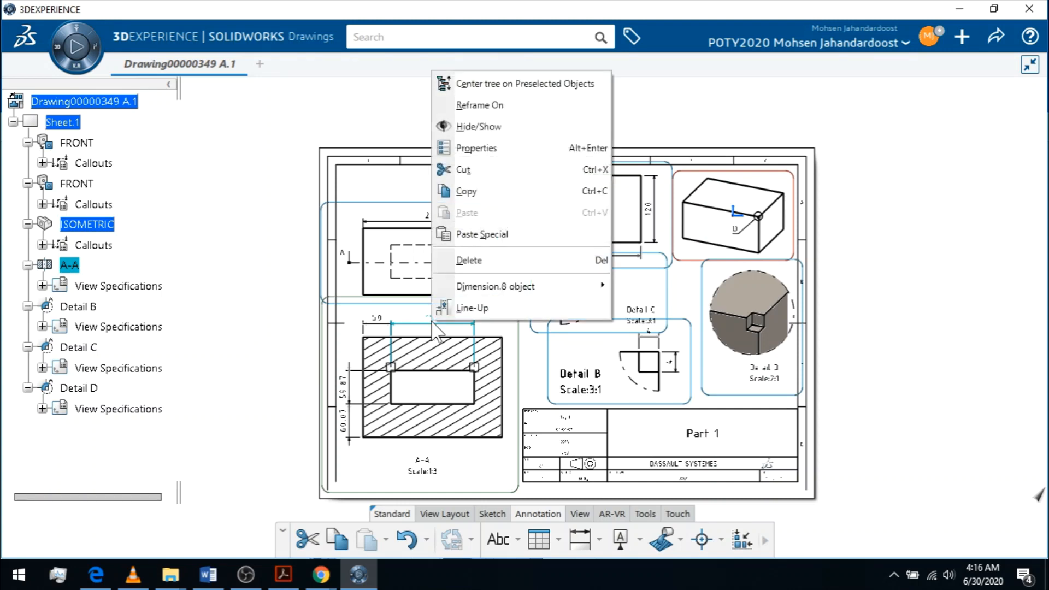
left_click(478, 149)
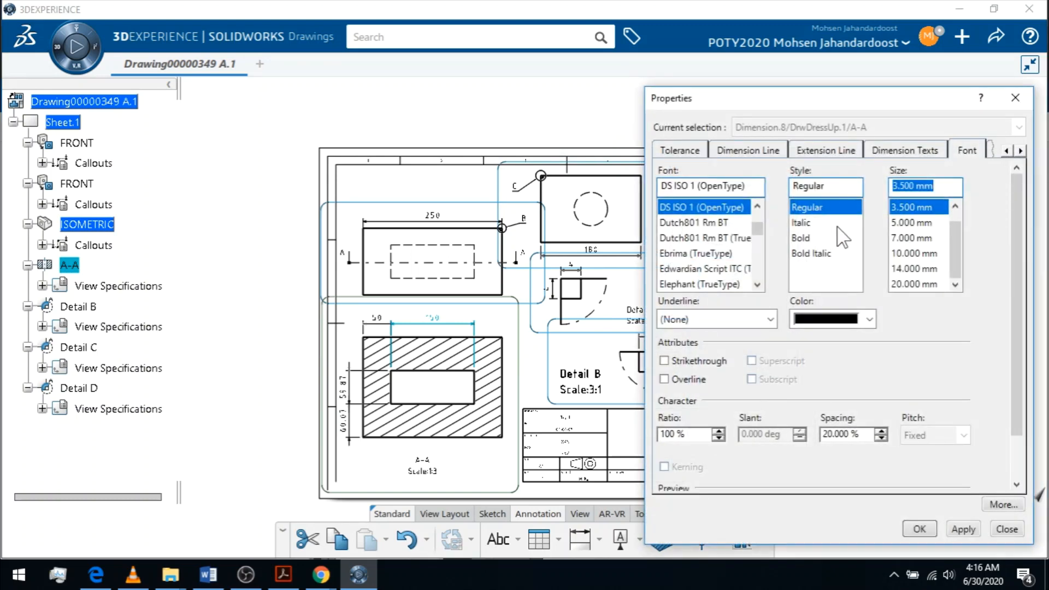
left_click(910, 223)
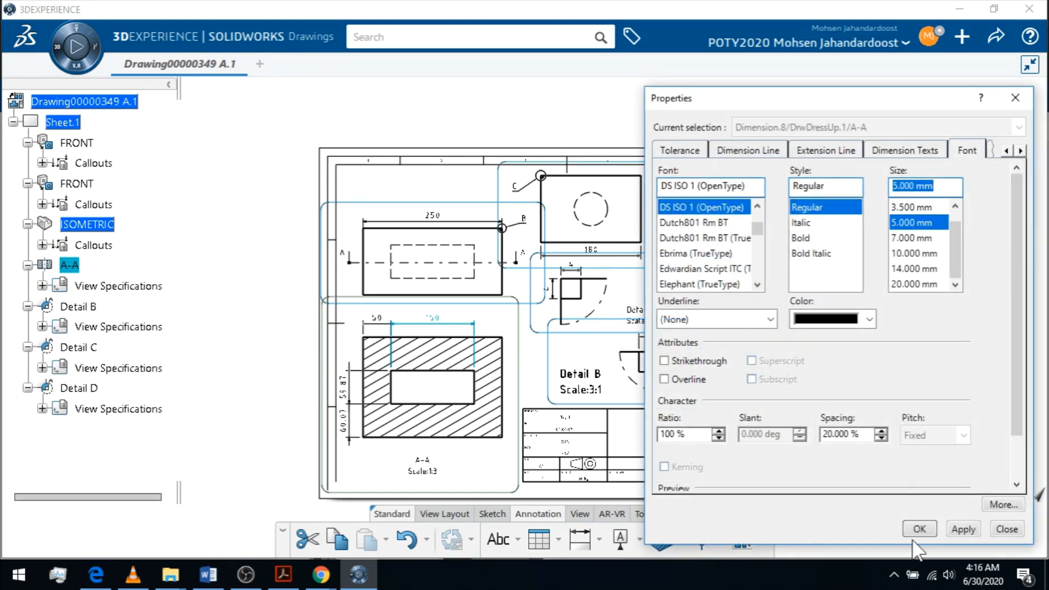
left_click(954, 526)
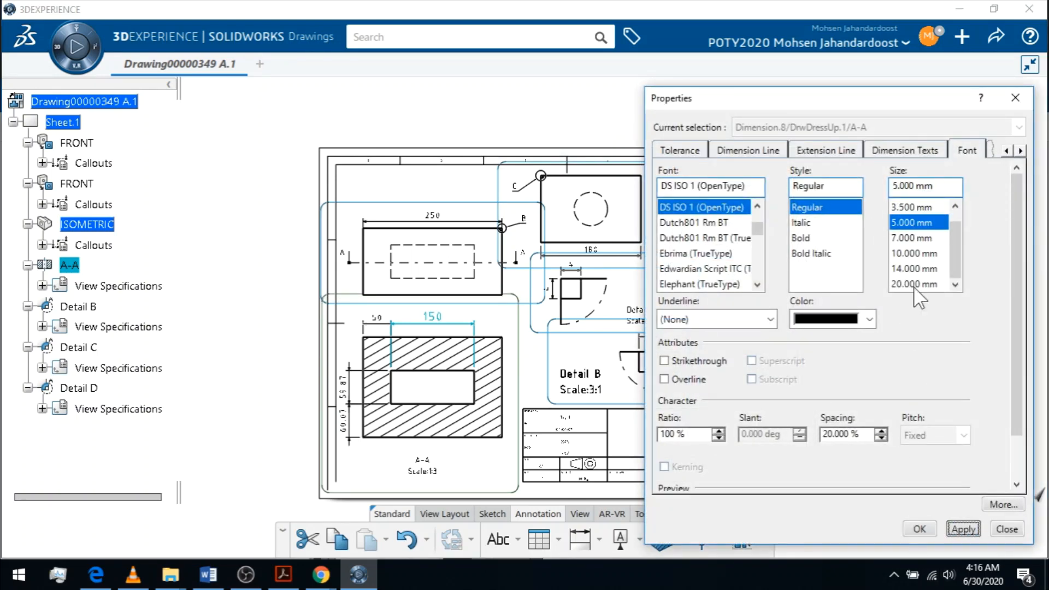
left_click(831, 236)
left_click(920, 529)
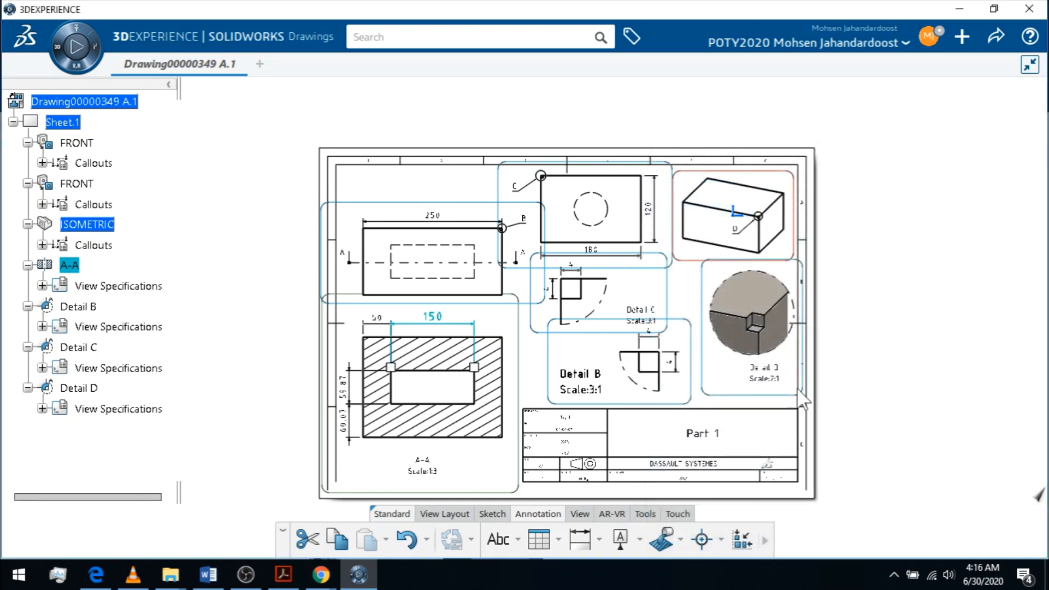
left_click(891, 352)
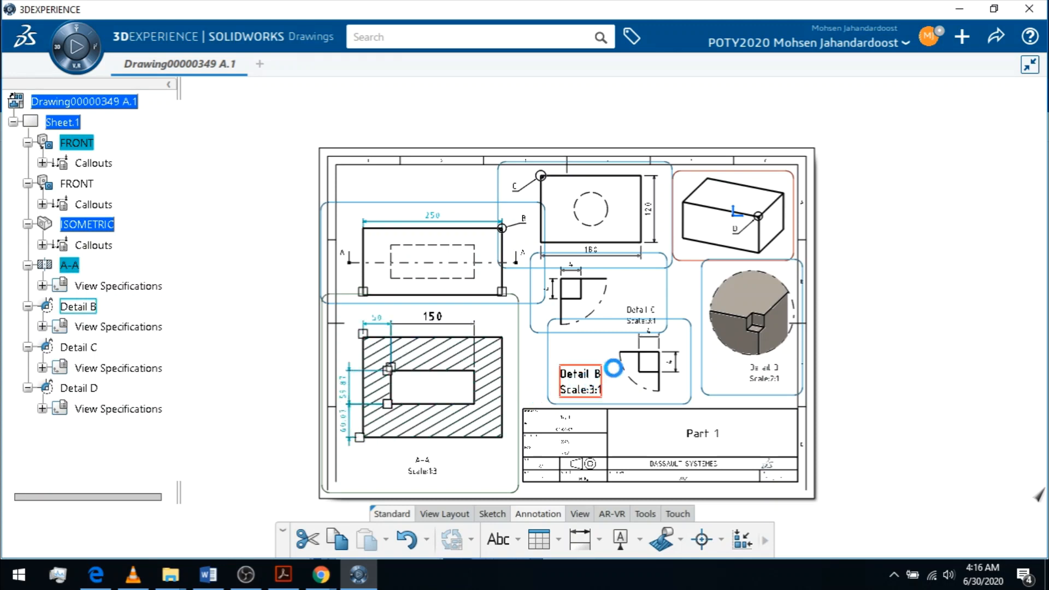
Set the font of all remaining dimensions in the front, section and detail views to bold and 5 mm.
left_click(678, 364)
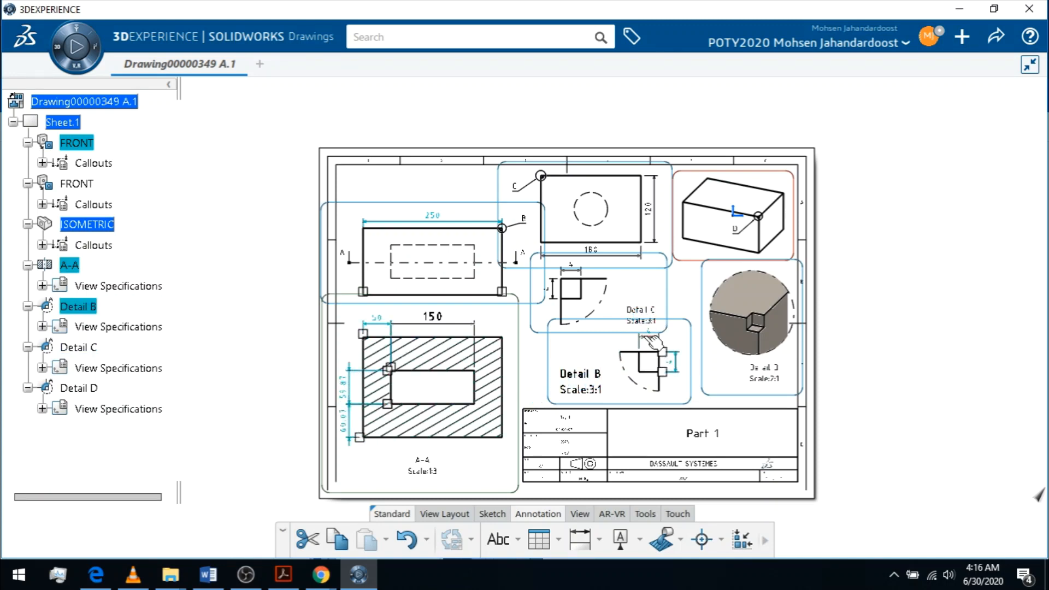
left_click(580, 266)
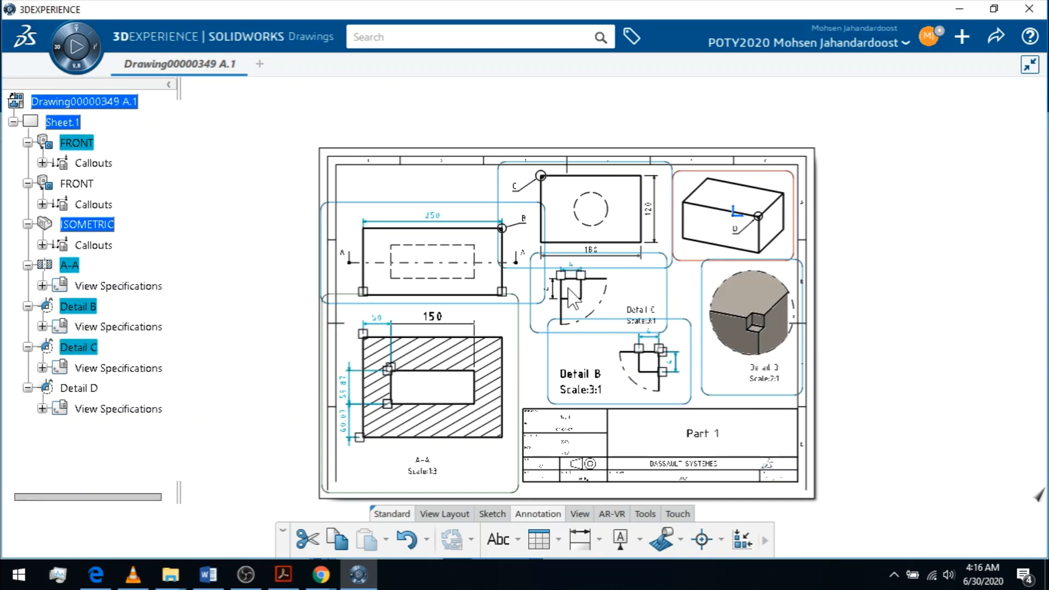
left_click(593, 253, "ctrl")
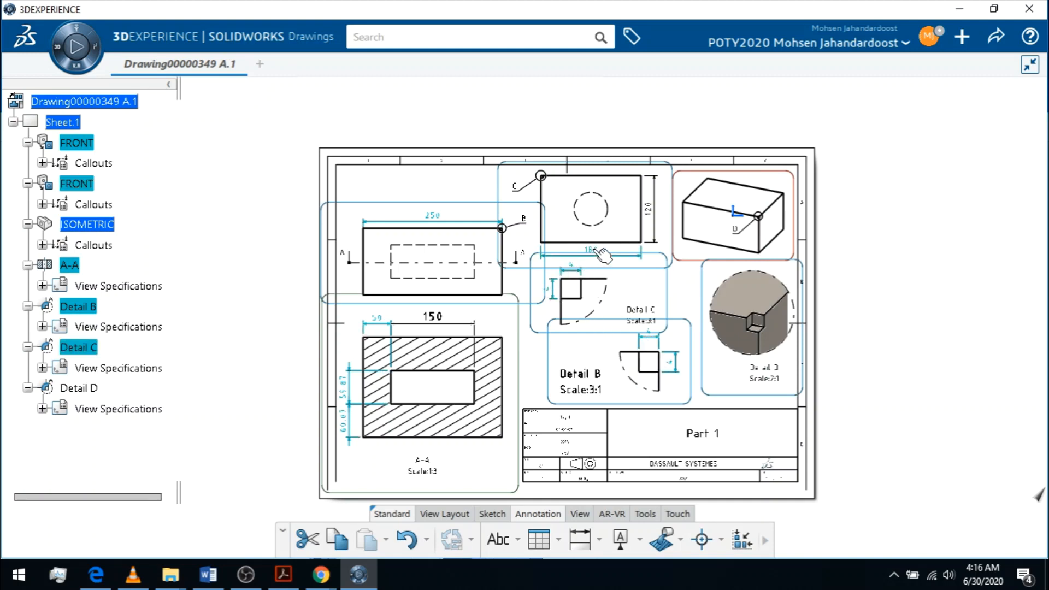
left_click(650, 216, "ctrl")
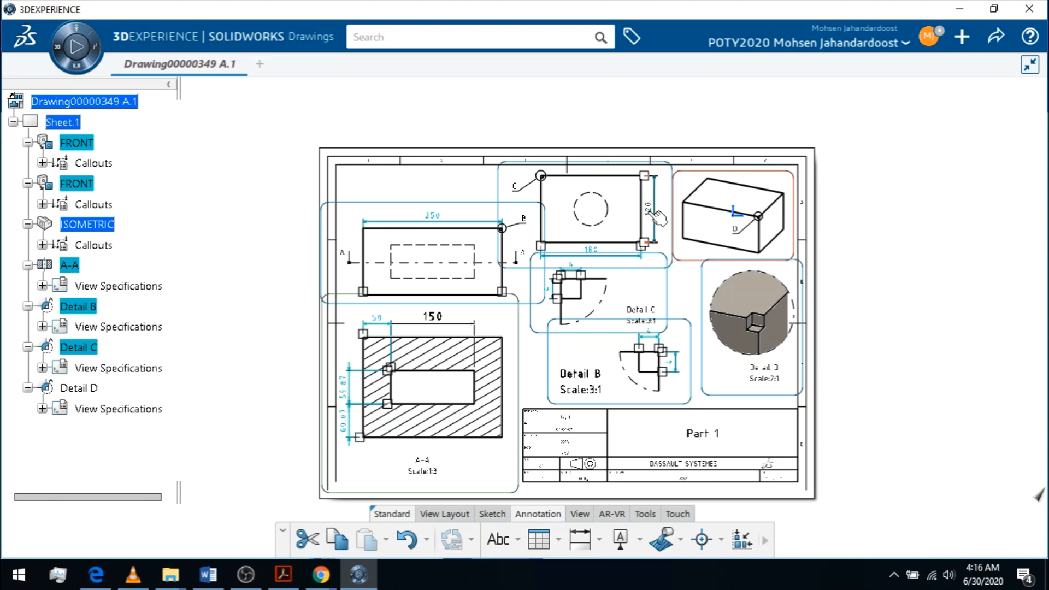
right_click(650, 213)
left_click(691, 289)
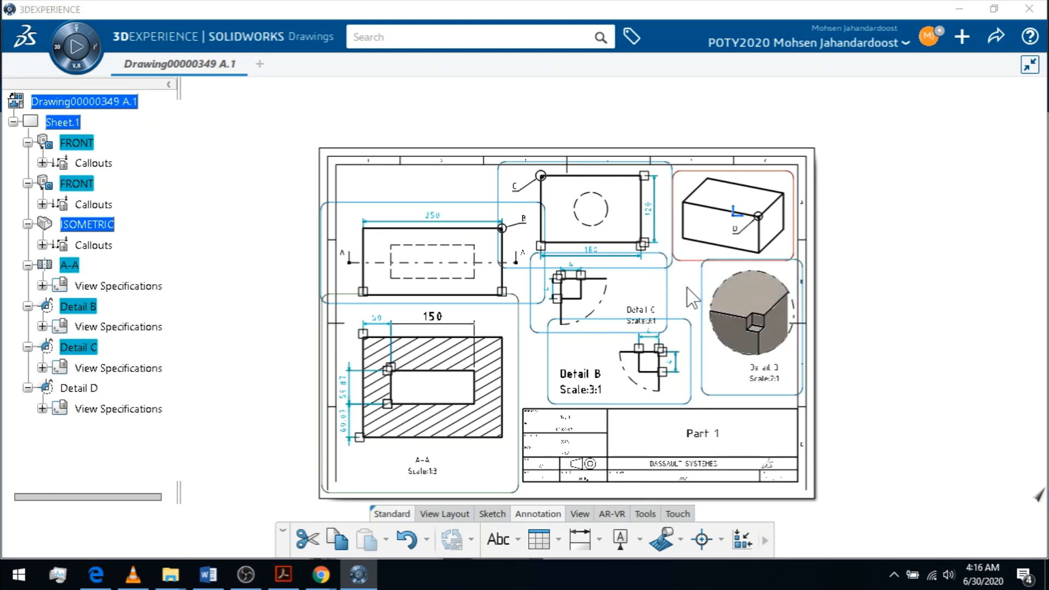
left_click(801, 239)
left_click(912, 223)
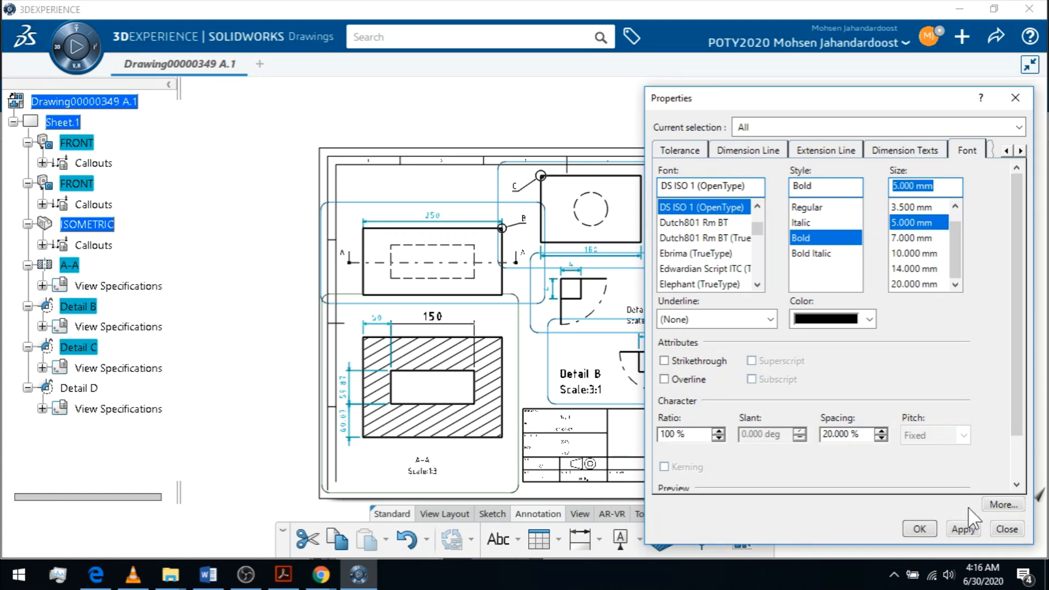
left_click(959, 533)
left_click(919, 529)
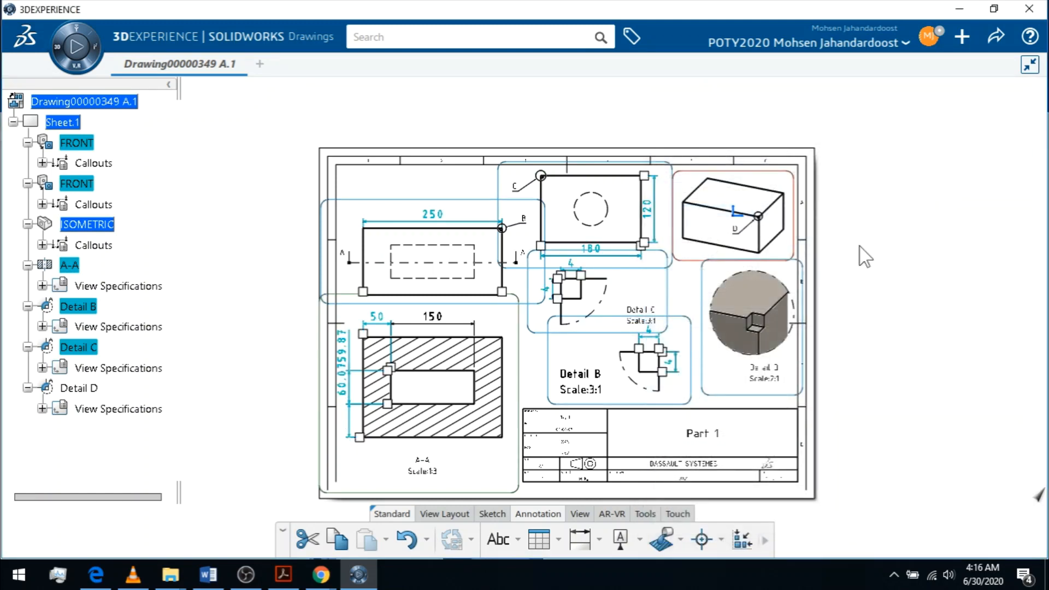
Set the Detail C, Detail D and A-A labels, the section letters and the B, C and D callouts to bold 5 mm text.
left_click(763, 373)
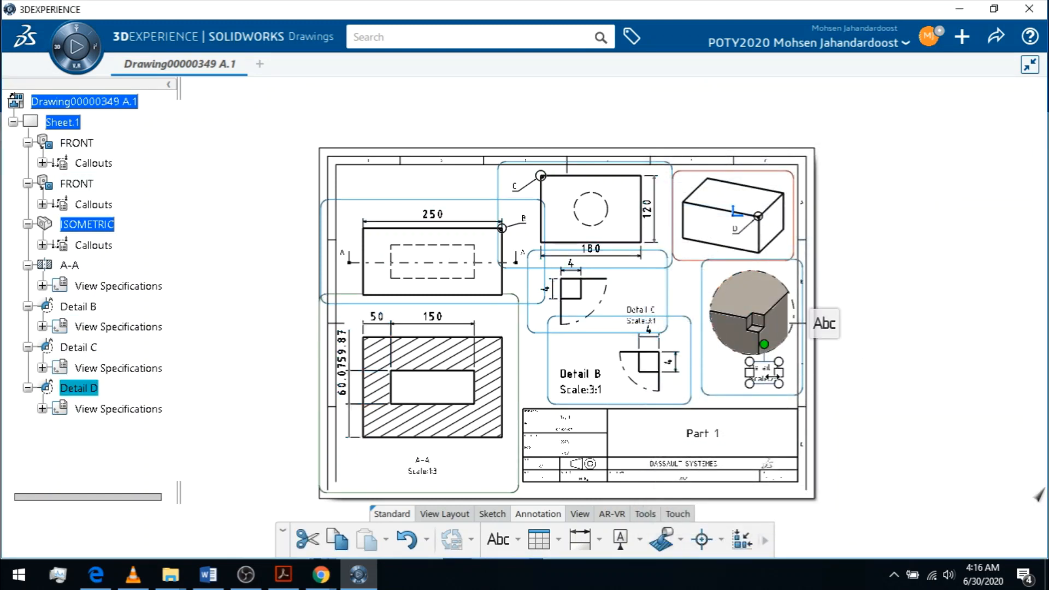
left_click(640, 315, "ctrl")
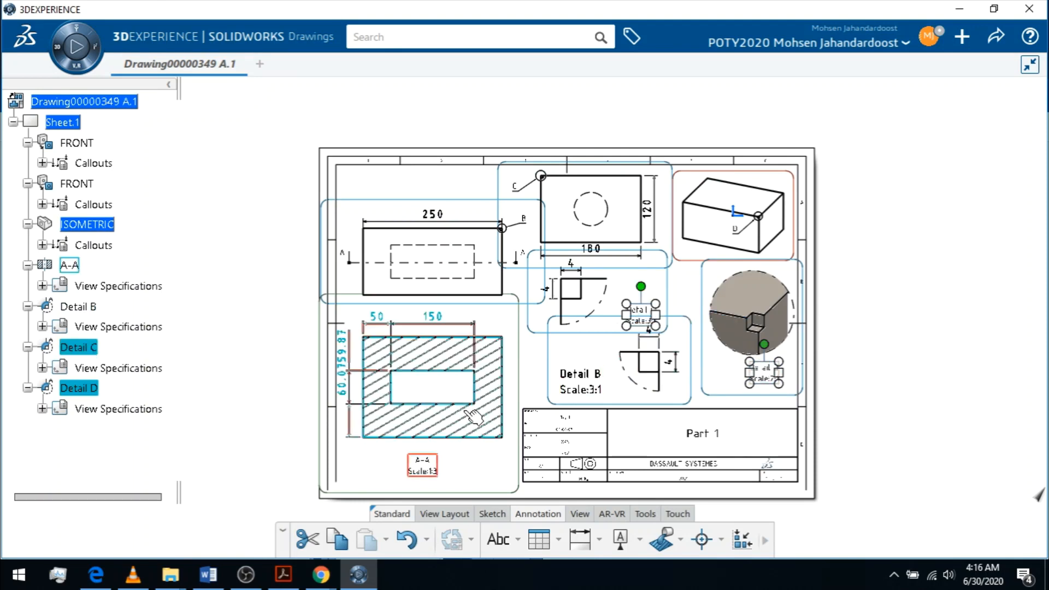
left_click(423, 465, "ctrl")
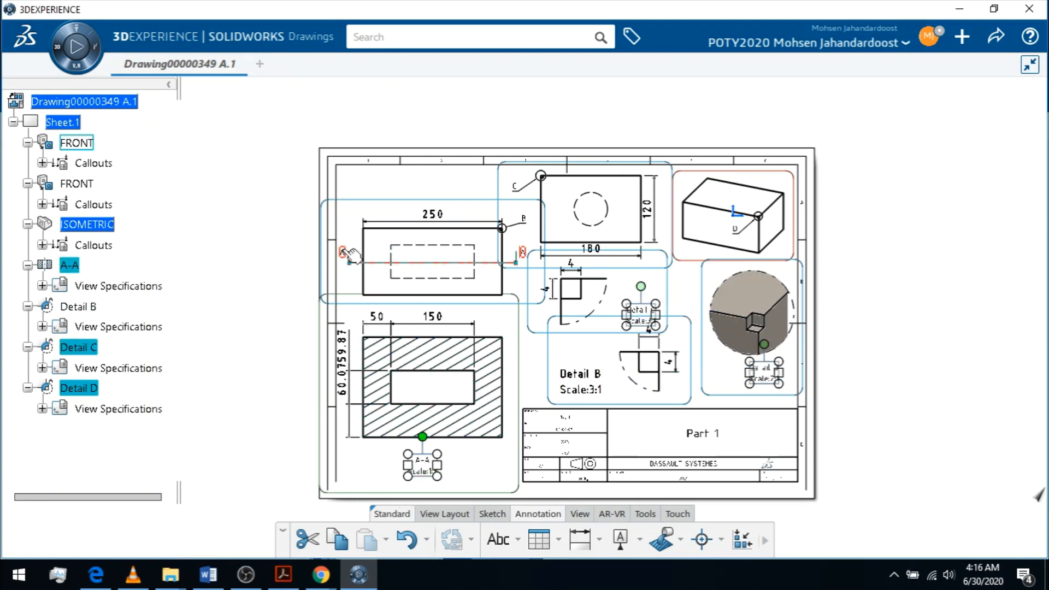
left_click(517, 255, "ctrl")
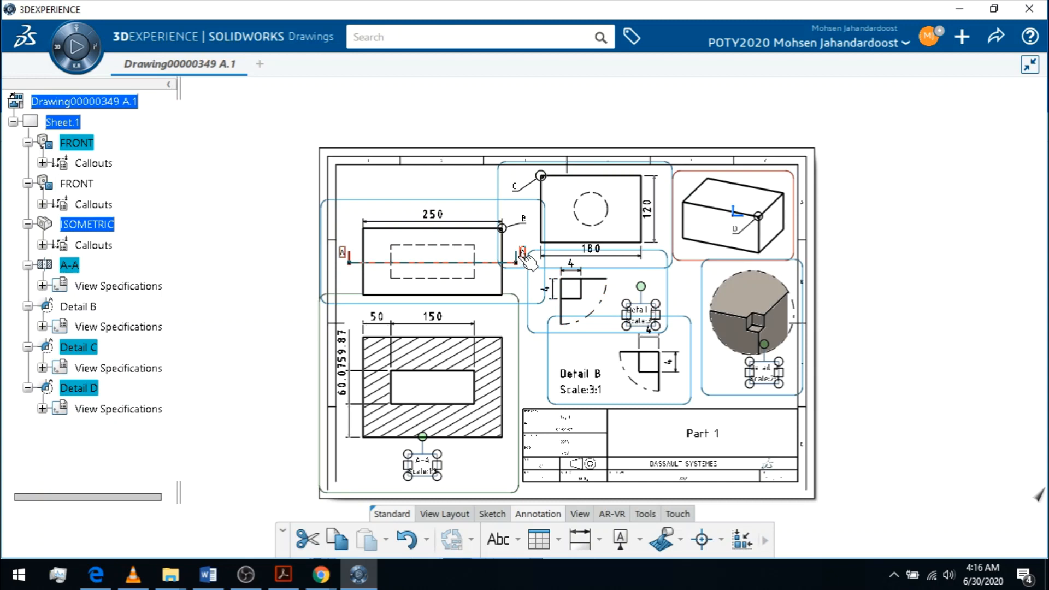
left_click(525, 218, "ctrl")
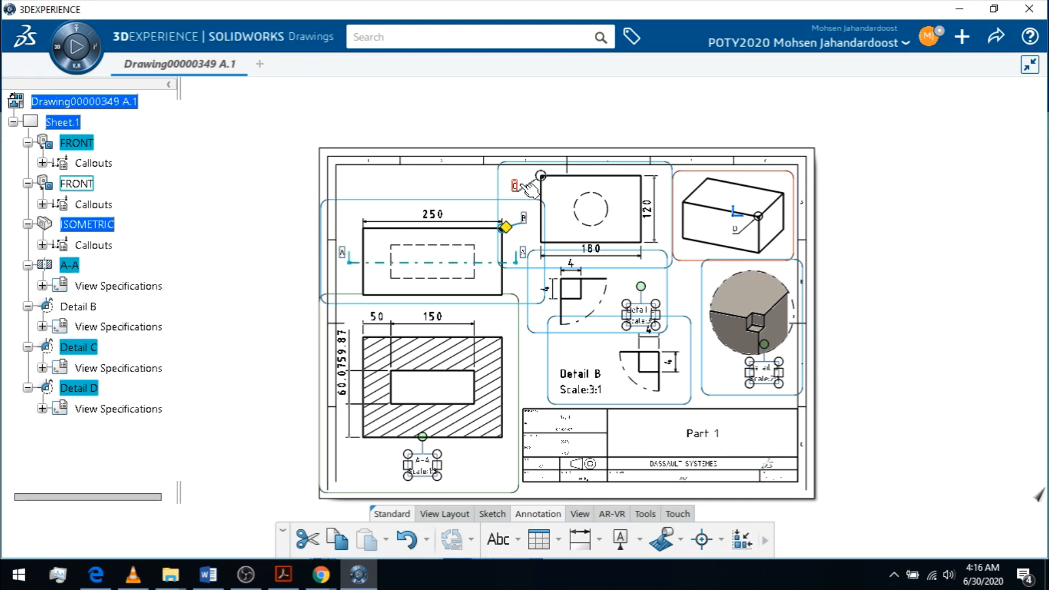
left_click(518, 185, "ctrl")
left_click(734, 225, "ctrl")
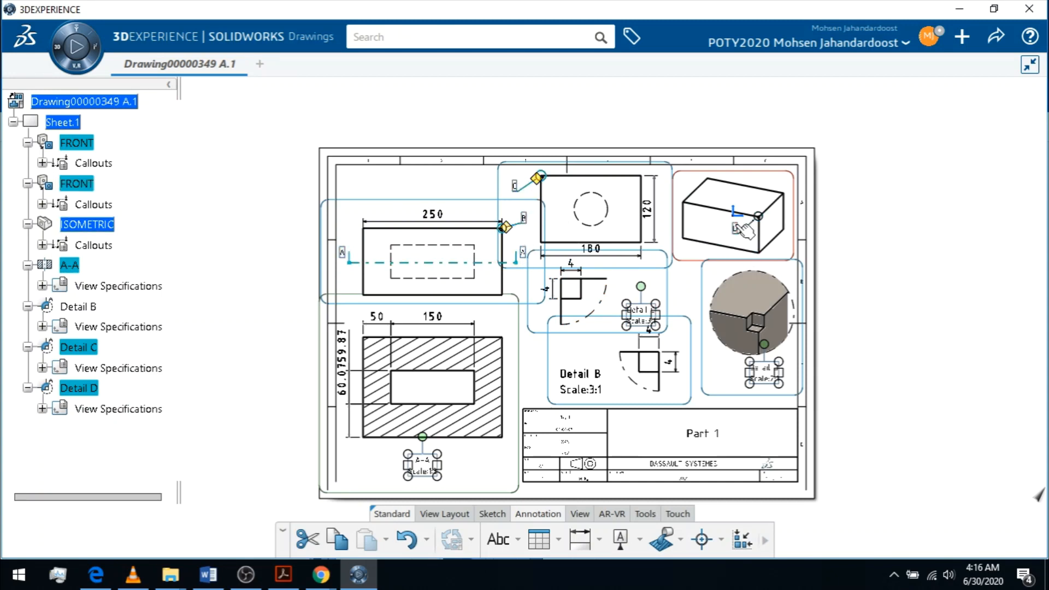
right_click(734, 225)
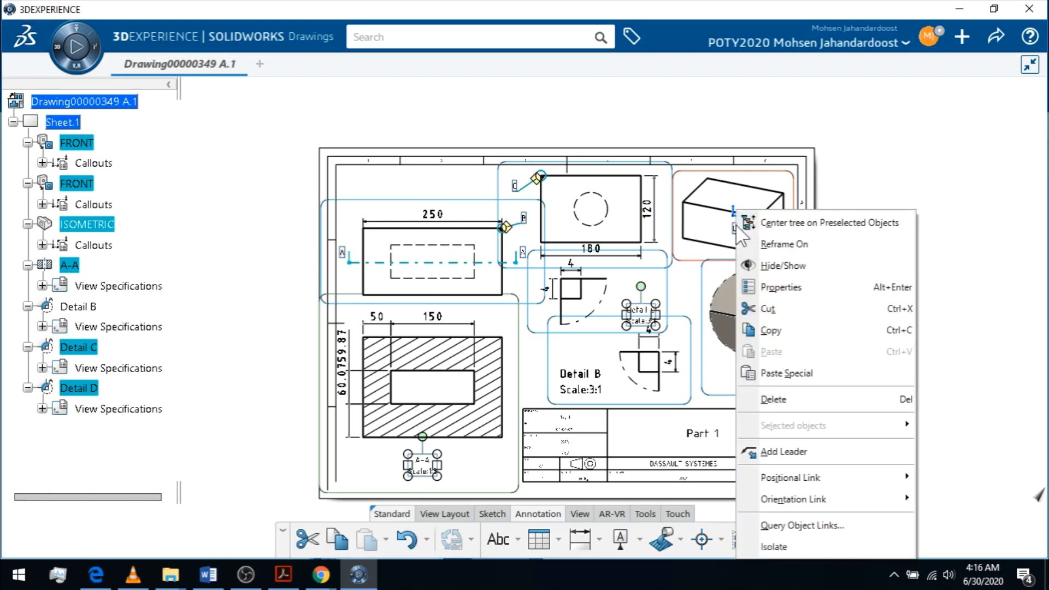
left_click(803, 288)
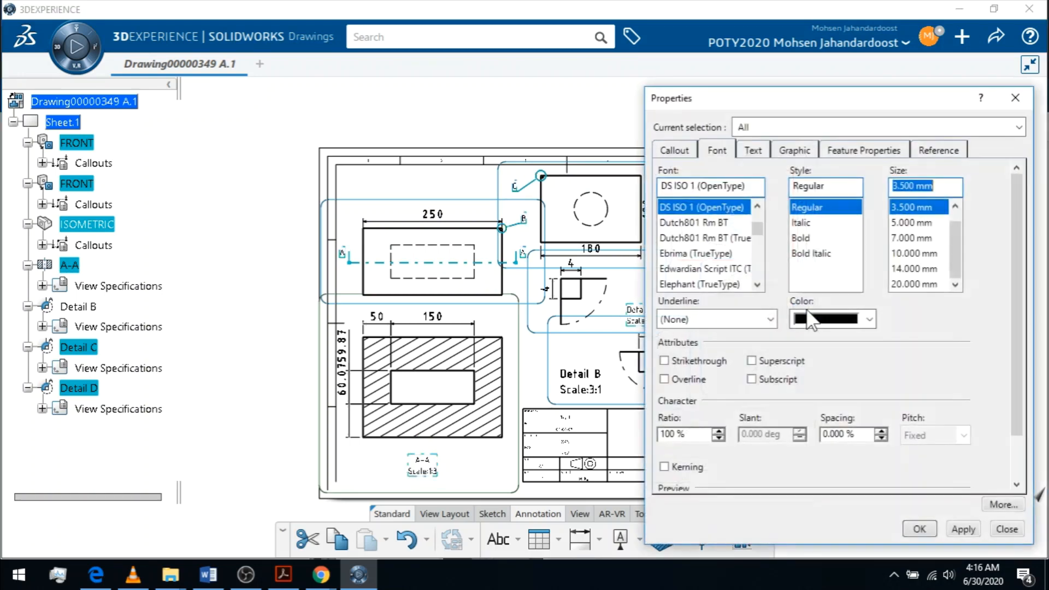
left_click(821, 239)
left_click(911, 222)
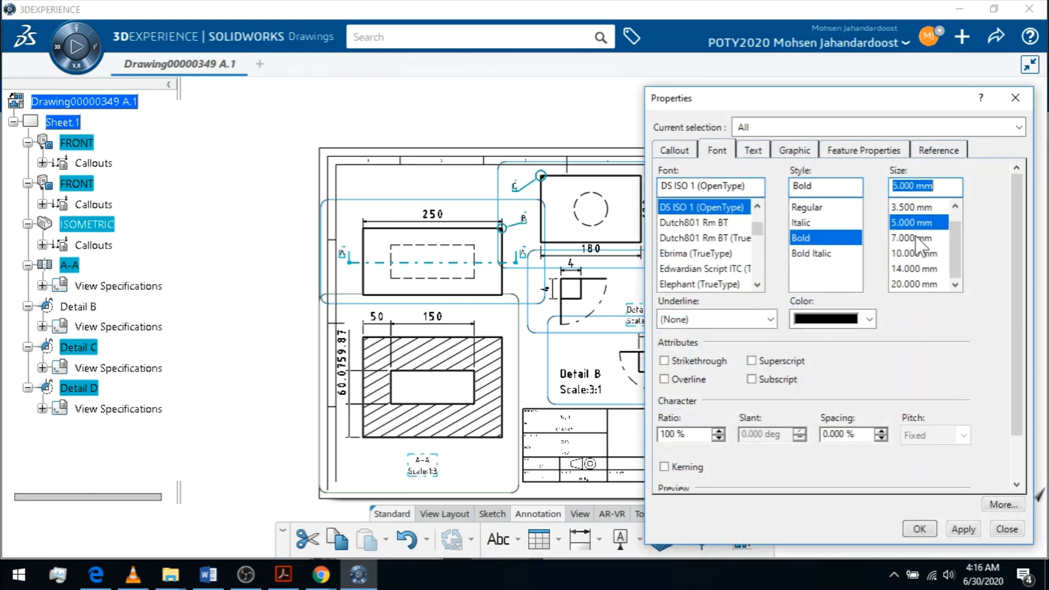
left_click(963, 529)
left_click(919, 528)
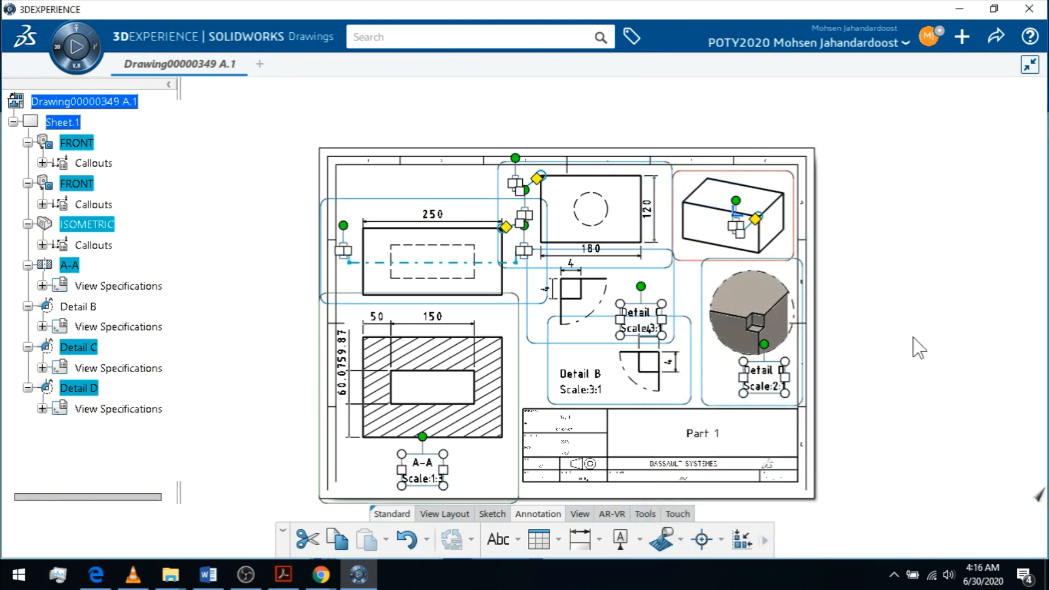
Remove the existing frame and title block from the current sheet in the page layout settings.
scroll(875, 282, "up", 2)
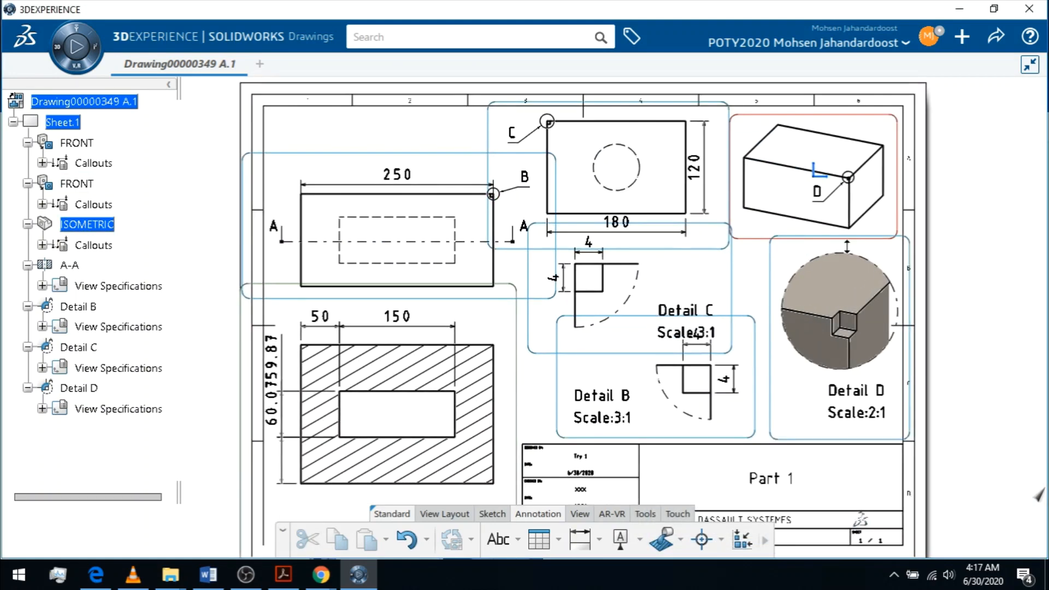
scroll(937, 291, "down", 3)
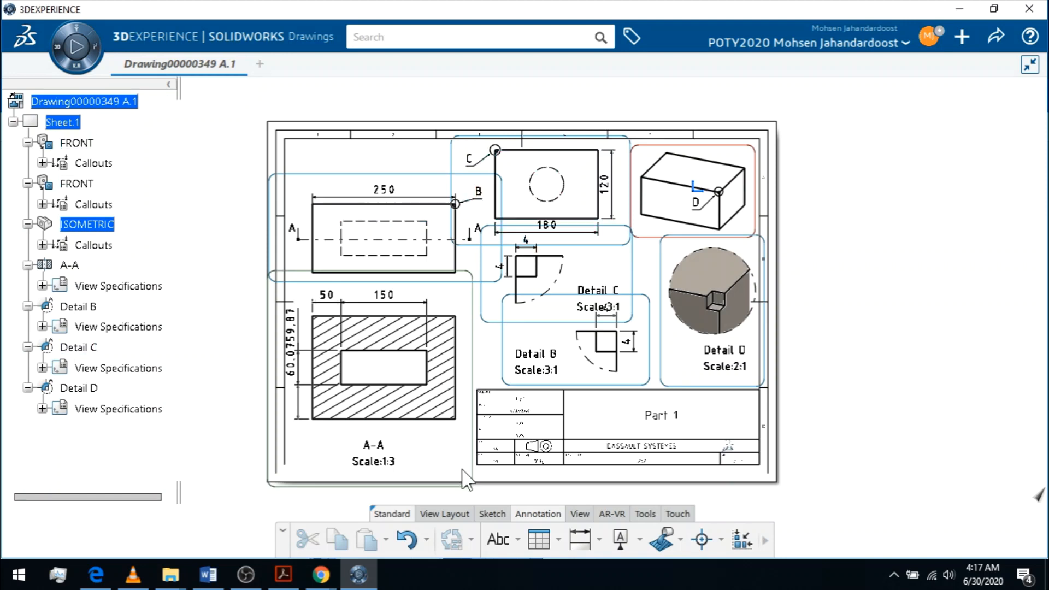
left_click(454, 514)
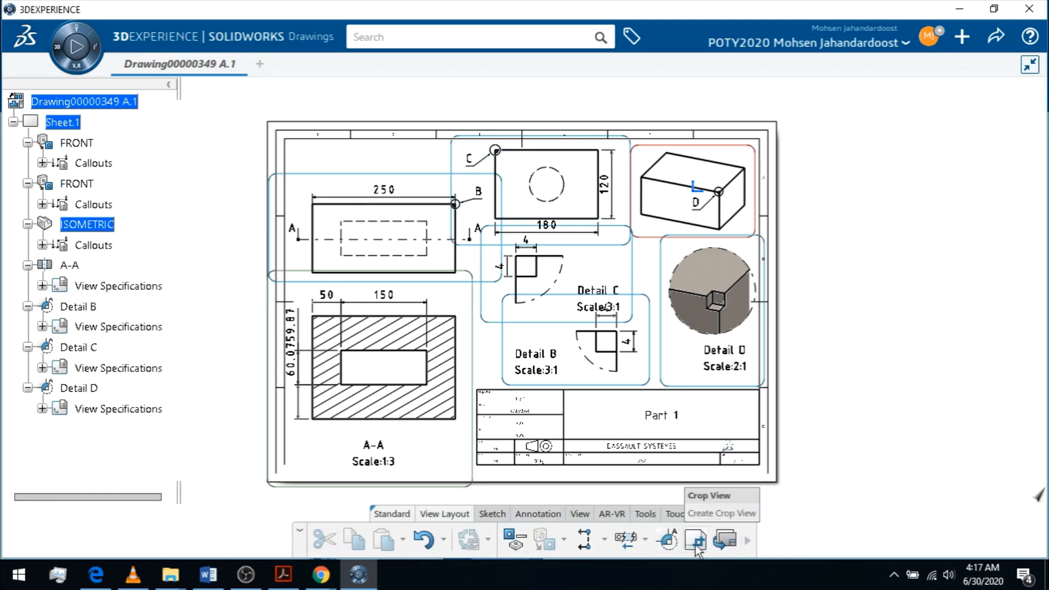
left_click(726, 541)
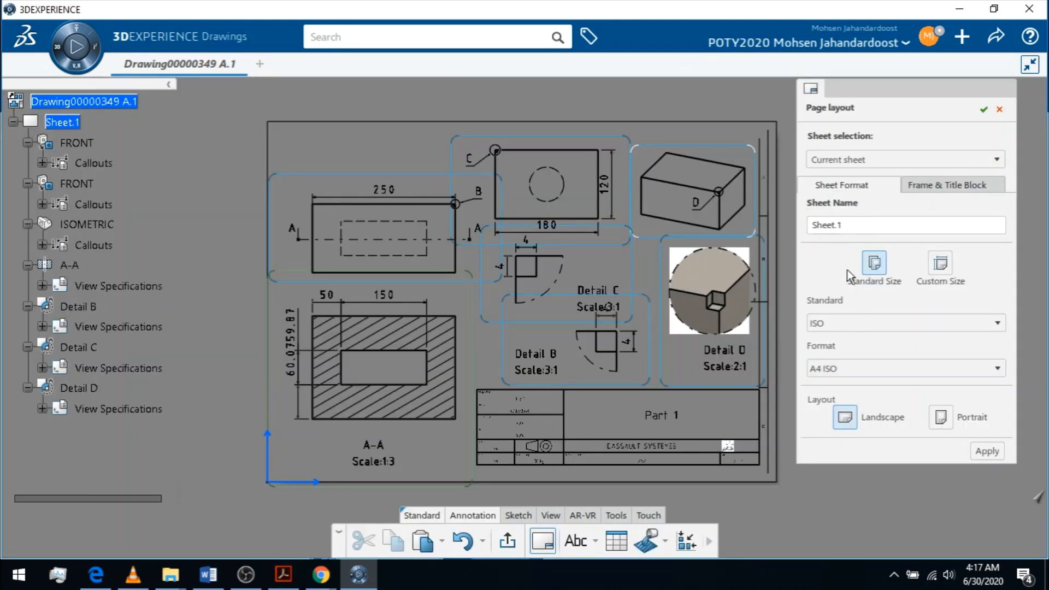
left_click(925, 186)
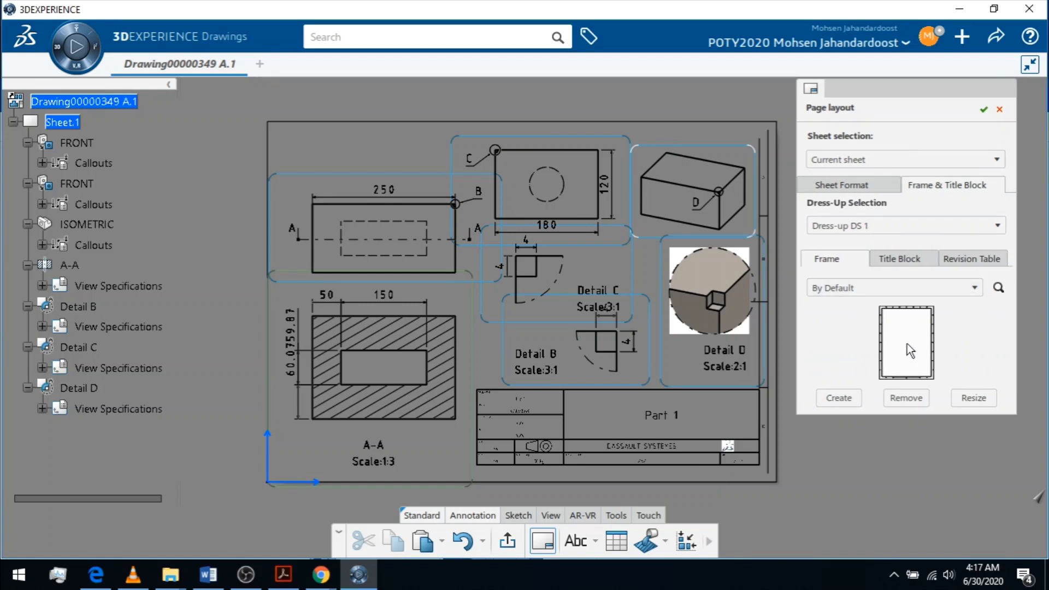
left_click(909, 401)
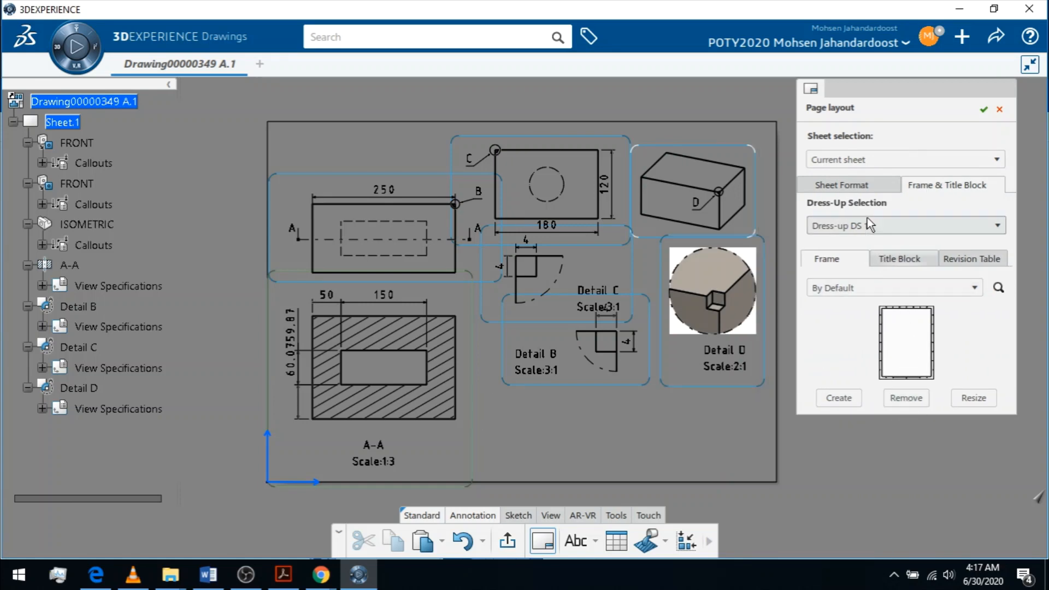
Change the sheet format to A3 ISO in landscape layout and apply it.
left_click(865, 188)
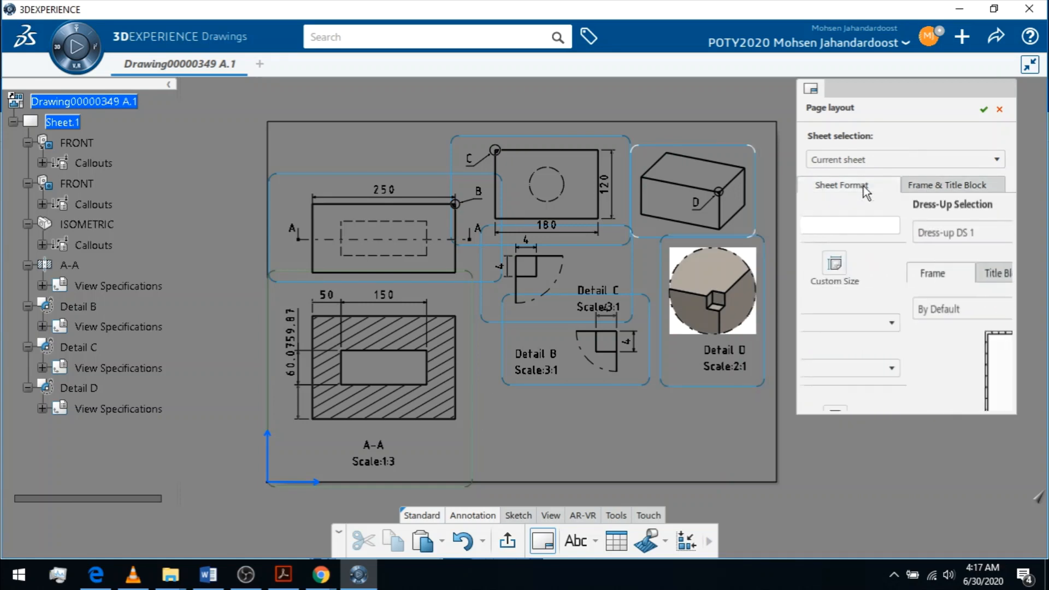
left_click(858, 371)
left_click(850, 423)
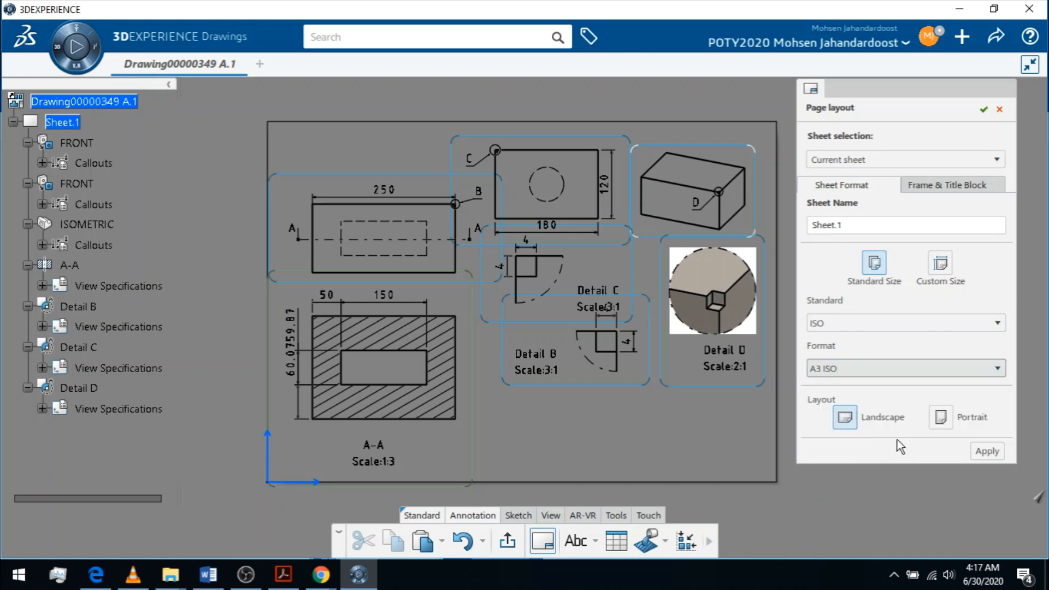
left_click(985, 452)
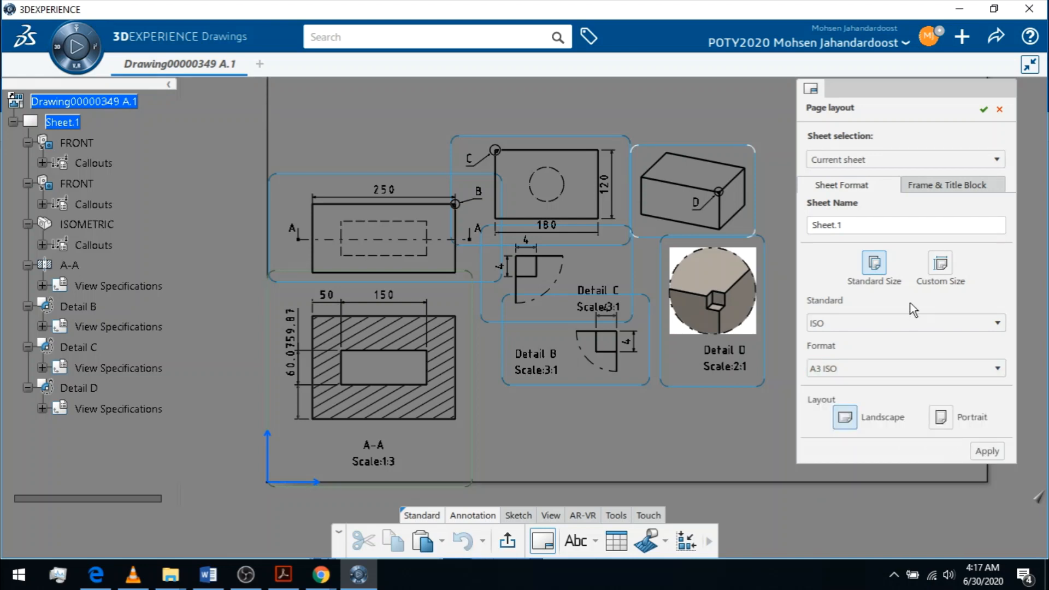
Create the default Dress-up DS 1 frame and title block on the A3 sheet and close the page layout settings.
left_click(929, 185)
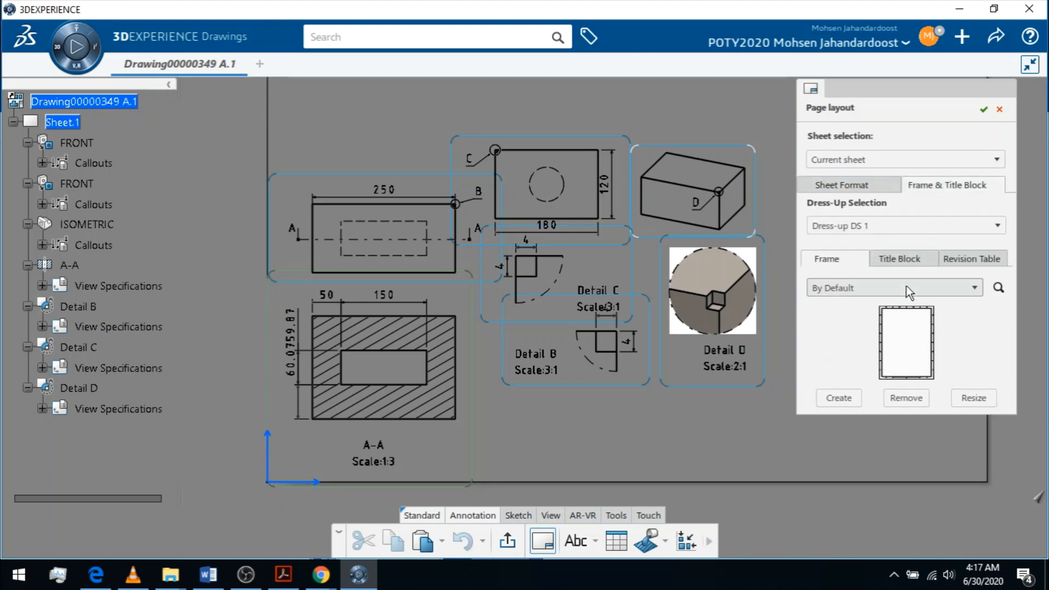
left_click(848, 399)
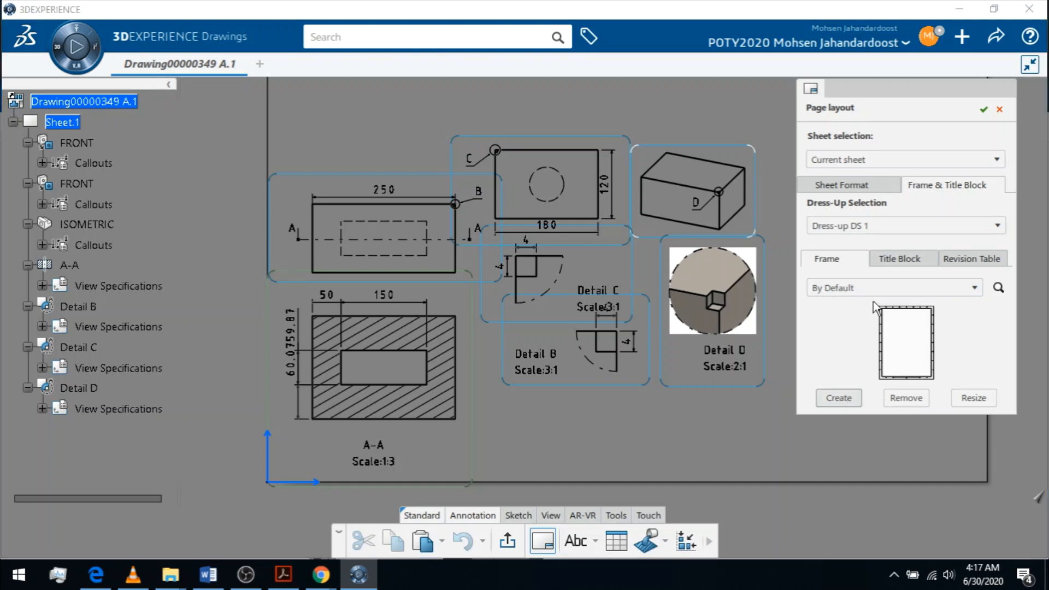
left_click(910, 258)
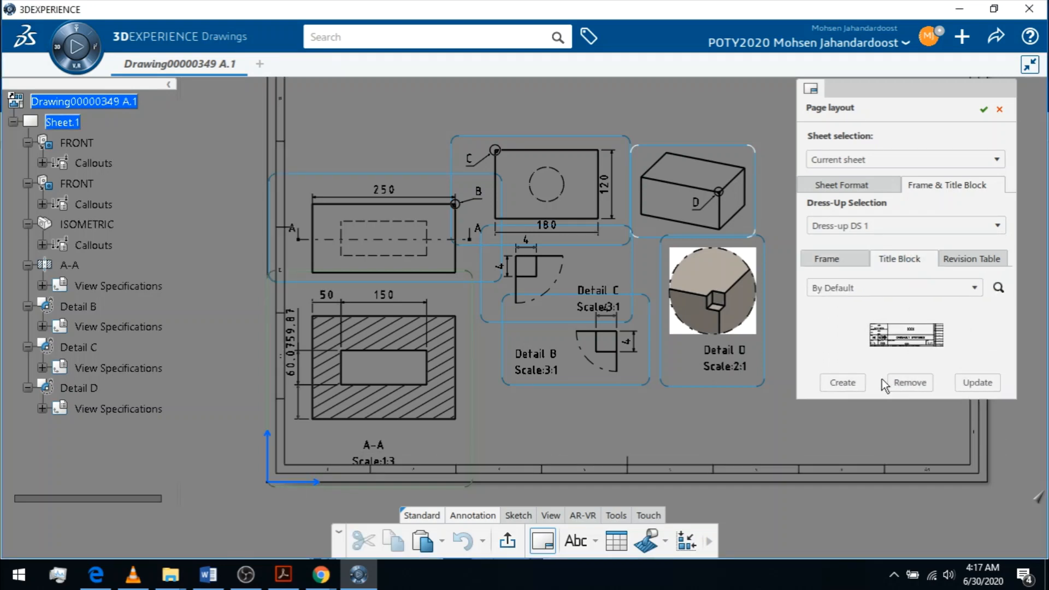
left_click(843, 383)
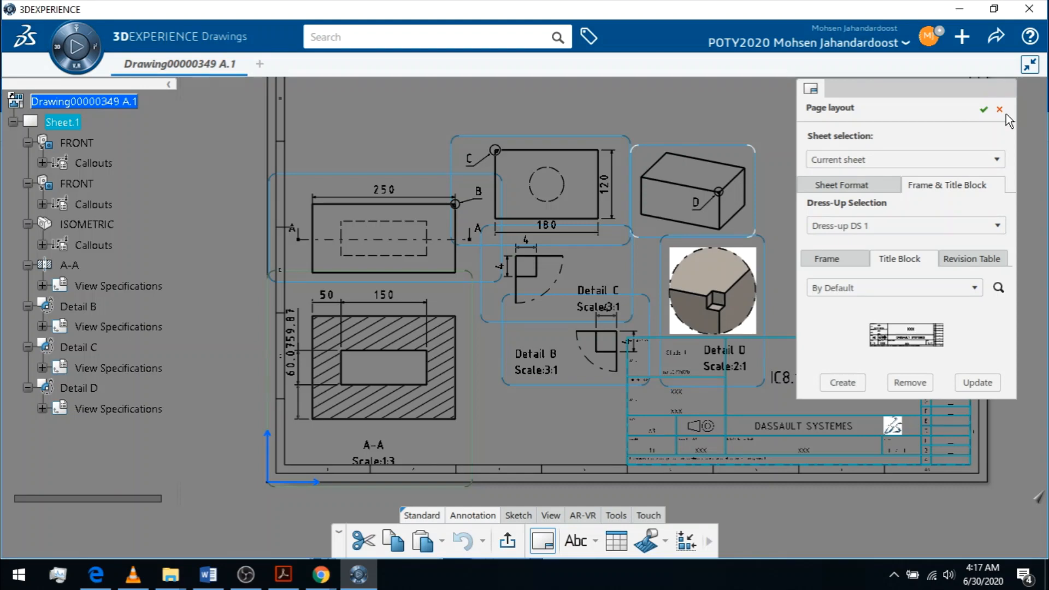
left_click(794, 271)
mouse_move(799, 252)
middle_mouse_down("ctrl")
mouse_move(794, 310)
mouse_move(804, 268)
middle_mouse_up("ctrl")
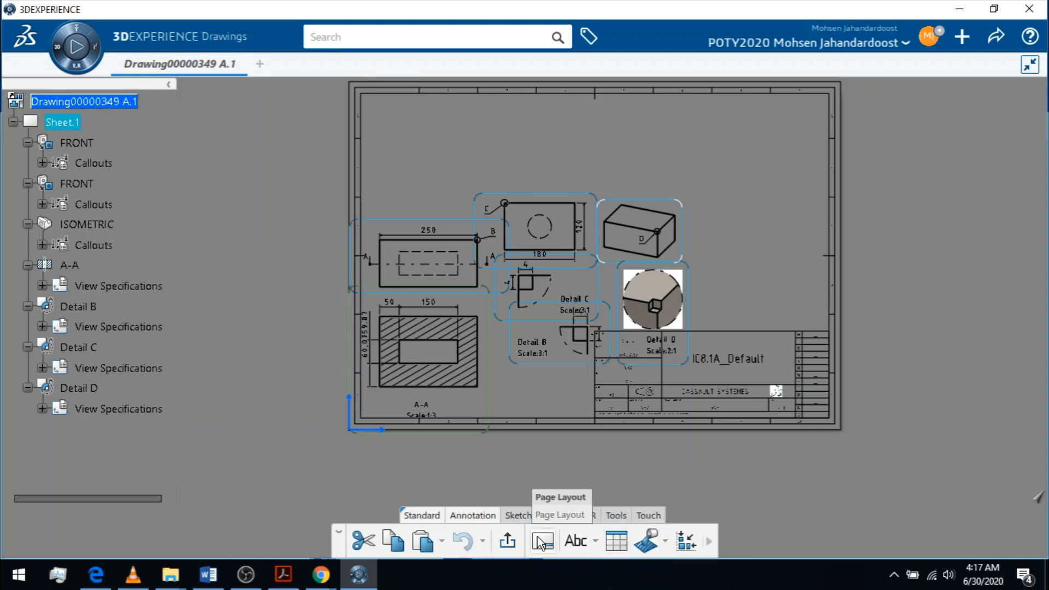
Return to the drawing views and move the isometric view to the sheet's upper right, with Detail D clear of the title block below it.
double_click(672, 228)
middle_click_drag(704, 245, 590, 310)
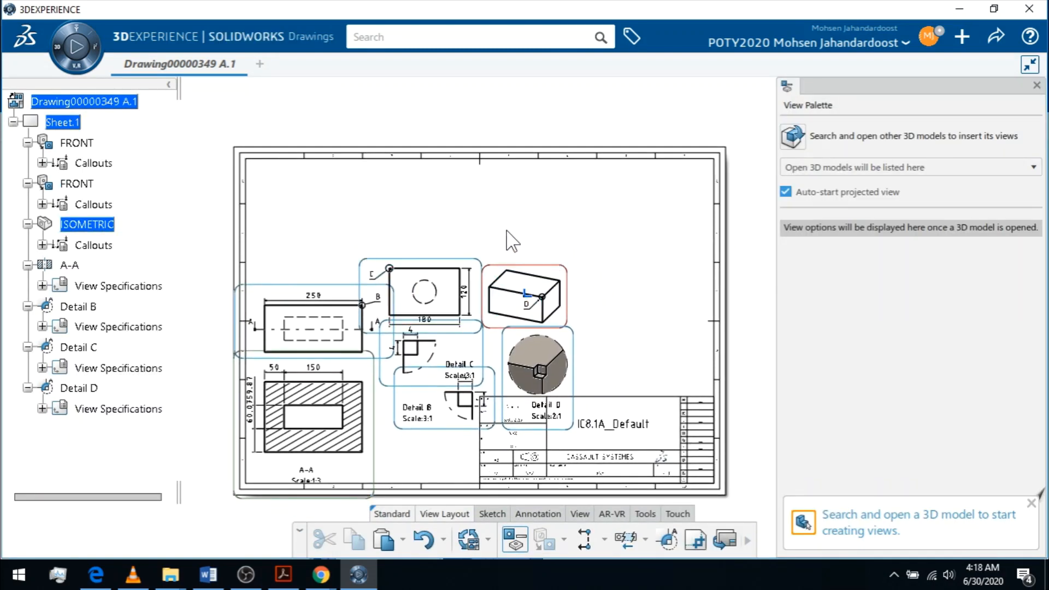
left_click_drag(538, 265, 664, 180)
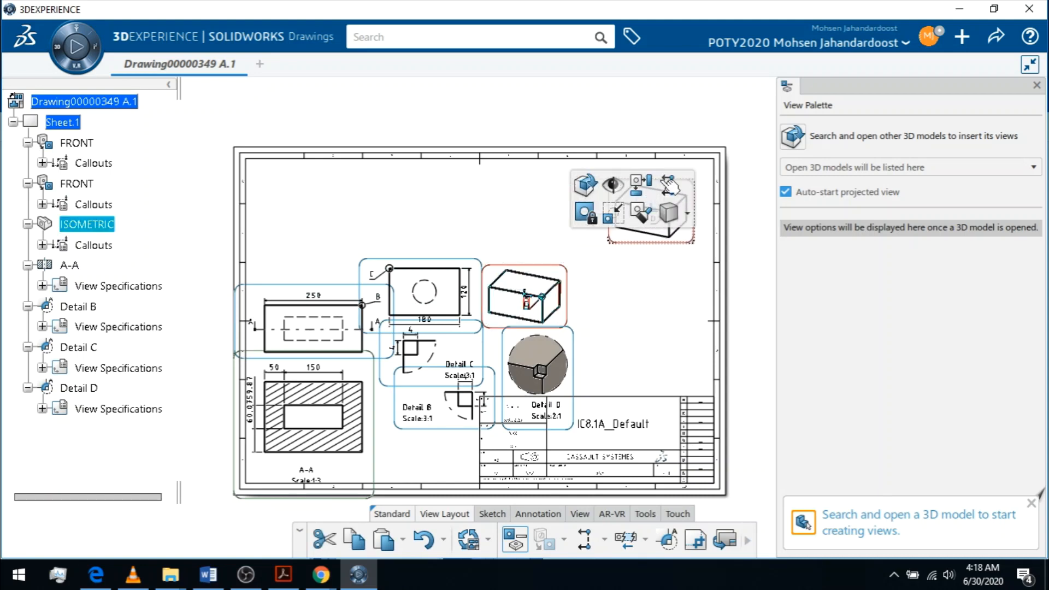
left_click(549, 331)
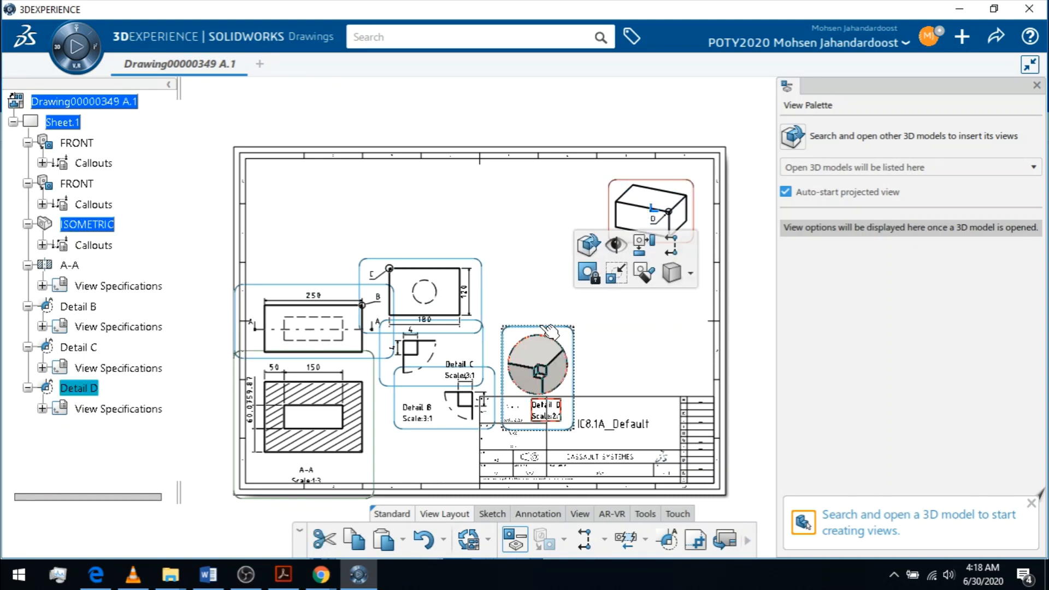
left_click_drag(550, 331, 677, 285)
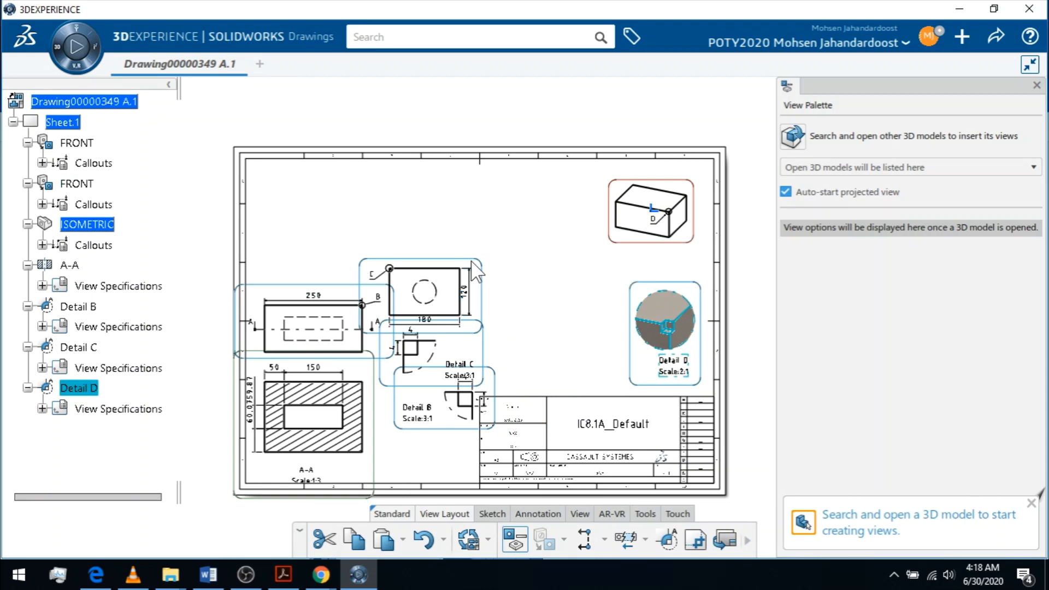
Move the 180 mm wide front view to the sheet's upper middle and place Detail C and Detail B below it.
key("Escape")
left_click(488, 266)
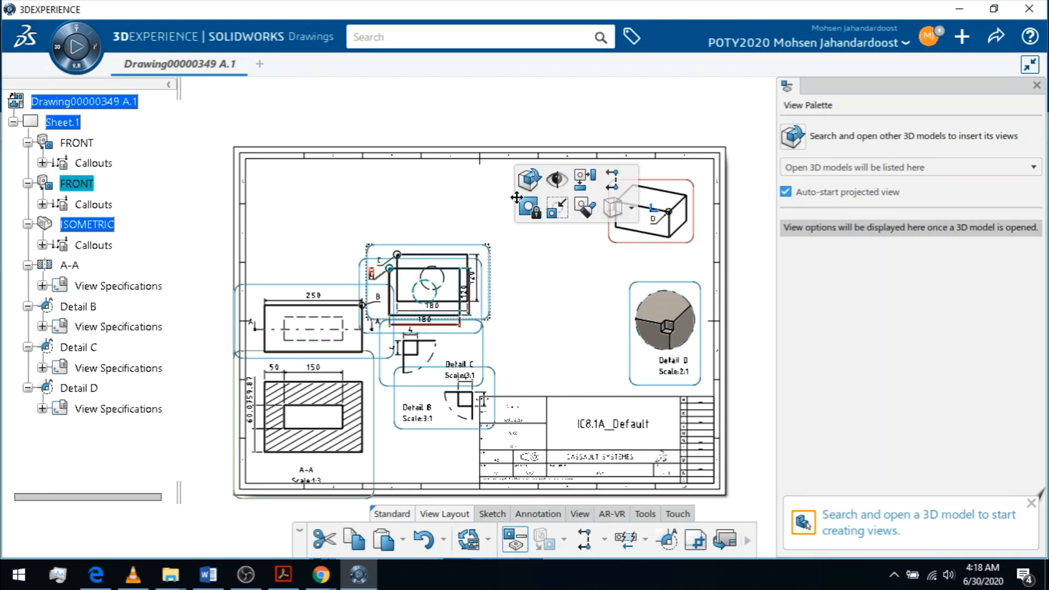
left_click_drag(488, 267, 545, 189)
left_click_drag(465, 320, 512, 275)
left_click_drag(493, 368, 544, 340)
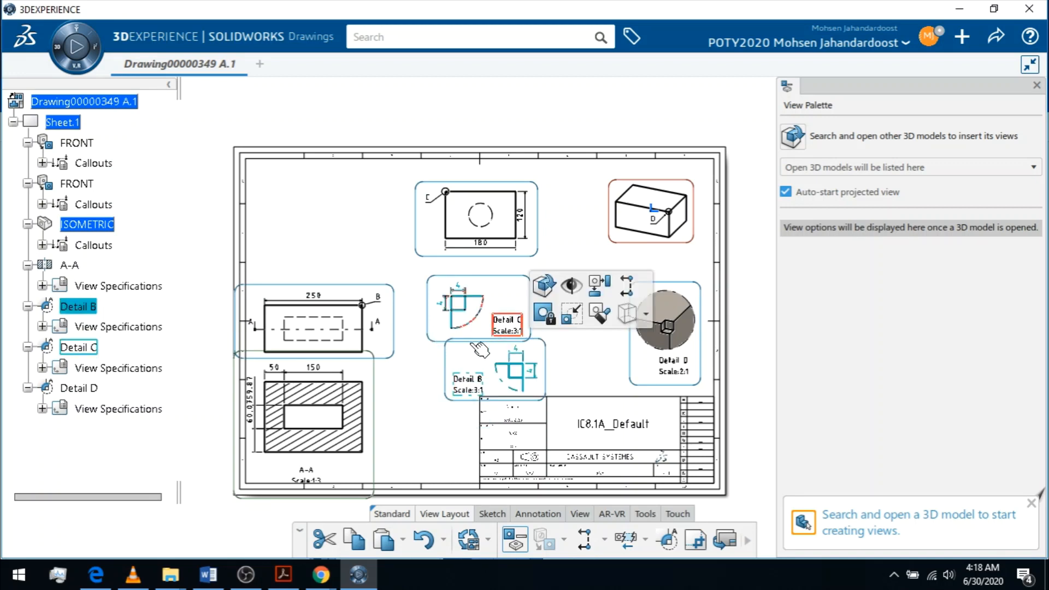
Place the 250 mm wide front view in the sheet's upper left area and section A-A spaced below it.
left_click(375, 293)
left_click_drag(375, 293, 376, 185)
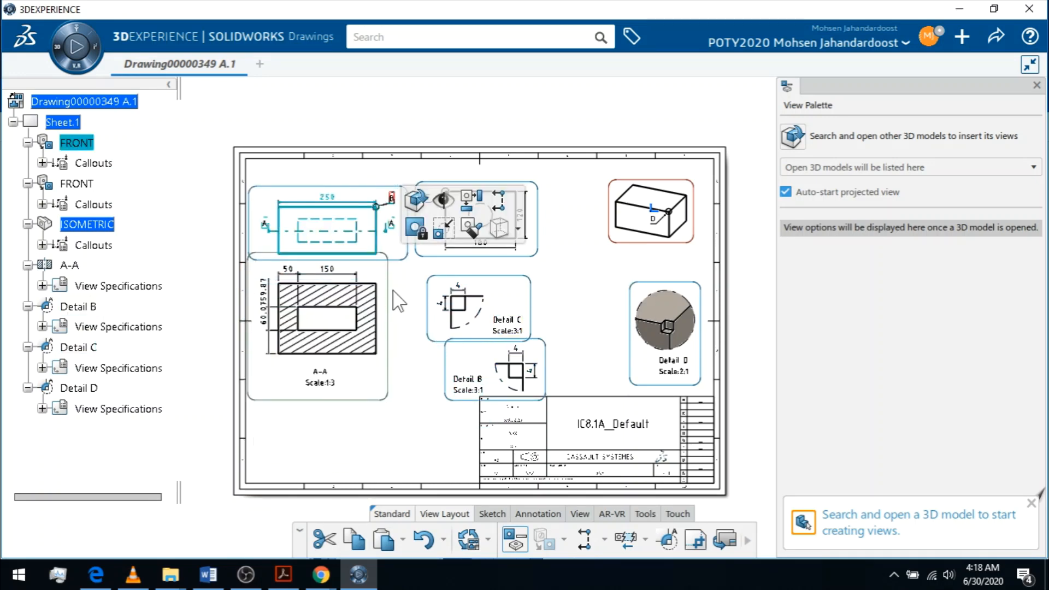
left_click_drag(397, 338, 410, 370)
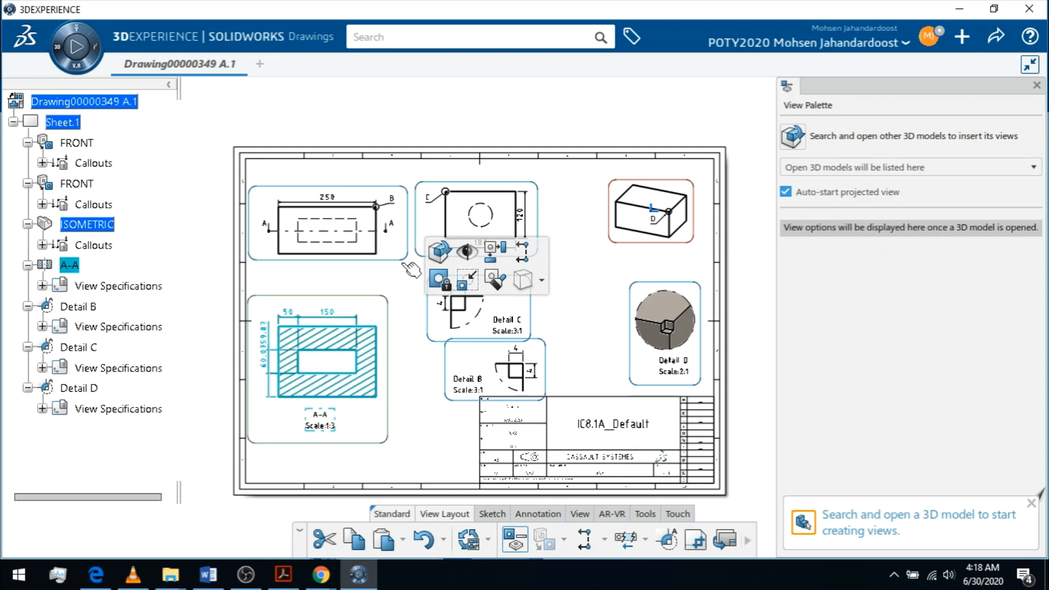
left_click_drag(411, 268, 438, 271)
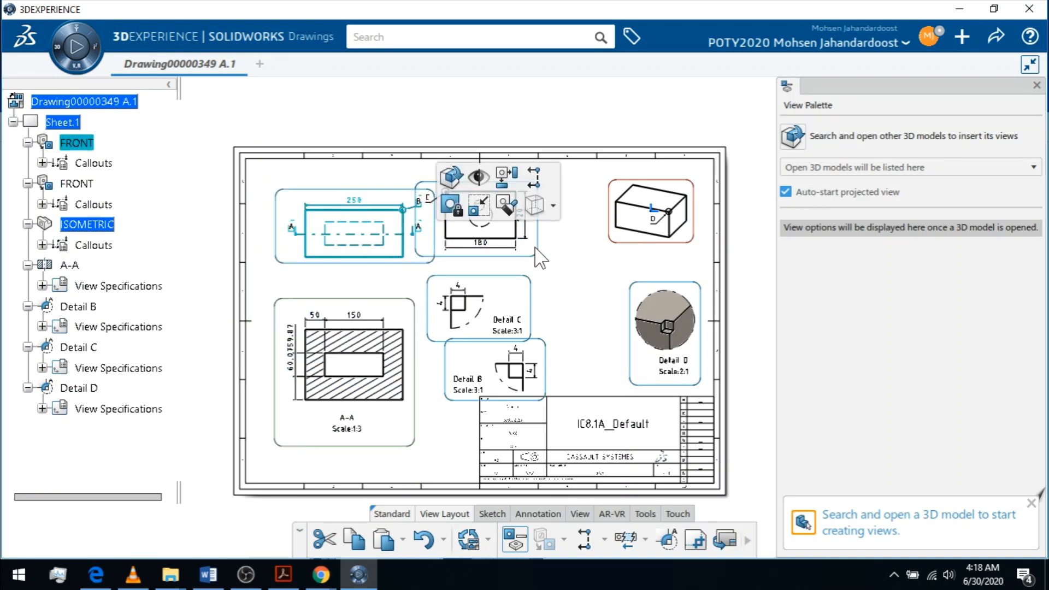
Shift the 180 mm wide front view, Detail C and Detail B to the right into an evenly spaced column.
left_click_drag(537, 249, 579, 244)
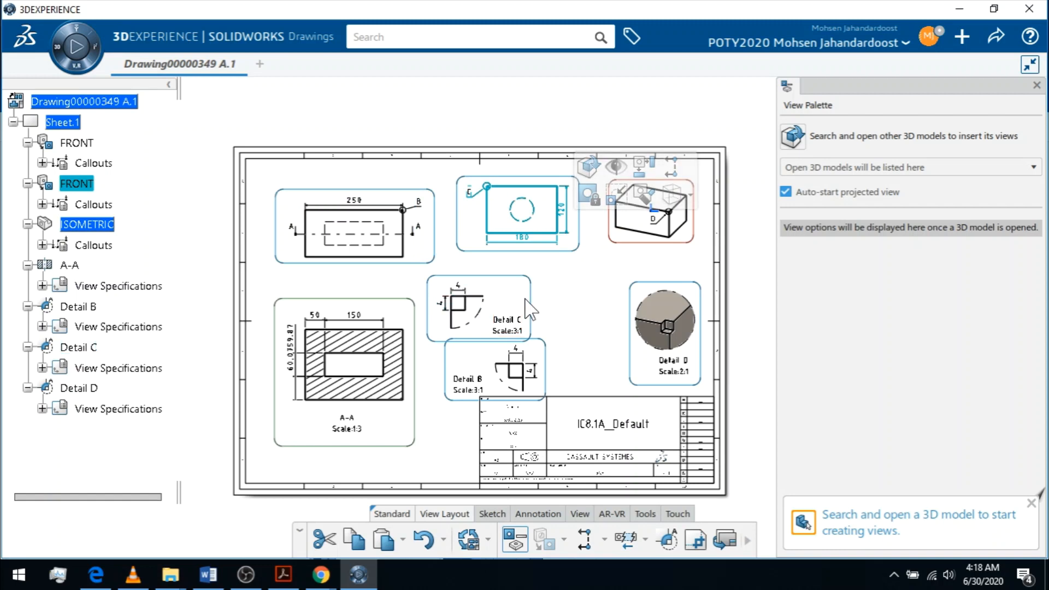
left_click(535, 301)
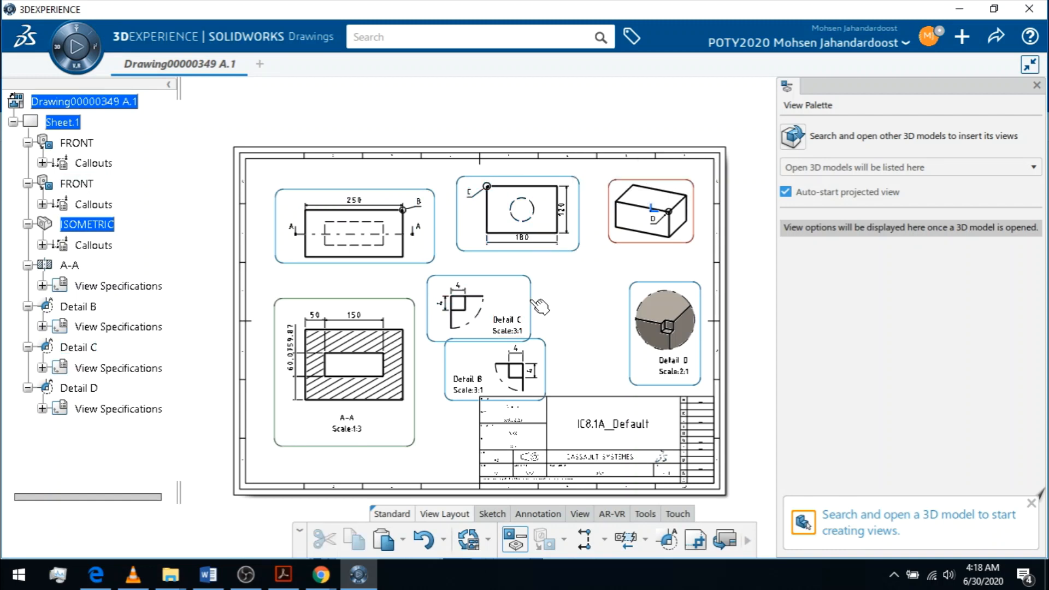
left_click_drag(539, 306, 580, 292)
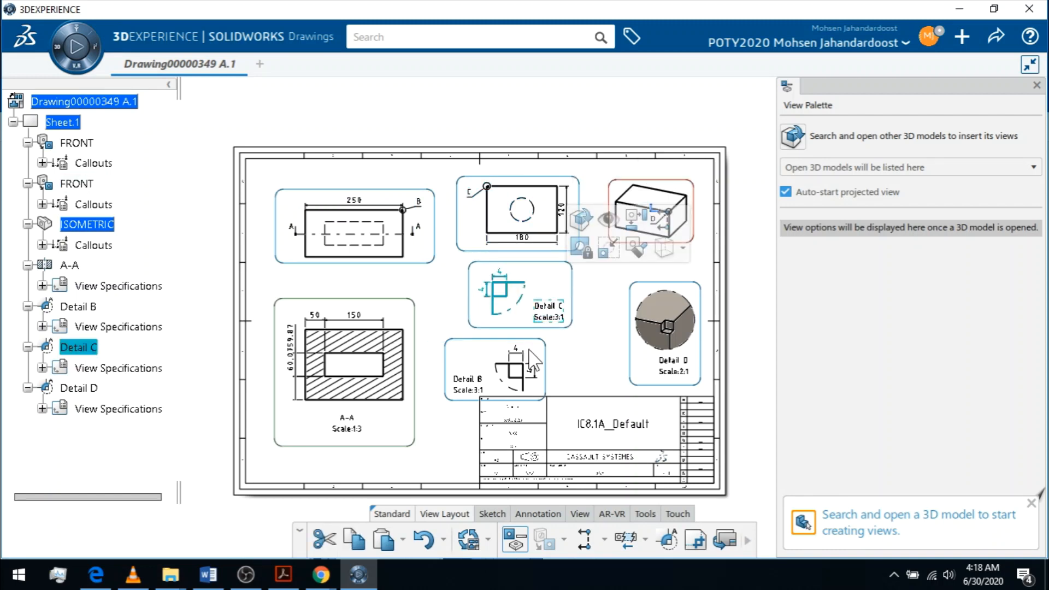
left_click_drag(546, 366, 577, 359)
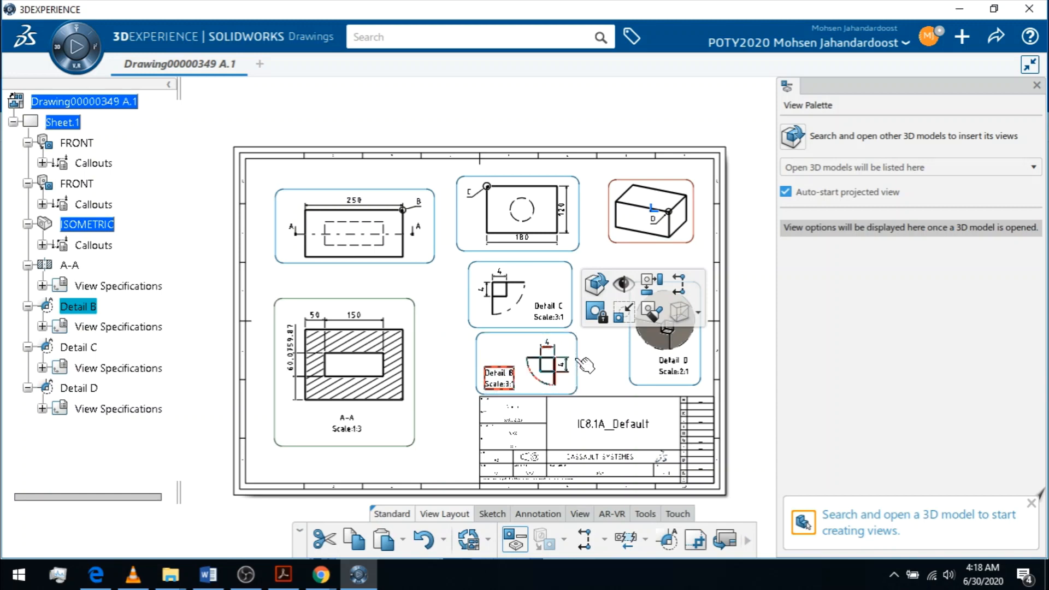
left_click(760, 367)
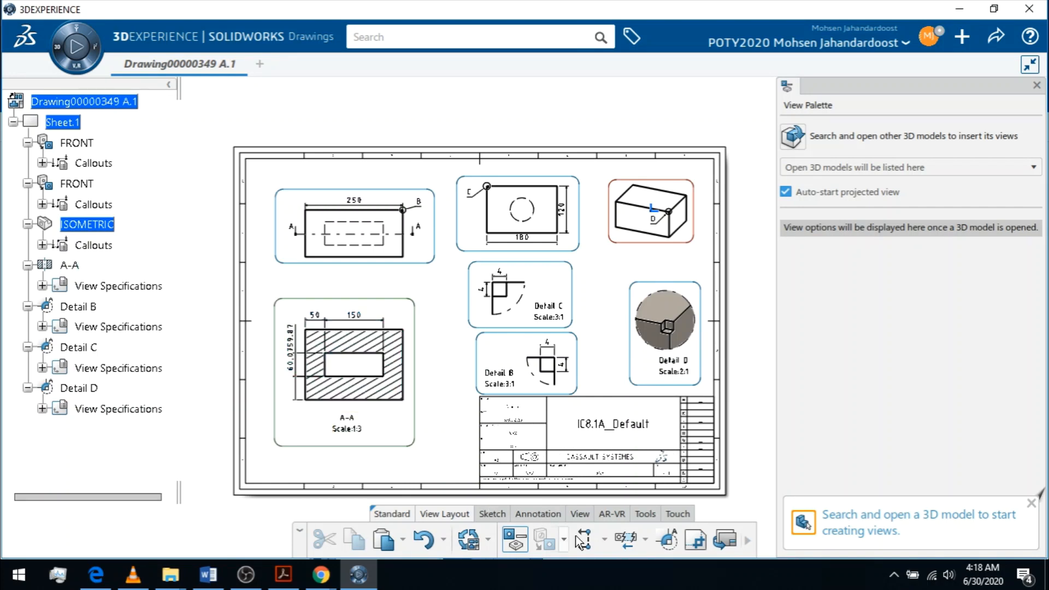
Open the title block's part name text for editing, accept it as is, and return to the drawing views.
left_click(729, 544)
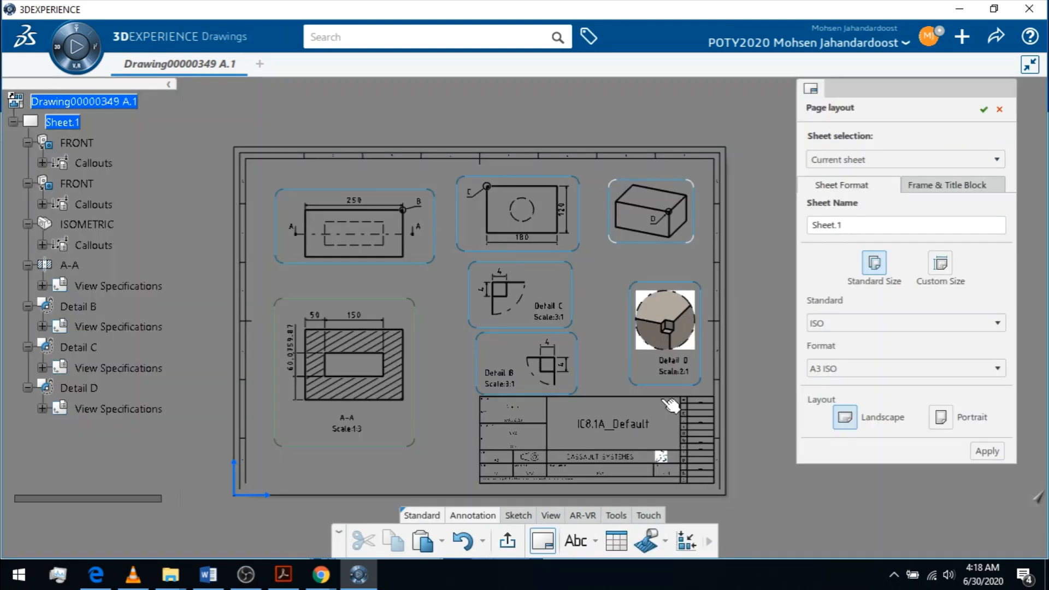
left_click(1001, 111)
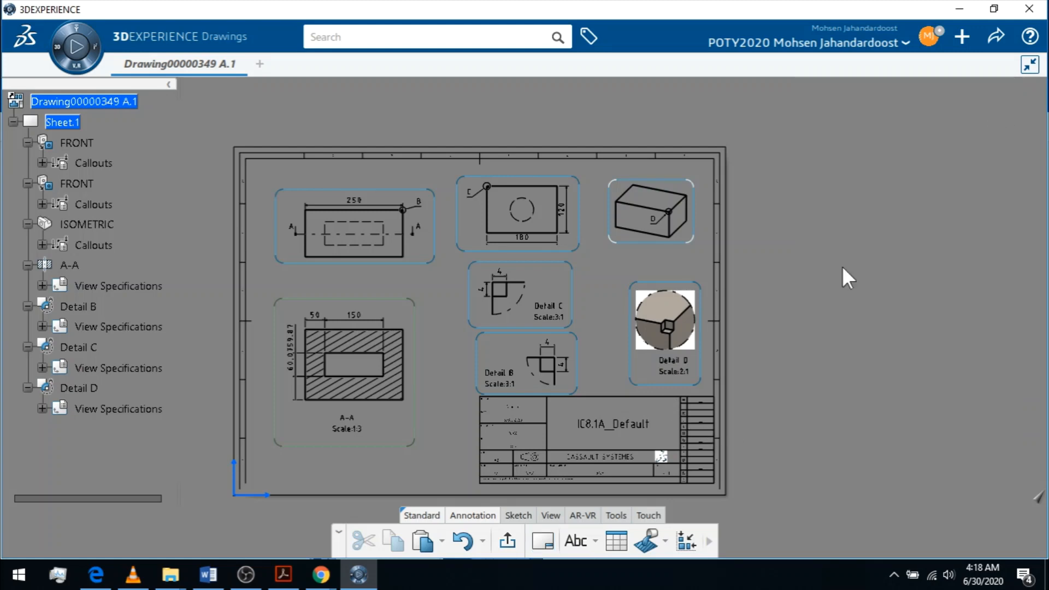
double_click(675, 438)
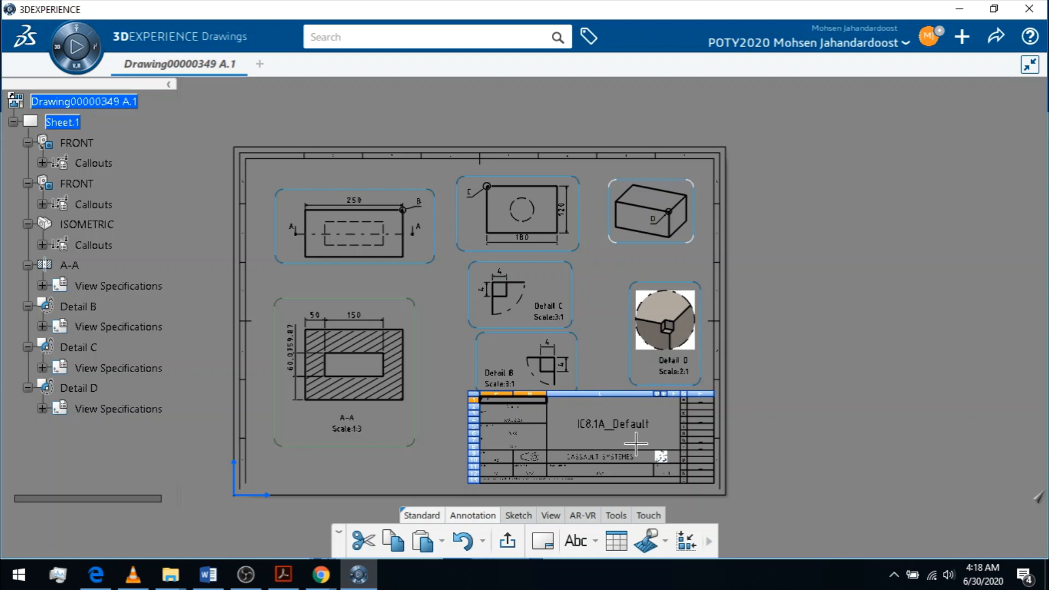
scroll(636, 444, "up", 5)
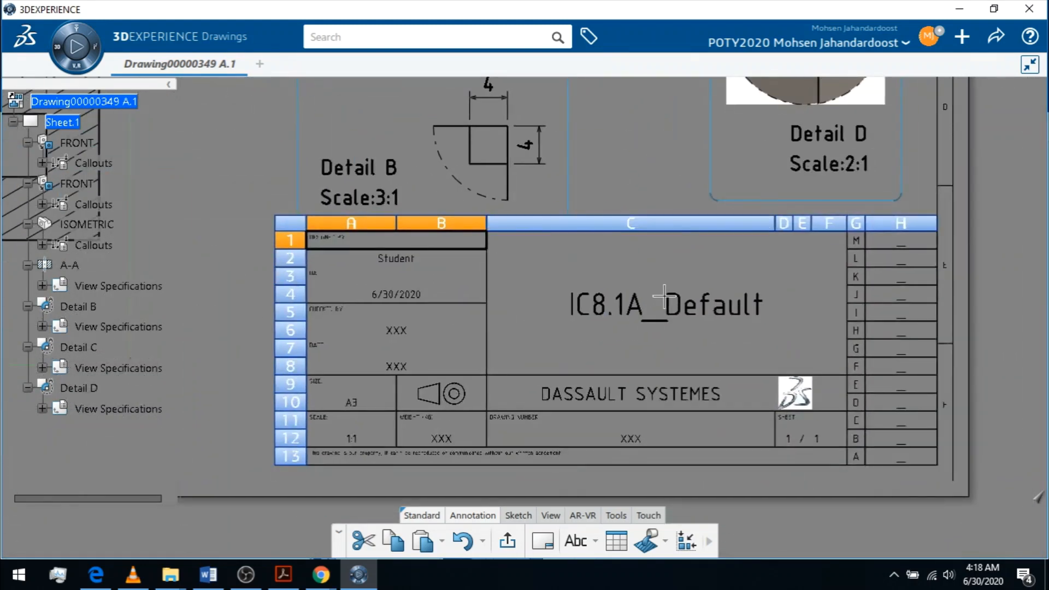
double_click(666, 306)
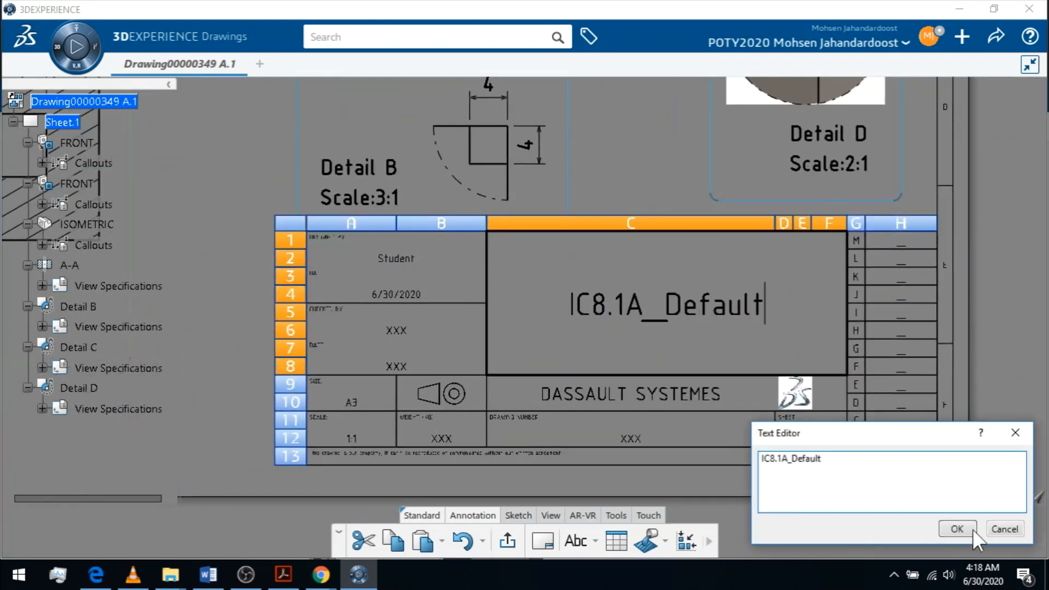
left_click(958, 529)
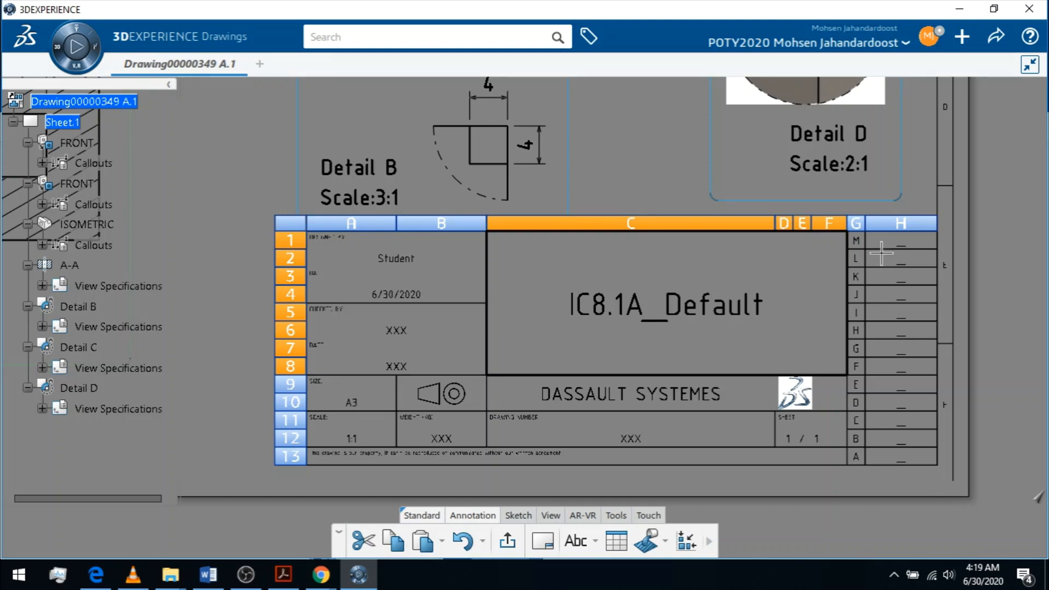
mouse_move(881, 253)
middle_mouse_down("ctrl")
mouse_move(866, 347)
mouse_move(865, 336)
middle_mouse_up("ctrl")
left_click(508, 540)
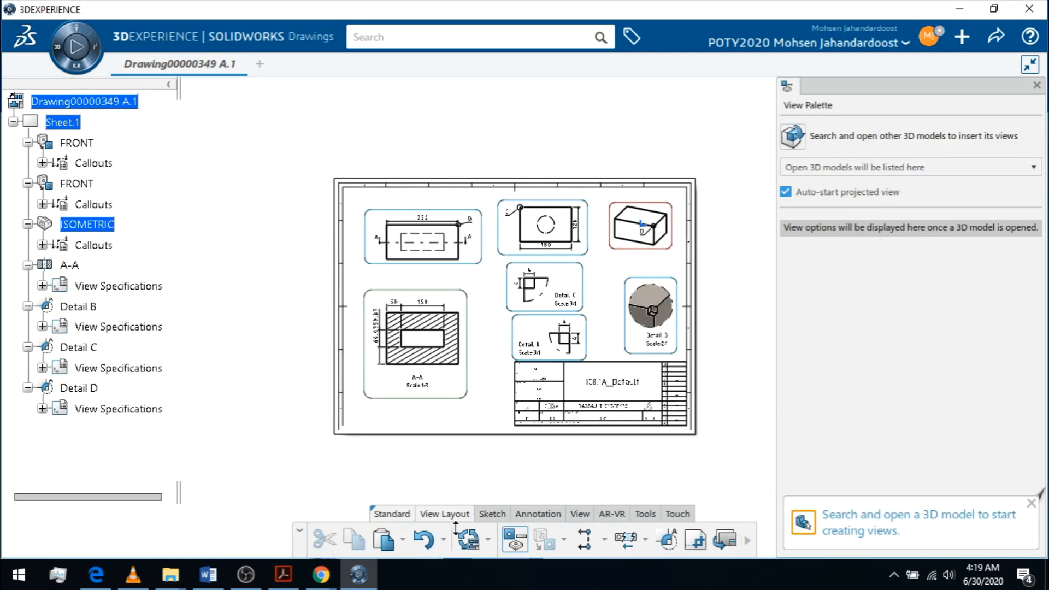
left_click(248, 577)
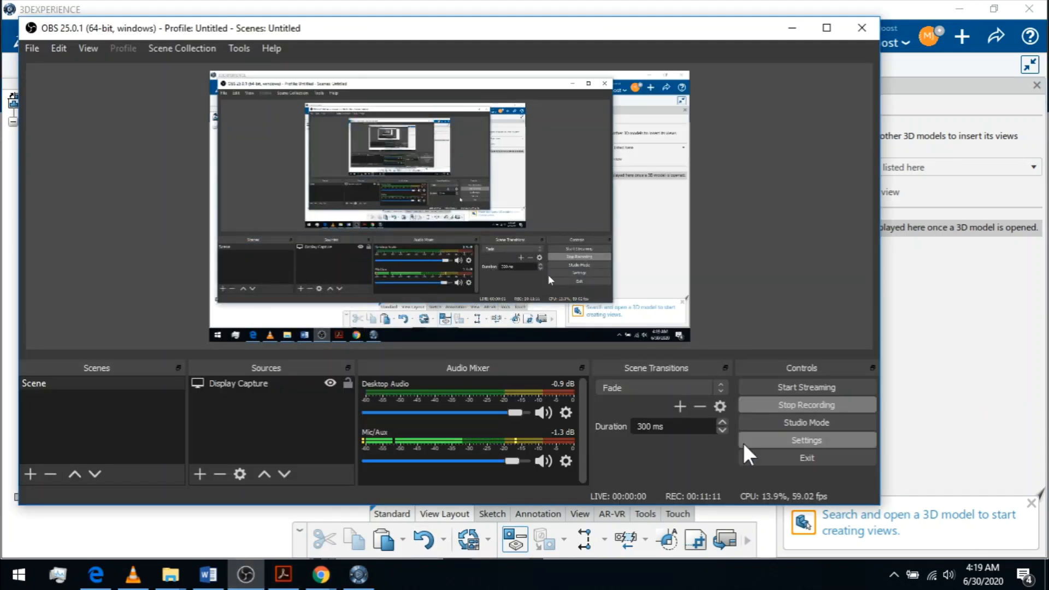